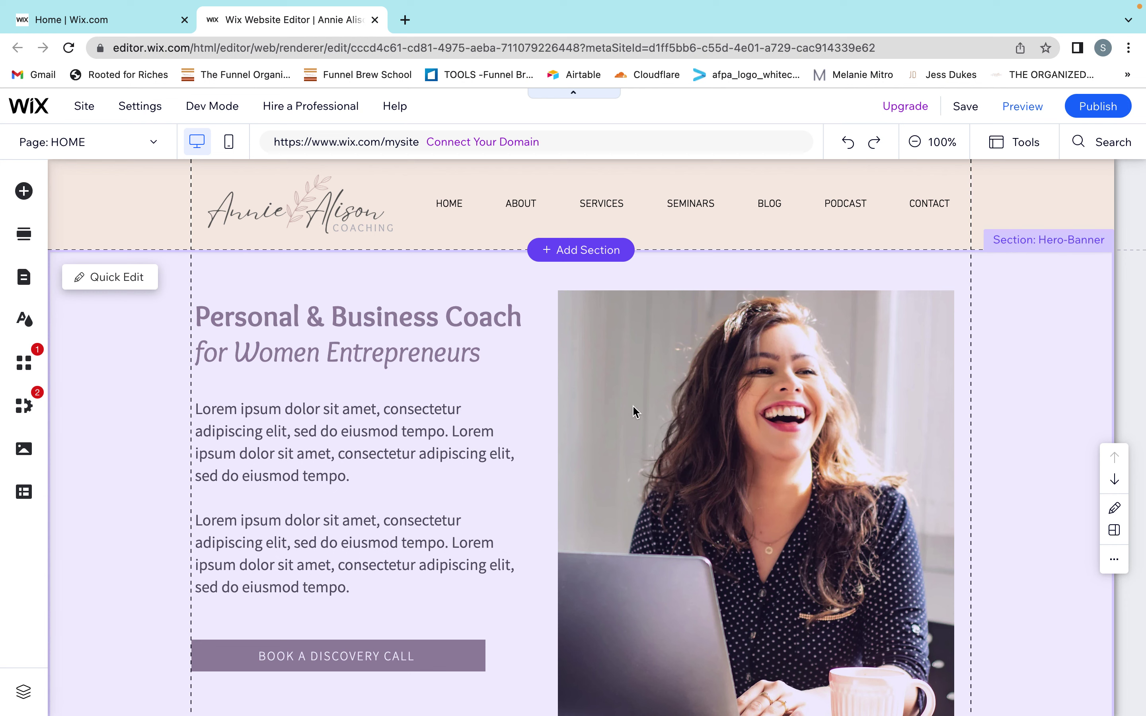
# - Look through the home page template from the header and hero banner down to the footer contact form
pyautogui.click(440, 373)
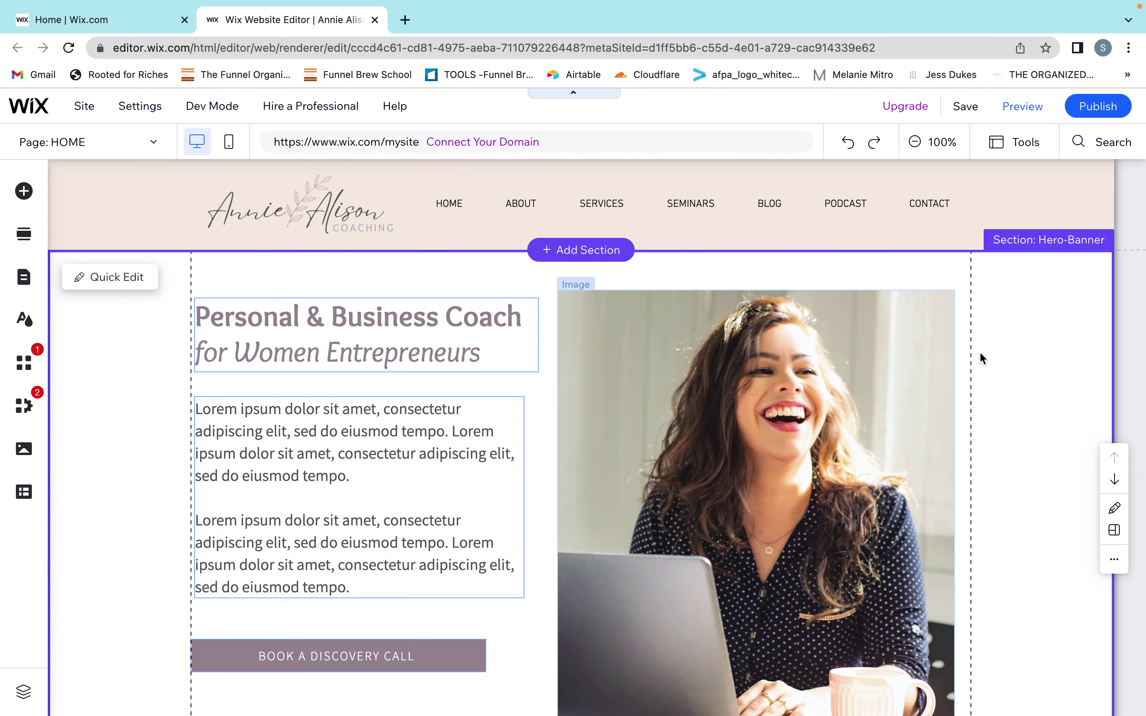
pyautogui.click(888, 350)
pyautogui.scroll(-5, 888, 350)
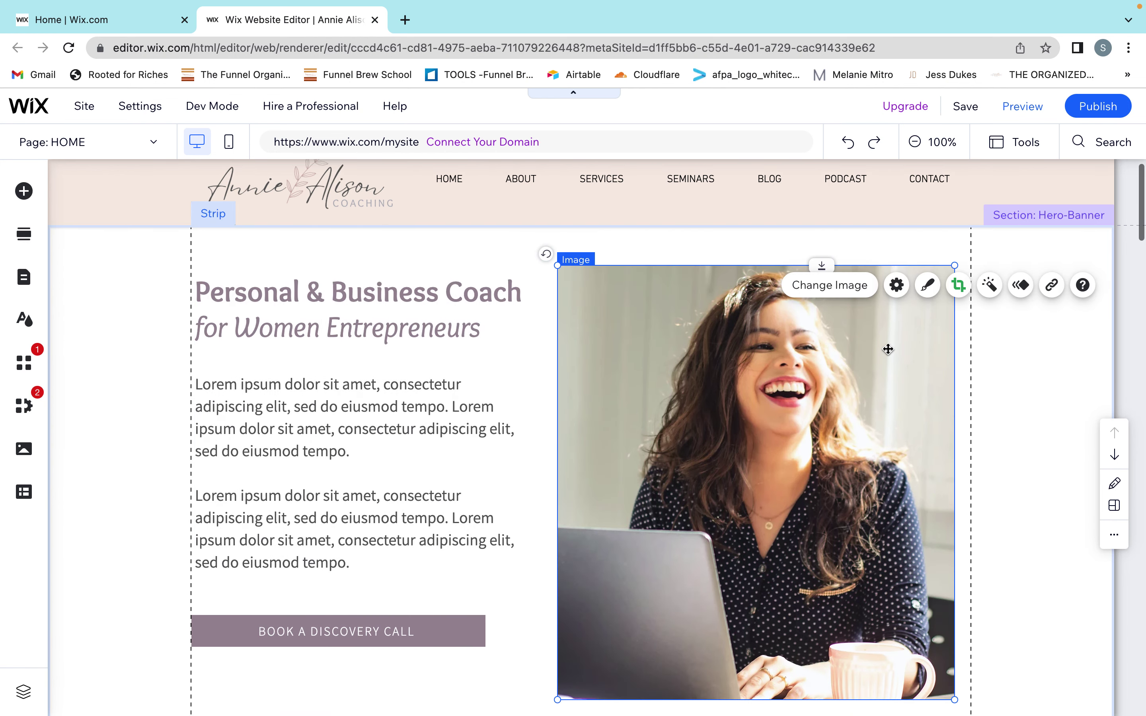
pyautogui.scroll(-3, 887, 349)
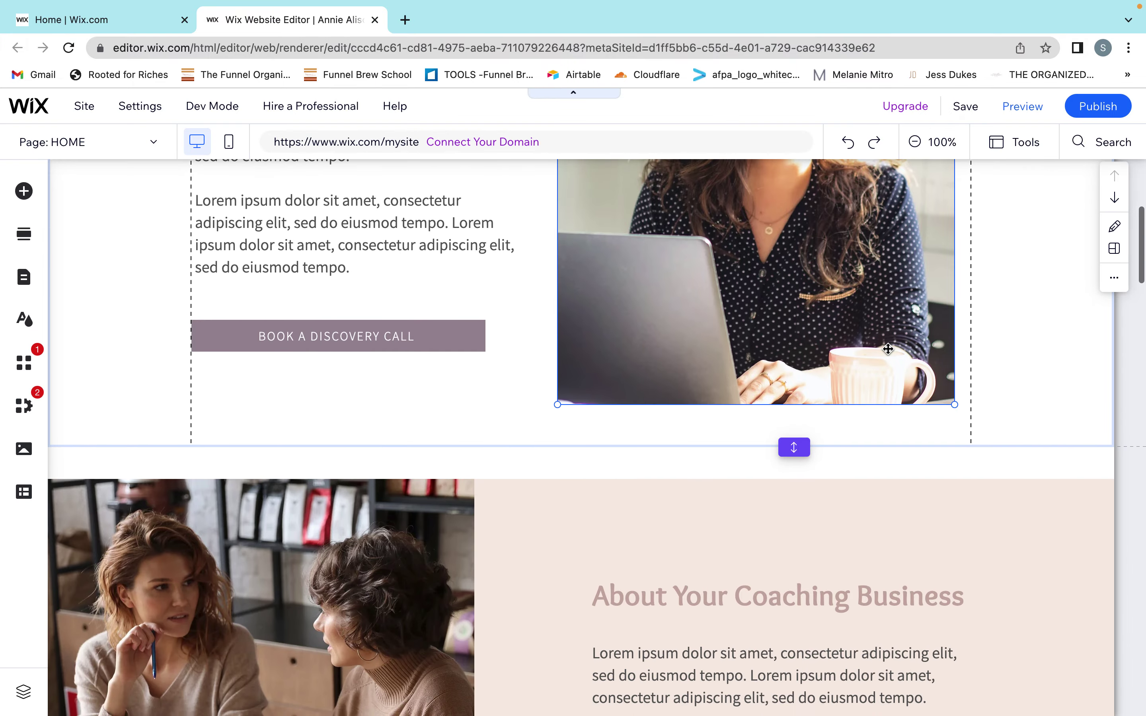
pyautogui.scroll(8, 888, 349)
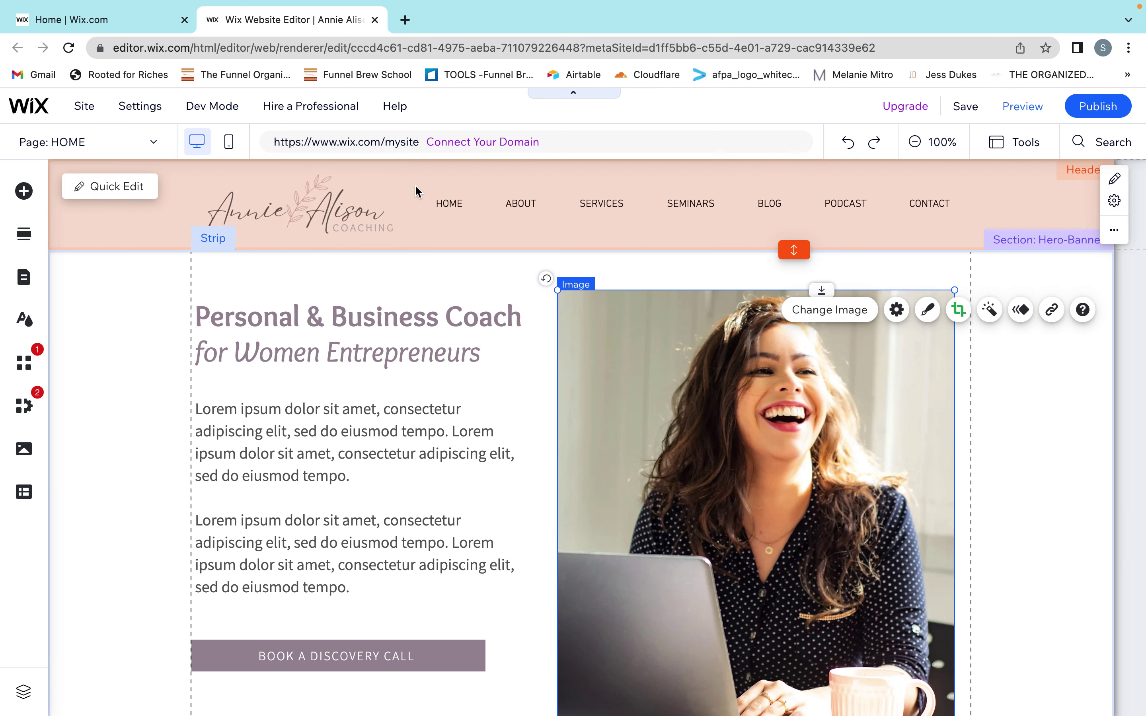
pyautogui.click(389, 191)
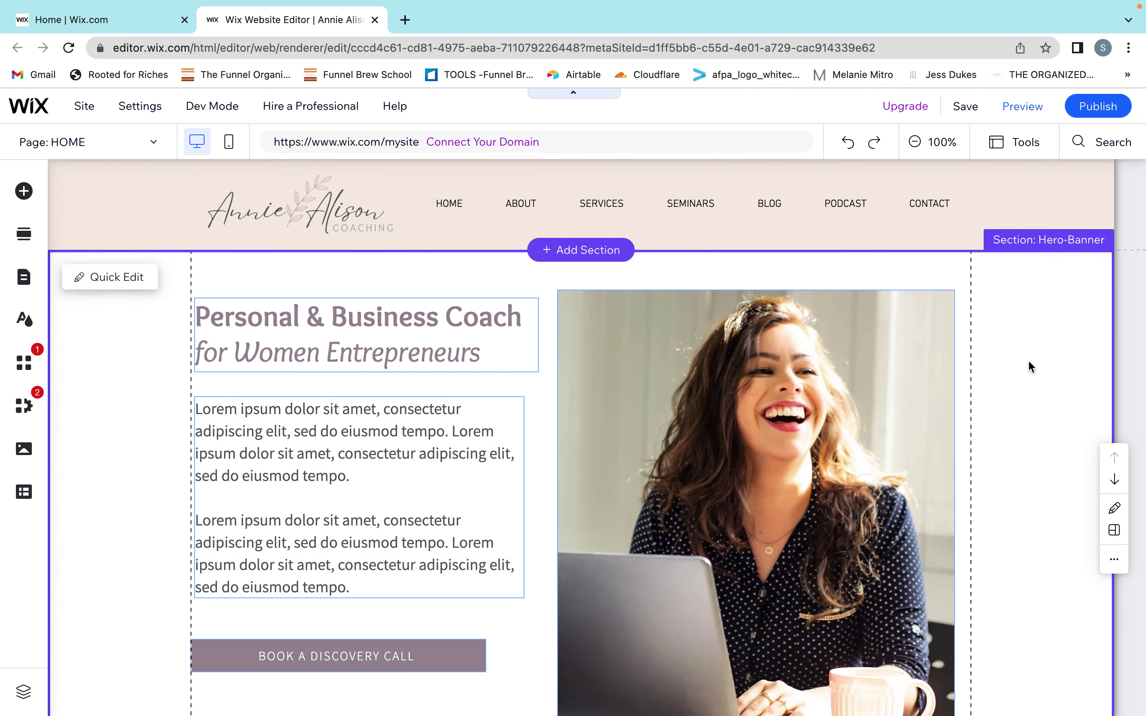
pyautogui.scroll(-10, 1027, 359)
pyautogui.scroll(-15, 1028, 365)
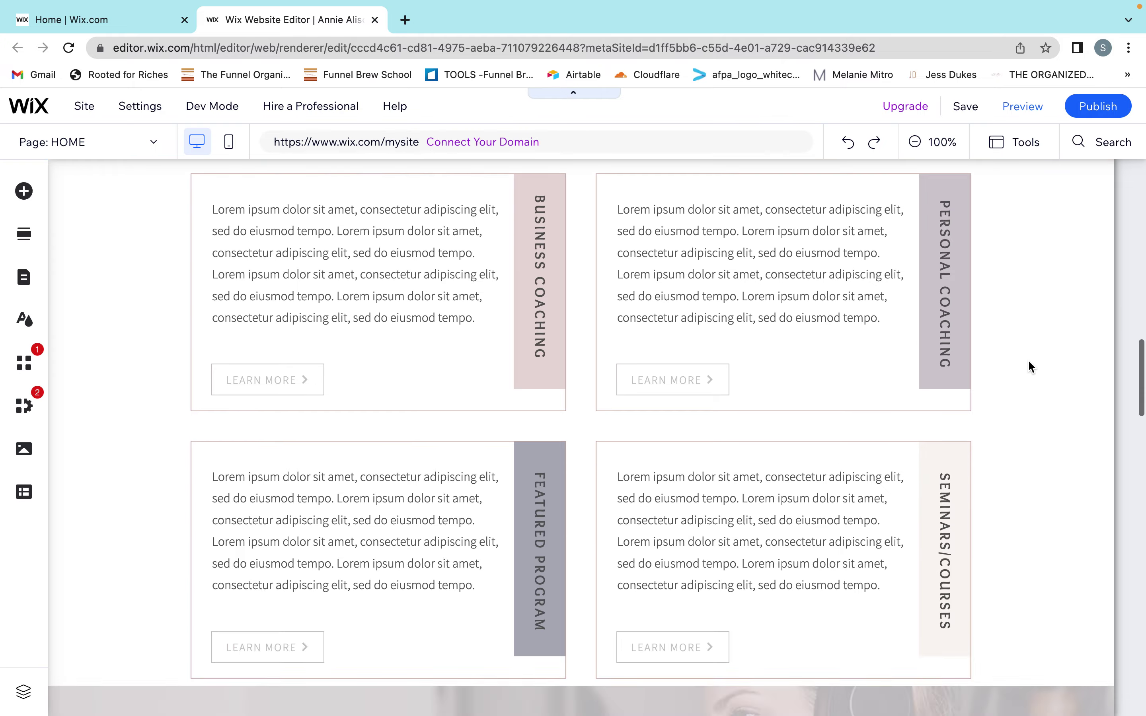
pyautogui.scroll(-15, 1029, 364)
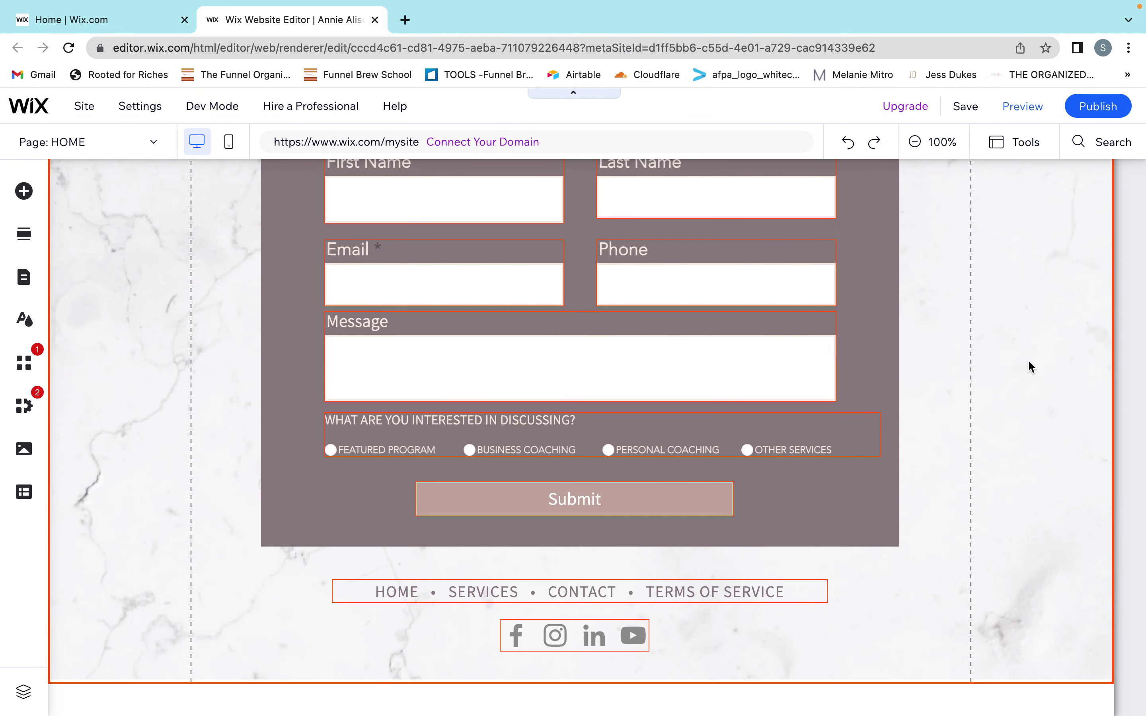
pyautogui.scroll(5, 1028, 363)
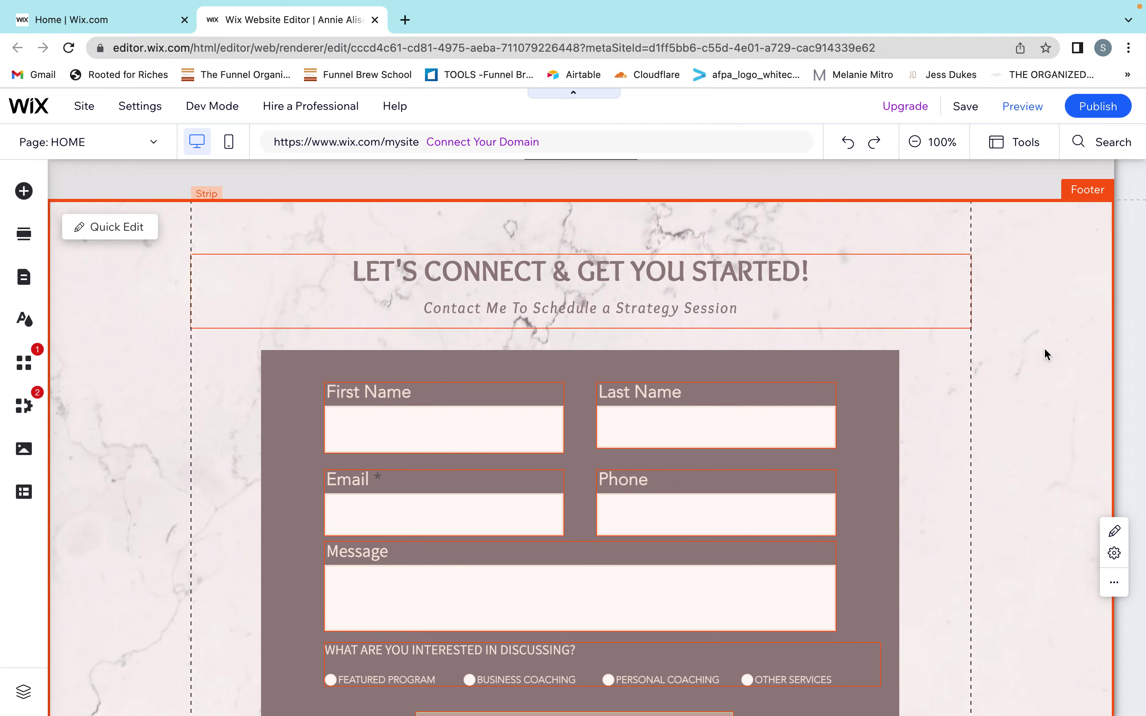
pyautogui.scroll(15, 1046, 354)
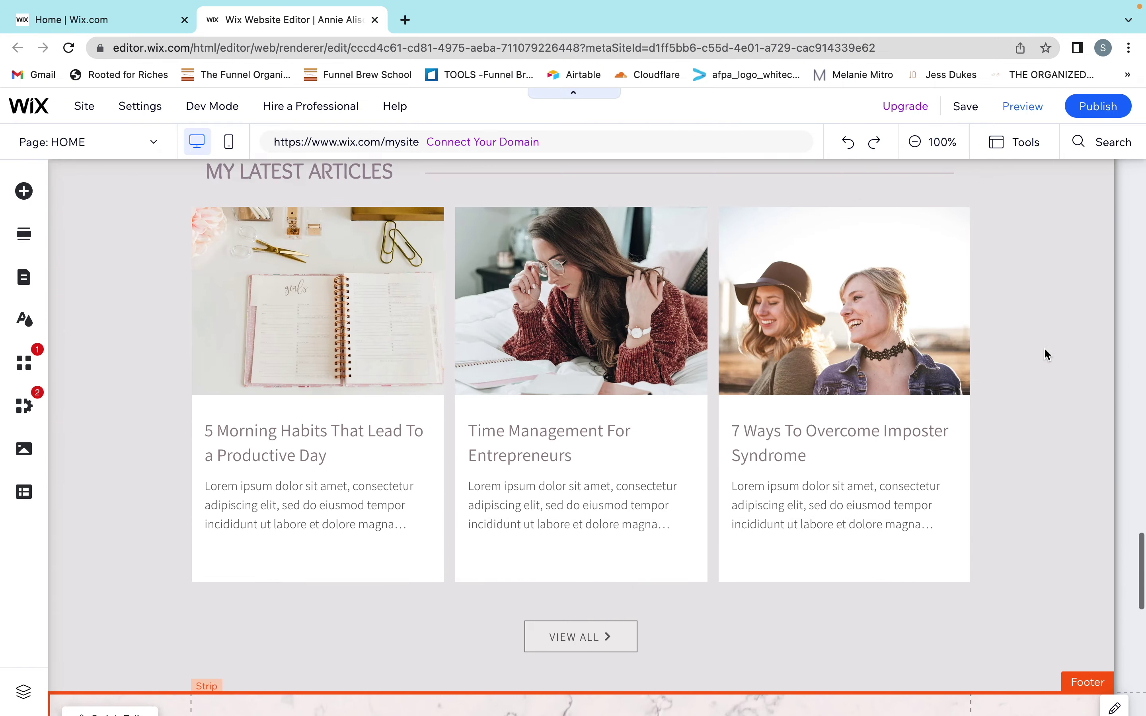
pyautogui.scroll(10, 1047, 354)
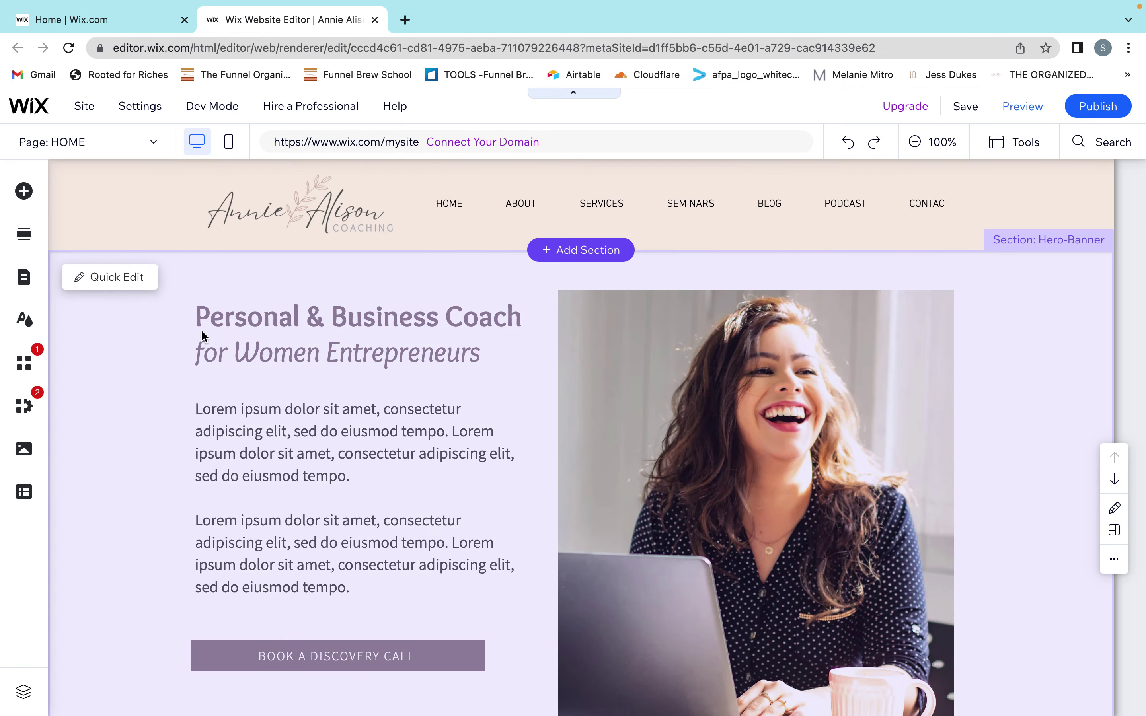
# - Replace the first line of the hero banner heading with "Website Design Solutions", keeping the "for Women Entrepreneurs" line
pyautogui.click(283, 329)
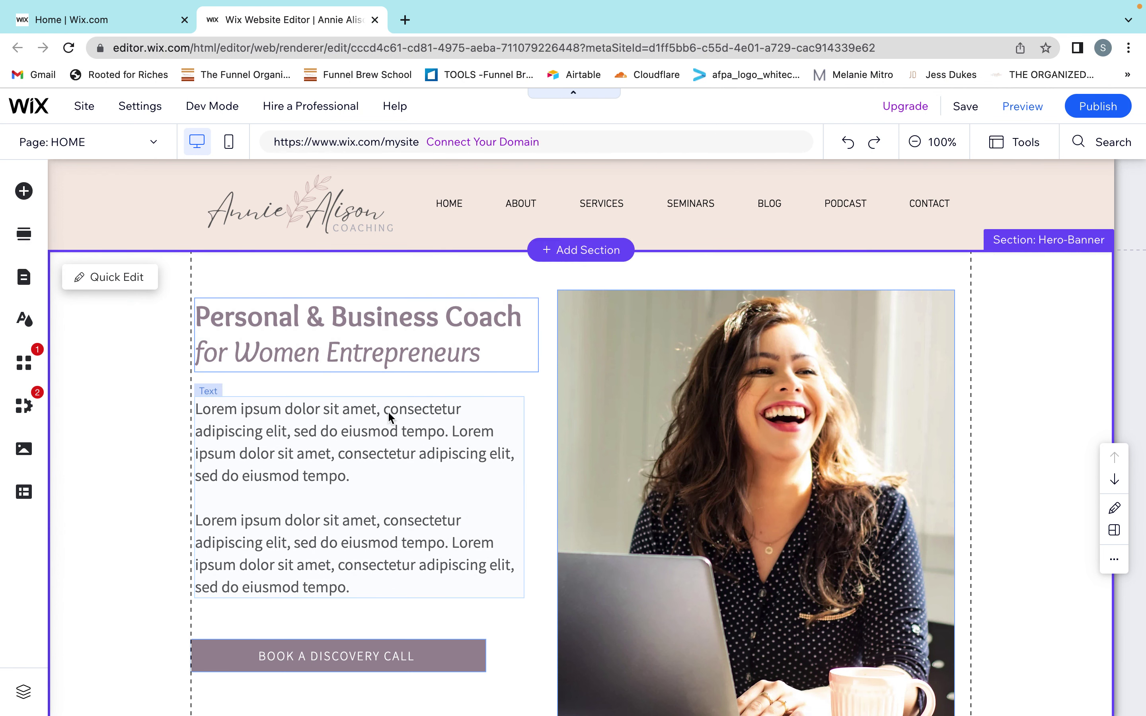
pyautogui.doubleClick(391, 333)
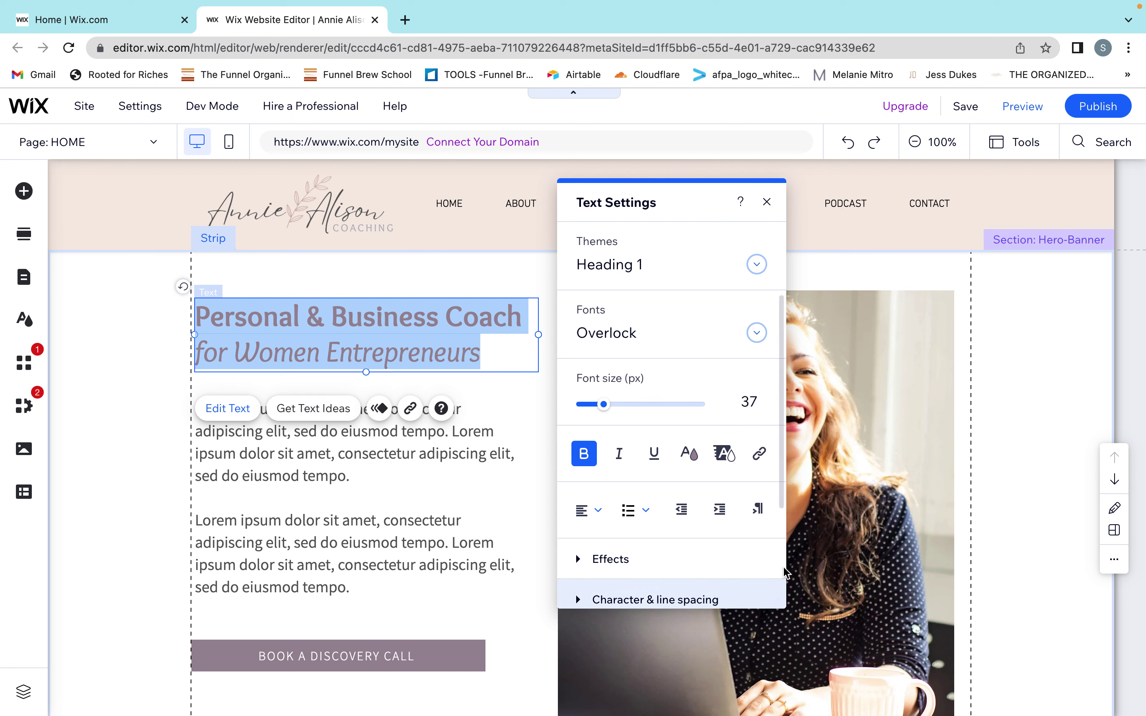
pyautogui.scroll(-1, 782, 431)
pyautogui.scroll(-3, 686, 417)
pyautogui.scroll(3, 685, 417)
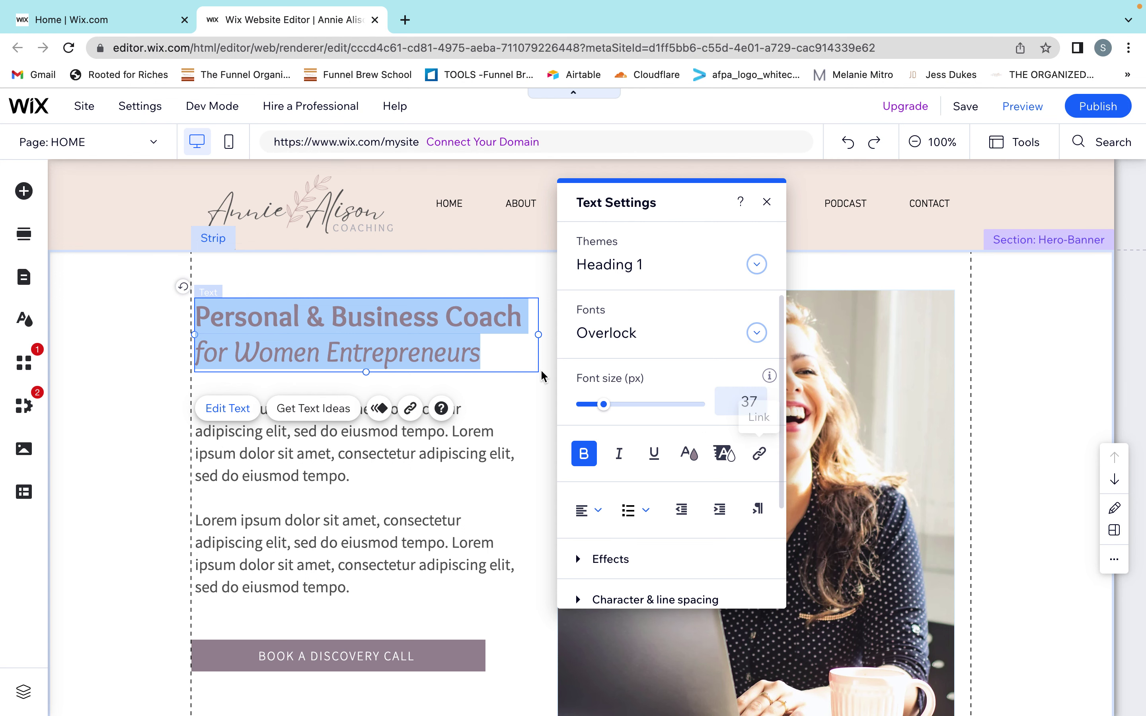
pyautogui.scroll(-1, 433, 332)
pyautogui.click(432, 309)
pyautogui.scroll(1, 433, 309)
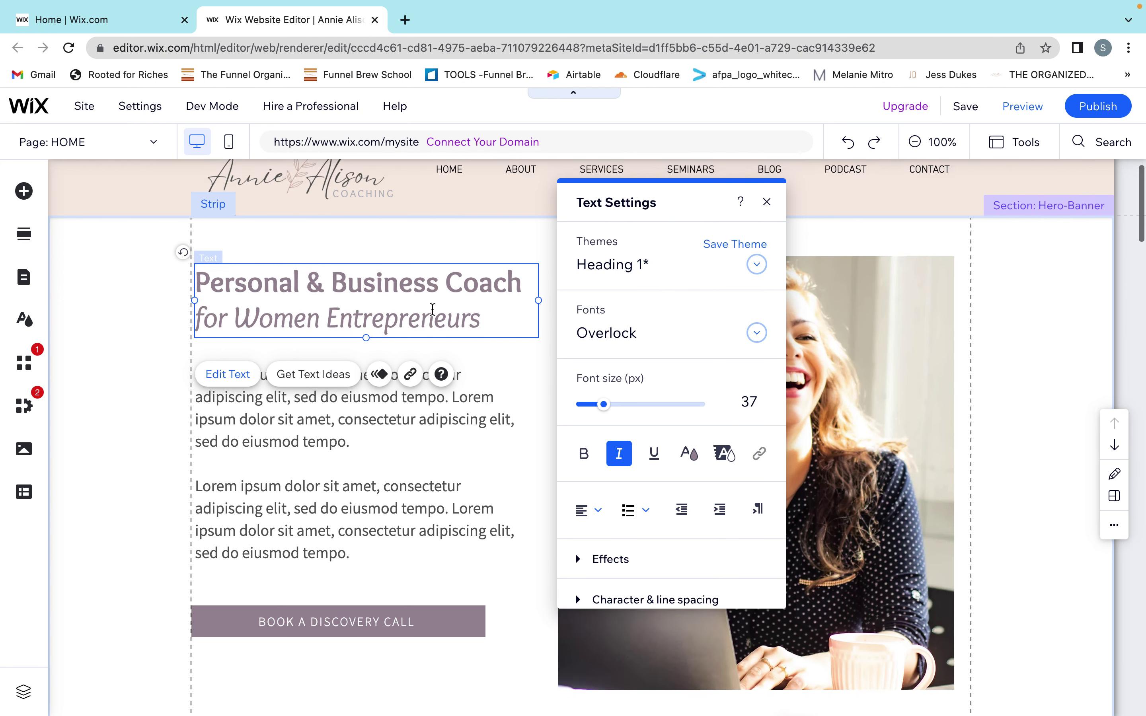
pyautogui.moveTo(524, 318); pyautogui.dragTo(147, 311)
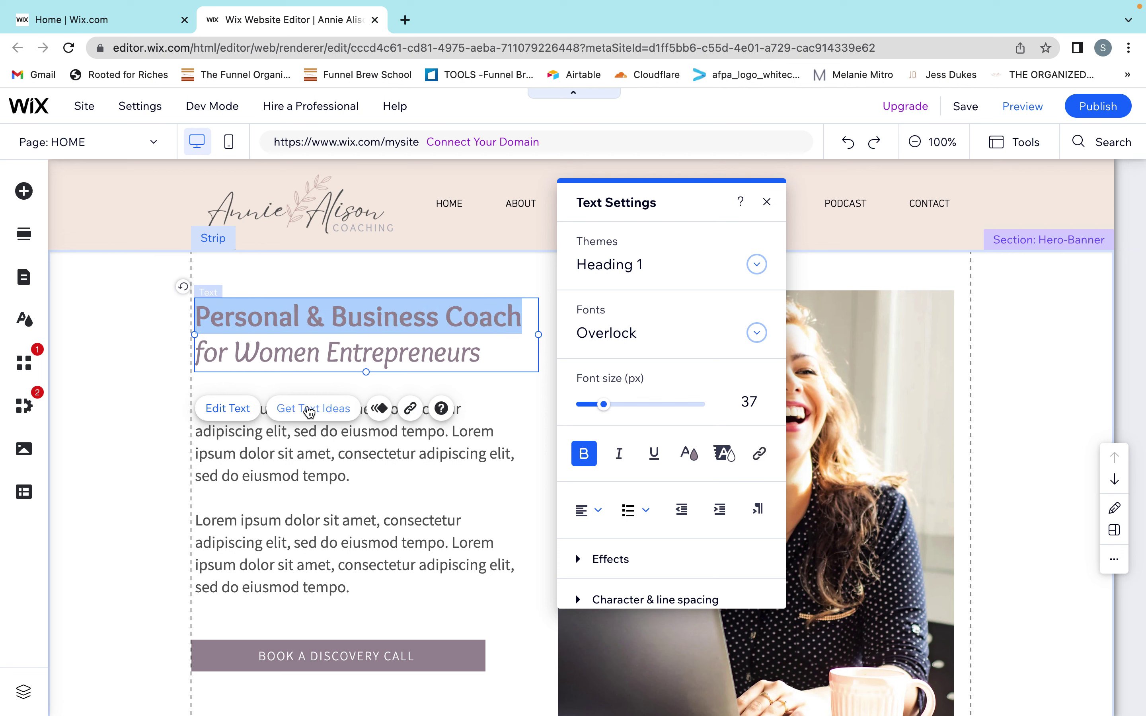
pyautogui.write('We')
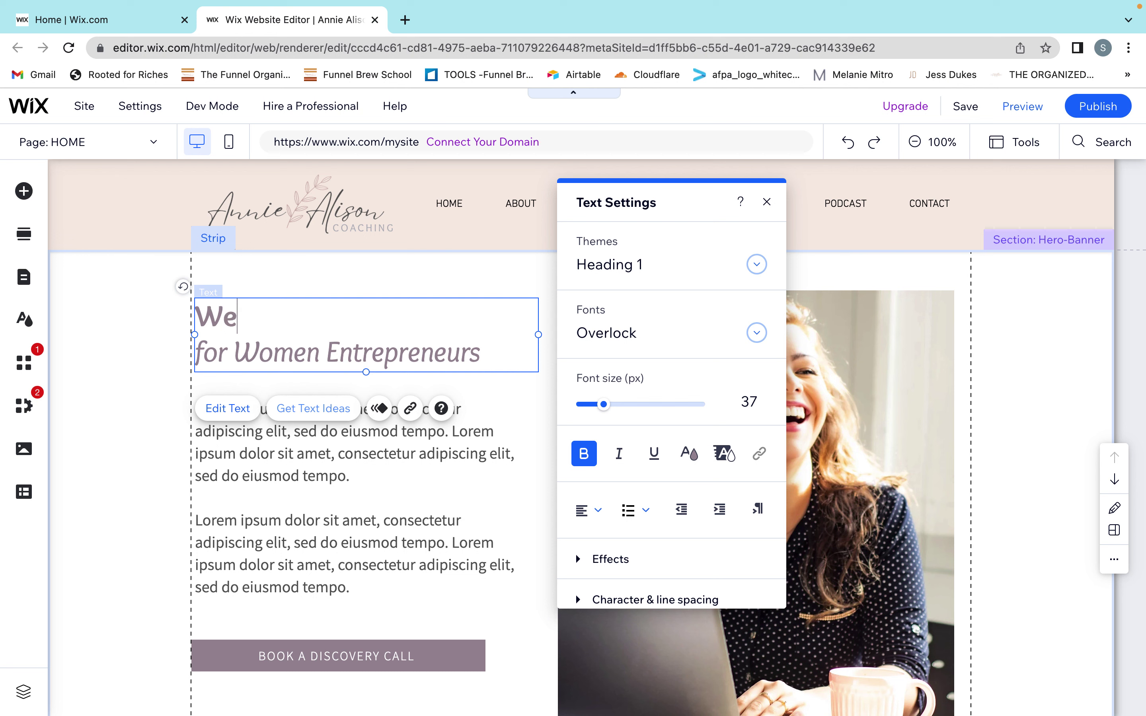
pyautogui.write('bsite D')
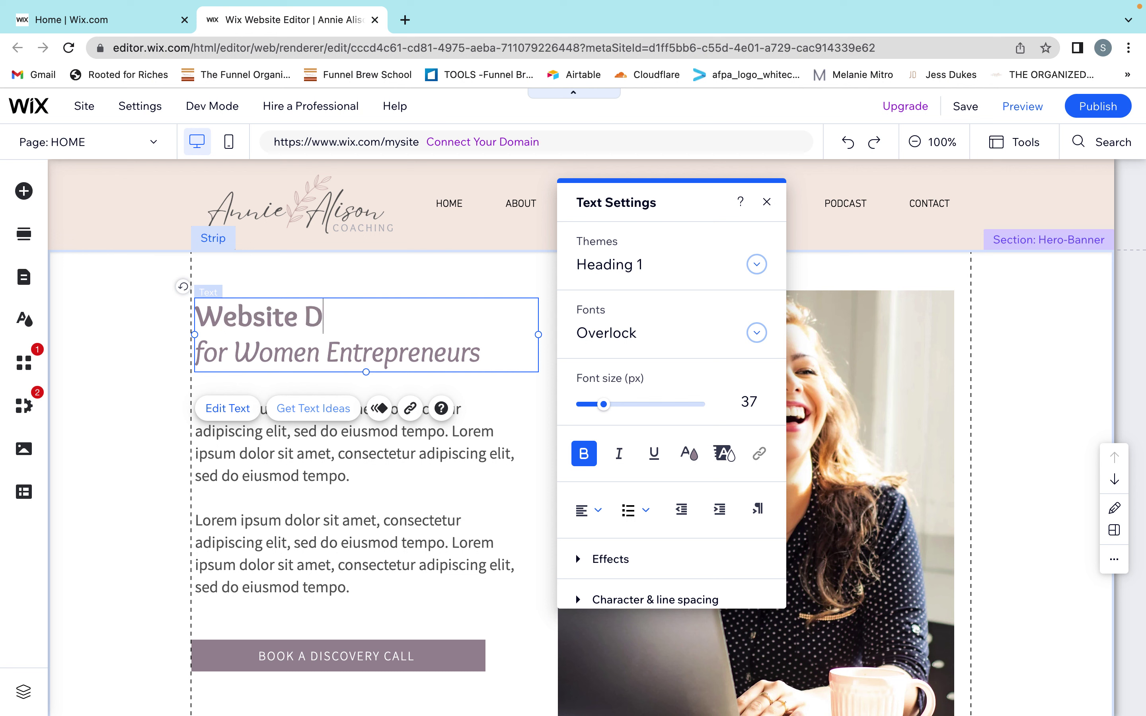
pyautogui.write('esign Solutions')
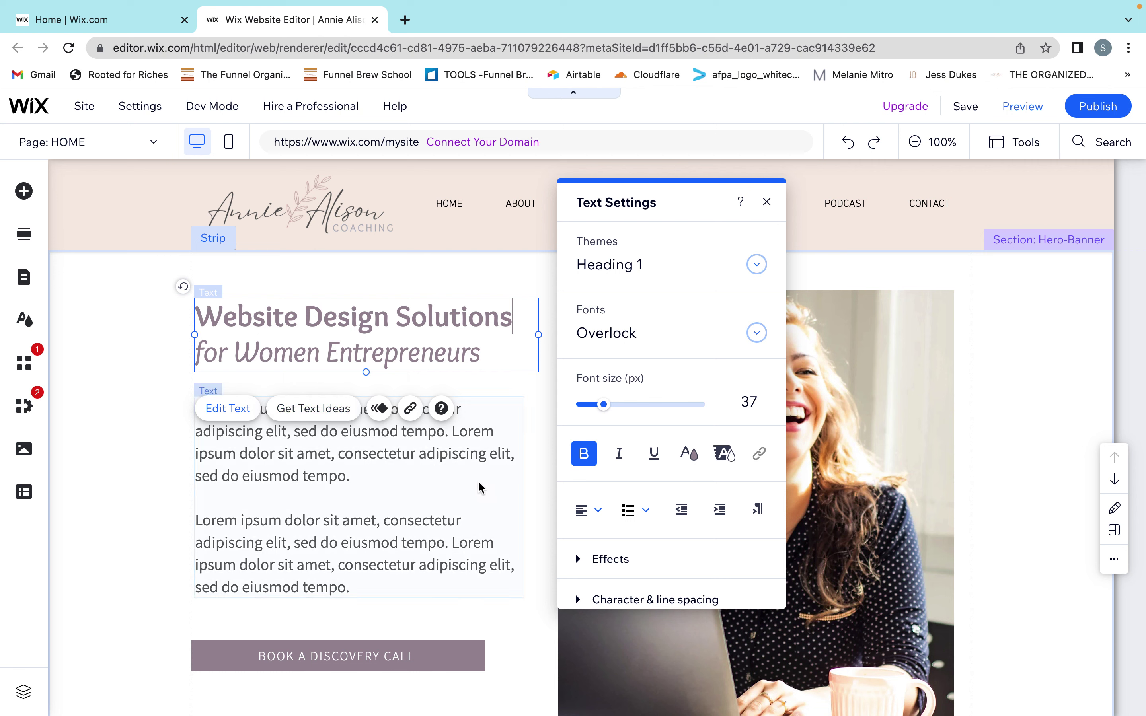
# - Open the hero banner's two placeholder paragraphs for editing and examine their text and text settings
pyautogui.click(453, 477)
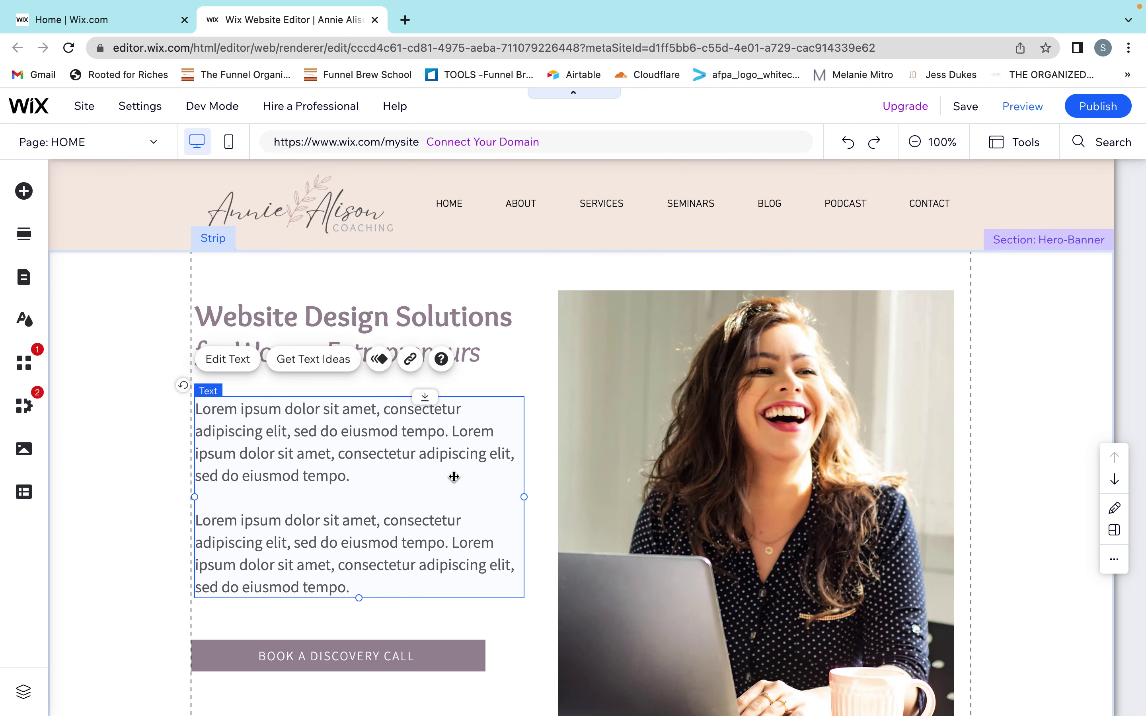
pyautogui.scroll(-1, 307, 451)
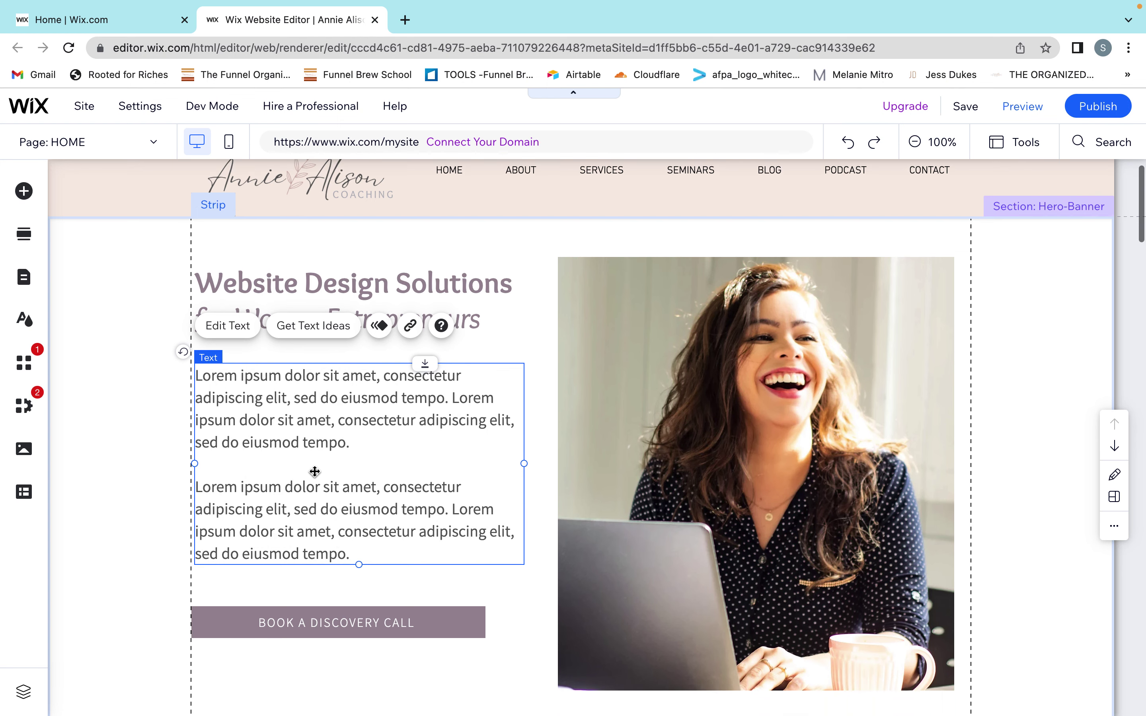
pyautogui.doubleClick(314, 467)
pyautogui.click(304, 420)
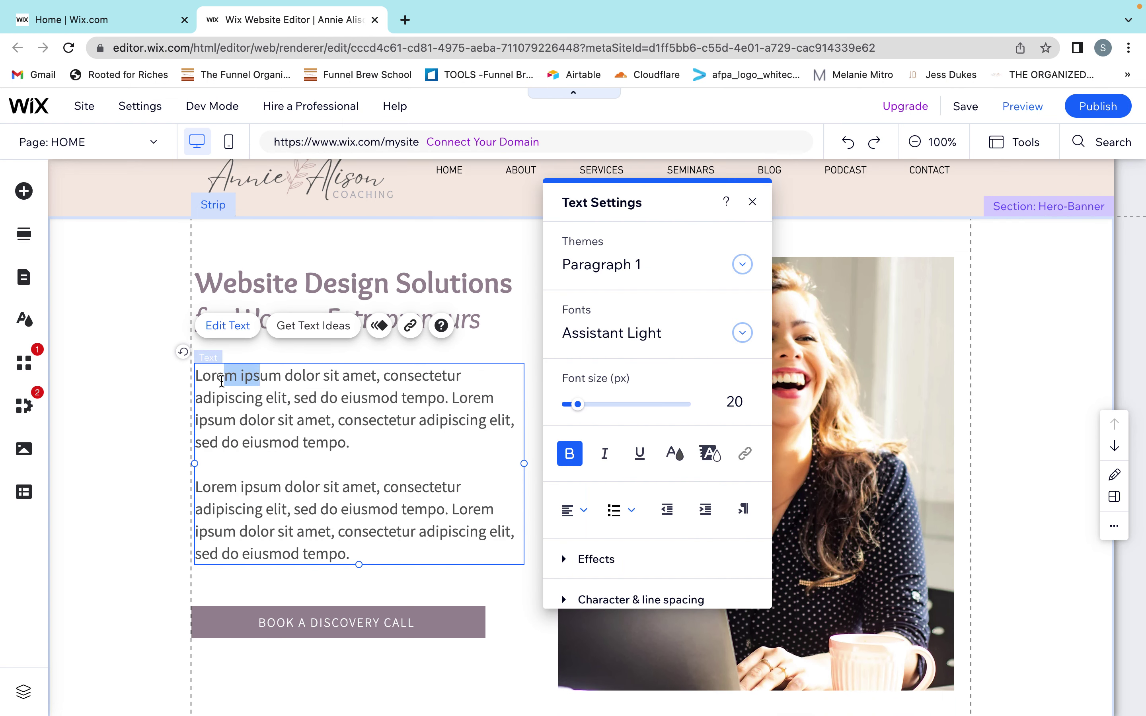
pyautogui.click(332, 420)
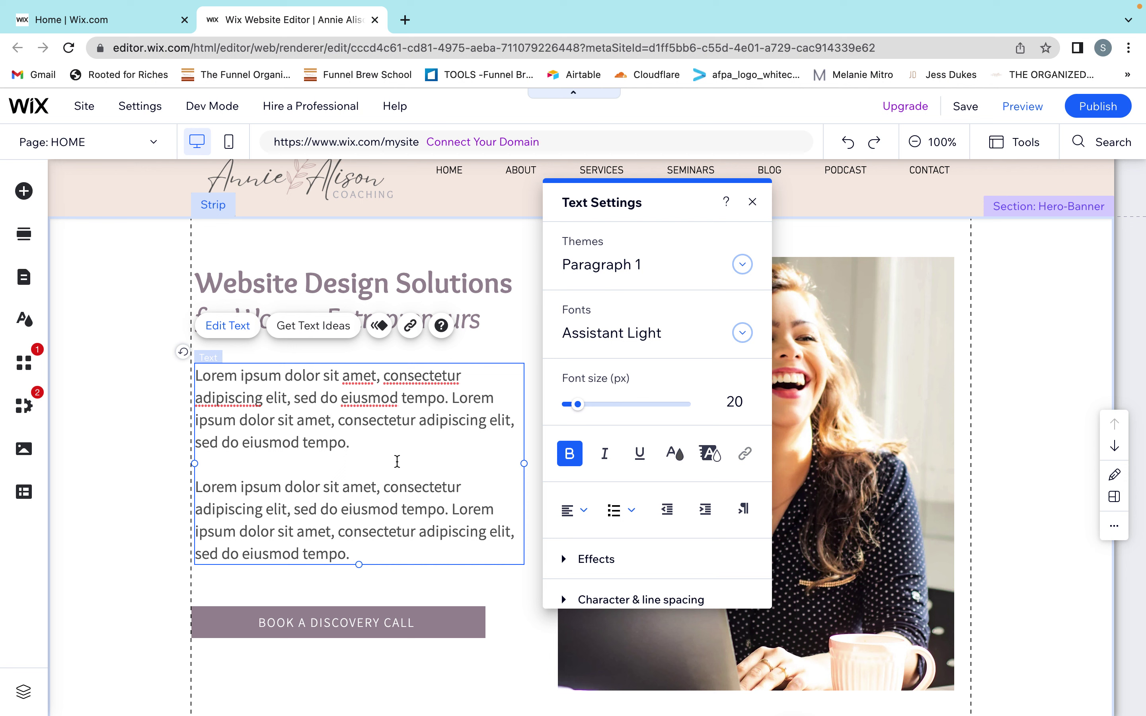
pyautogui.click(367, 545)
pyautogui.moveTo(351, 547); pyautogui.dragTo(189, 380)
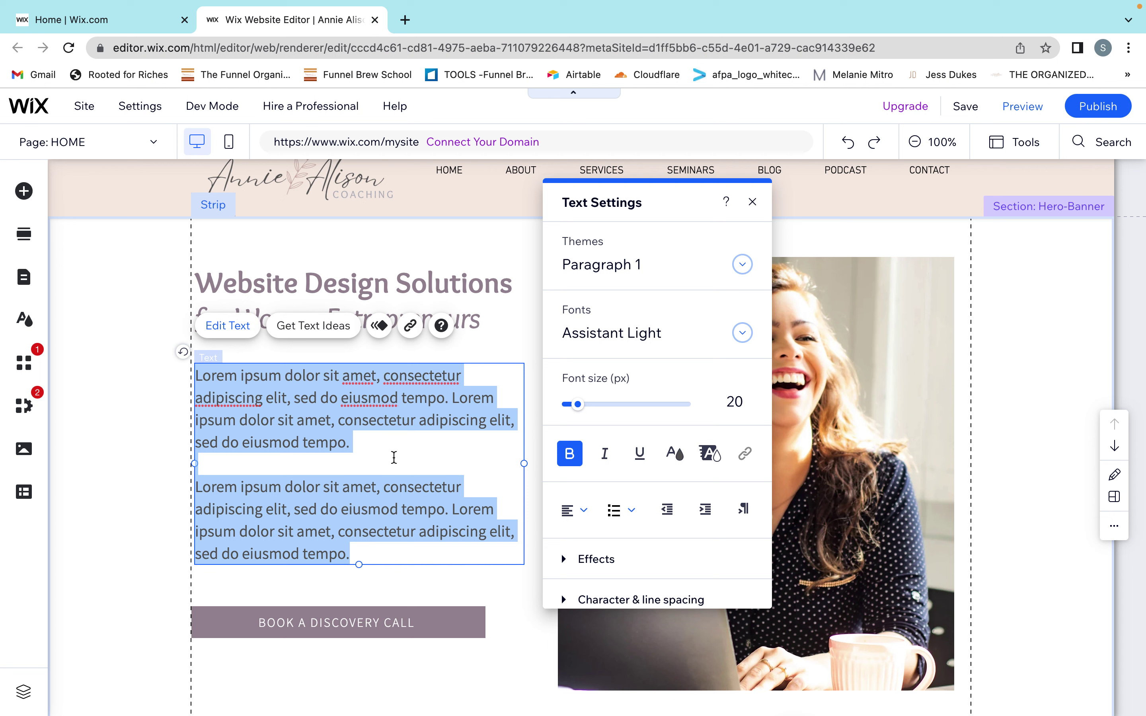
pyautogui.click(374, 443)
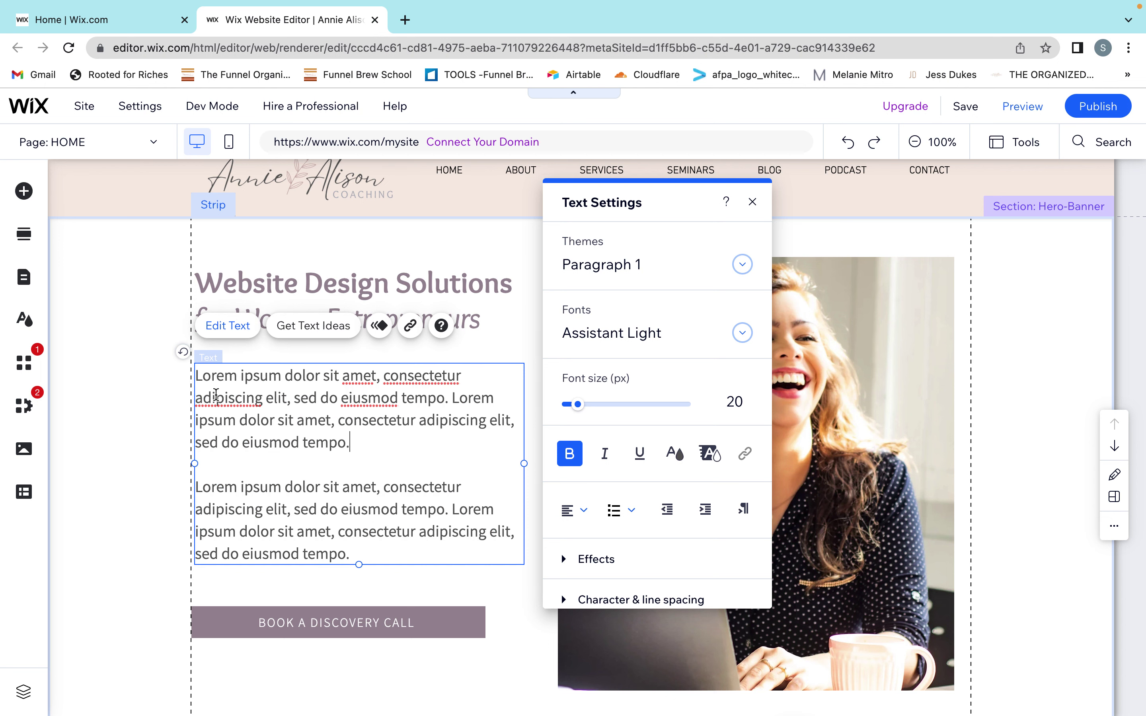
pyautogui.scroll(-1, 476, 492)
pyautogui.scroll(2, 476, 492)
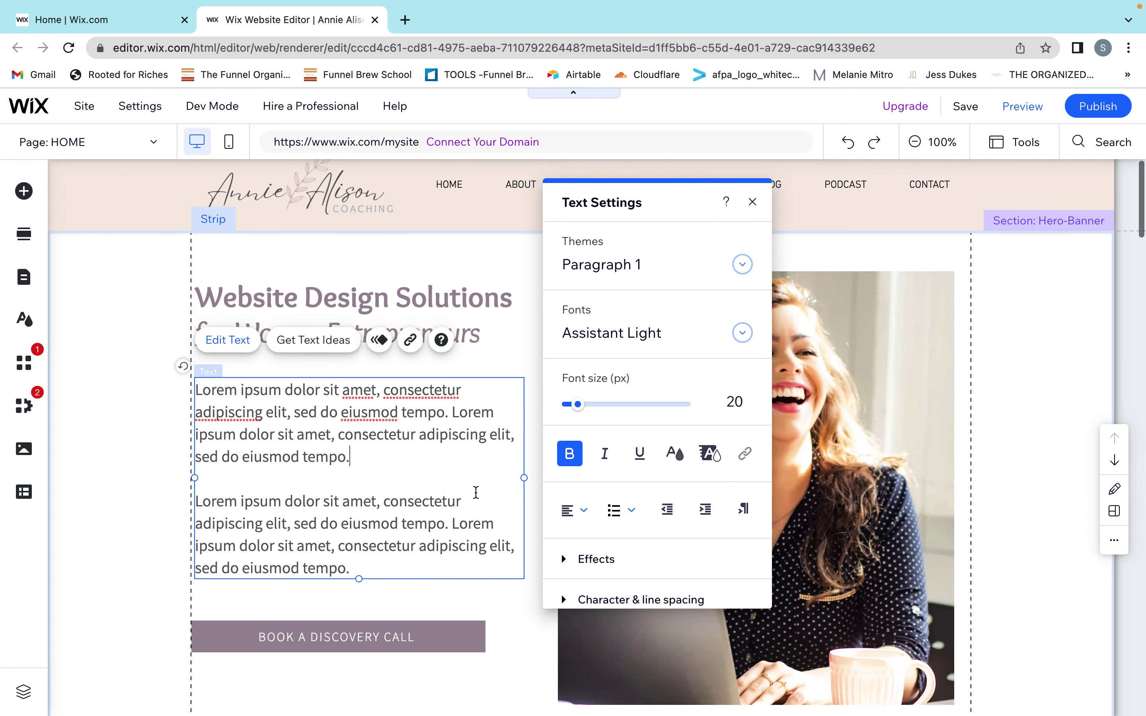
pyautogui.scroll(1, 476, 492)
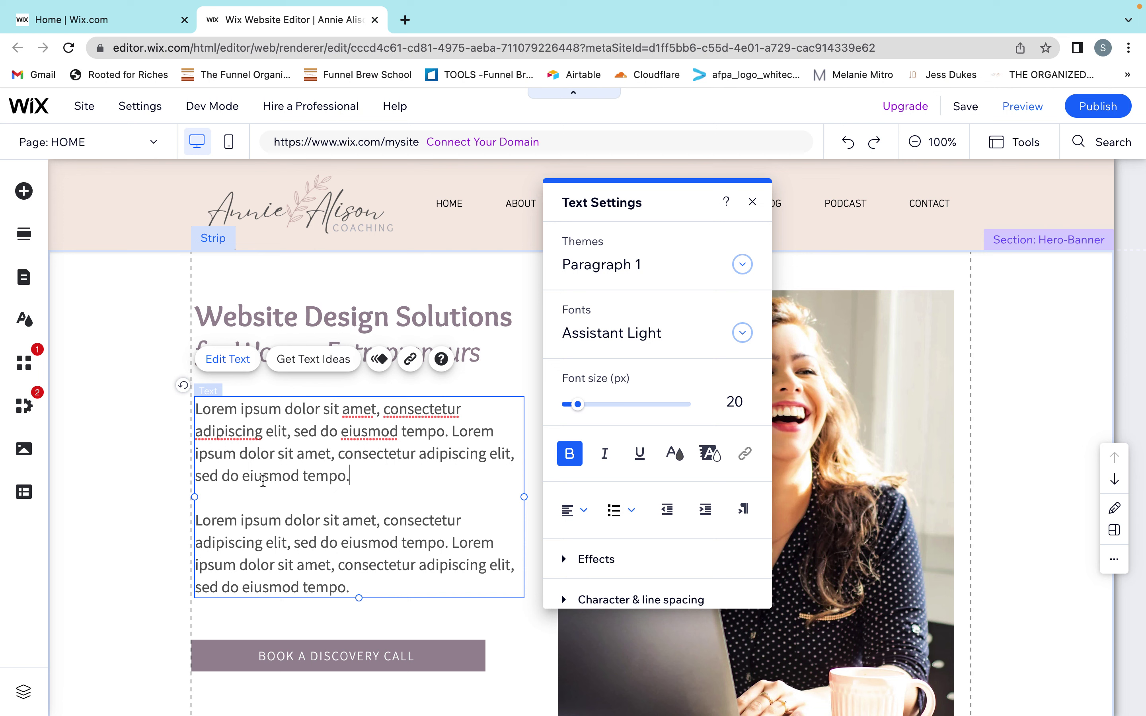
# - Select the hero banner image, then review the coaching business and "Let's Work Together" sections further down the home page
pyautogui.click(856, 413)
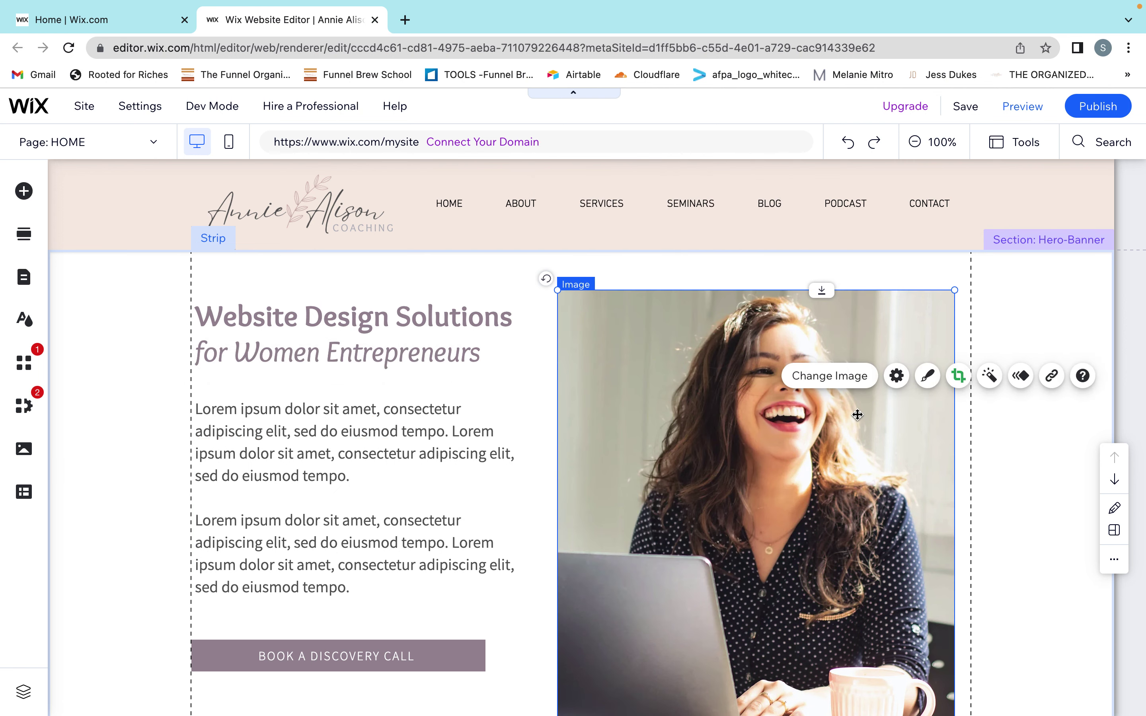
pyautogui.scroll(-5, 857, 415)
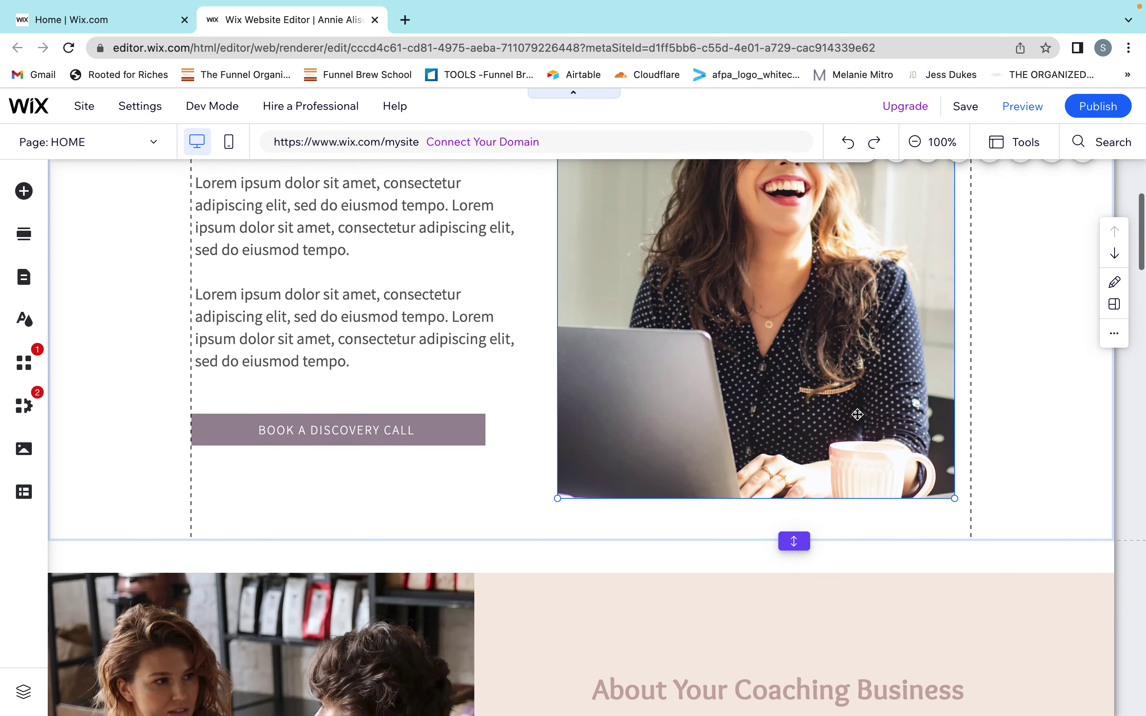
pyautogui.scroll(-3, 857, 415)
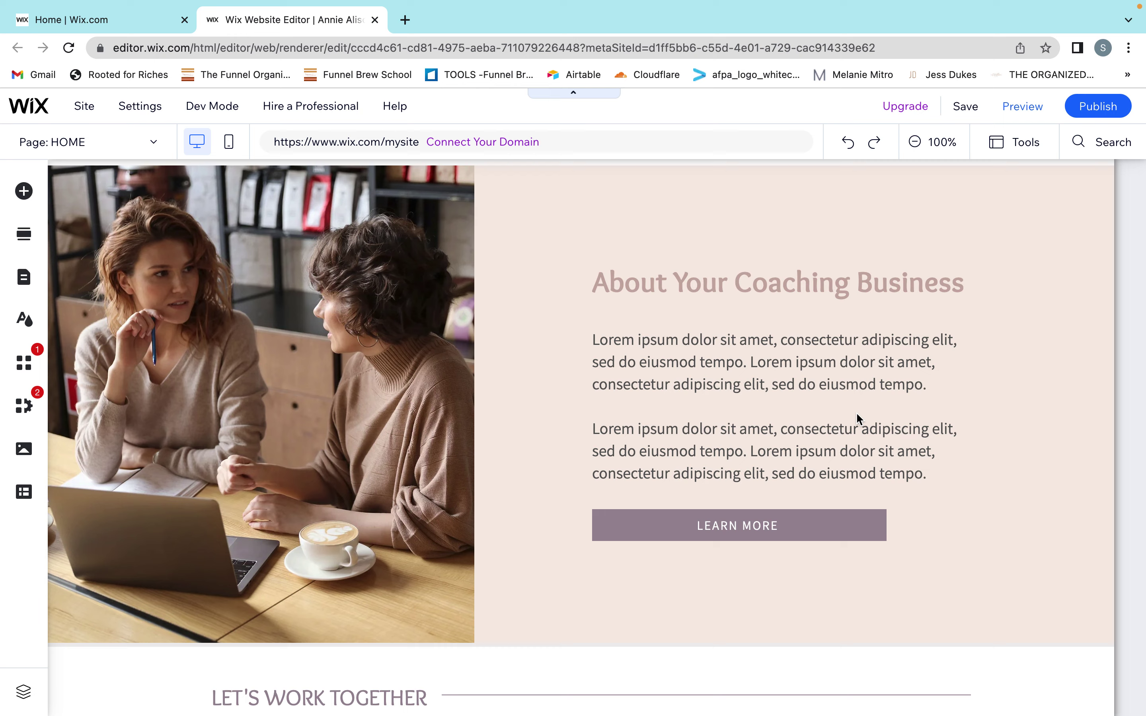
pyautogui.scroll(8, 855, 412)
pyautogui.scroll(-1, 857, 415)
pyautogui.scroll(1, 857, 415)
pyautogui.scroll(-1, 857, 415)
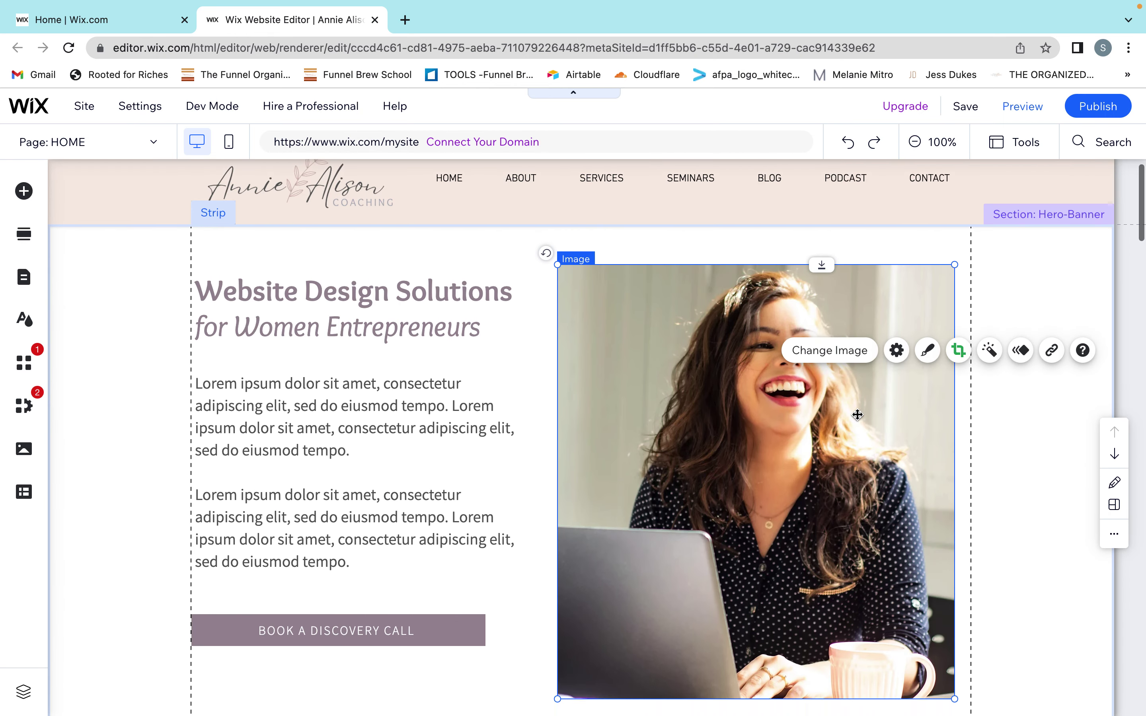
pyautogui.scroll(-2, 857, 415)
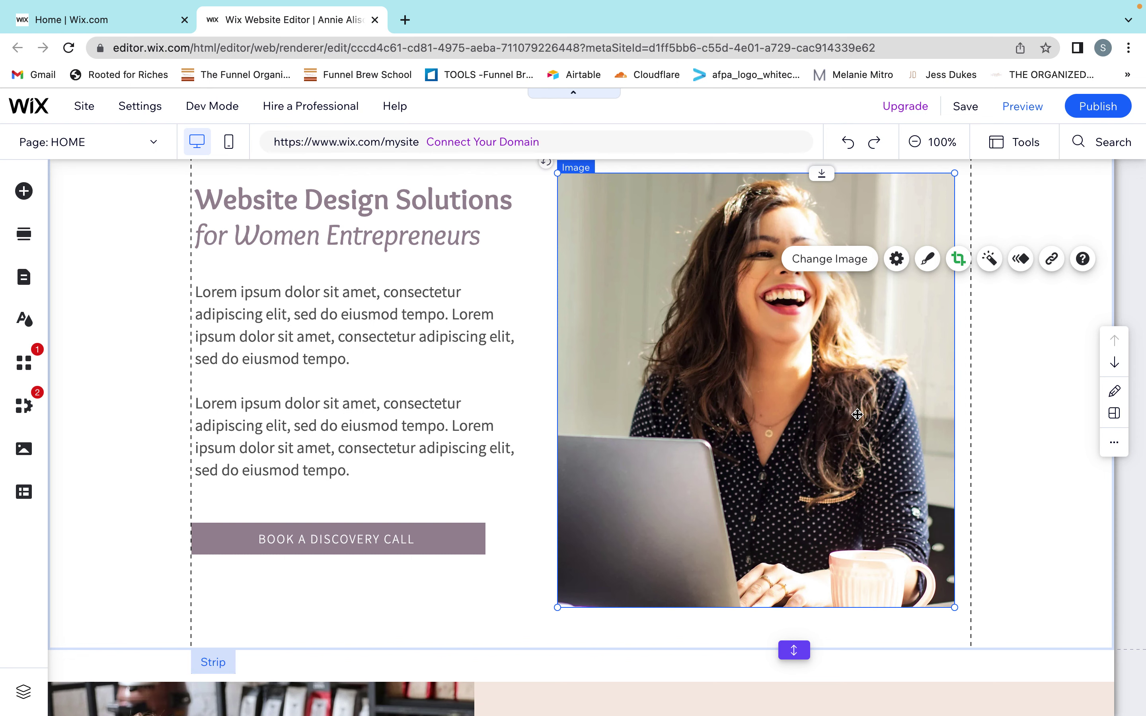
pyautogui.scroll(-4, 857, 415)
pyautogui.scroll(-5, 860, 418)
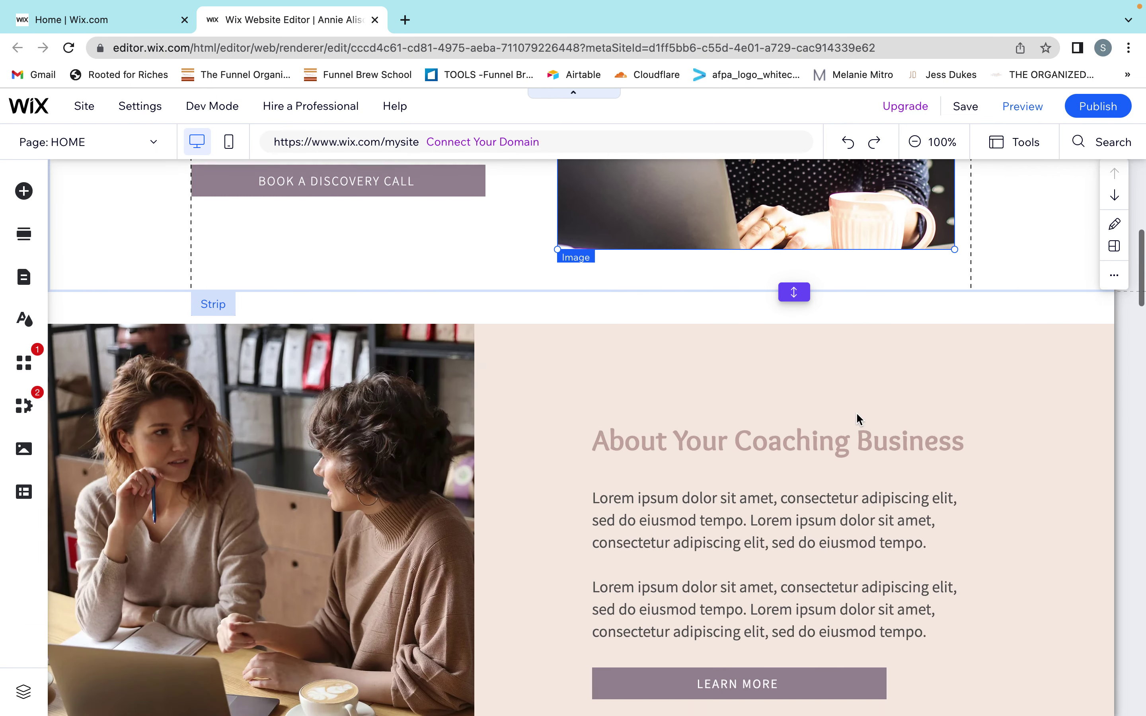
pyautogui.scroll(-1, 856, 416)
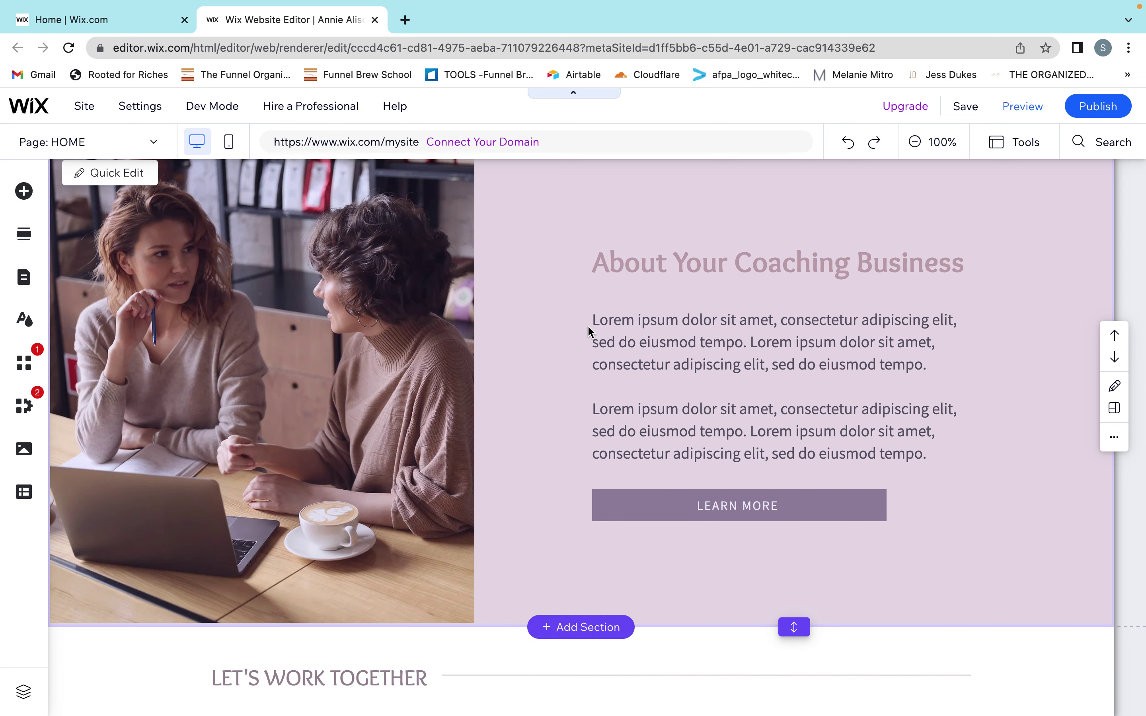
pyautogui.scroll(-6, 919, 532)
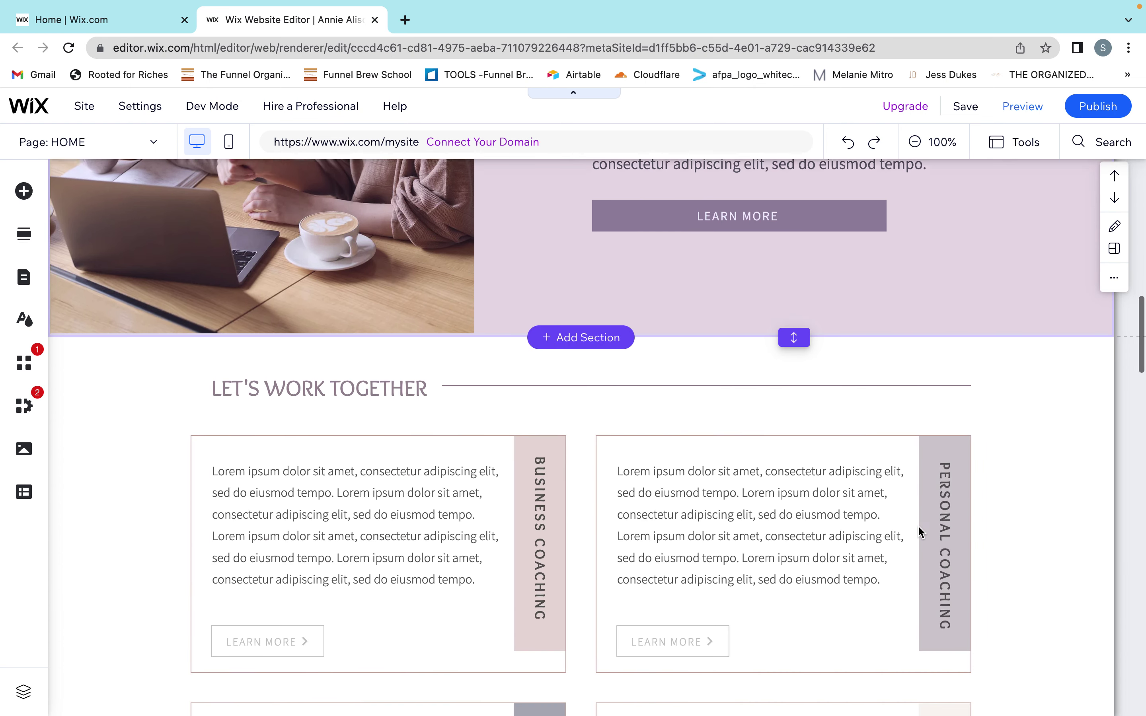
pyautogui.scroll(12, 919, 532)
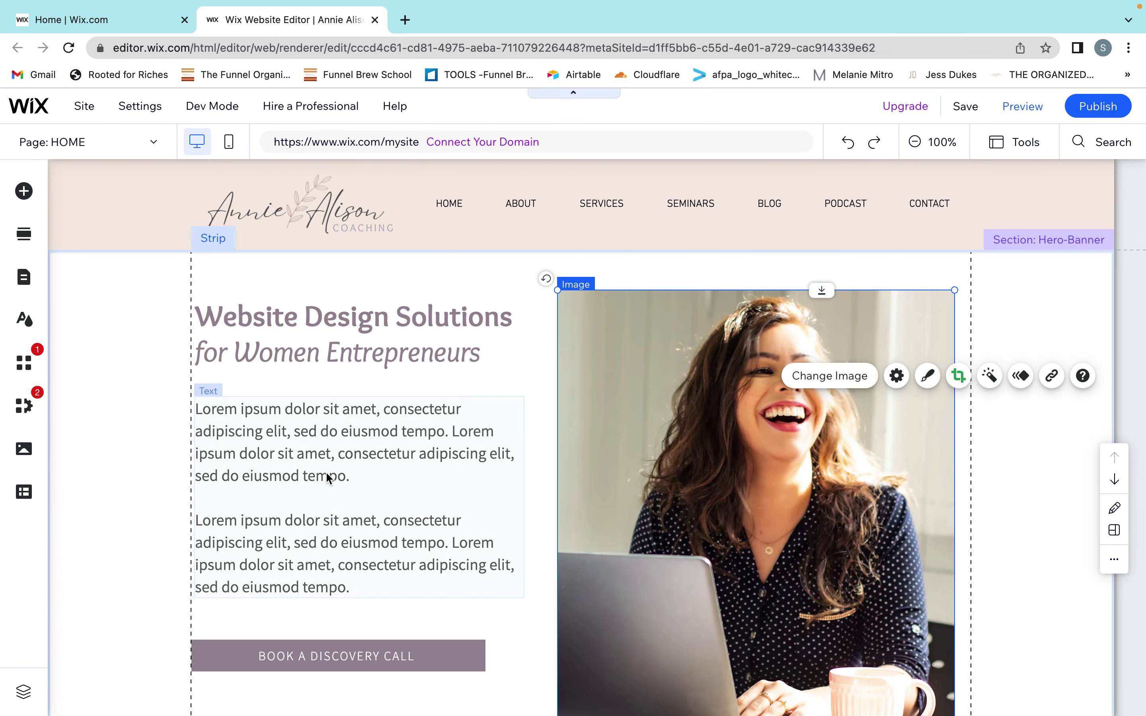
# - Open the hero banner's heading and placeholder paragraphs for editing in turn and compare their theme, font and size settings
pyautogui.click(331, 480)
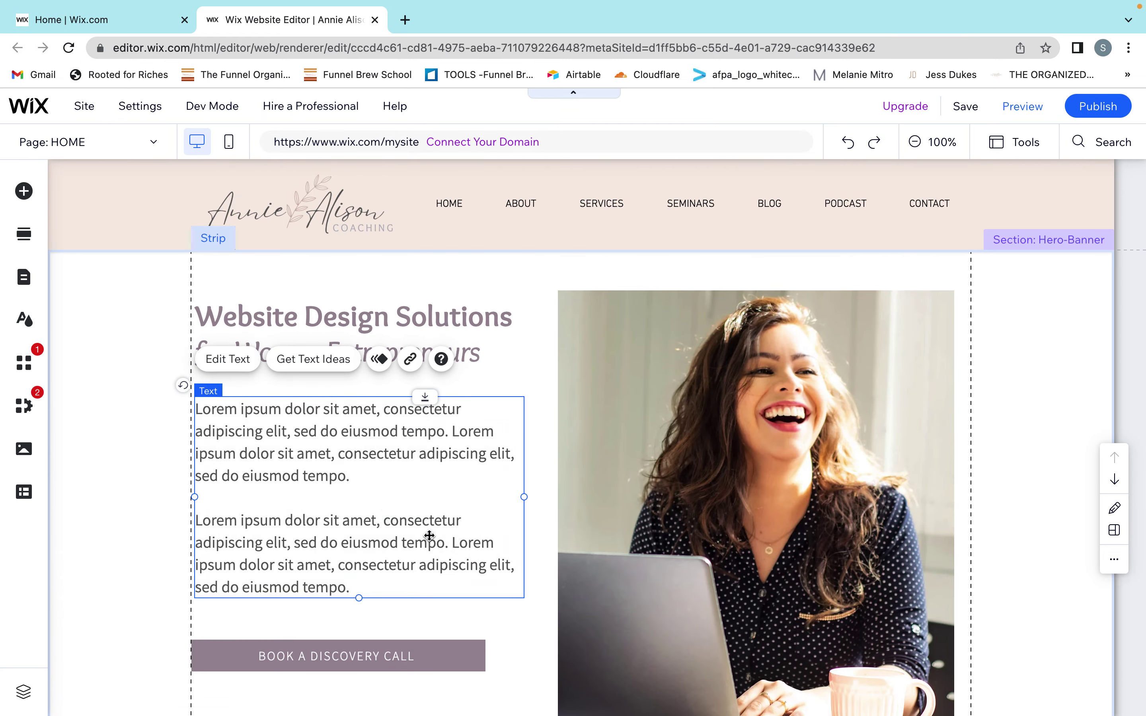
pyautogui.doubleClick(276, 316)
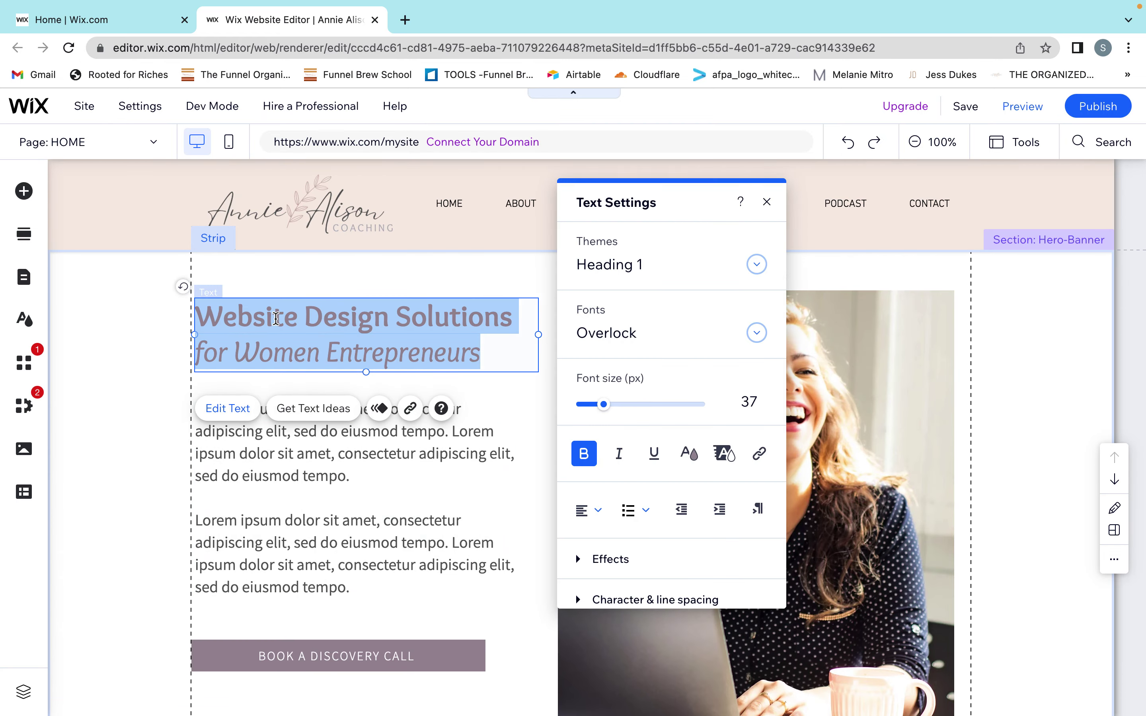
pyautogui.click(339, 507)
pyautogui.doubleClick(339, 507)
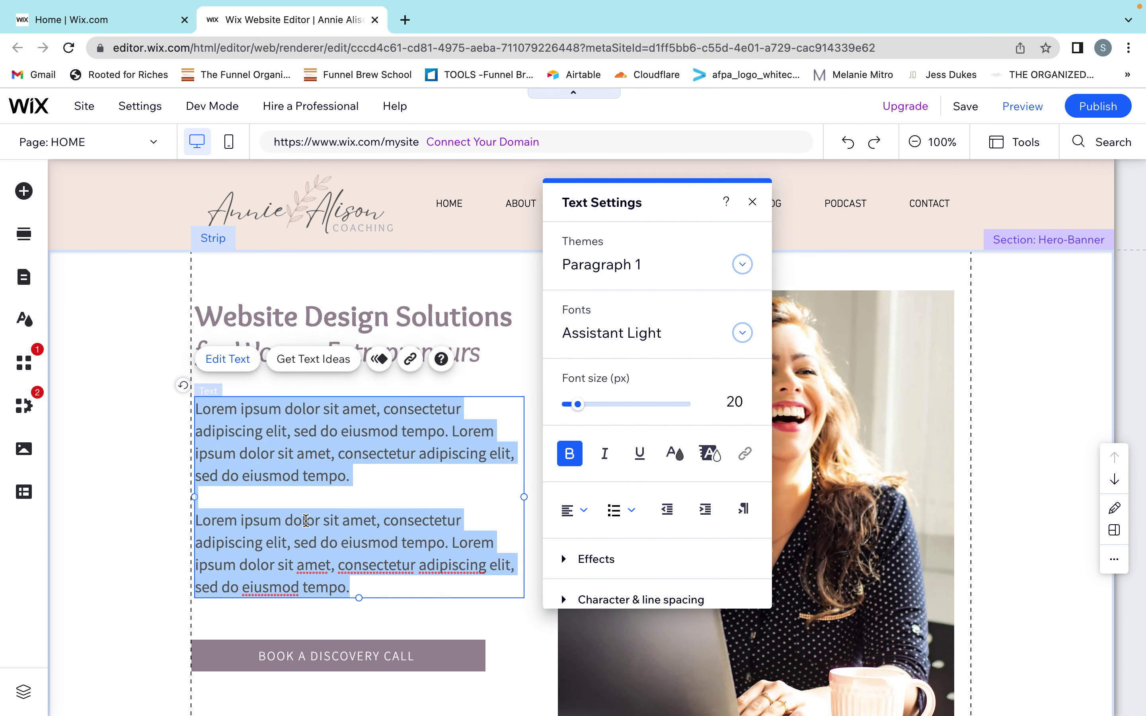
pyautogui.click(289, 462)
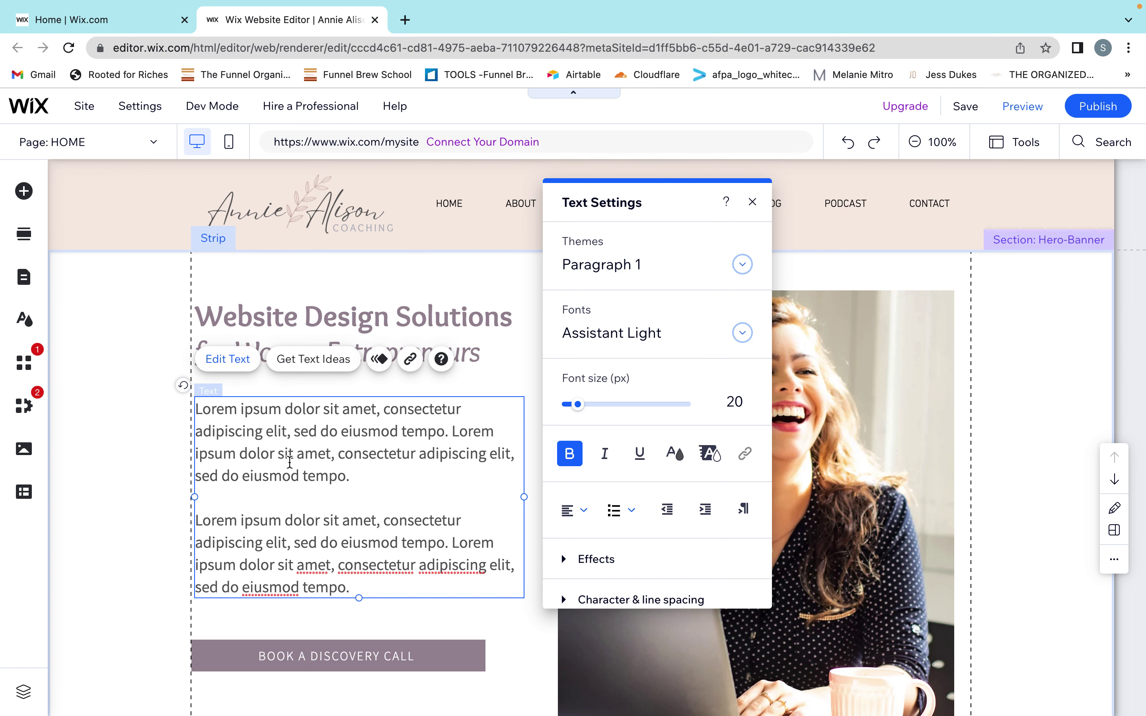
pyautogui.doubleClick(483, 331)
pyautogui.doubleClick(436, 510)
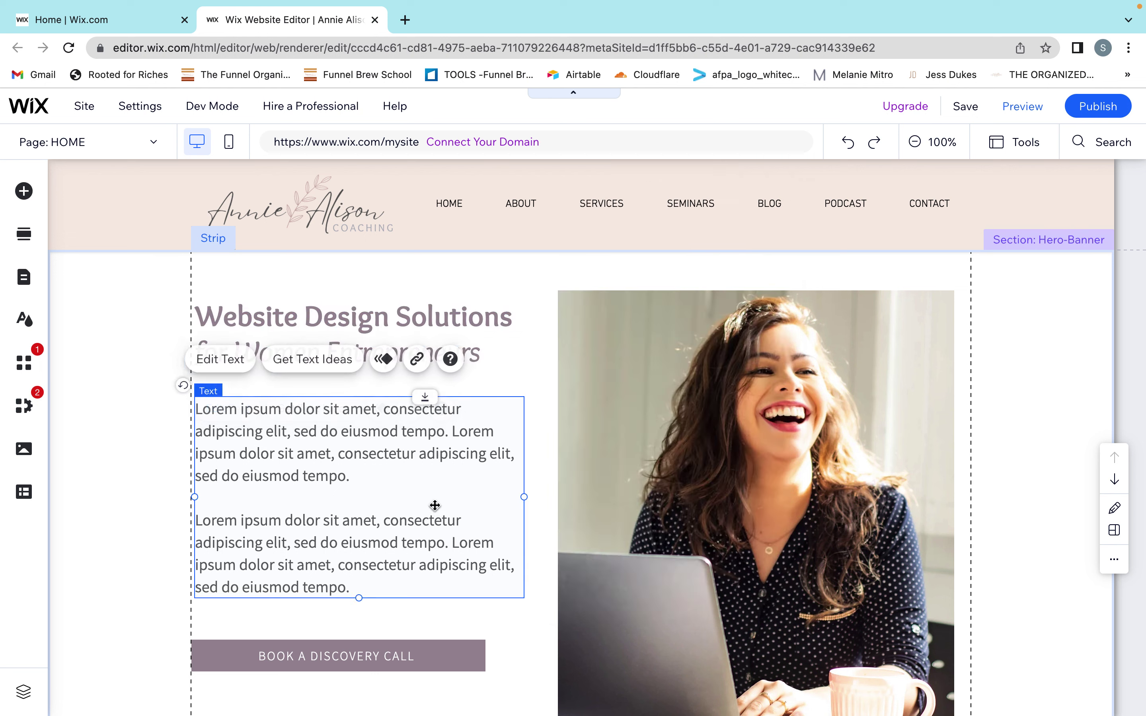
# - Review the placeholder text boxes in the "Let's Work Together" section, then return to the hero banner's paragraphs
pyautogui.scroll(-2, 436, 509)
pyautogui.scroll(-7, 434, 507)
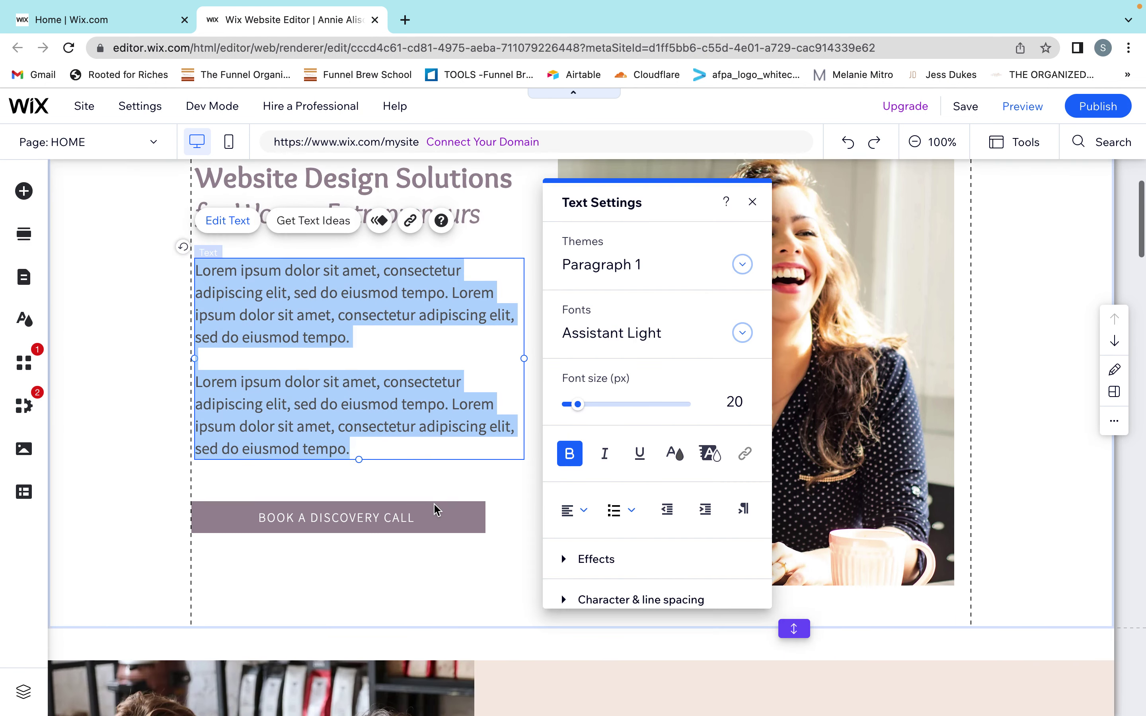
pyautogui.scroll(-12, 436, 510)
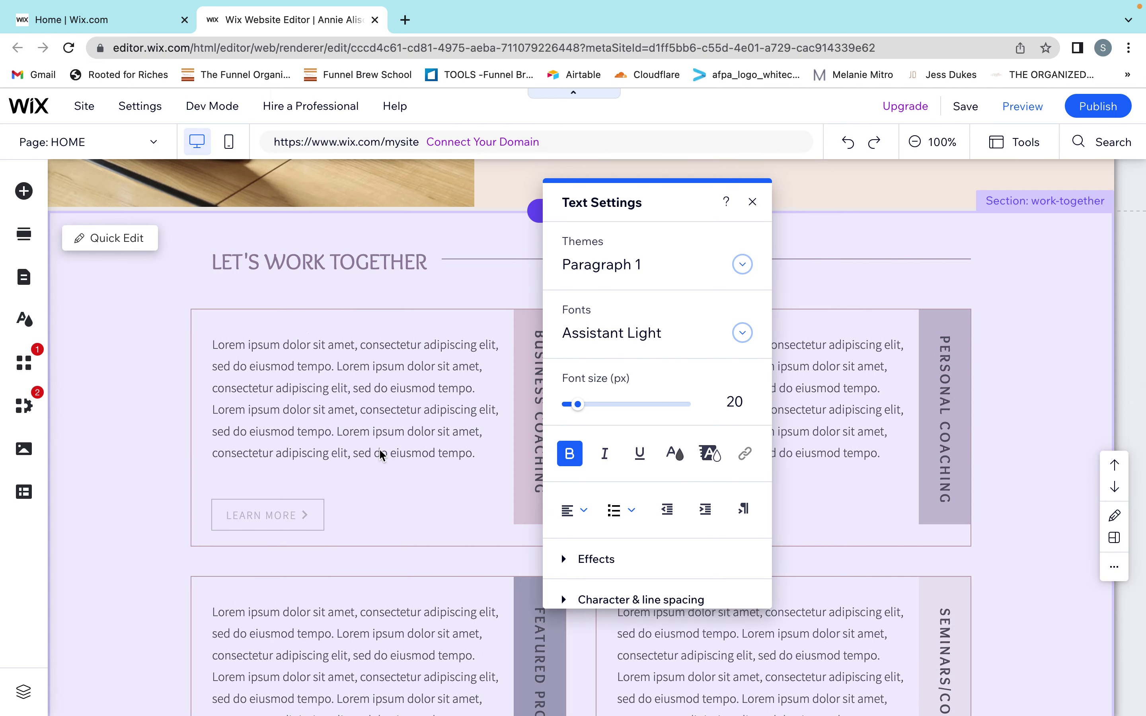
pyautogui.scroll(15, 419, 434)
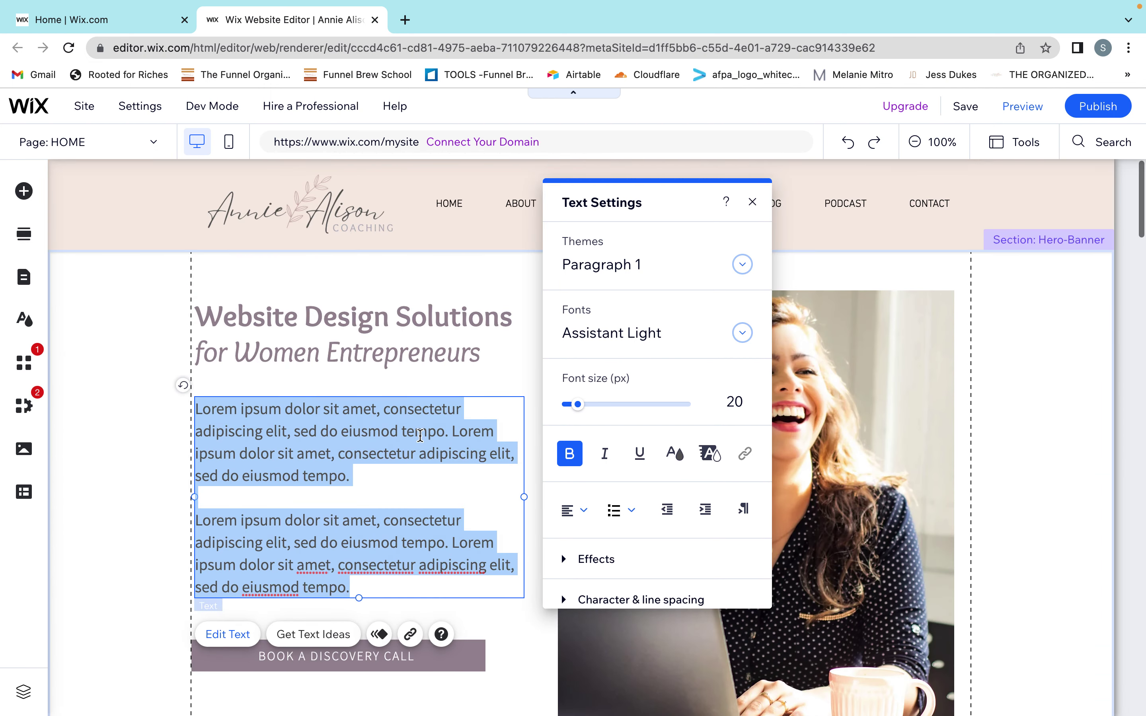
pyautogui.click(289, 439)
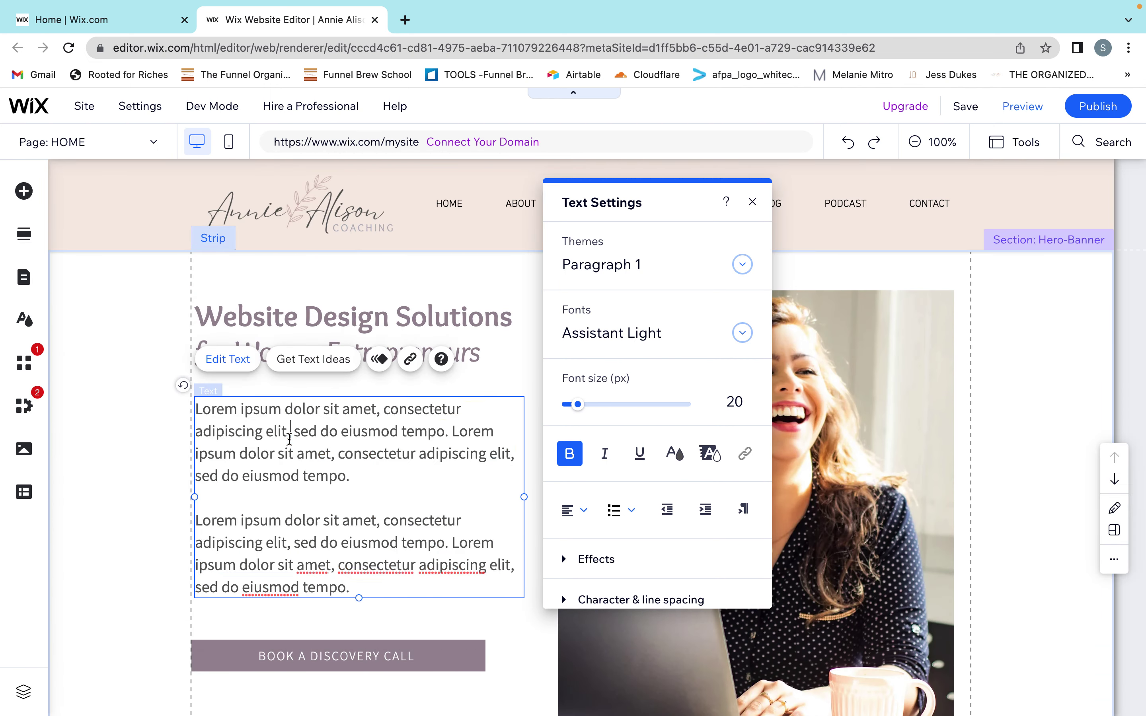
pyautogui.scroll(-2, 292, 441)
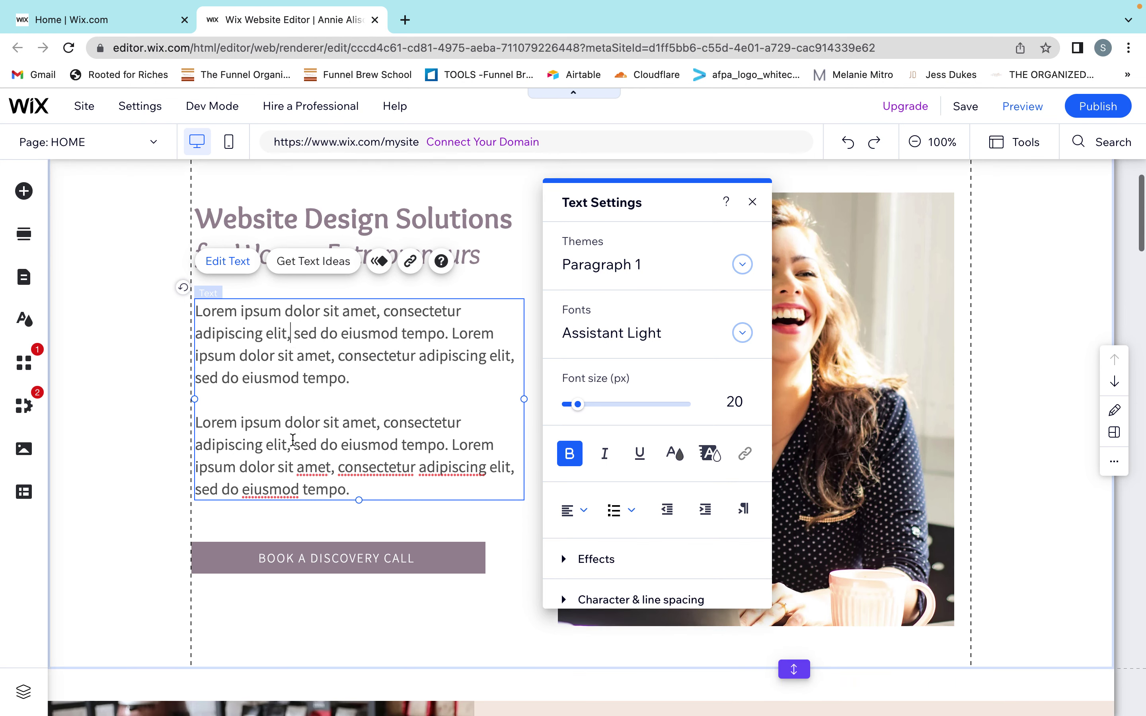
# - Link the hero banner's "BOOK A DISCOVERY CALL" button to the CONTACT page, opening in the current window
pyautogui.click(339, 563)
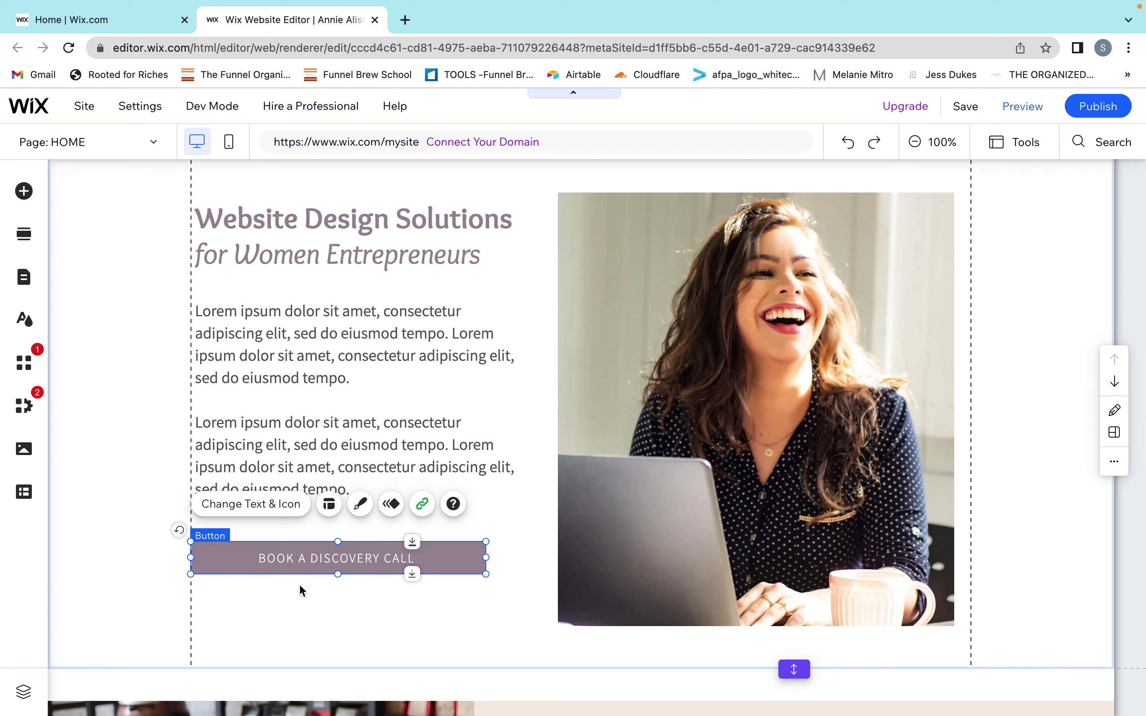
pyautogui.click(304, 611)
pyautogui.click(284, 561)
pyautogui.click(422, 505)
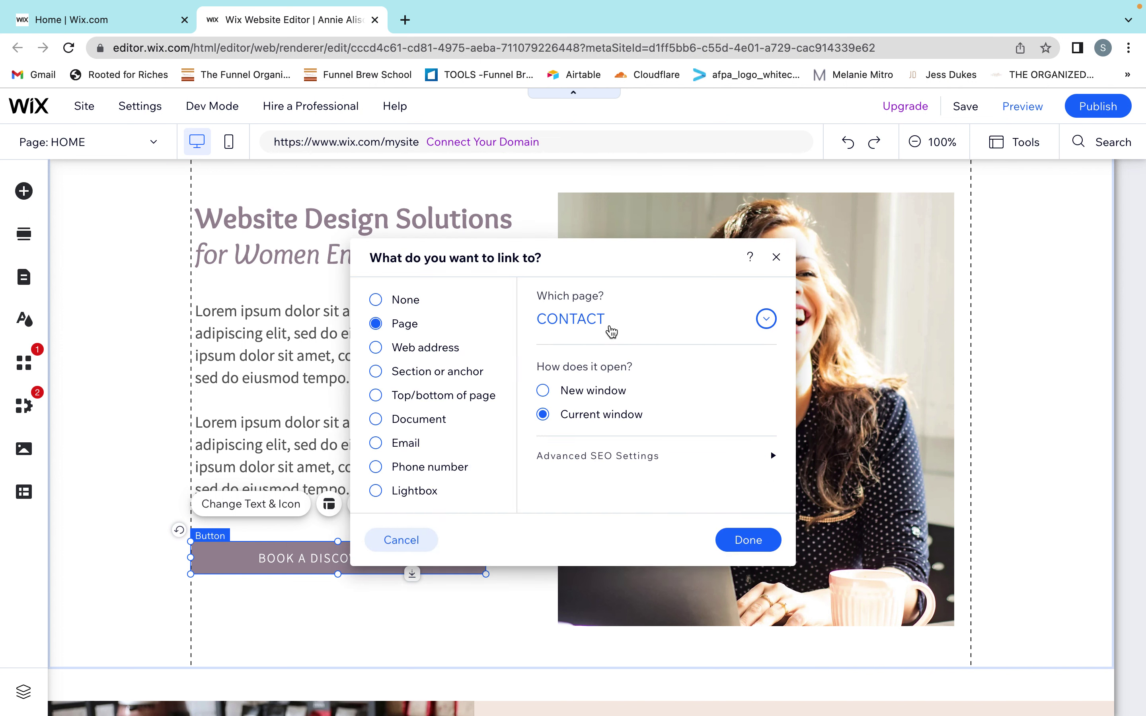
pyautogui.click(608, 324)
pyautogui.click(604, 360)
pyautogui.click(767, 543)
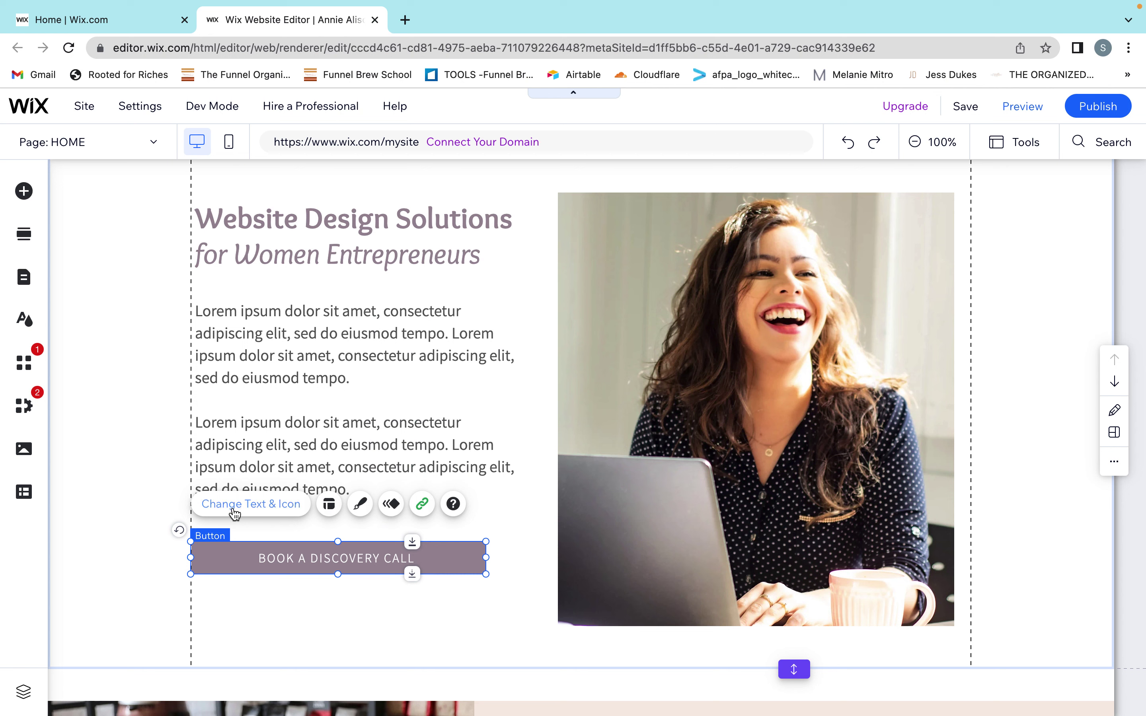
# - Change the hero banner button's text to "CONTACT ME"
pyautogui.click(255, 505)
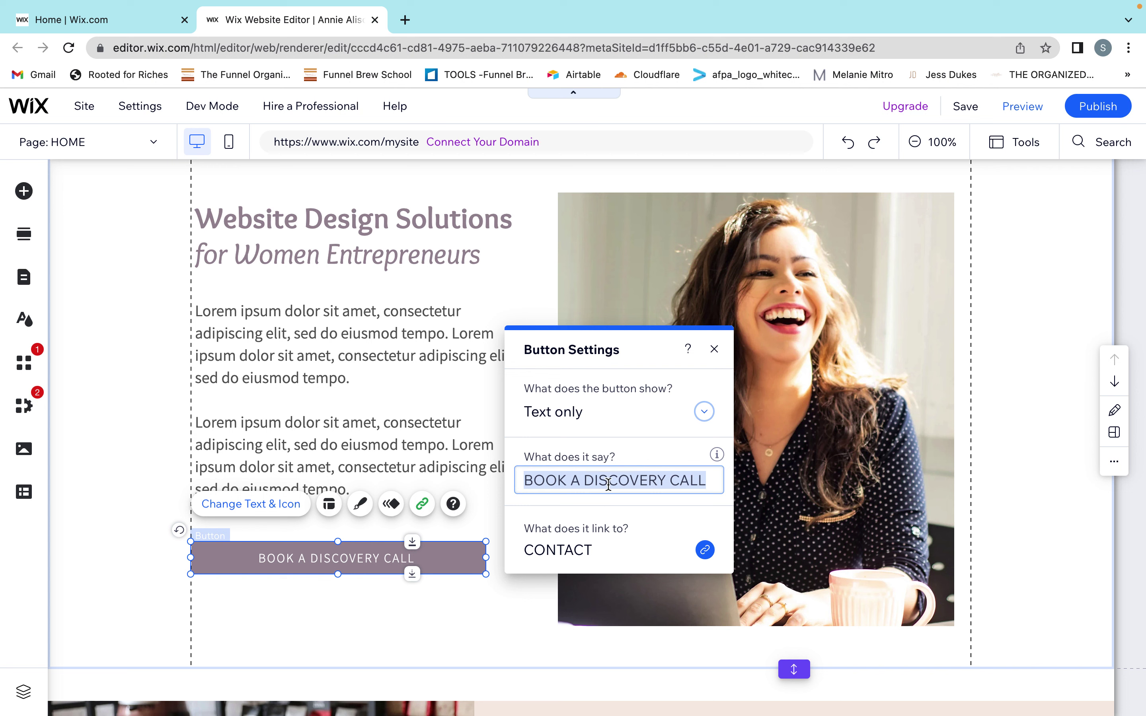
pyautogui.write('CONTACT ME')
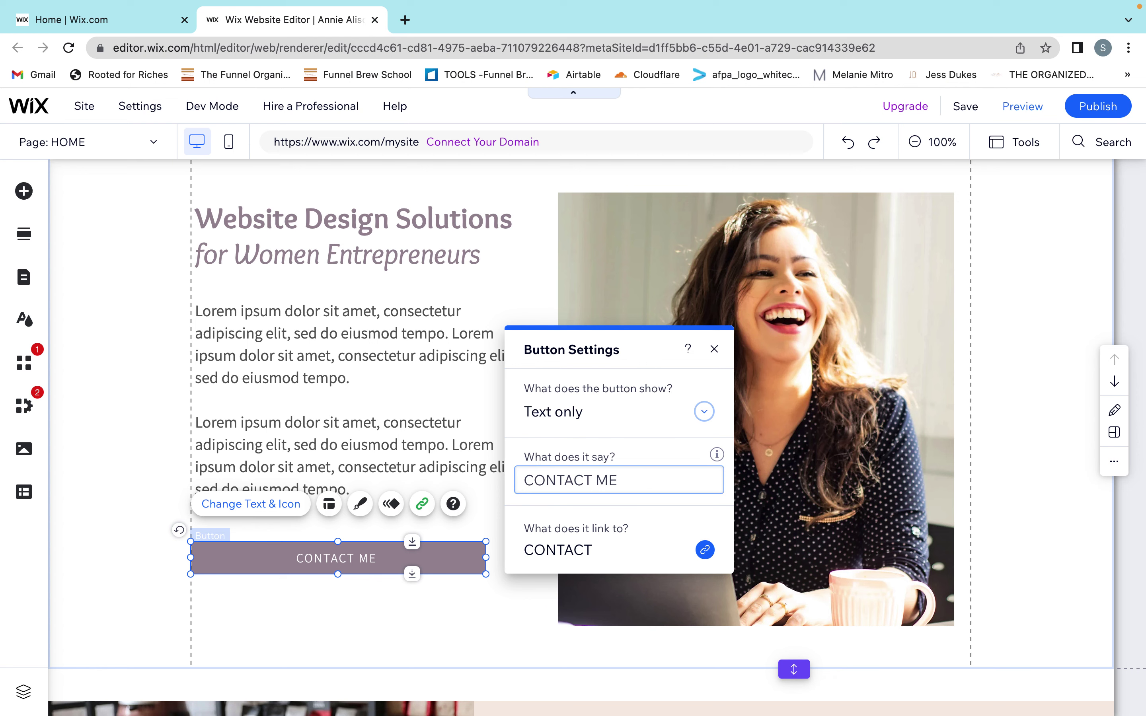
pyautogui.click(714, 349)
pyautogui.click(510, 380)
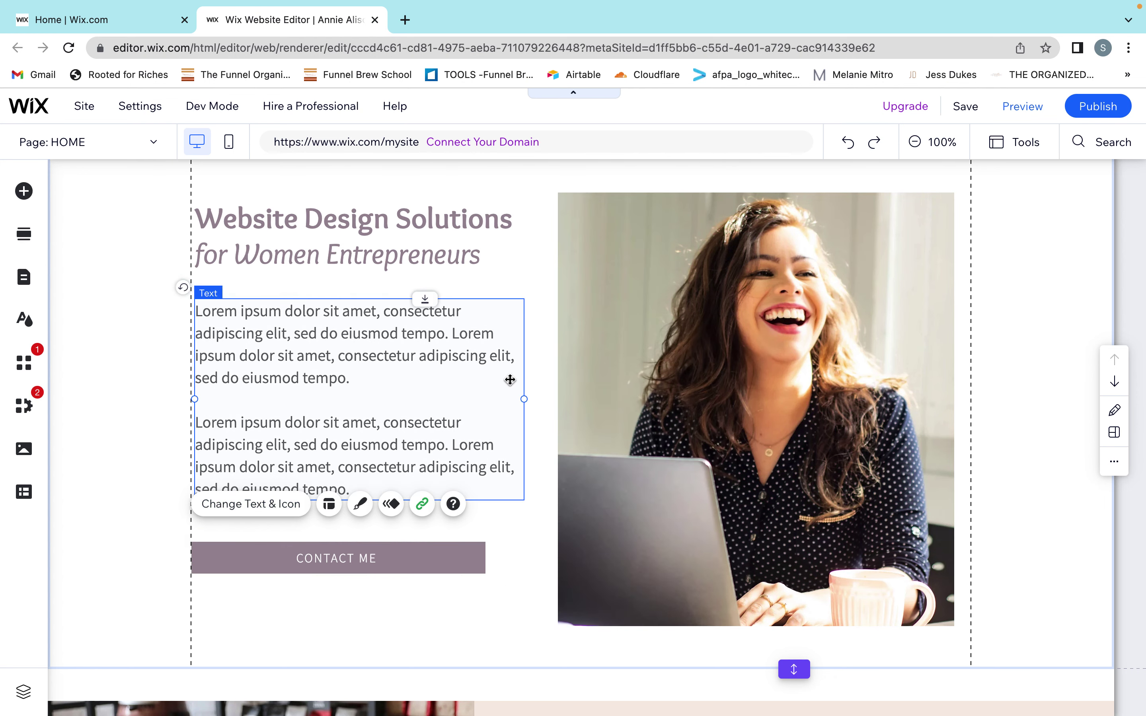
pyautogui.click(501, 547)
# - Replace the hero banner image with the portrait photo of the woman in the pink sweater from the site files
pyautogui.scroll(2, 503, 547)
pyautogui.scroll(-2, 502, 547)
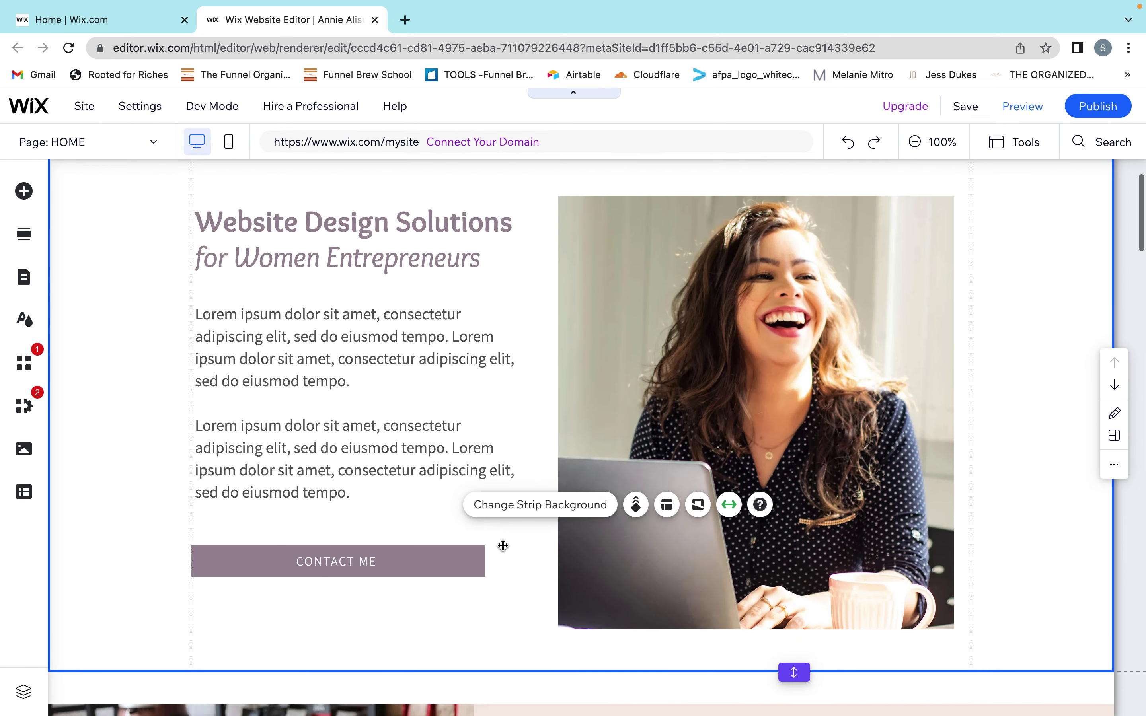
pyautogui.scroll(3, 502, 547)
pyautogui.scroll(-1, 916, 406)
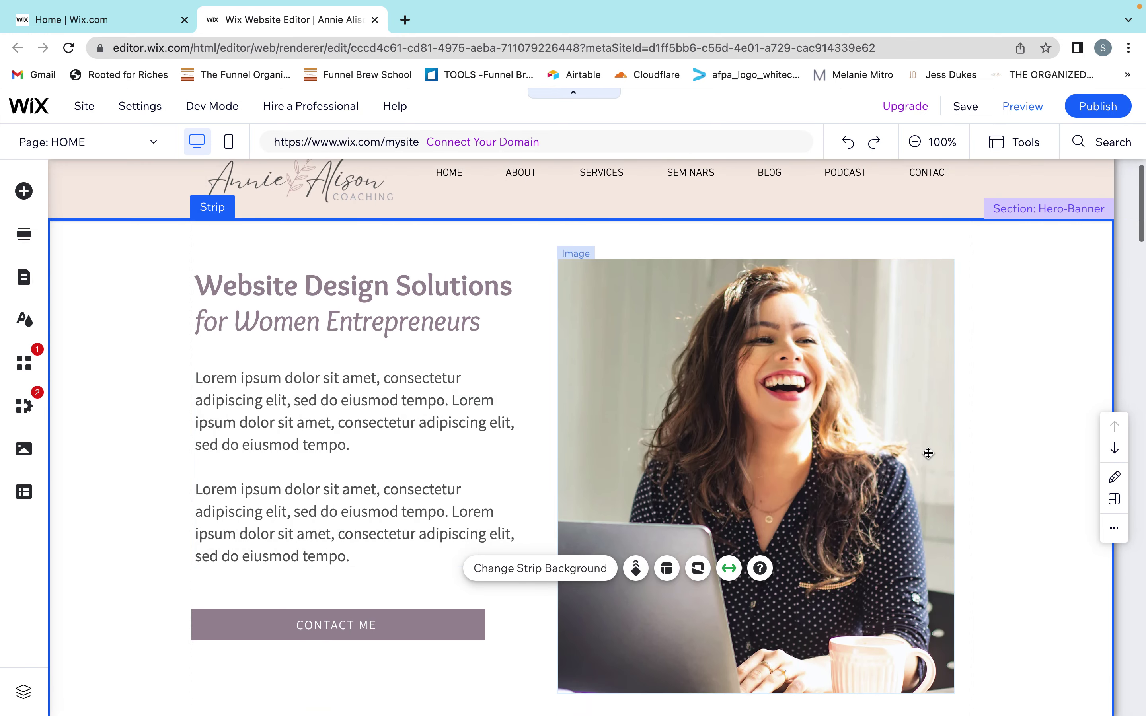
pyautogui.scroll(1, 780, 361)
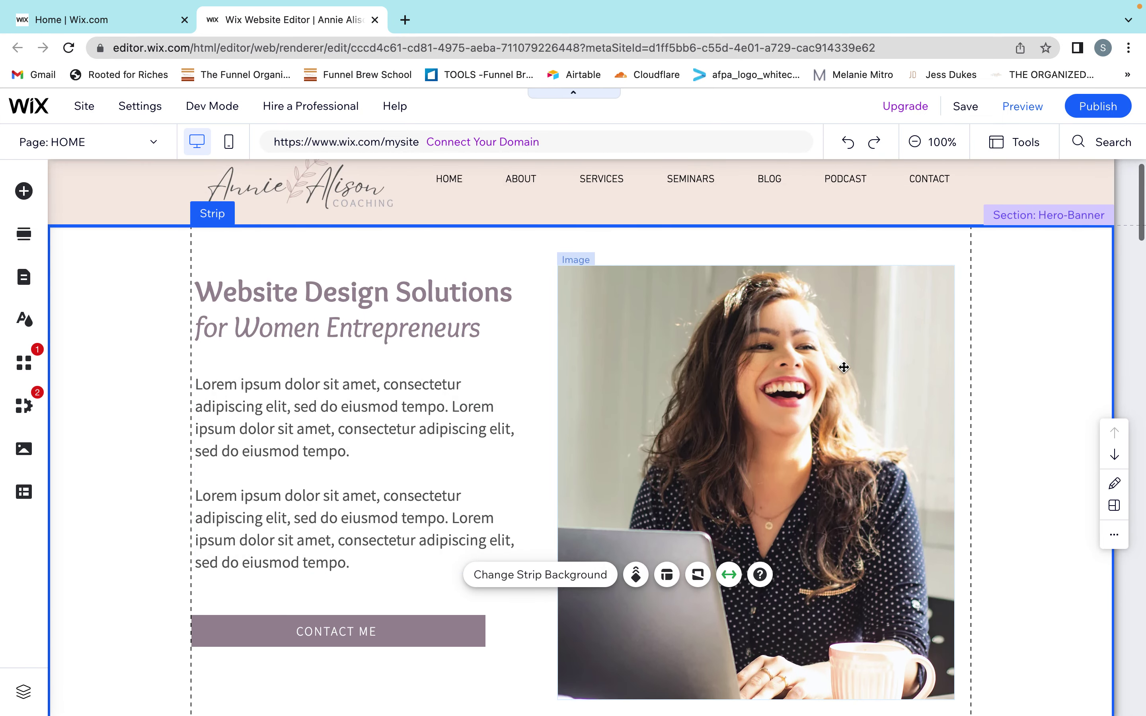
pyautogui.click(815, 367)
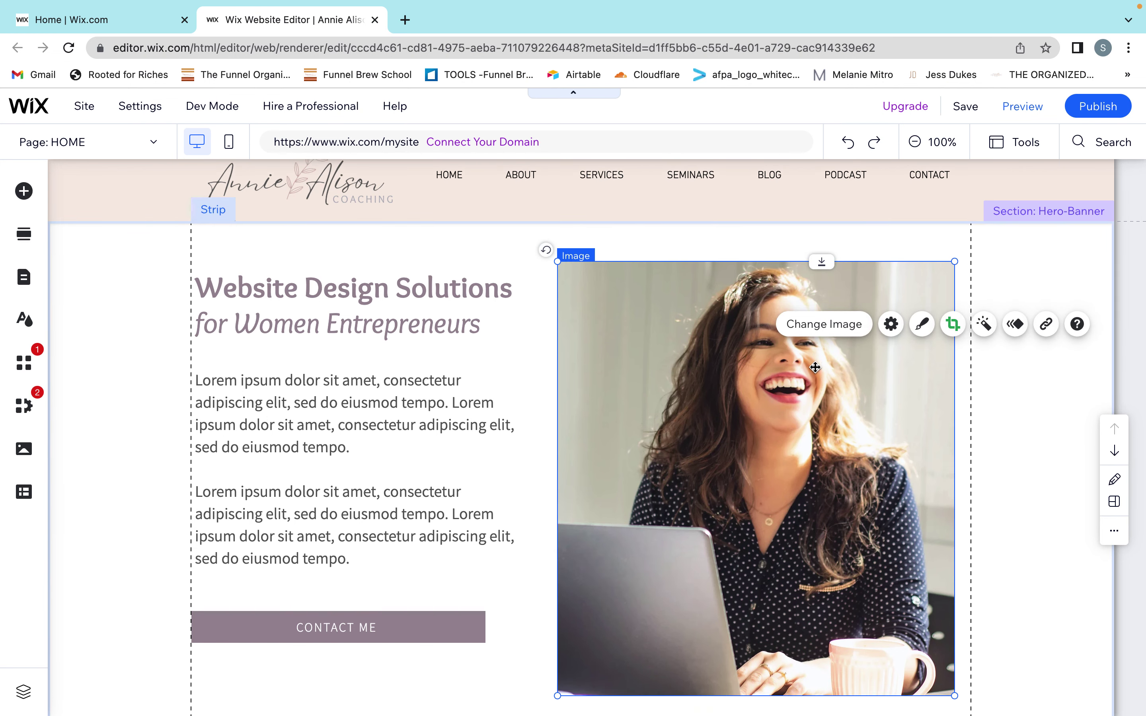
pyautogui.scroll(2, 814, 350)
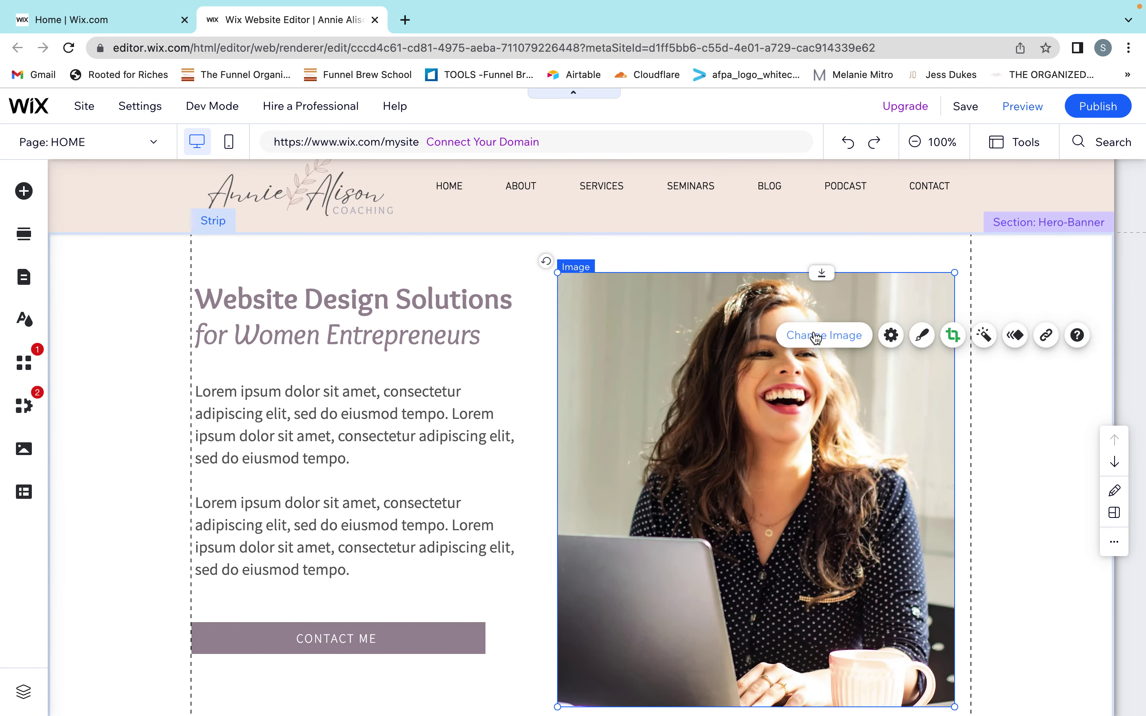
pyautogui.click(816, 336)
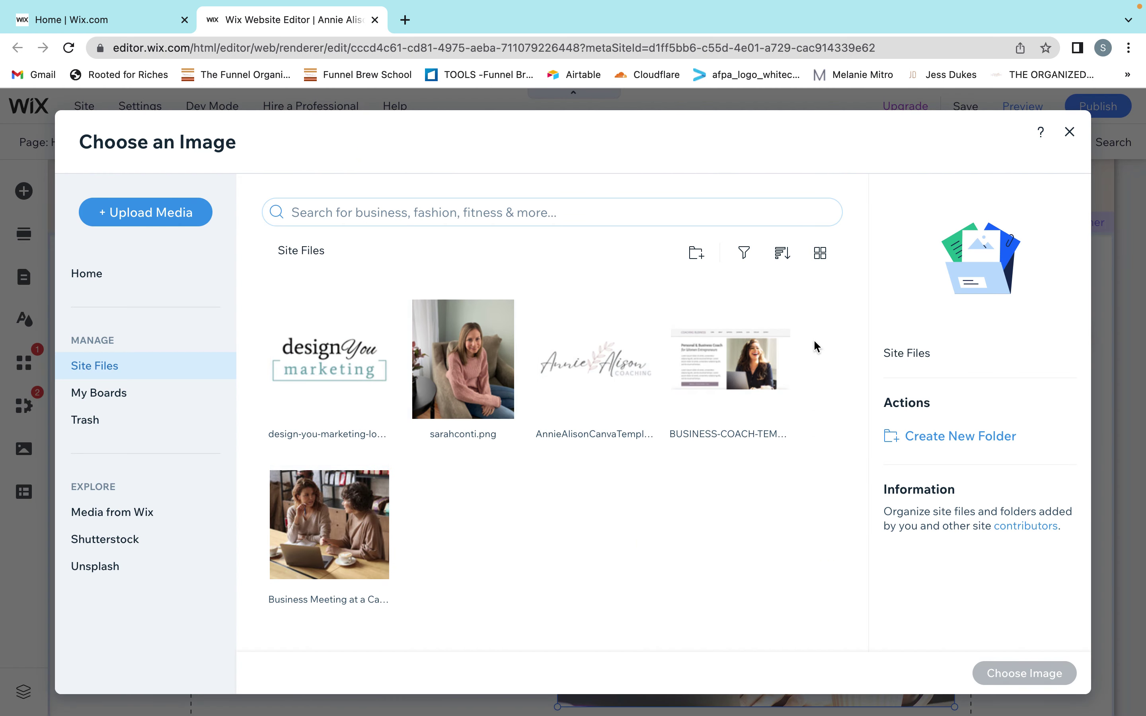
pyautogui.click(457, 379)
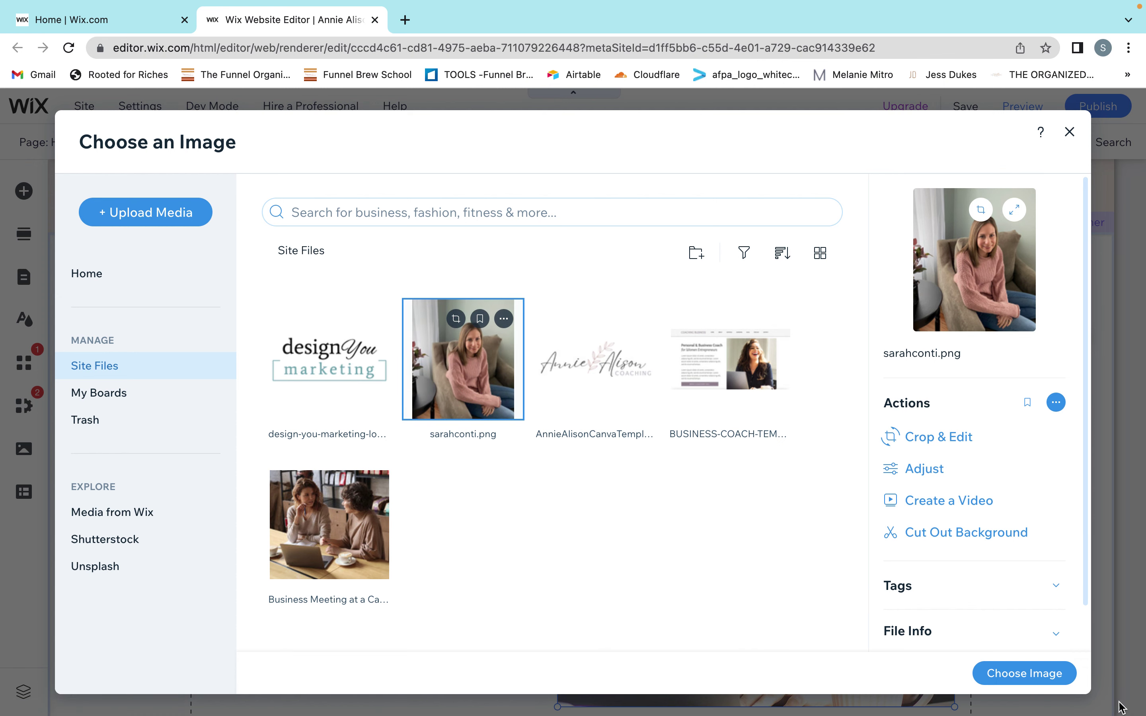
pyautogui.click(1032, 673)
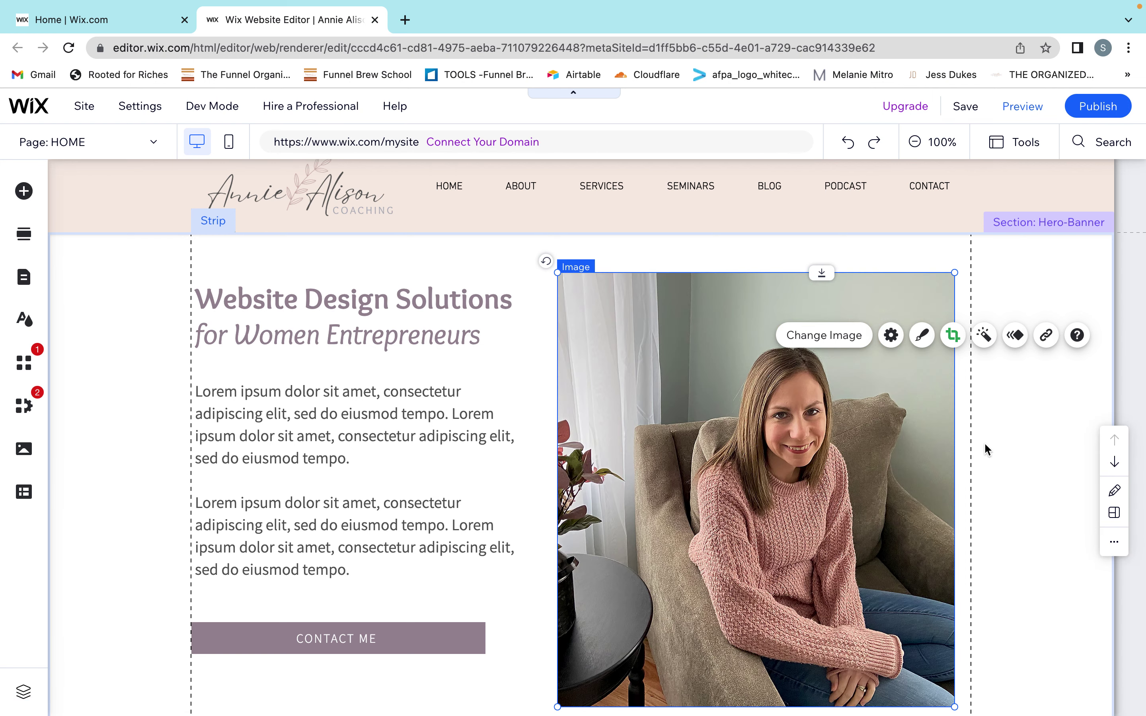
pyautogui.click(999, 447)
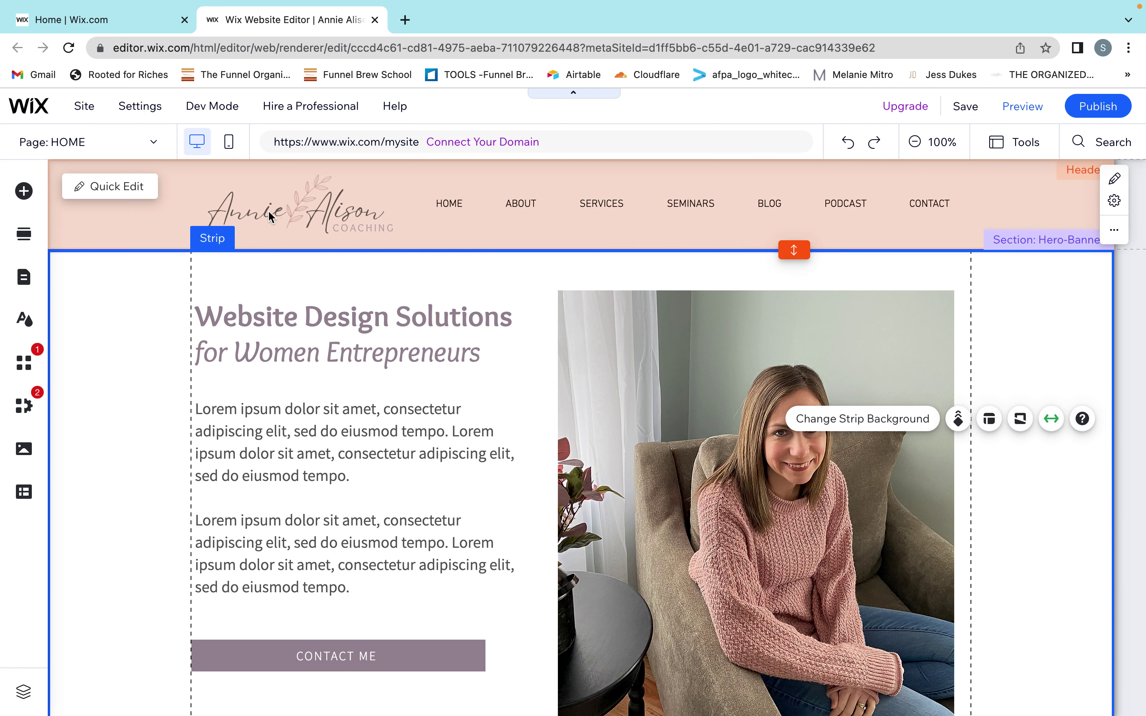
# - Replace the header's logo image with the "design You marketing" logo from the site files
pyautogui.click(326, 217)
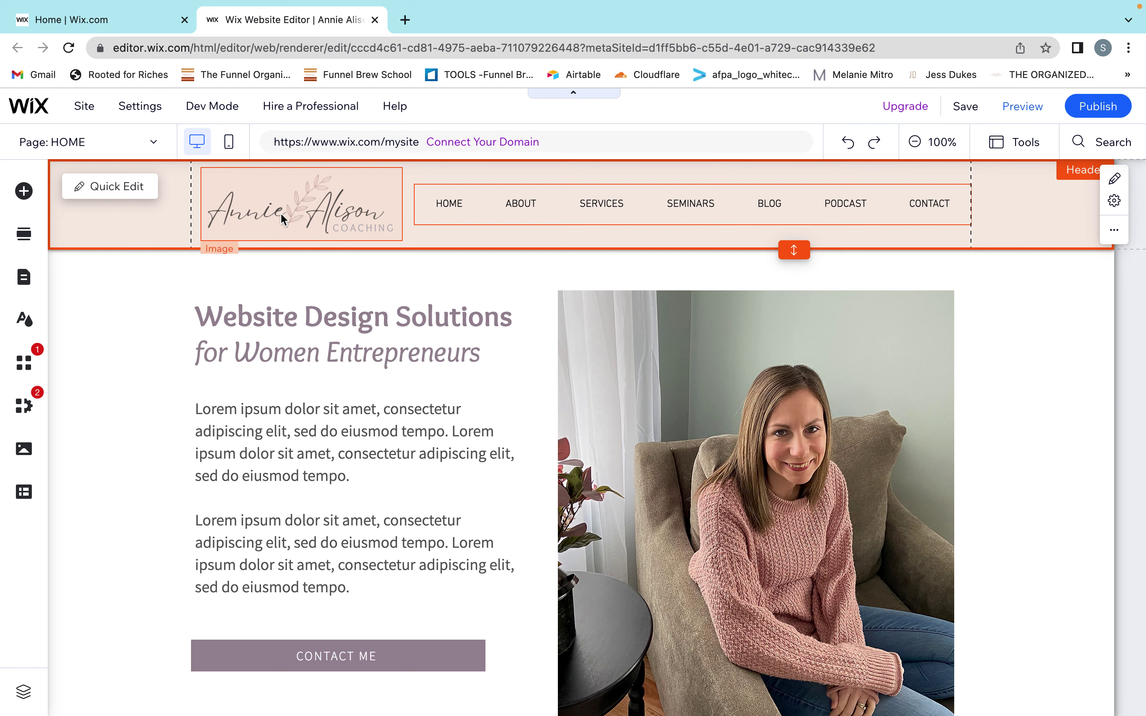
pyautogui.scroll(-1, 312, 220)
pyautogui.click(299, 229)
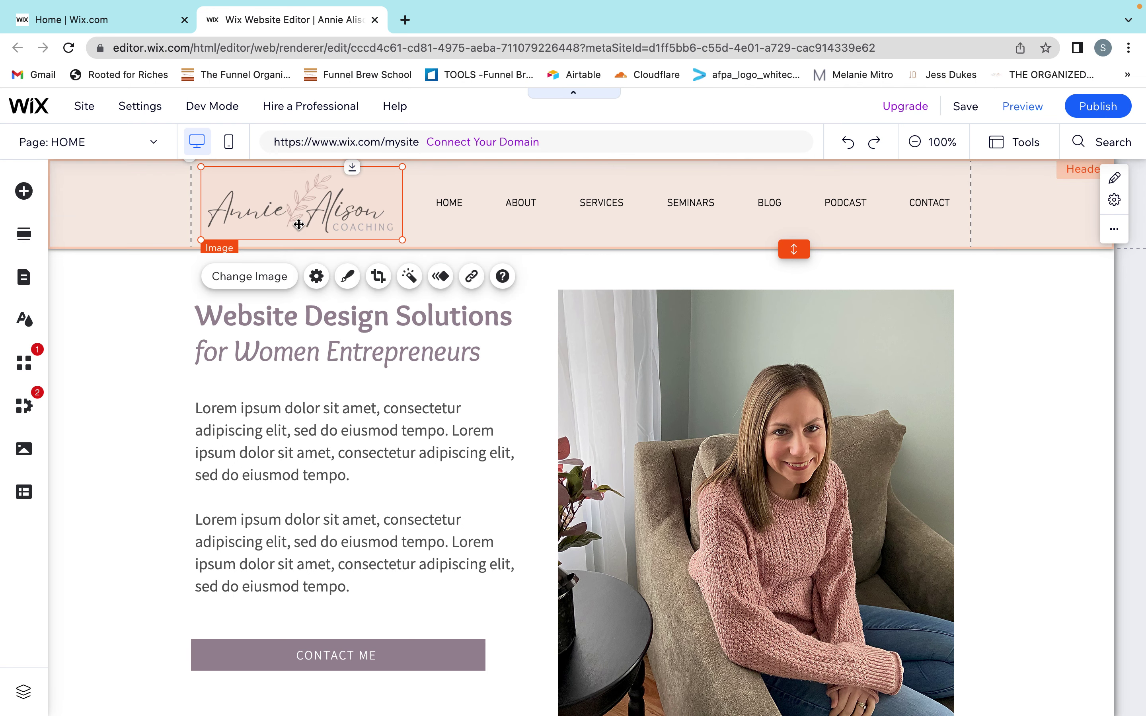
pyautogui.click(249, 276)
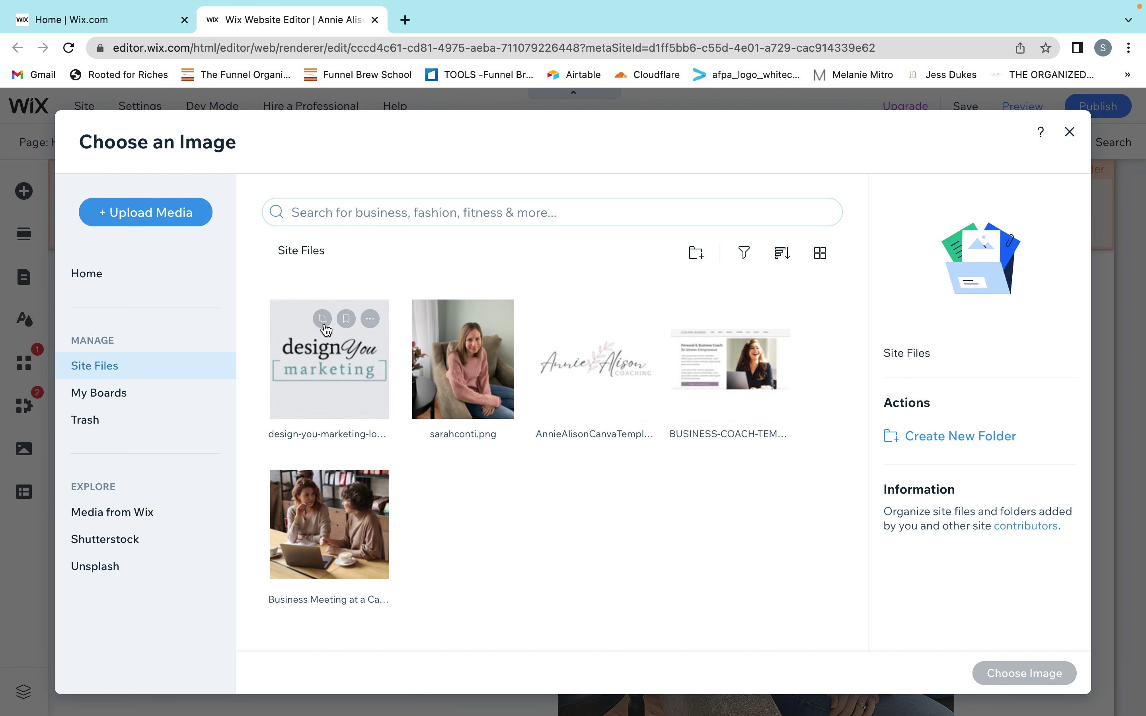
pyautogui.click(320, 385)
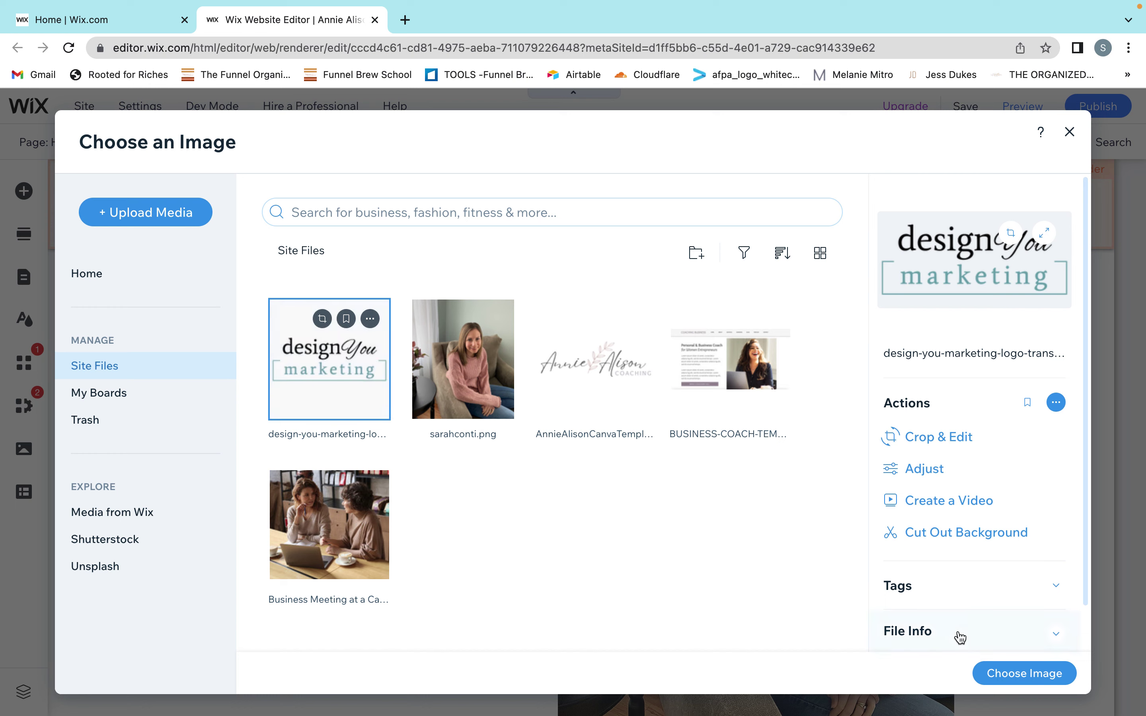
pyautogui.click(1024, 673)
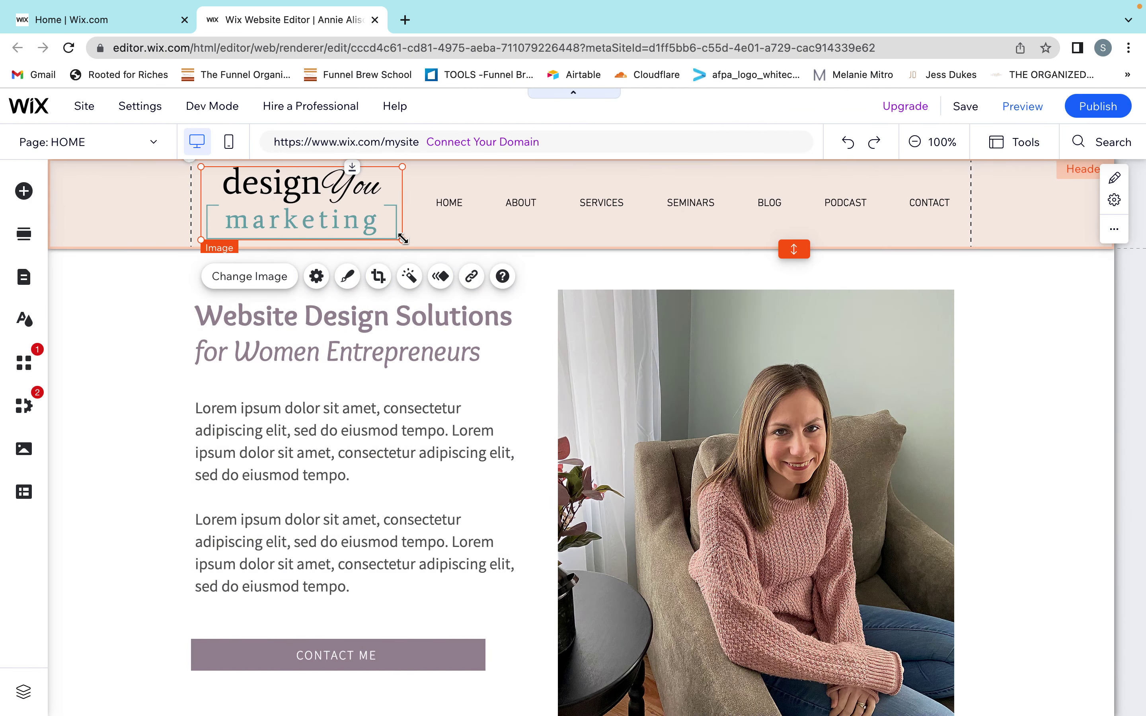
# - Shrink the header logo and move it to about x 42, y 13, vertically centred with the navigation menu
pyautogui.moveTo(402, 240); pyautogui.dragTo(345, 237)
pyautogui.moveTo(266, 204); pyautogui.dragTo(288, 208)
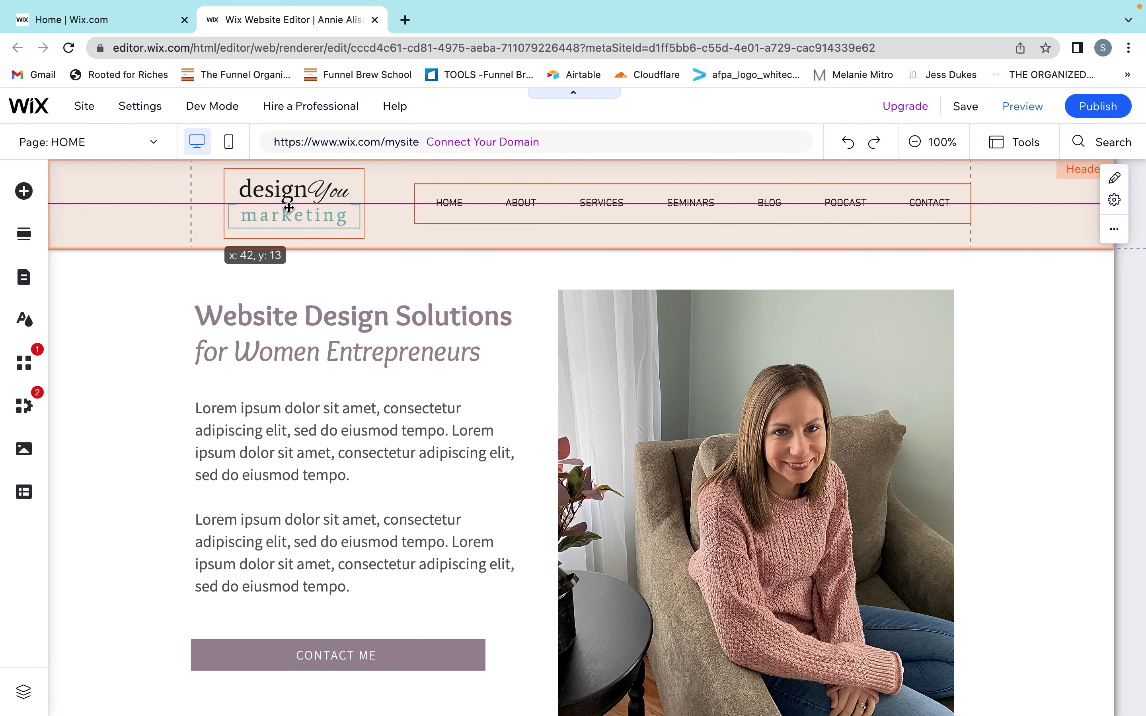
pyautogui.moveTo(290, 211); pyautogui.dragTo(291, 211)
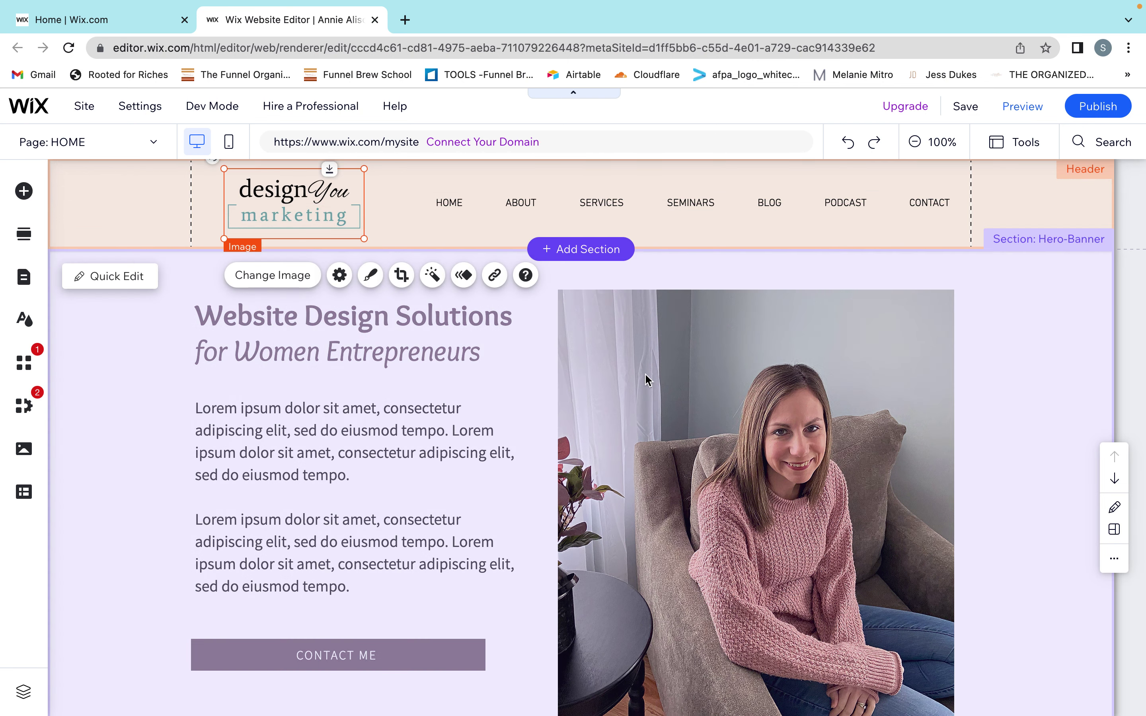
# - Move the hero banner portrait to the middle of the banner, then place it back beside the text, vertically centred with the paragraphs
pyautogui.click(642, 379)
pyautogui.moveTo(767, 391); pyautogui.dragTo(596, 387)
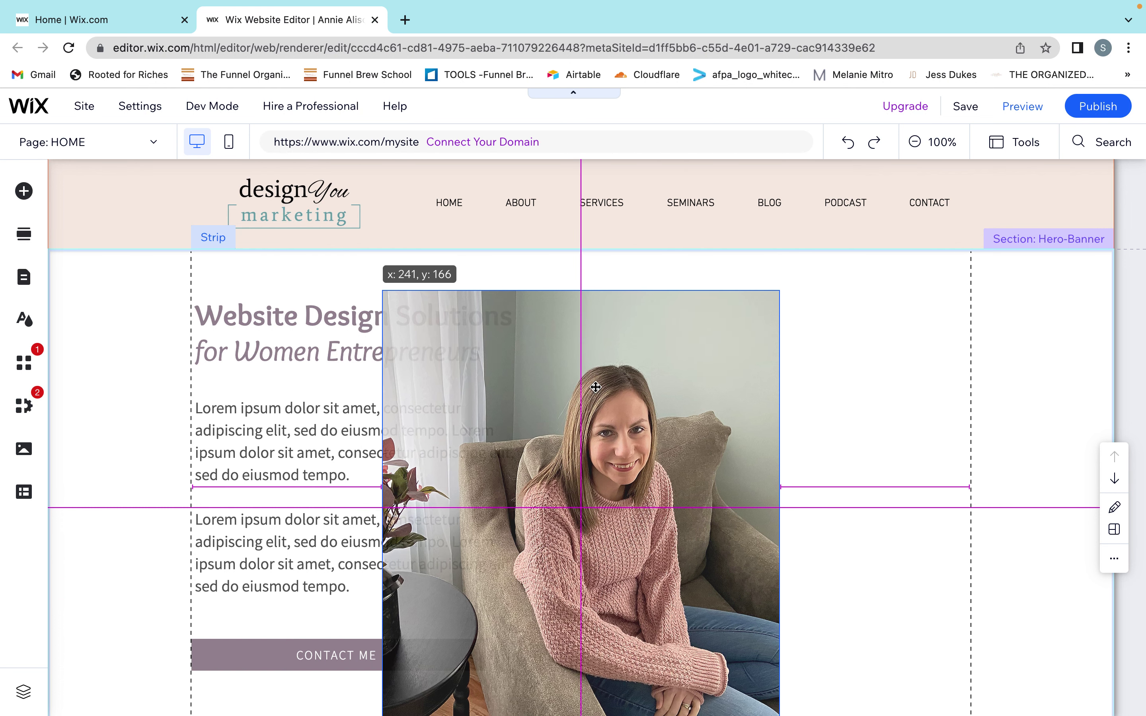
pyautogui.moveTo(595, 387); pyautogui.dragTo(762, 376)
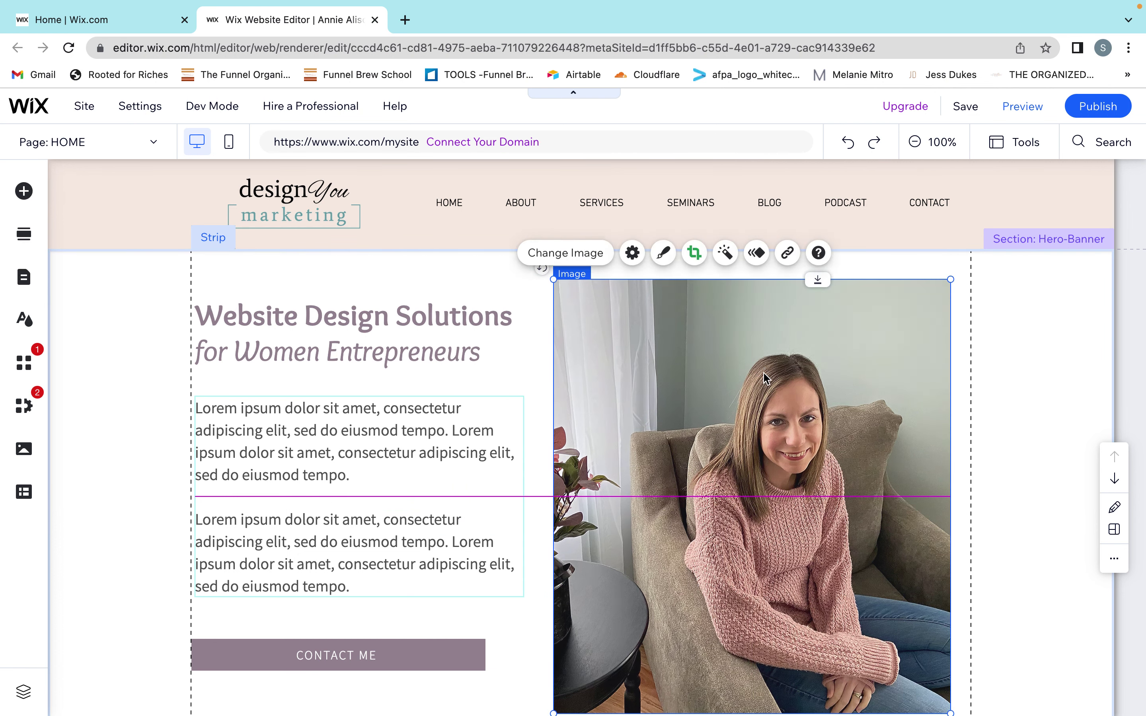
pyautogui.click(469, 372)
pyautogui.click(299, 218)
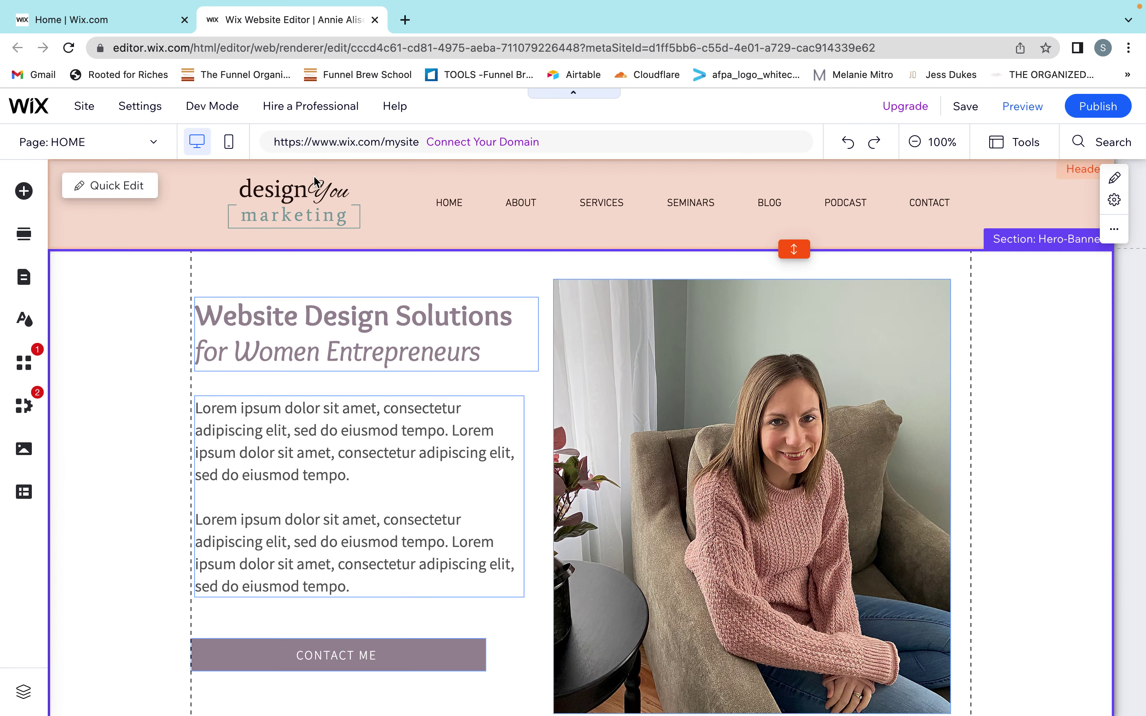
# - Examine the hero banner's building blocks by selecting its paragraph text, background strip and portrait, then the surrounding section
pyautogui.click(379, 486)
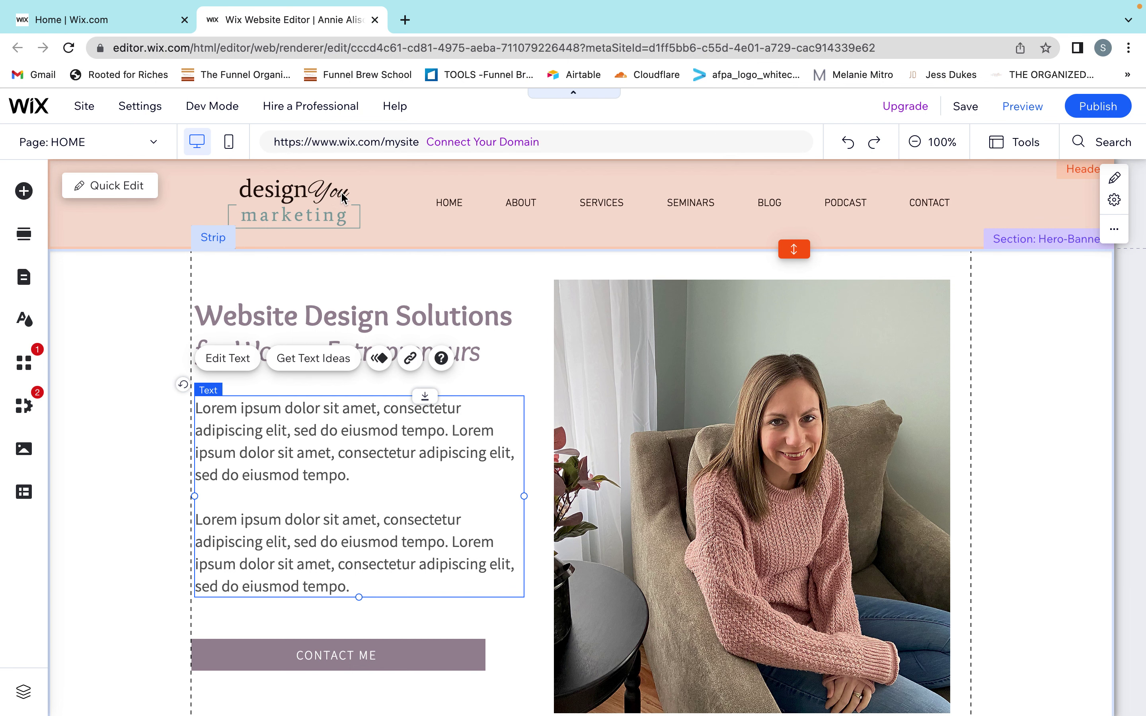
pyautogui.click(546, 348)
pyautogui.scroll(-1, 544, 345)
pyautogui.scroll(1, 545, 346)
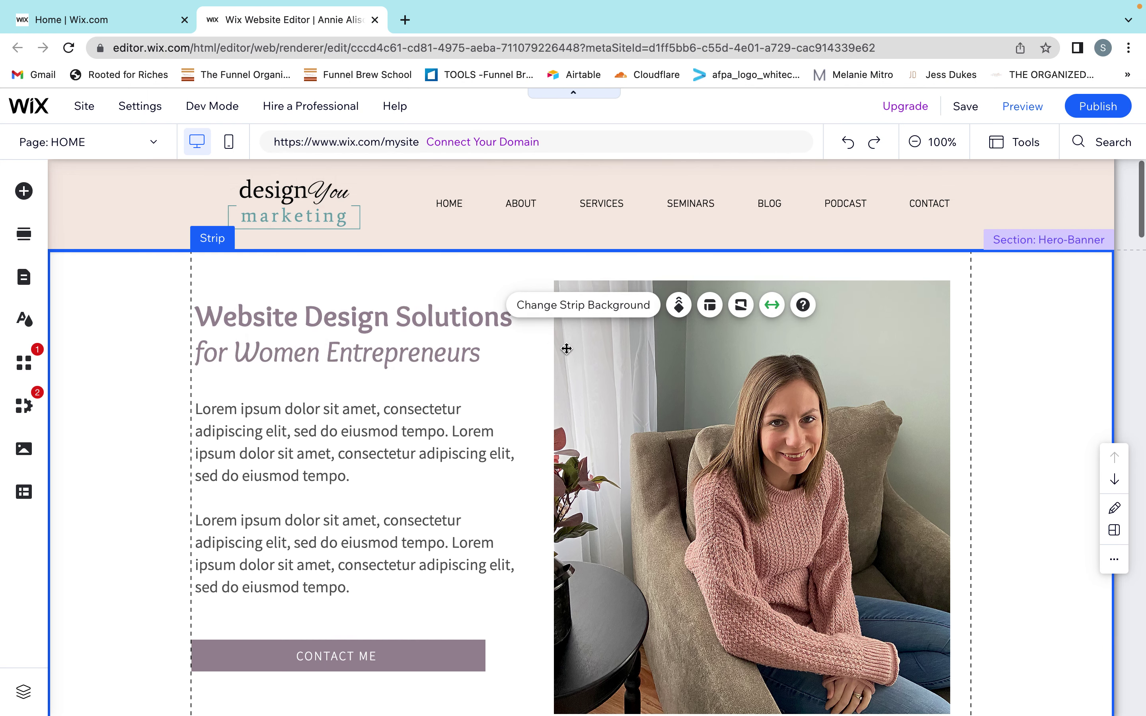
pyautogui.click(751, 416)
pyautogui.click(248, 425)
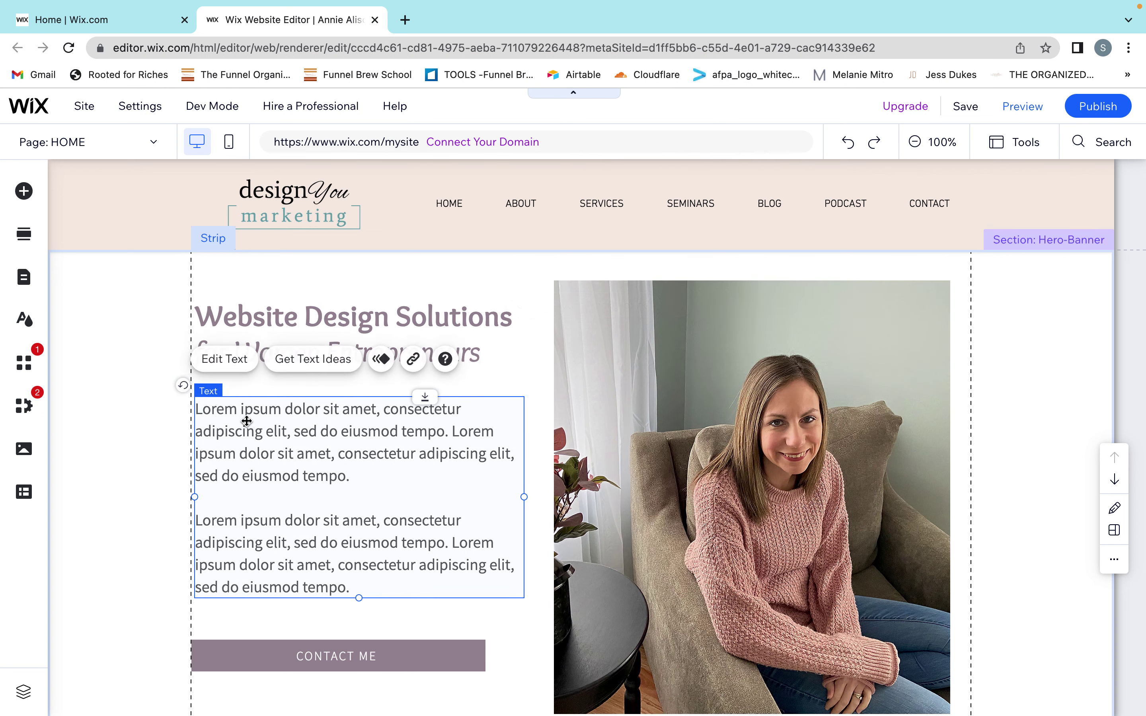
pyautogui.click(299, 214)
pyautogui.click(985, 408)
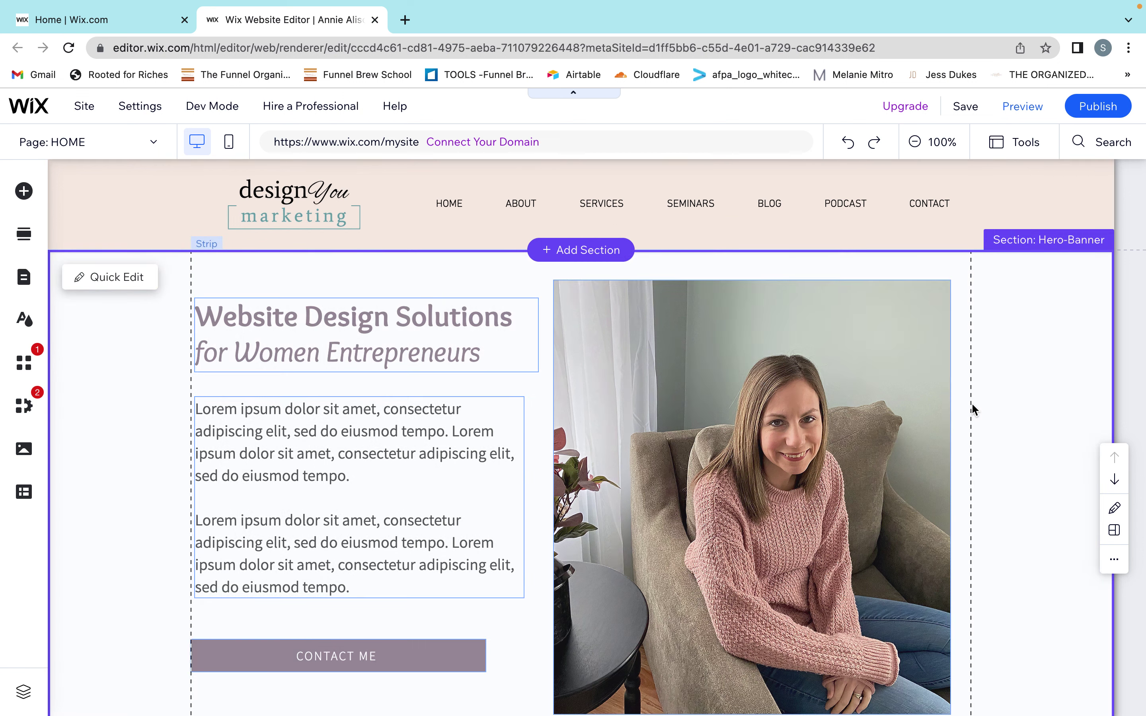
# - Examine where the hero banner section starts and ends relative to the header and the About section, and select its background strip
pyautogui.scroll(-6, 1033, 429)
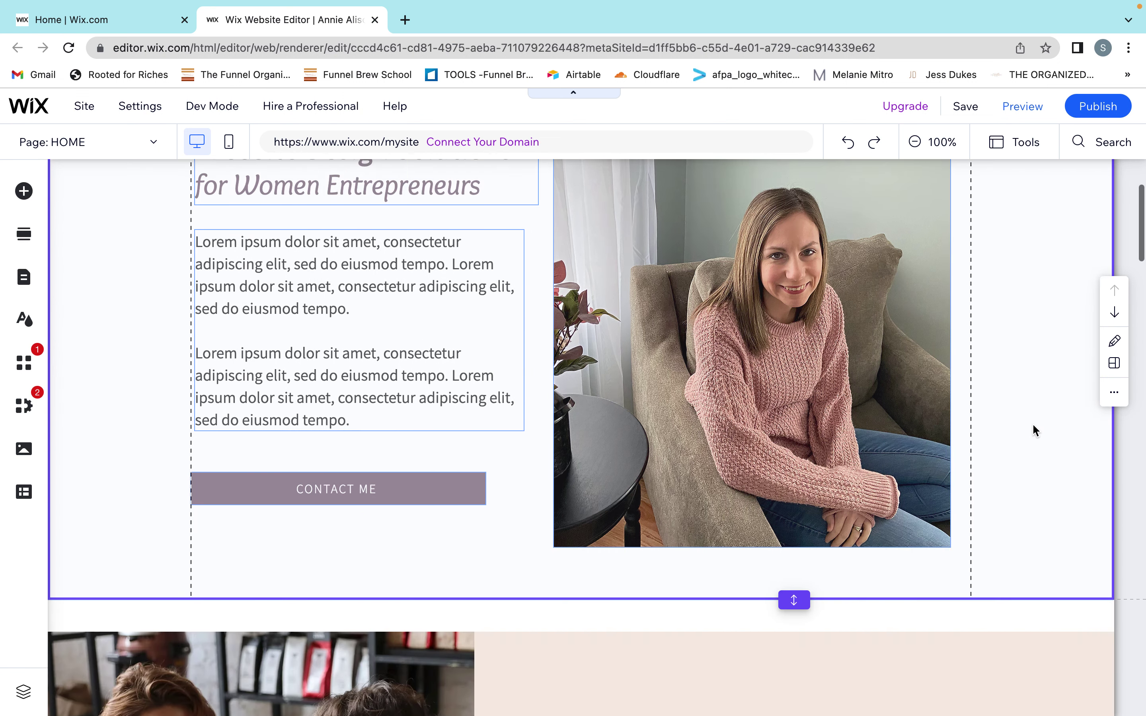
pyautogui.scroll(-5, 1032, 425)
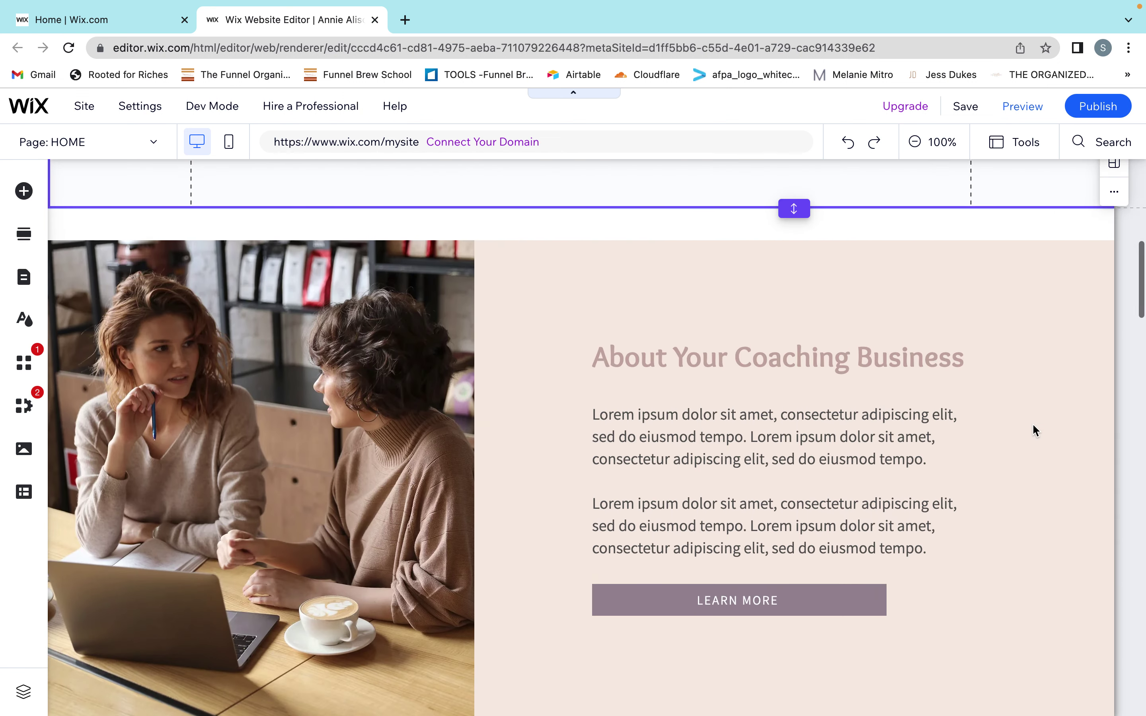
pyautogui.scroll(10, 1033, 425)
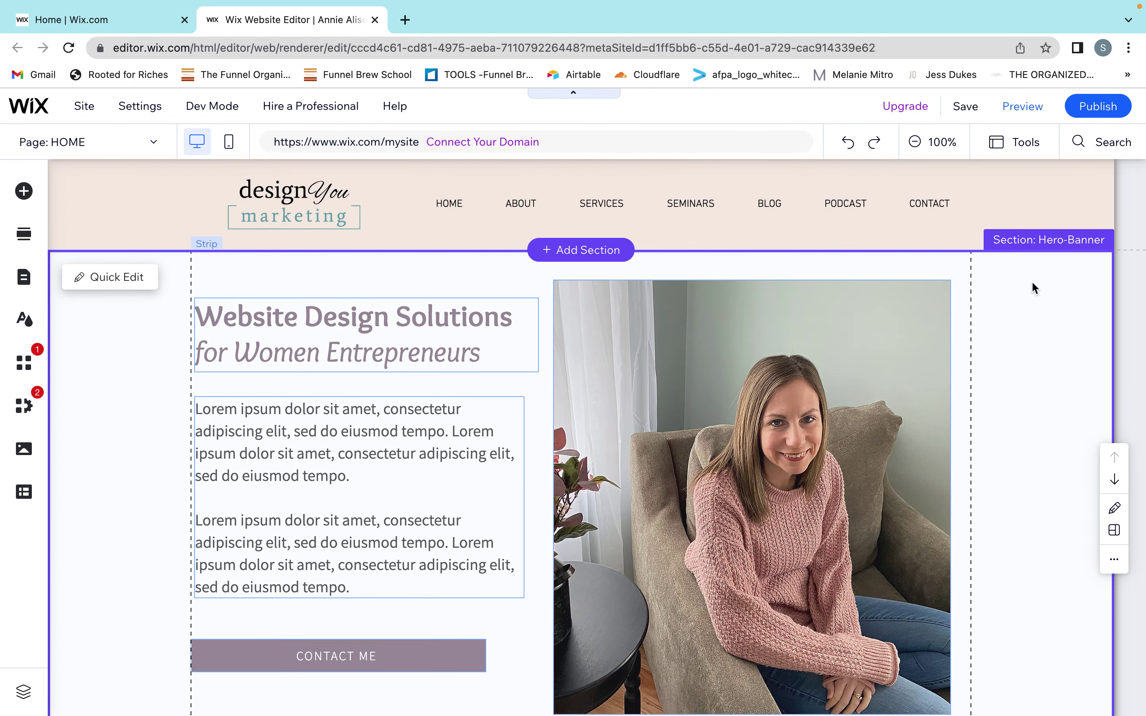
pyautogui.click(1034, 286)
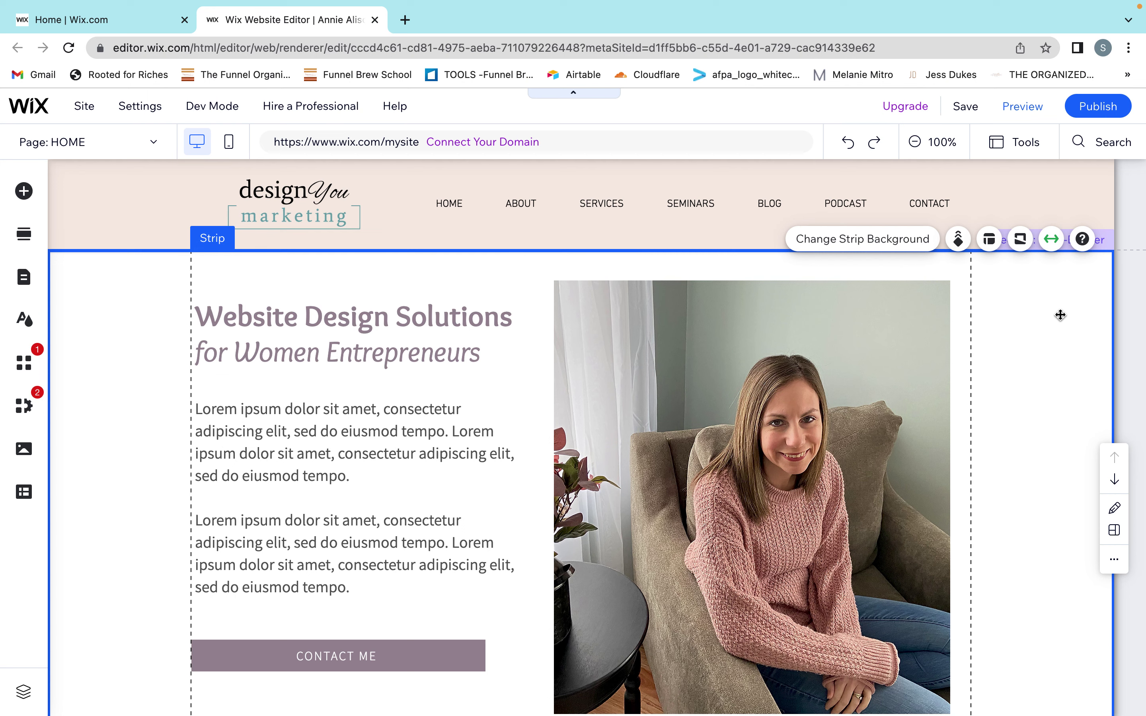
pyautogui.scroll(-2, 1056, 316)
pyautogui.scroll(2, 1056, 316)
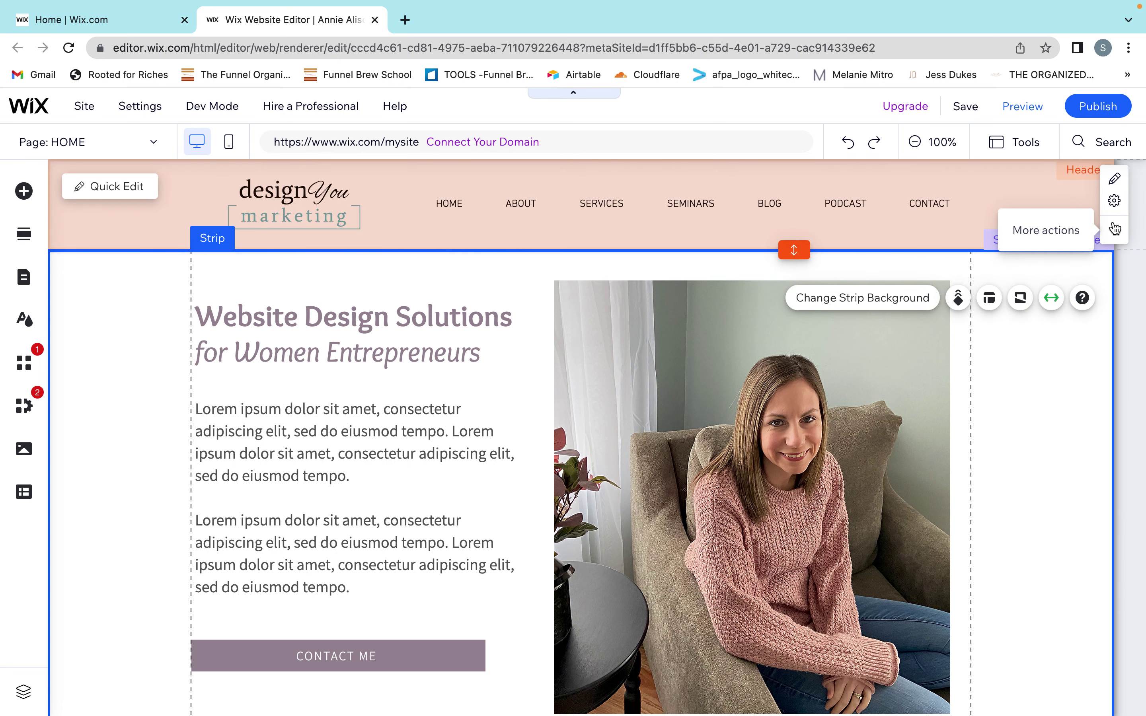
pyautogui.scroll(-3, 1071, 414)
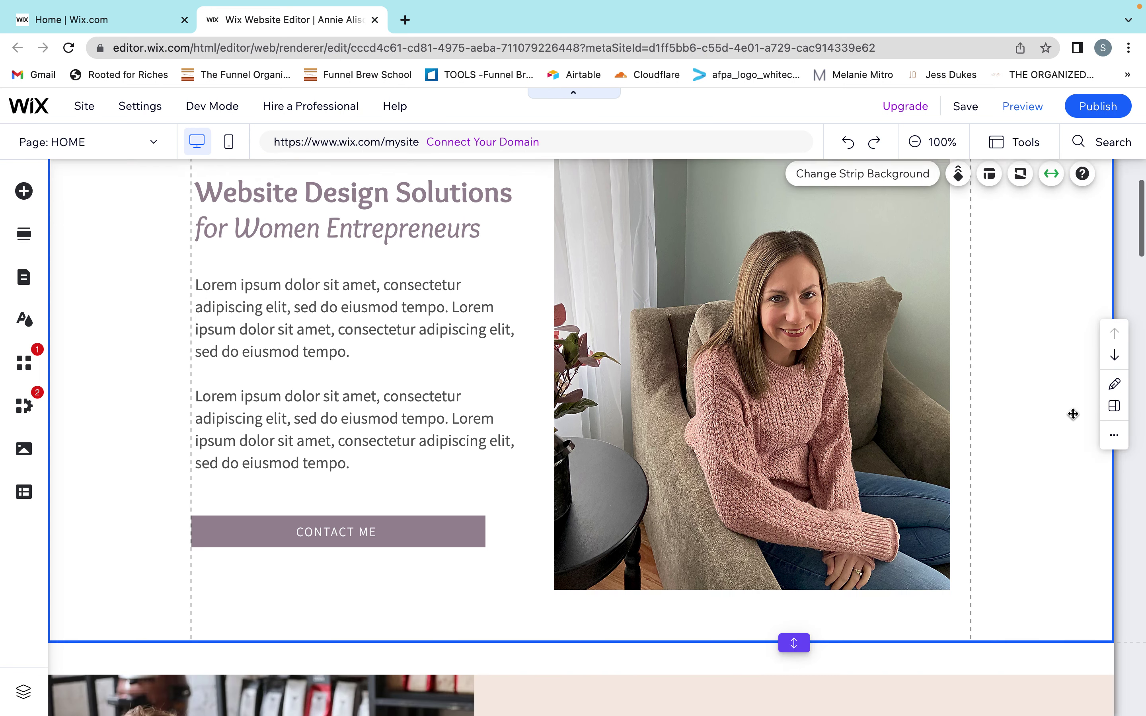
pyautogui.scroll(-6, 1072, 414)
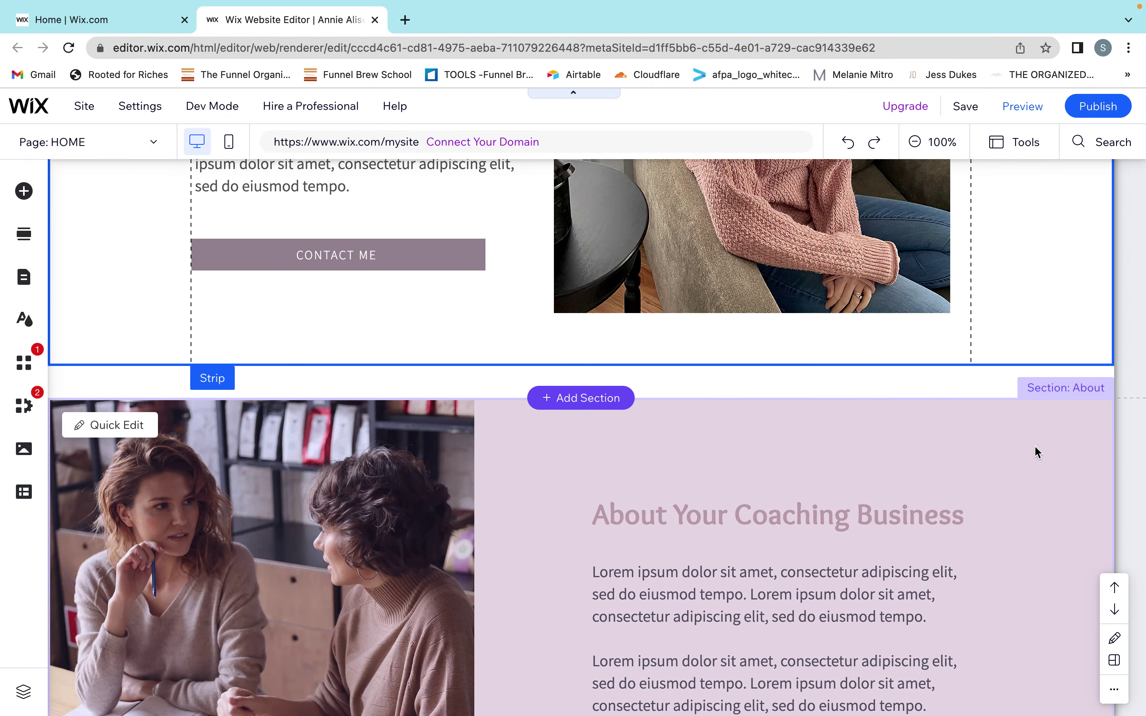
# - Select the About section and the Let's Work Together section in turn and examine the elements each one contains
pyautogui.click(1036, 446)
pyautogui.scroll(-2, 1039, 445)
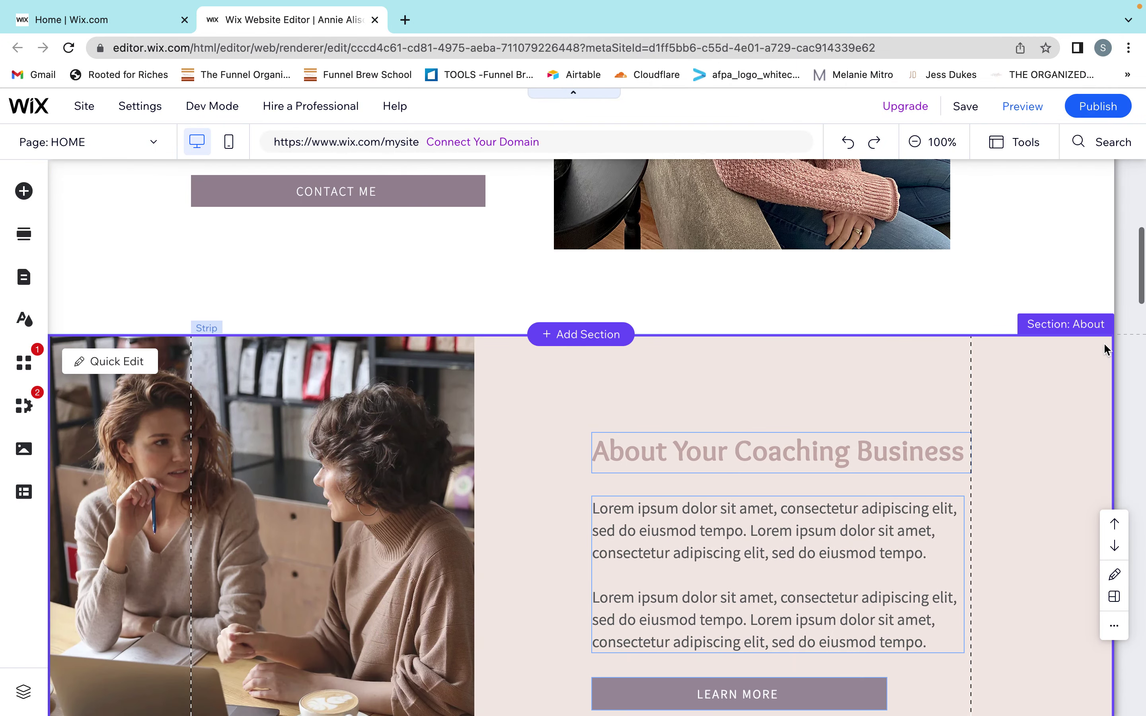
pyautogui.scroll(-3, 1048, 443)
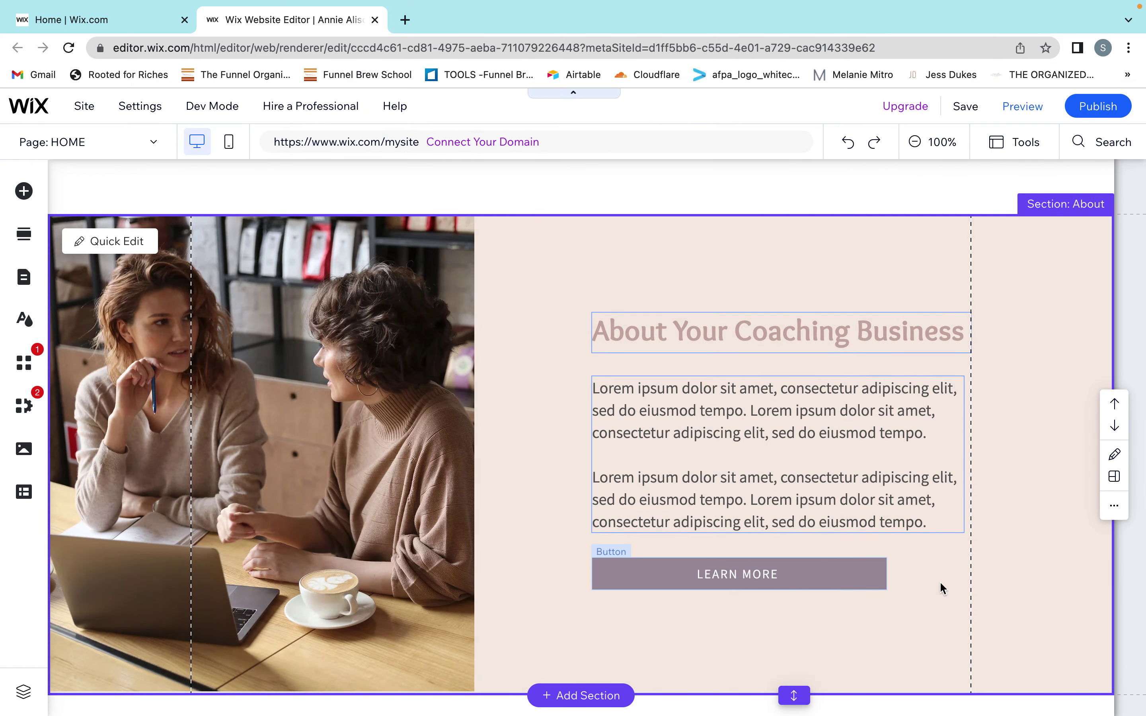
pyautogui.scroll(-1, 979, 577)
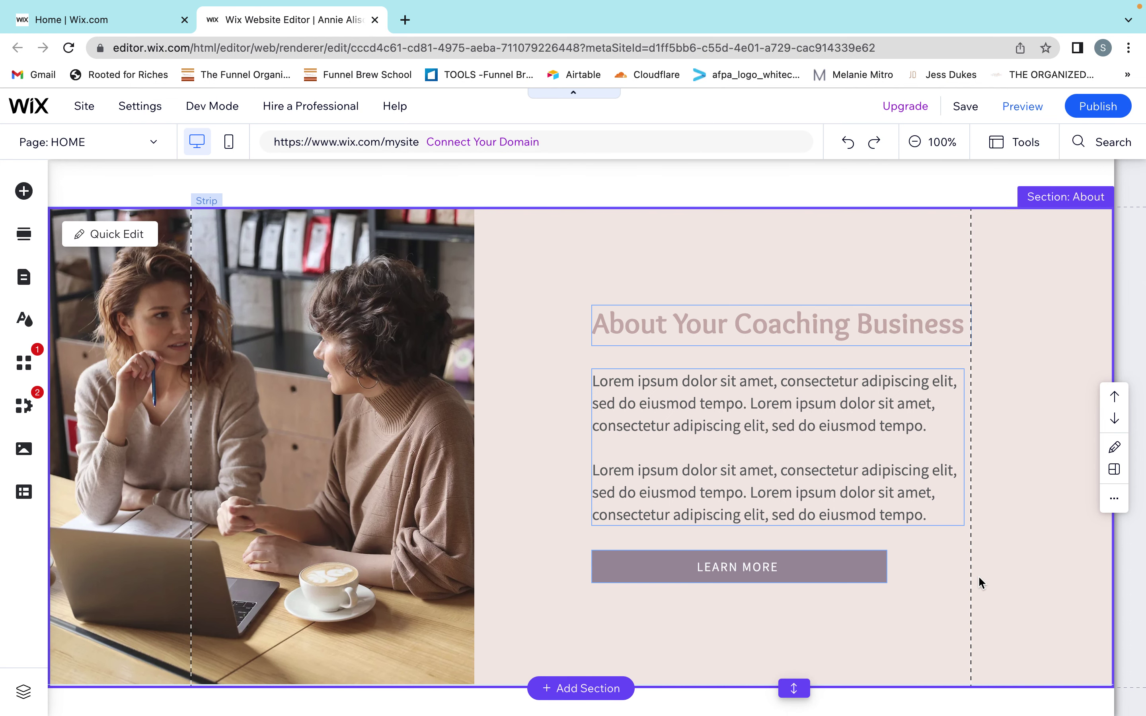
pyautogui.scroll(-5, 979, 578)
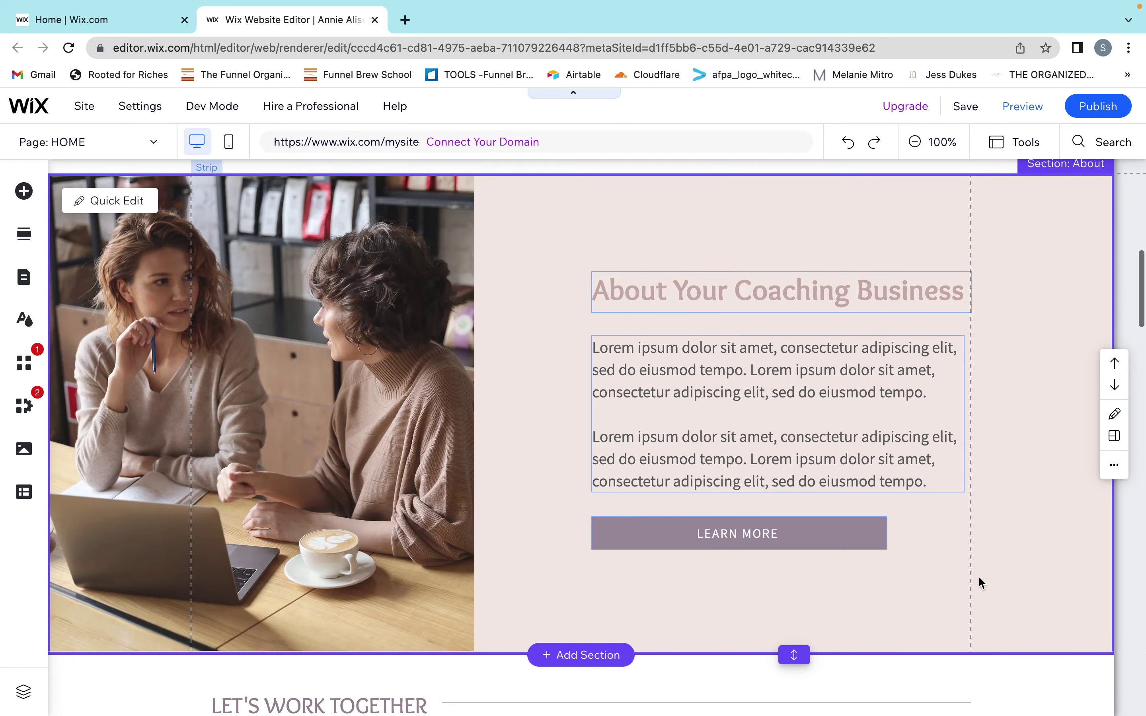
pyautogui.scroll(-7, 979, 578)
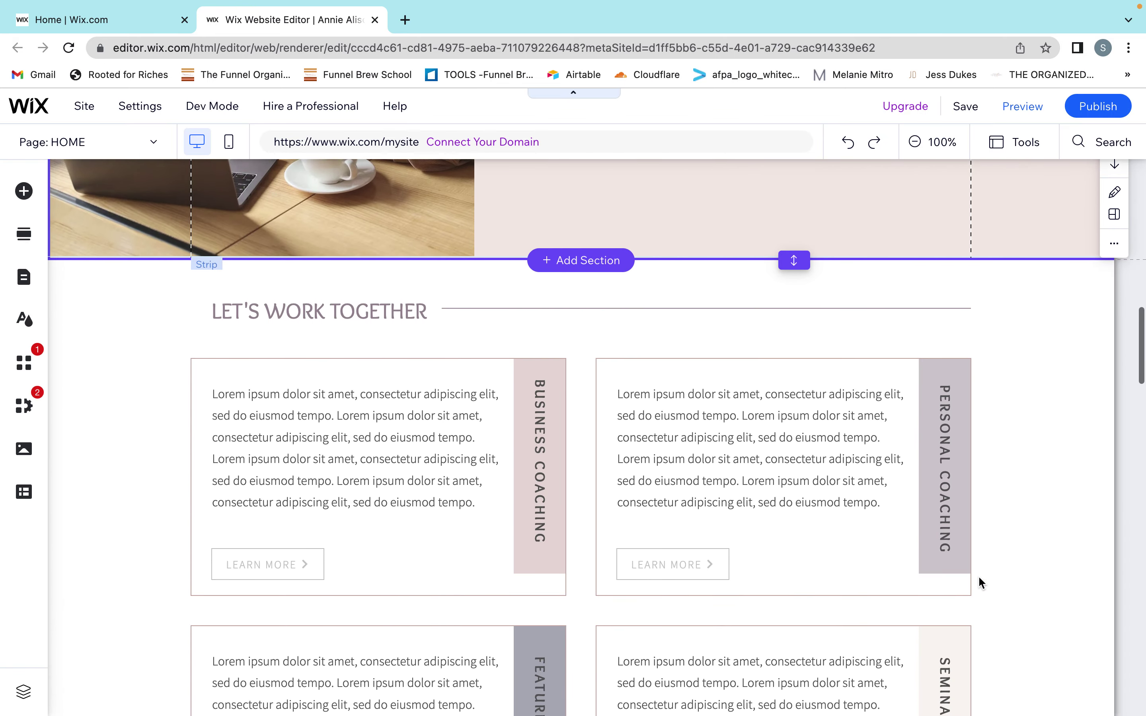
pyautogui.scroll(2, 978, 576)
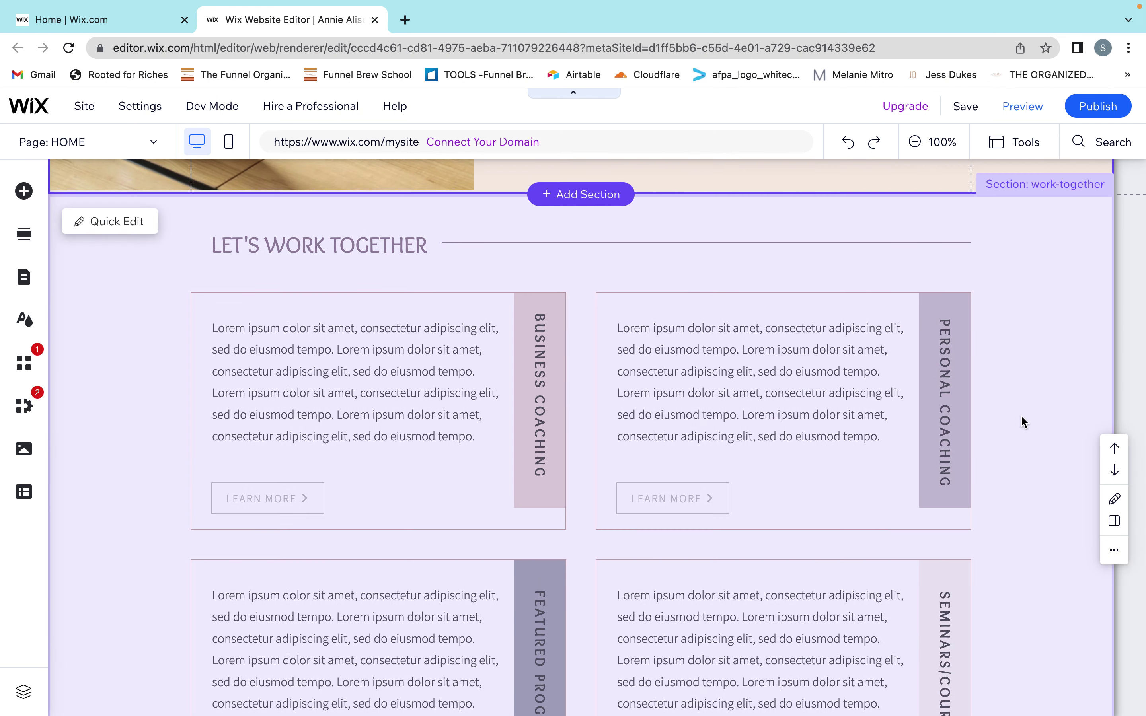
pyautogui.click(1020, 415)
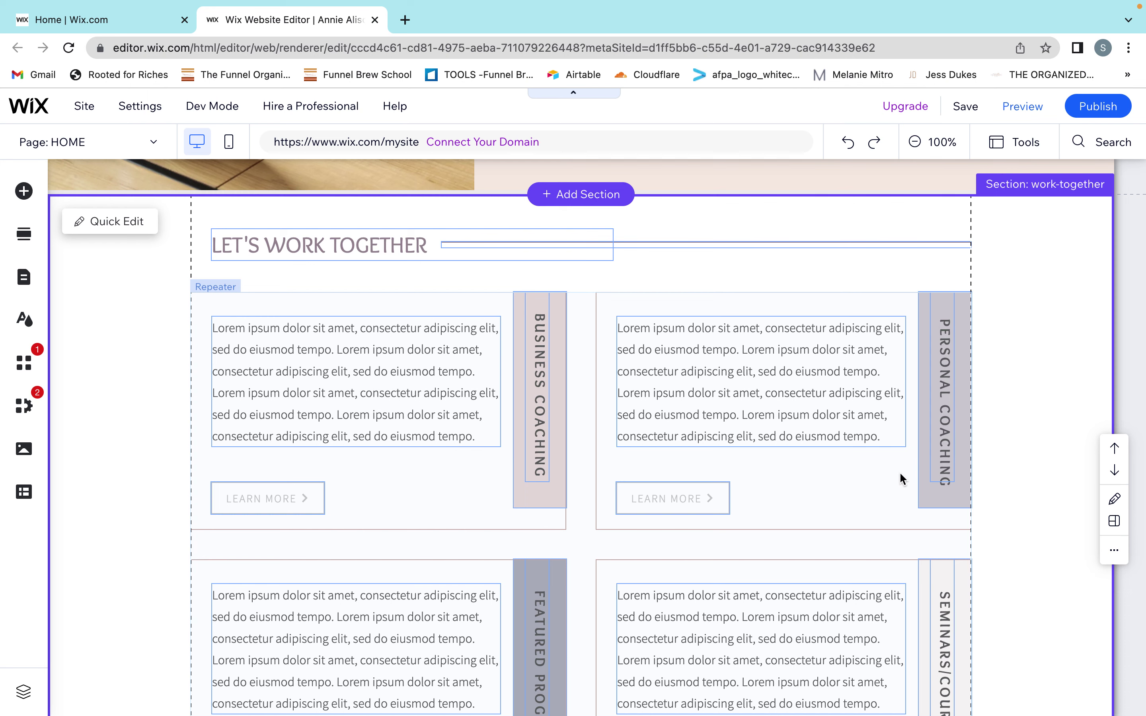
pyautogui.scroll(-2, 1040, 490)
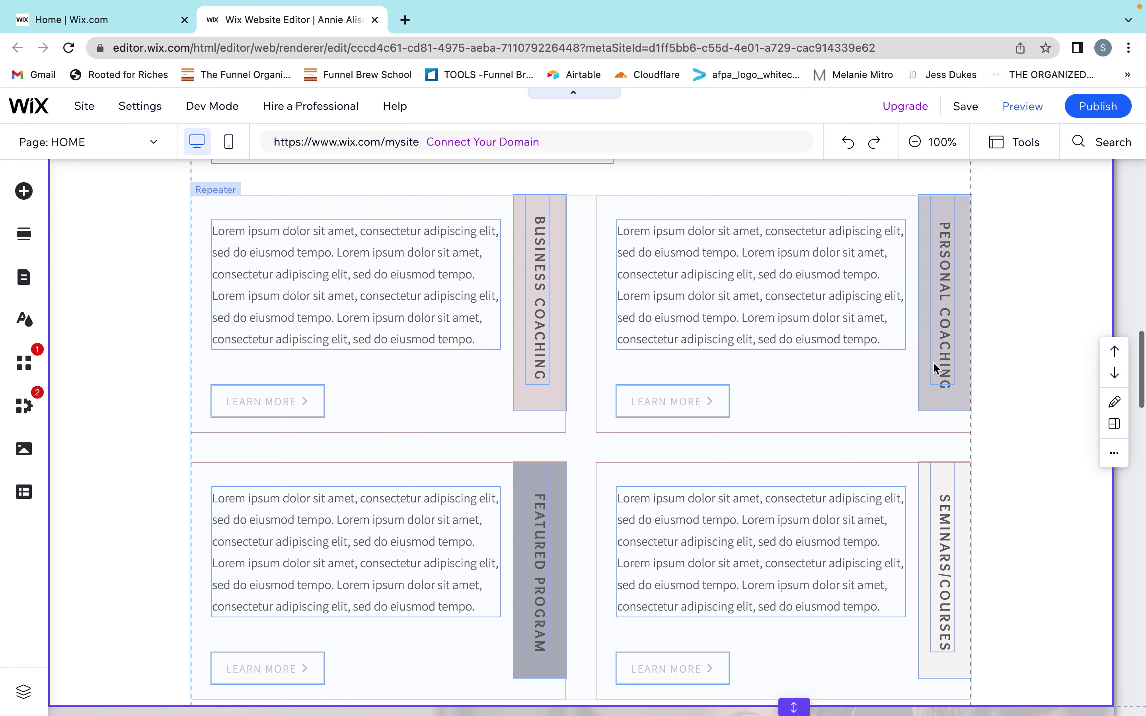
pyautogui.scroll(-1, 803, 435)
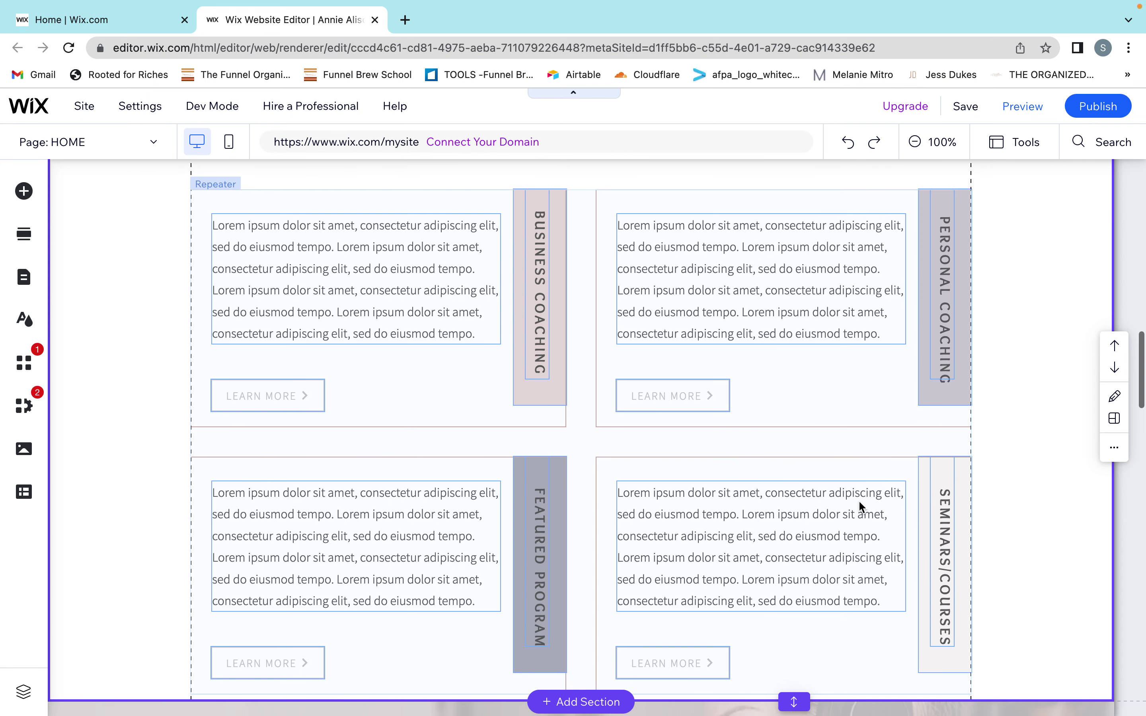
# - View the item list of the Let's Work Together repeater and the duplicate and delete options for Item 4
pyautogui.click(774, 401)
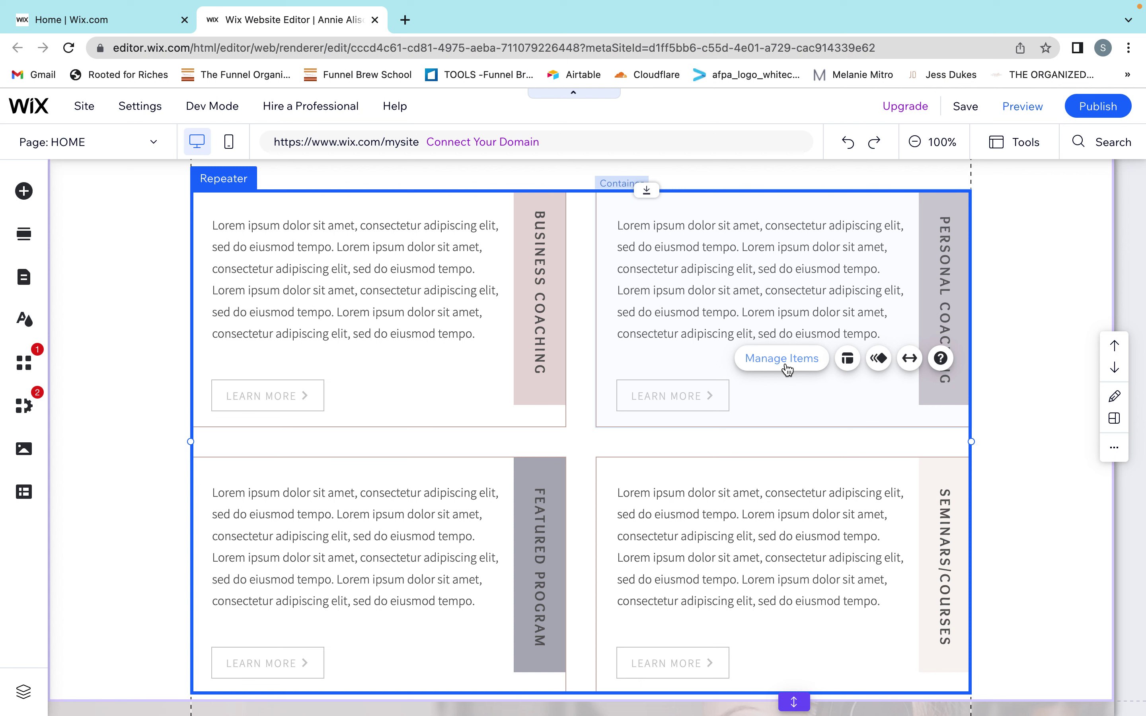
pyautogui.click(811, 368)
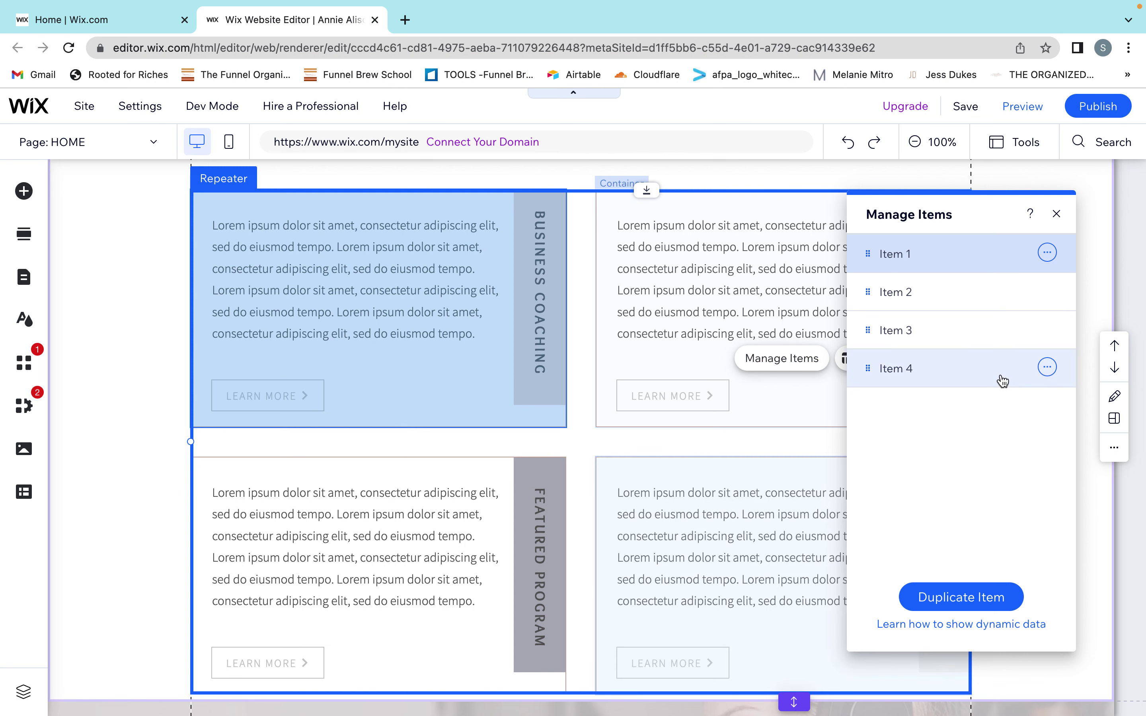
pyautogui.click(1047, 368)
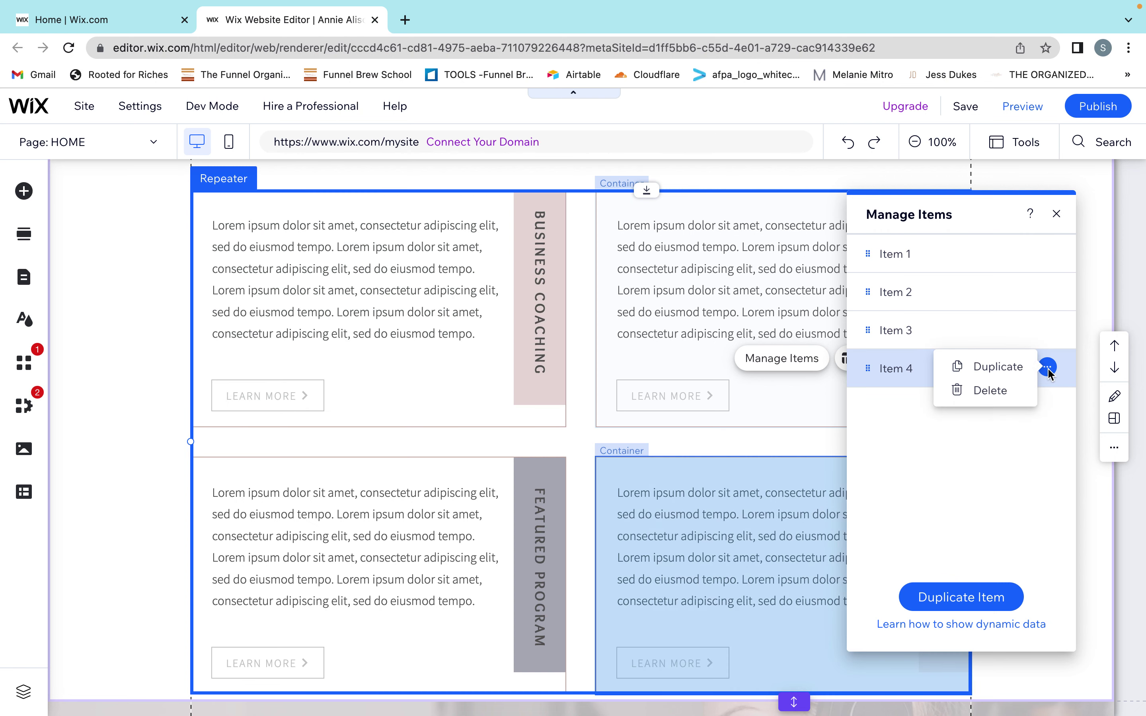
pyautogui.click(1068, 366)
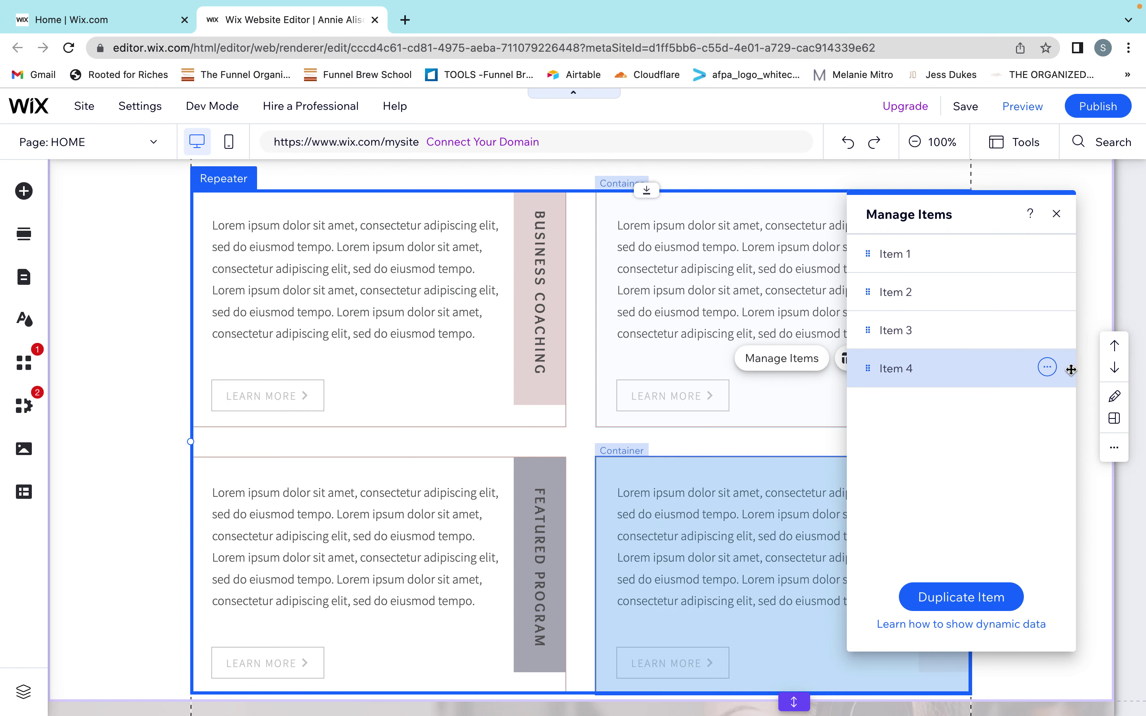
pyautogui.click(1047, 368)
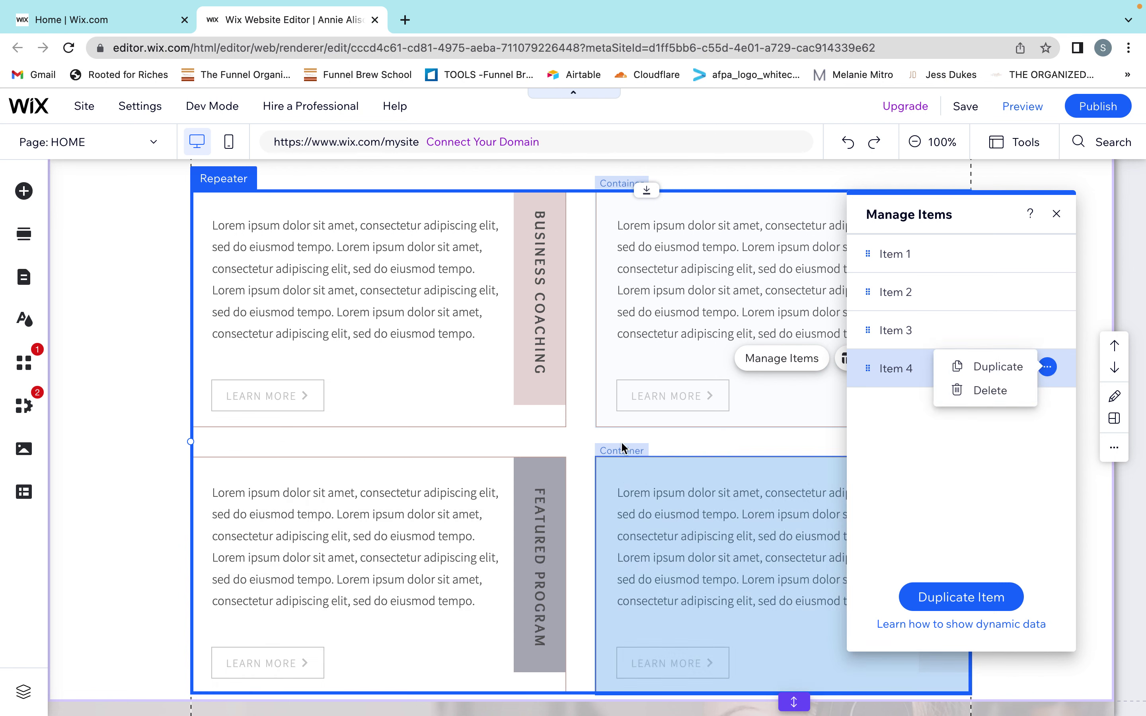
pyautogui.click(709, 261)
pyautogui.click(709, 260)
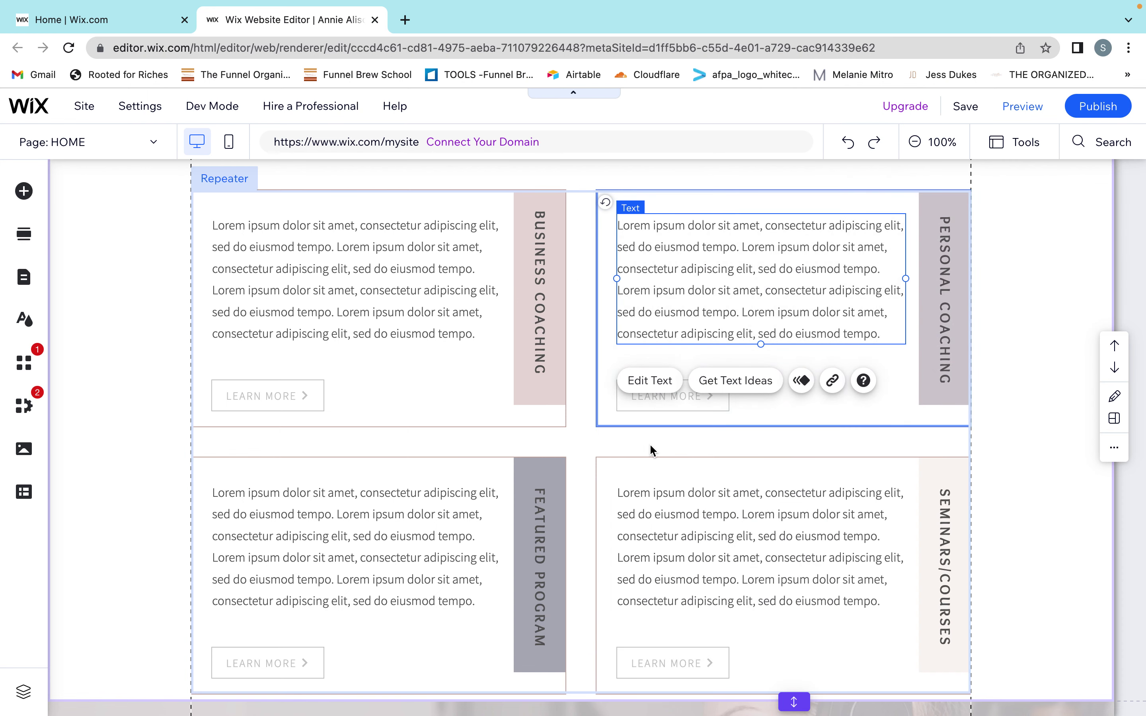
# - Review the remaining home page sections: the podcast banner, the upcoming seminars list and the latest articles
pyautogui.scroll(-1, 650, 446)
pyautogui.scroll(-3, 470, 621)
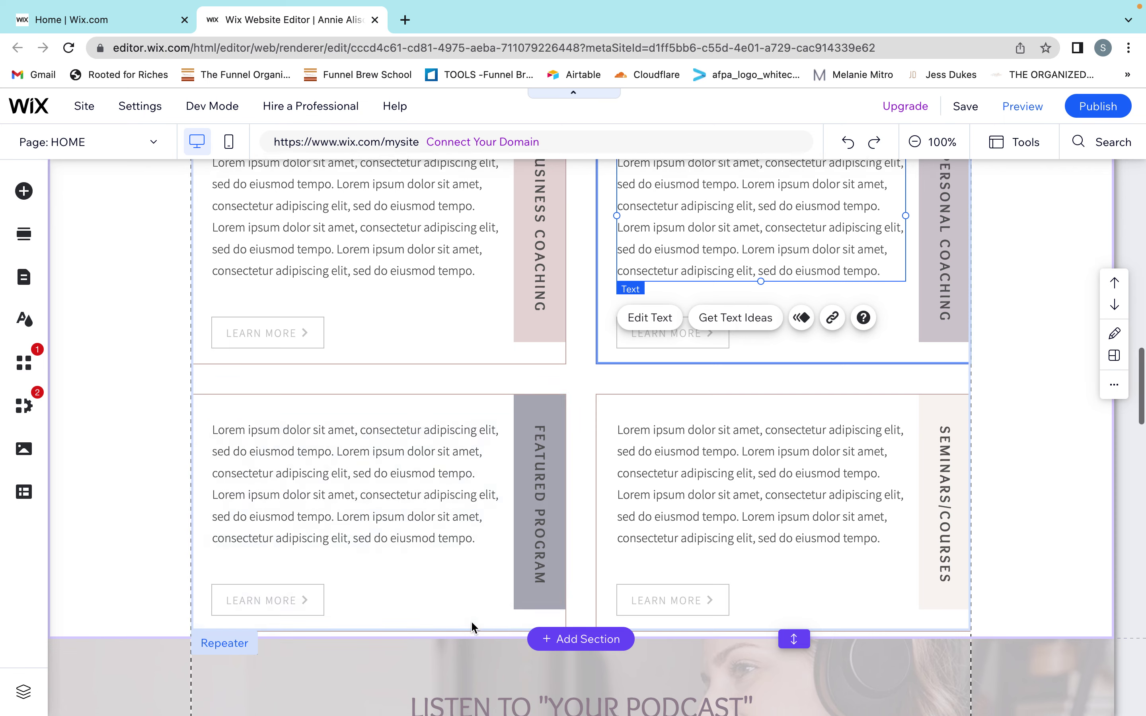
pyautogui.scroll(-5, 472, 625)
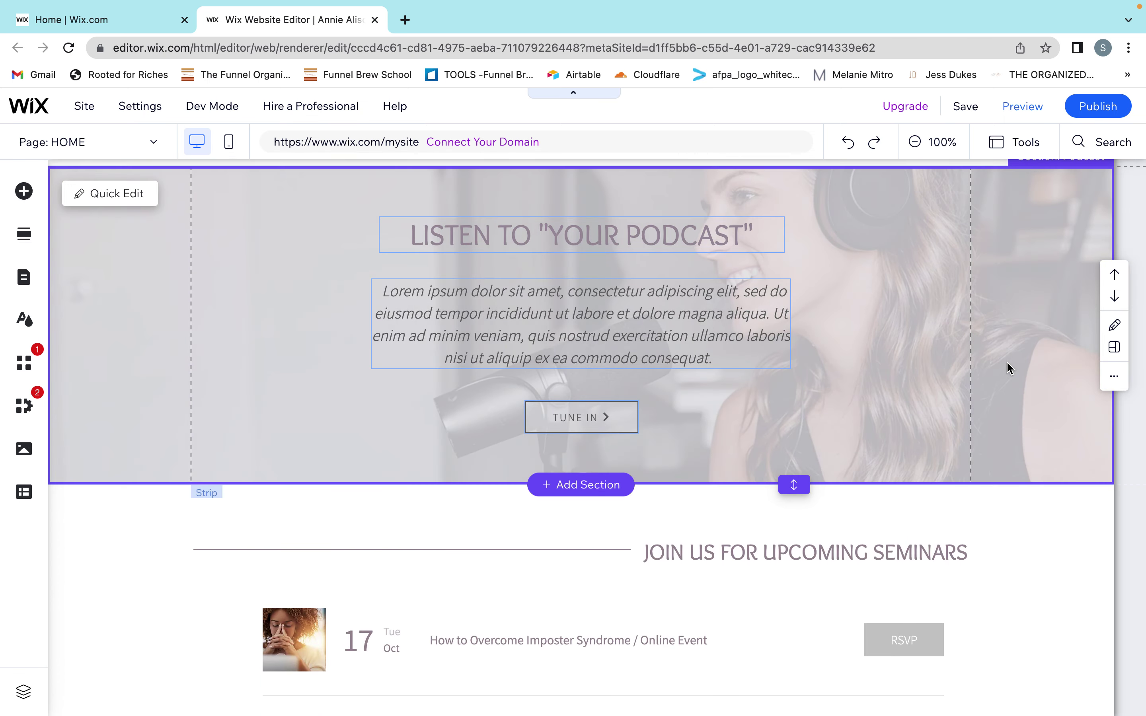
pyautogui.scroll(-3, 1062, 435)
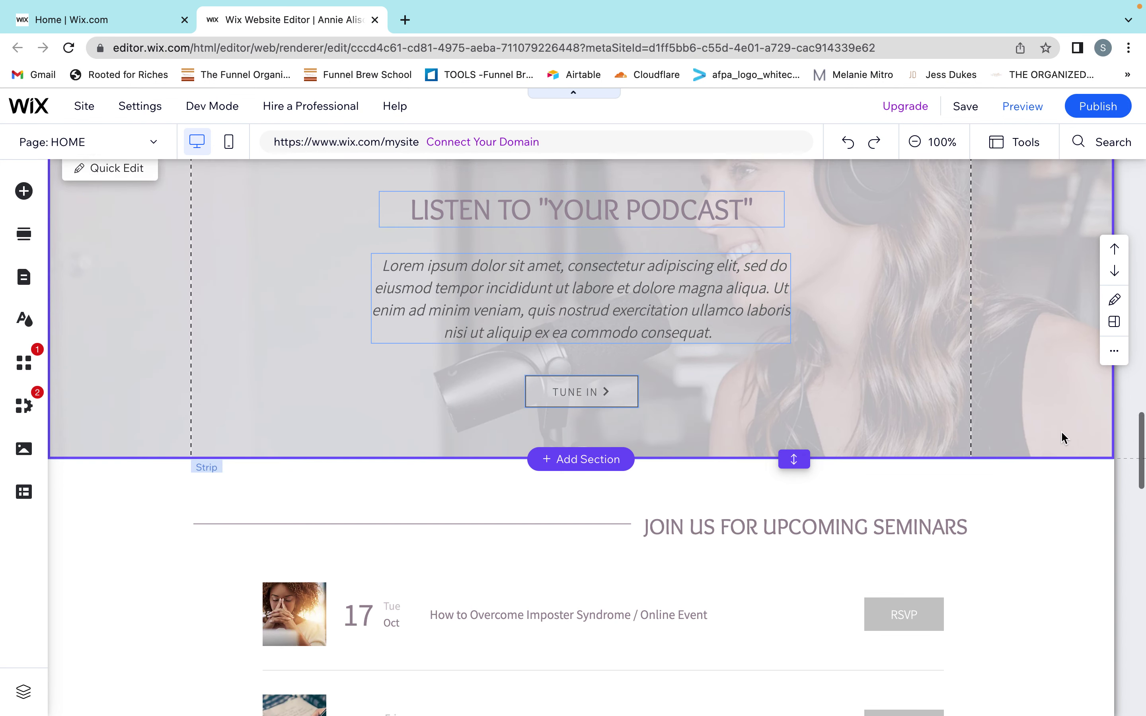
pyautogui.scroll(-3, 1062, 436)
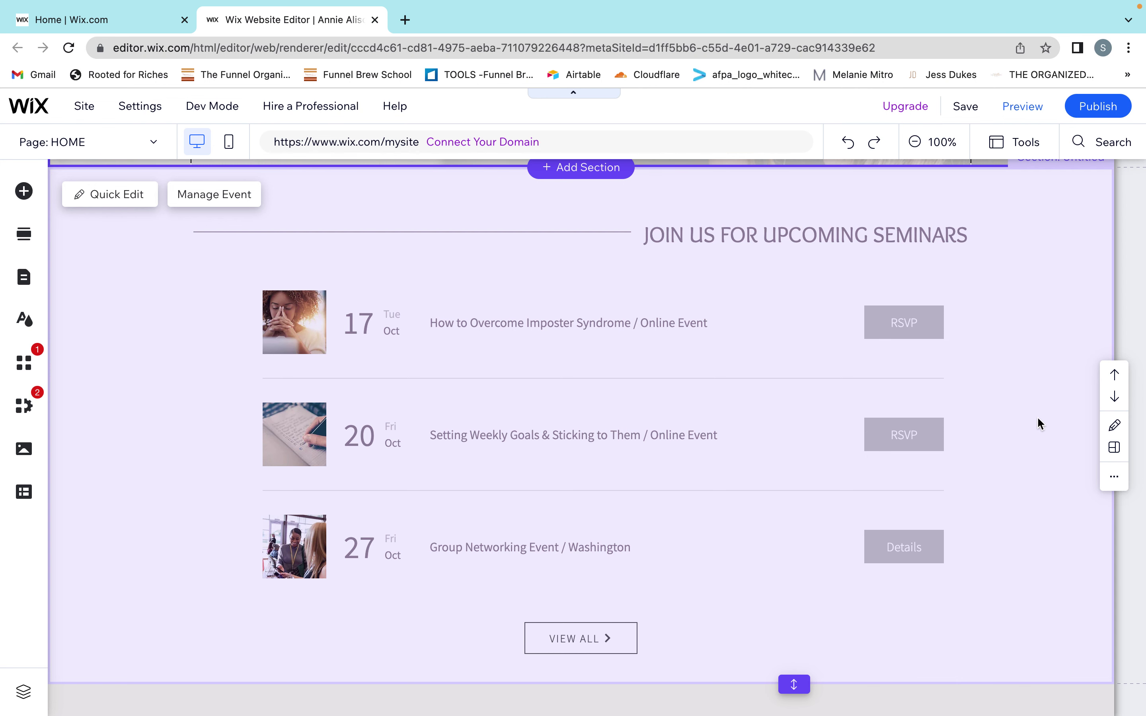
pyautogui.scroll(-3, 1037, 418)
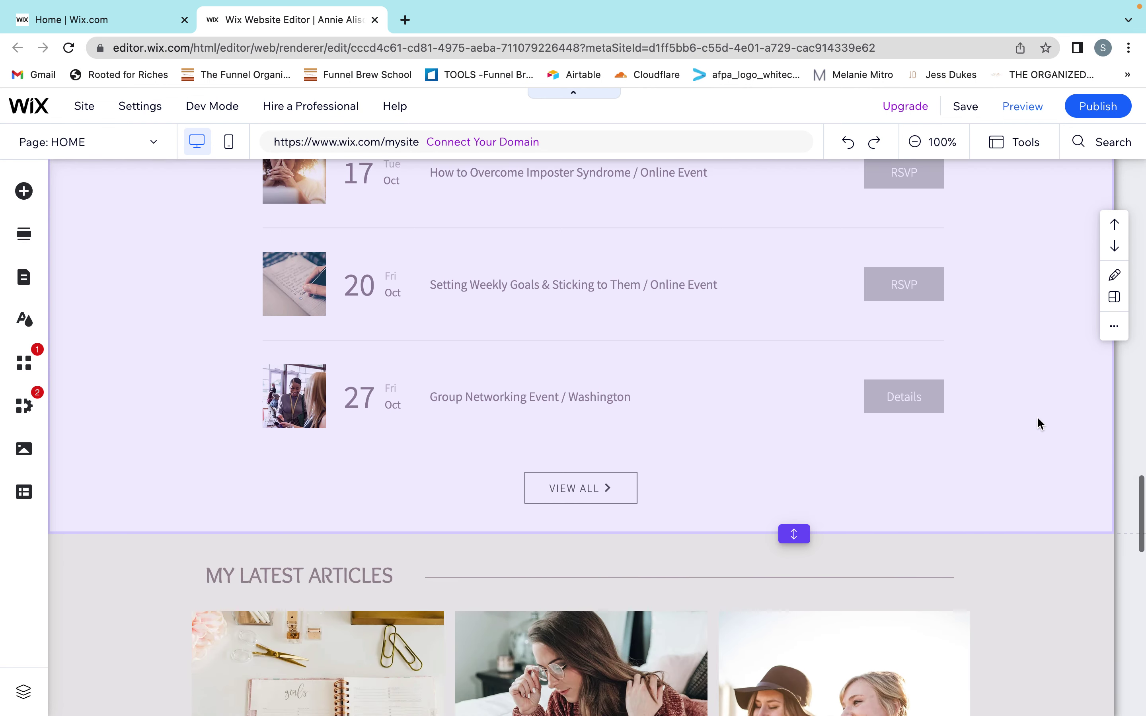
pyautogui.scroll(-3, 1038, 418)
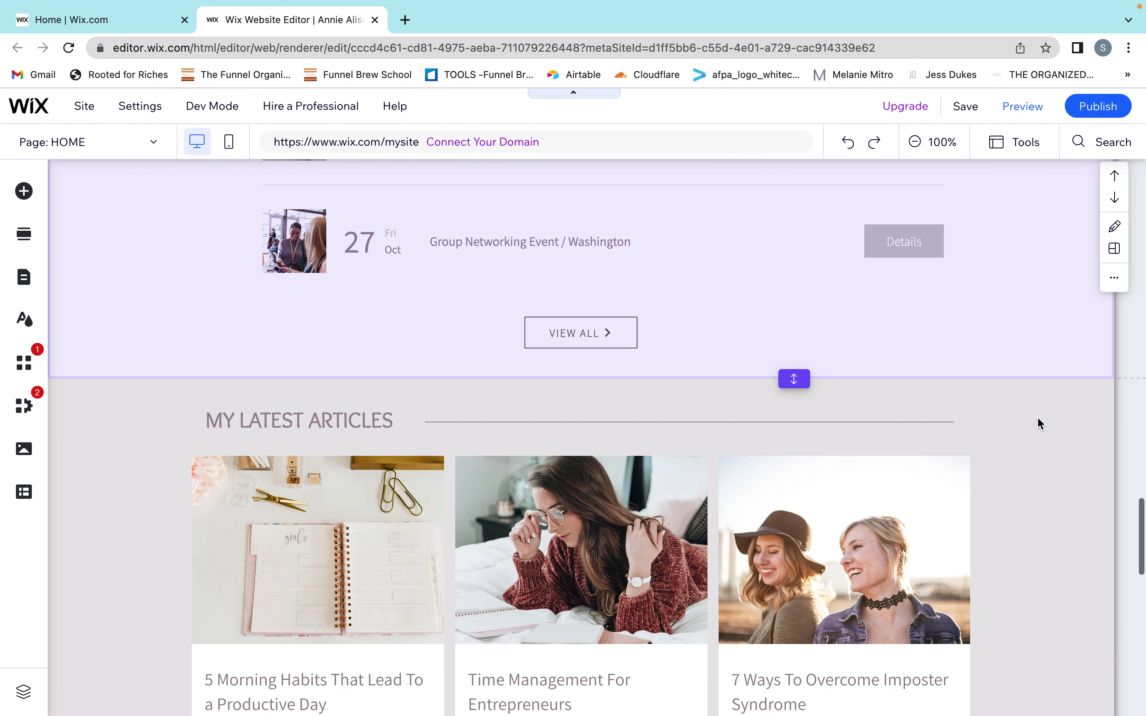
pyautogui.scroll(-4, 1036, 416)
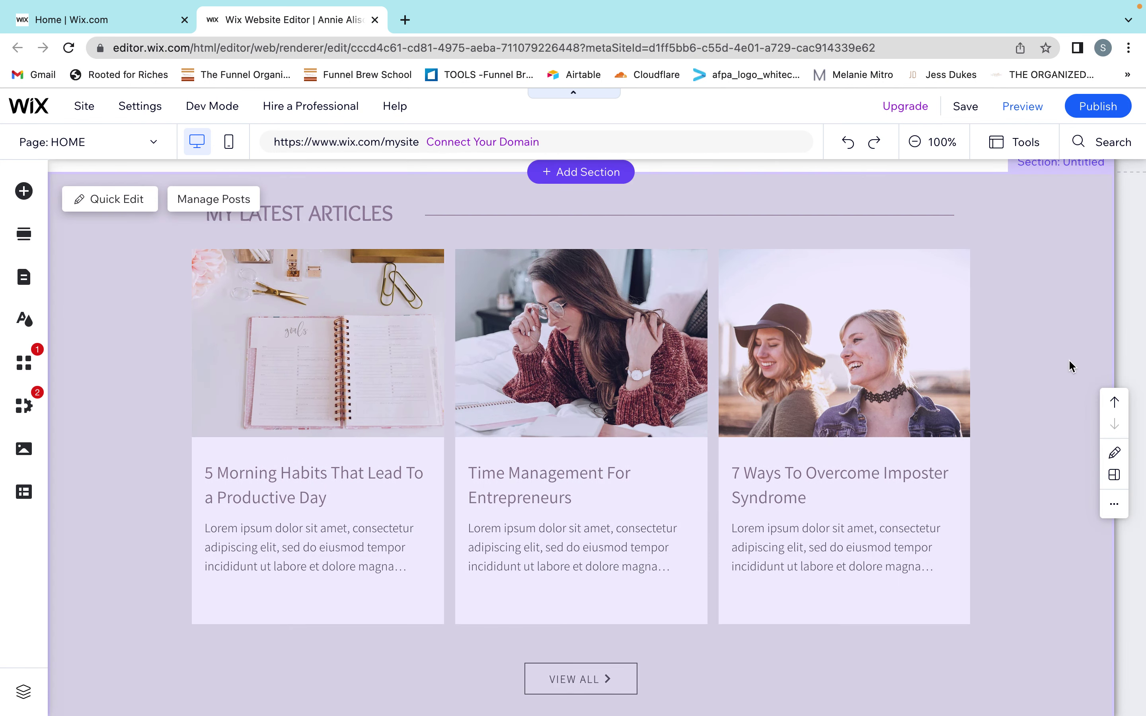
# - Name the untitled section holding My Latest Articles "Blog"
pyautogui.scroll(1, 1069, 359)
pyautogui.click(1082, 214)
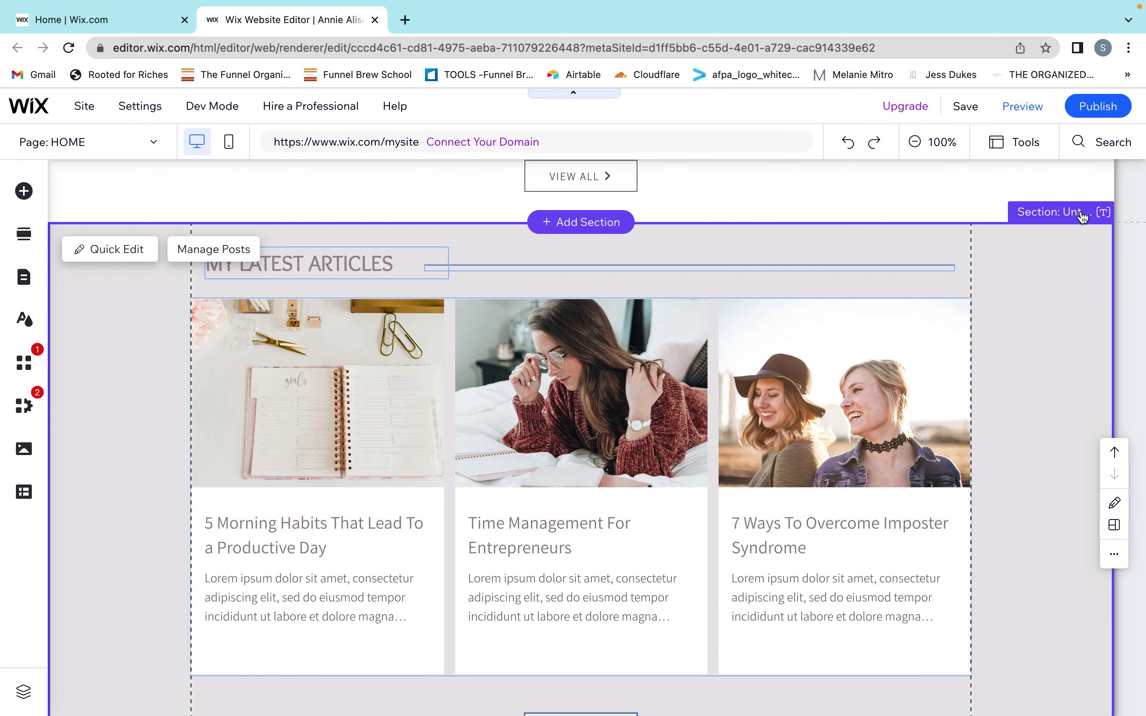
pyautogui.click(1073, 222)
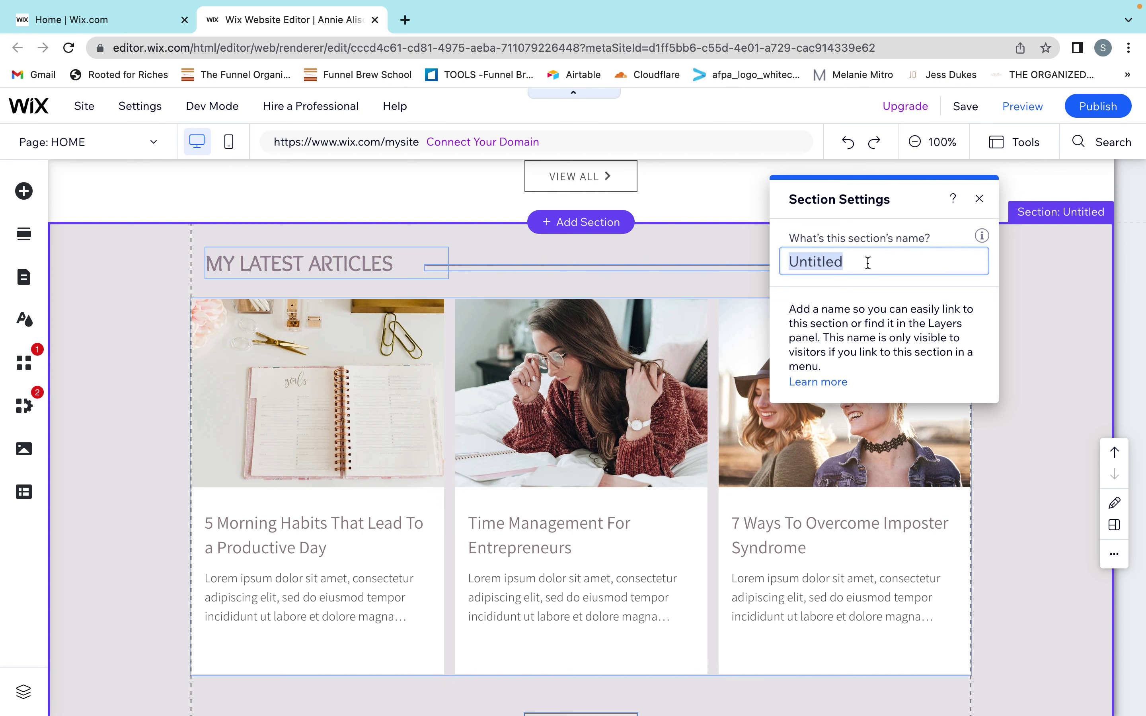
pyautogui.write('Blog')
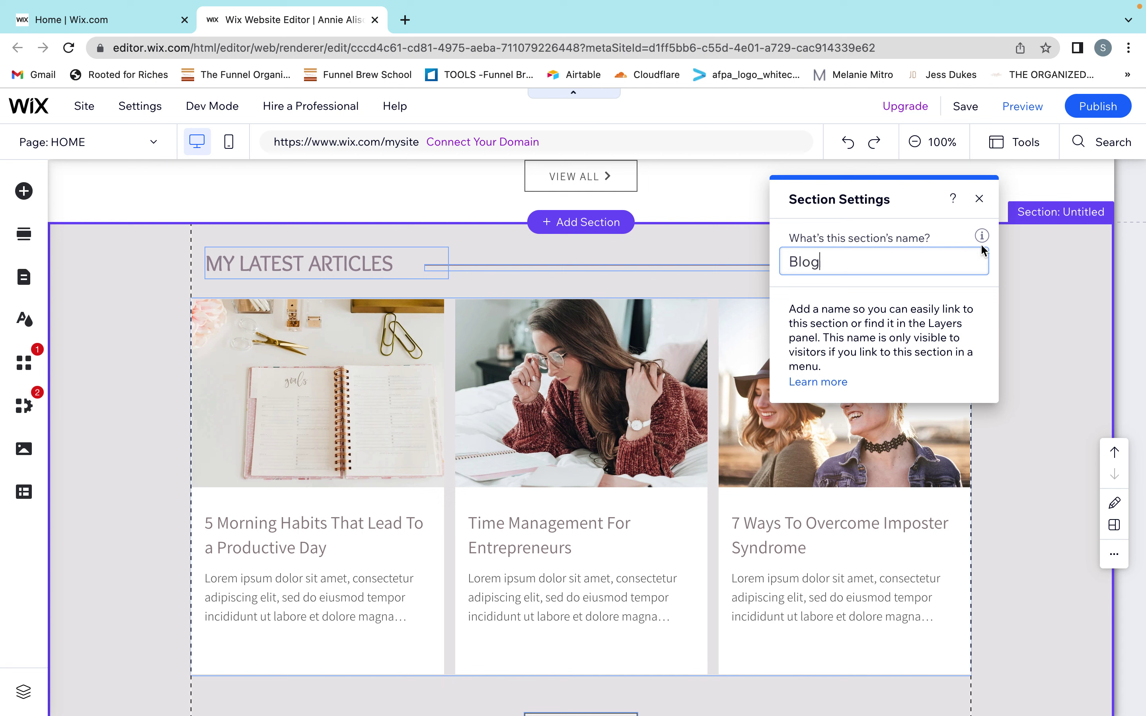
pyautogui.click(1066, 276)
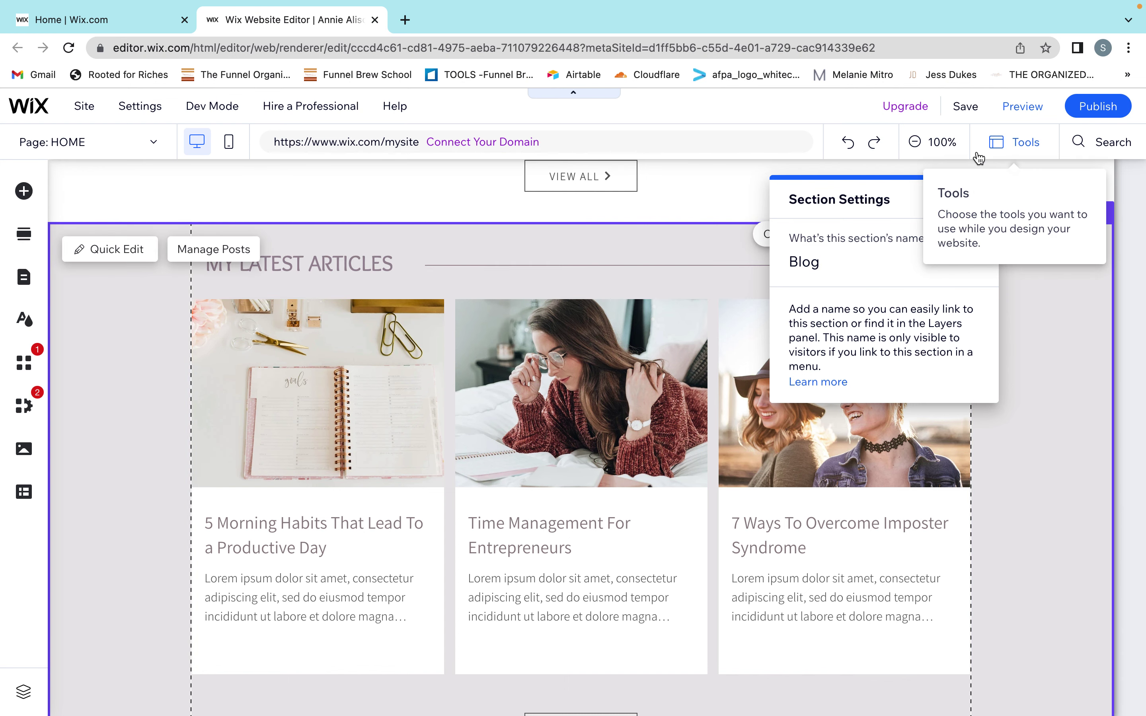
pyautogui.click(1051, 400)
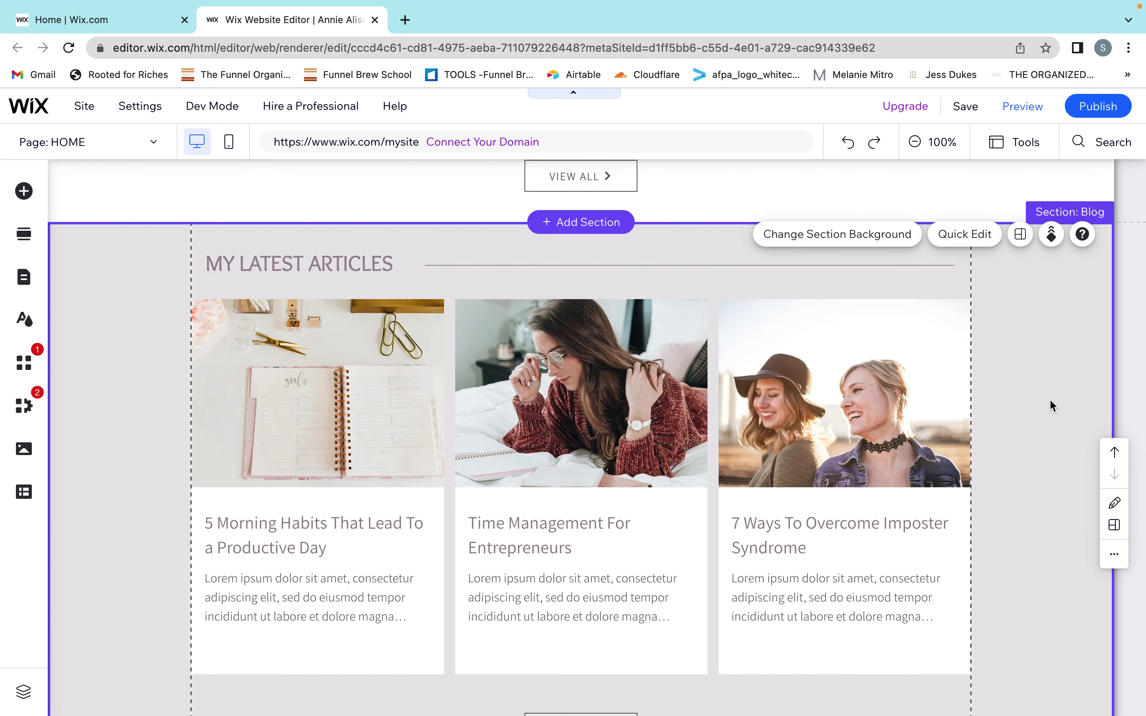
# - Review the home page from the seminars list through the latest articles to the contact form, and return to the page header
pyautogui.scroll(2, 1030, 431)
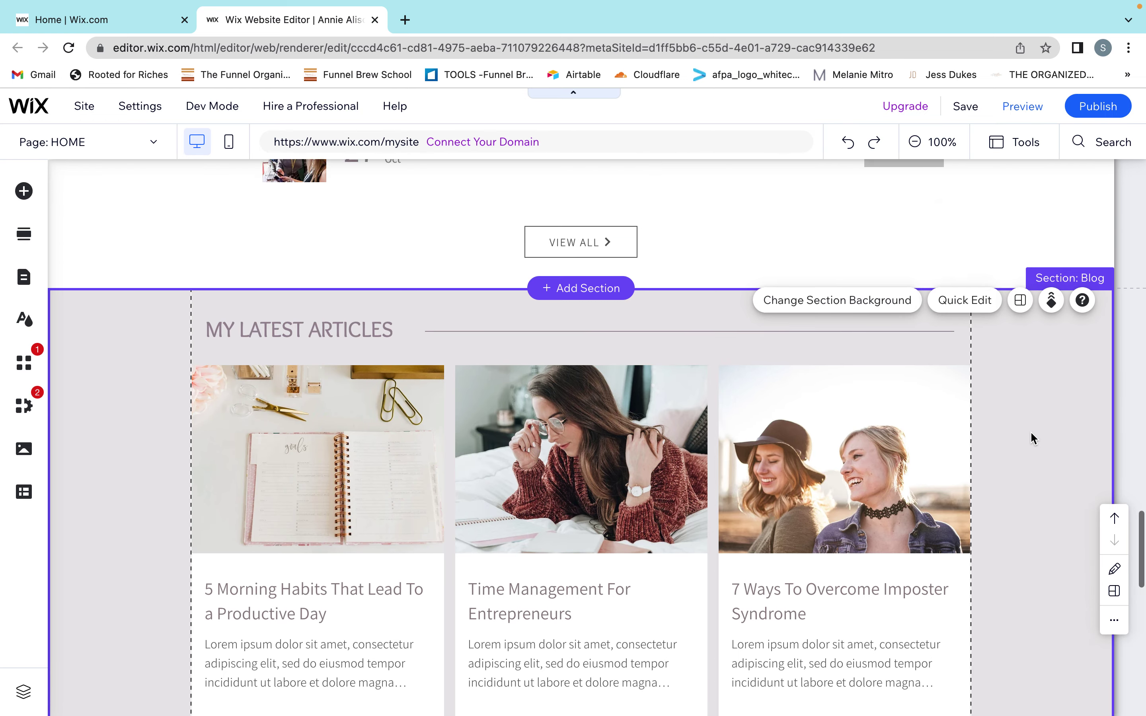
pyautogui.scroll(10, 1031, 433)
pyautogui.scroll(-6, 1031, 434)
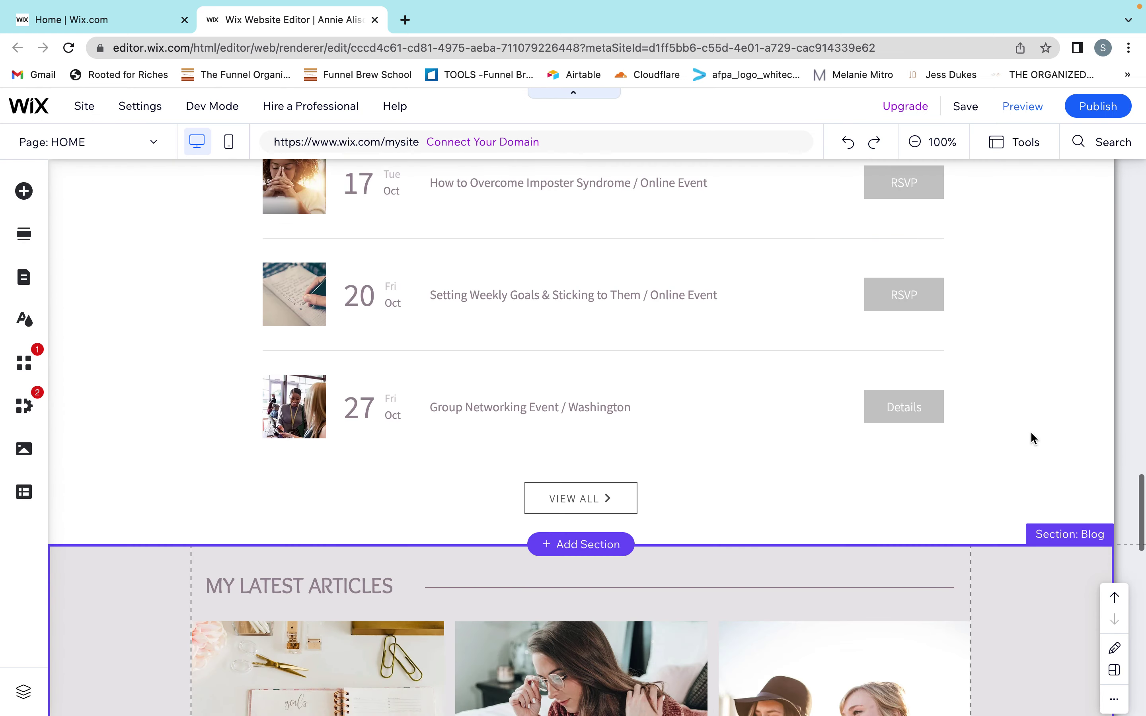
pyautogui.scroll(-5, 1031, 434)
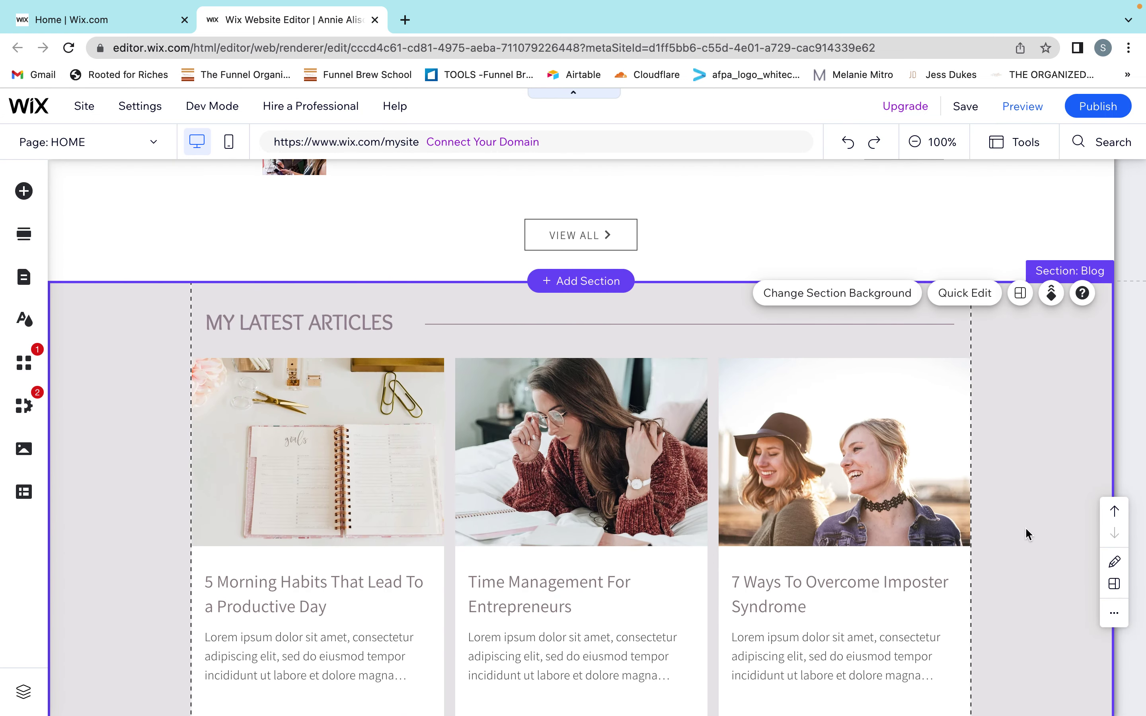
pyautogui.scroll(-1, 1026, 534)
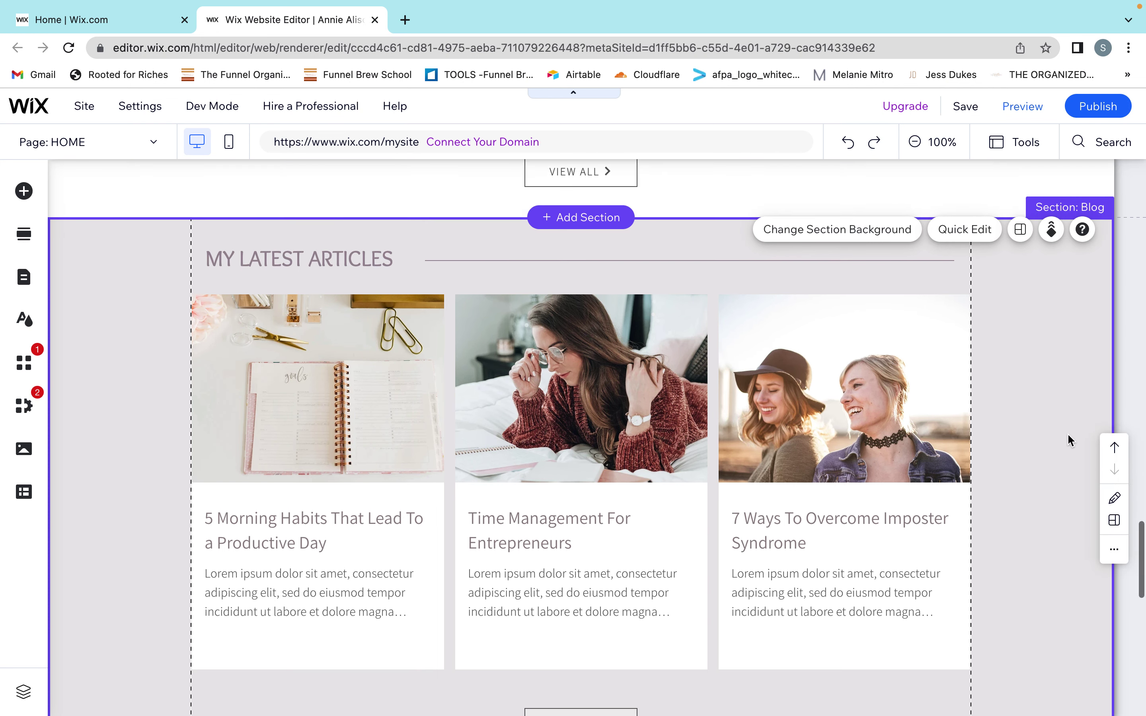
pyautogui.scroll(-1, 1066, 440)
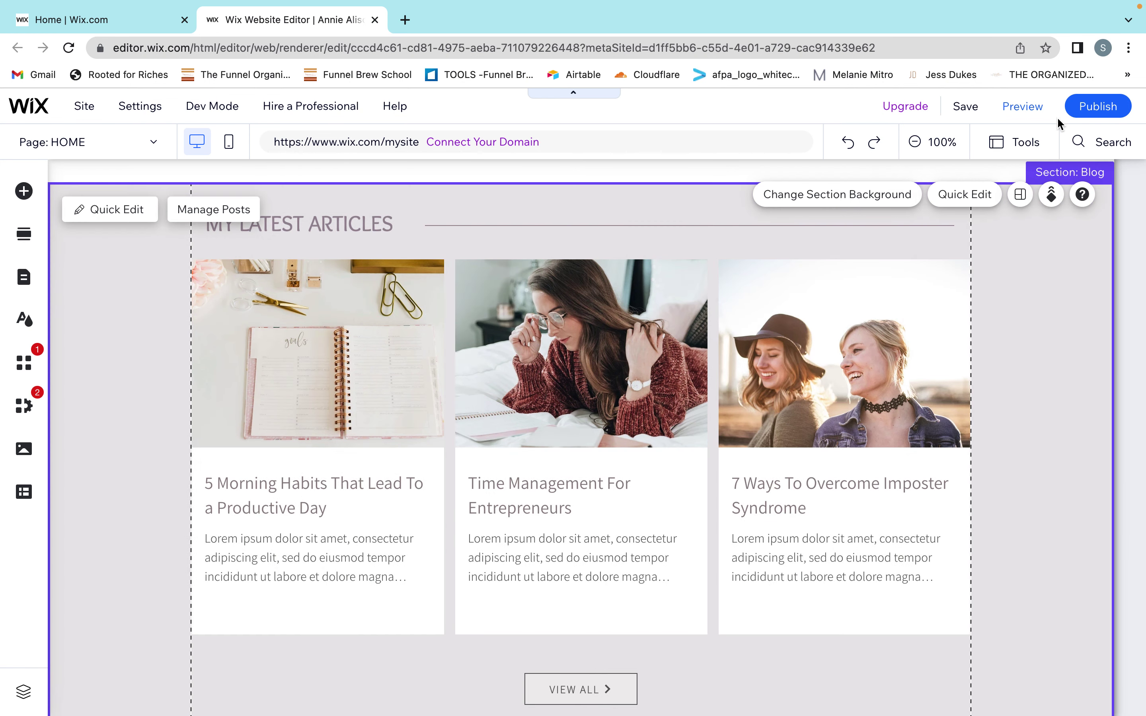
pyautogui.scroll(-1, 1029, 437)
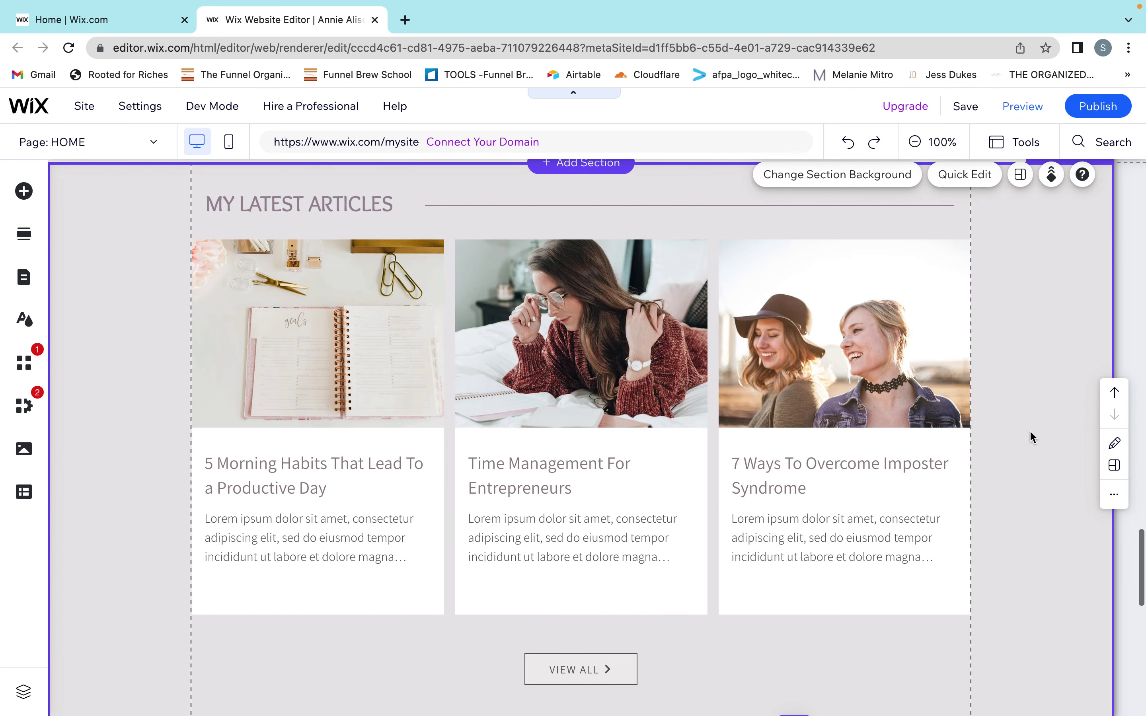
pyautogui.scroll(-10, 1031, 432)
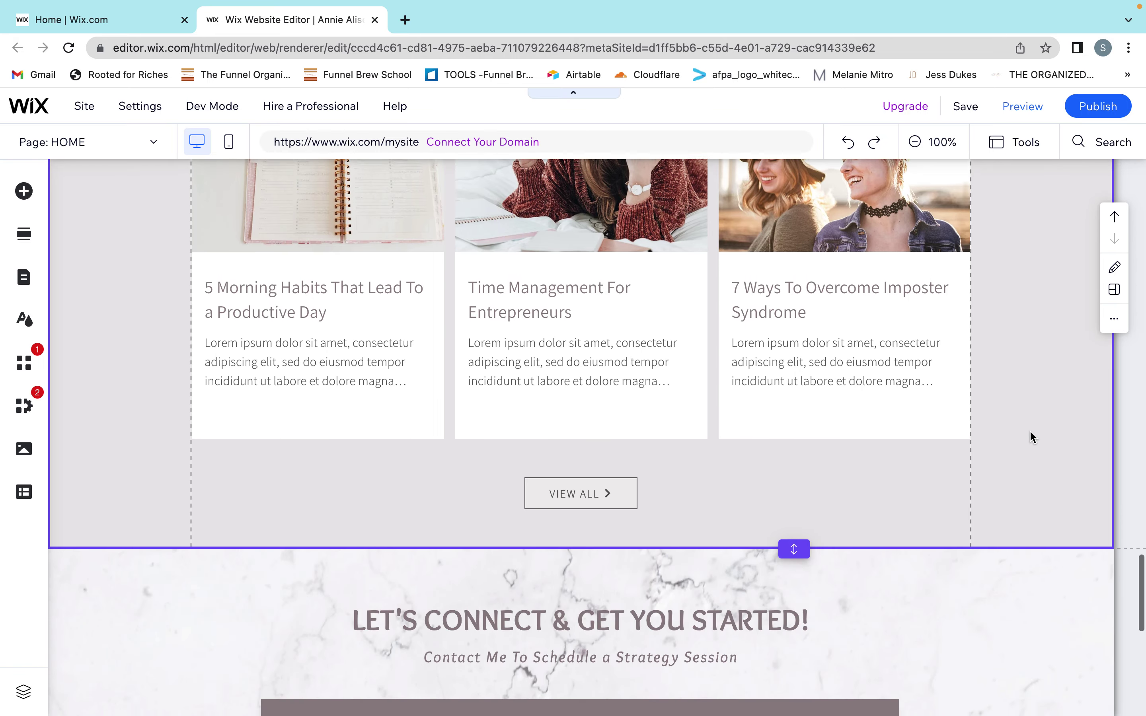
pyautogui.scroll(-4, 1029, 430)
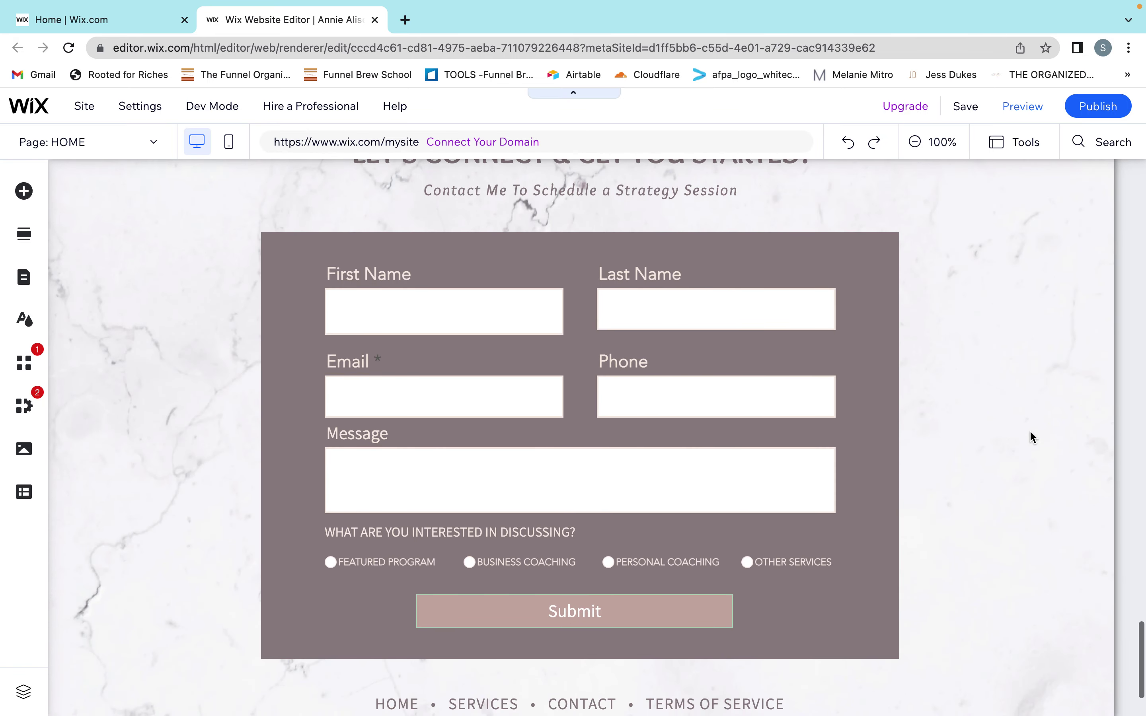
pyautogui.scroll(2, 1030, 430)
pyautogui.scroll(8, 1030, 430)
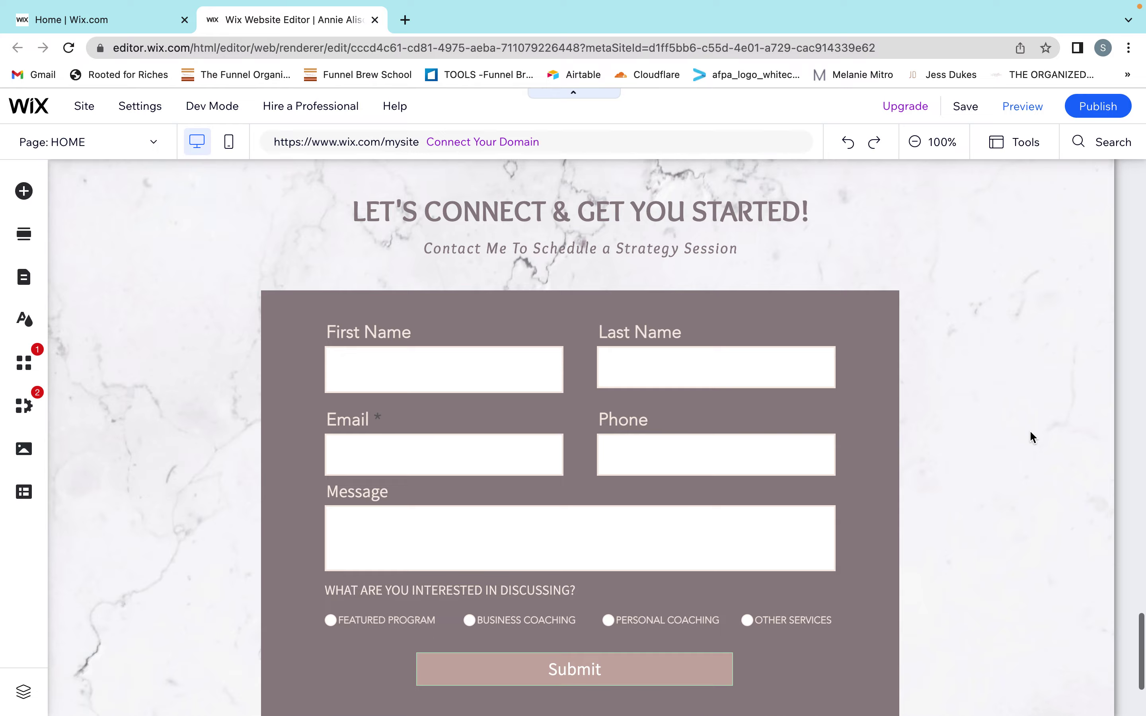
pyautogui.scroll(20, 1029, 430)
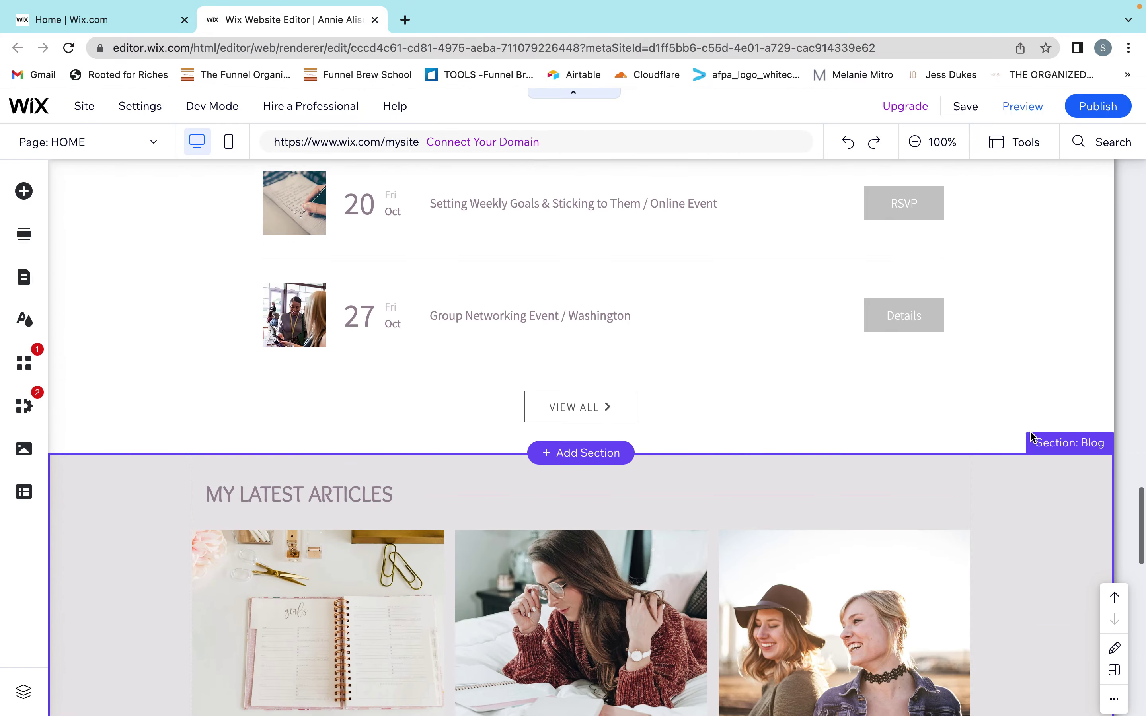
pyautogui.scroll(12, 1029, 430)
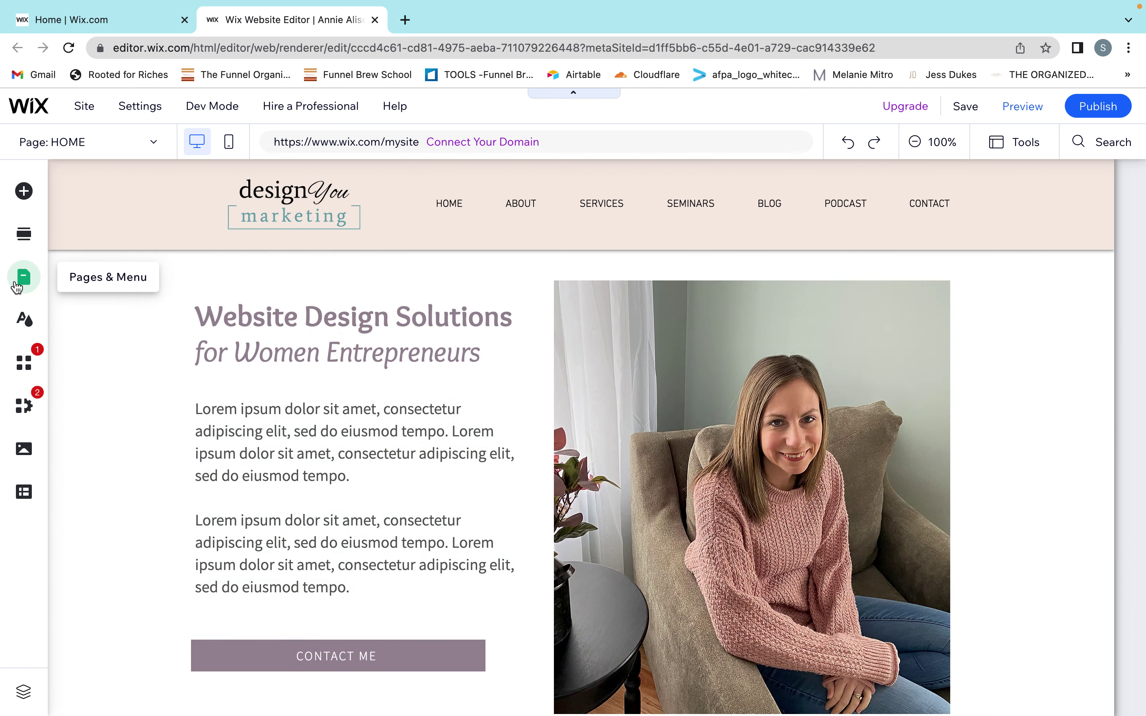
# - Open the About page for editing and examine the photo, heading, text and View Services button in its main section
pyautogui.click(17, 286)
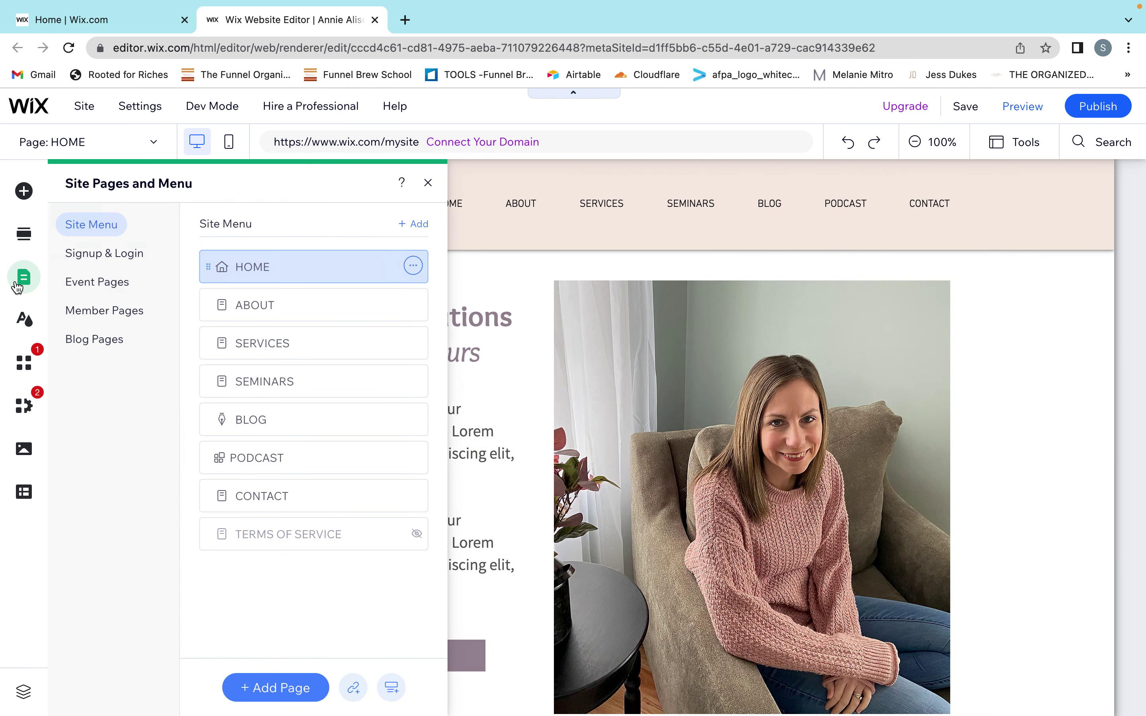
pyautogui.click(296, 311)
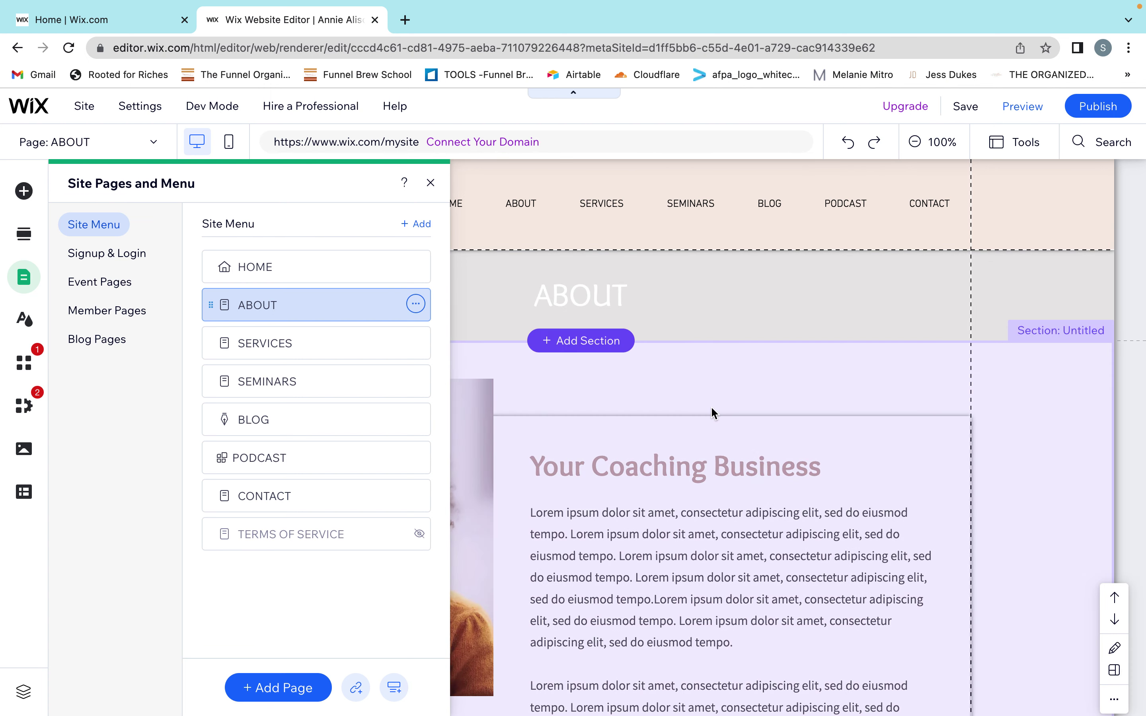
pyautogui.click(710, 405)
pyautogui.scroll(-5, 710, 405)
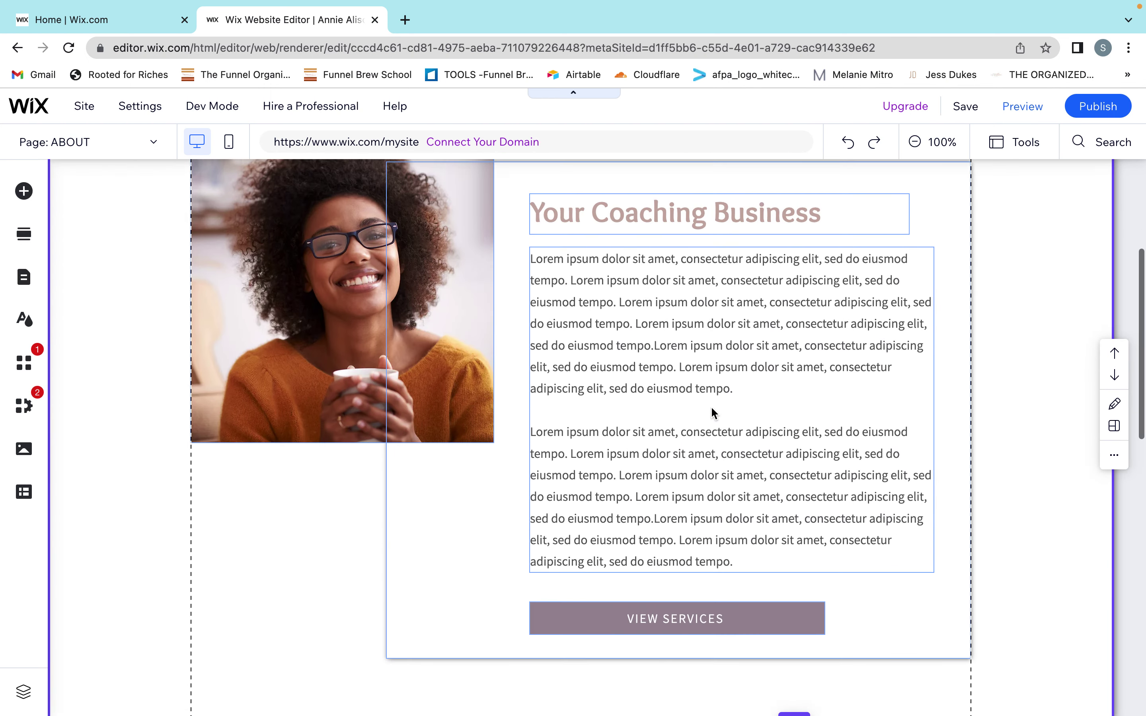
pyautogui.click(305, 296)
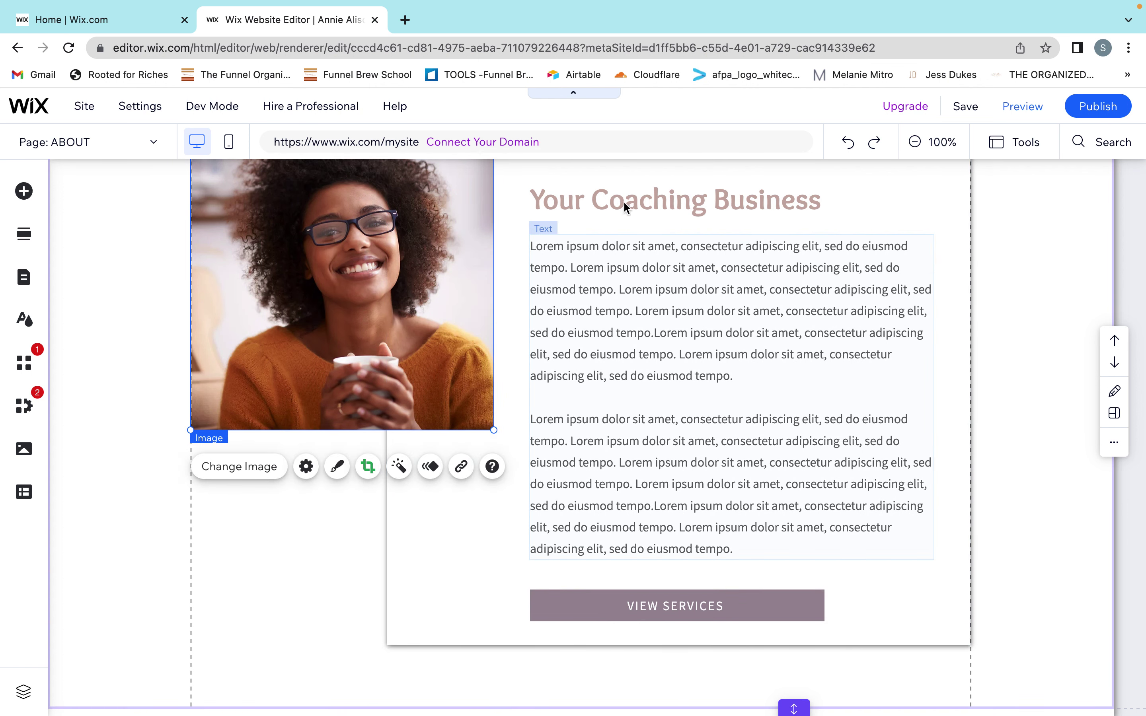
pyautogui.scroll(-1, 665, 606)
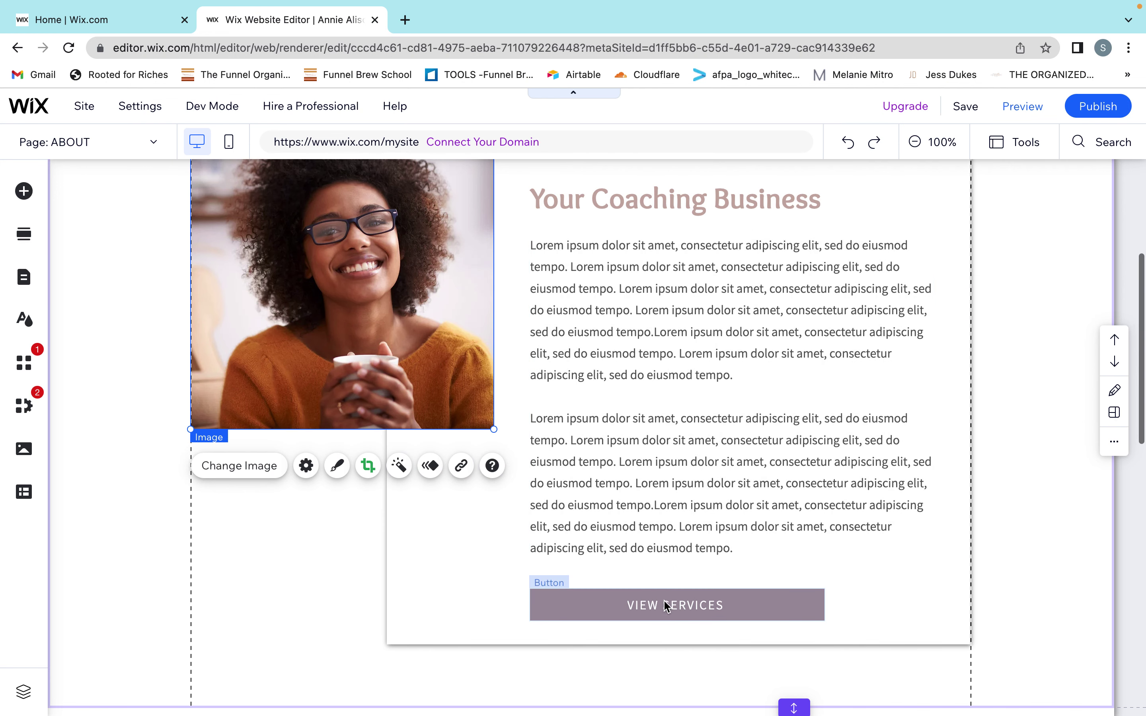
pyautogui.scroll(-2, 663, 599)
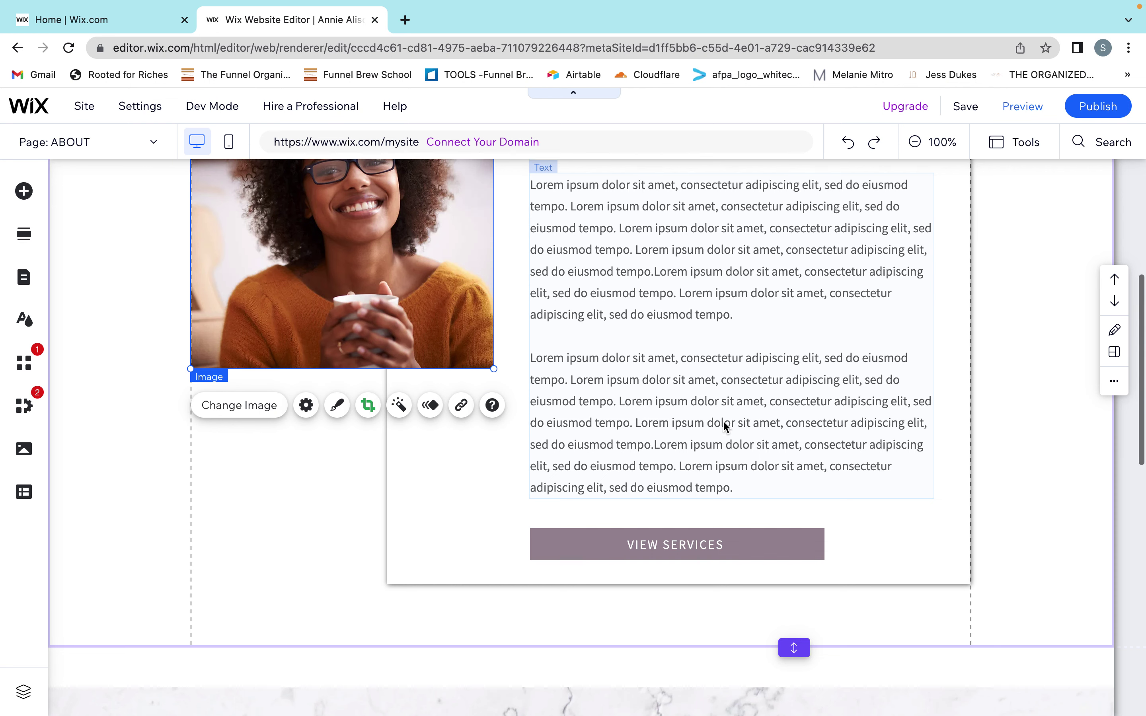
pyautogui.scroll(3, 723, 420)
pyautogui.scroll(2, 723, 423)
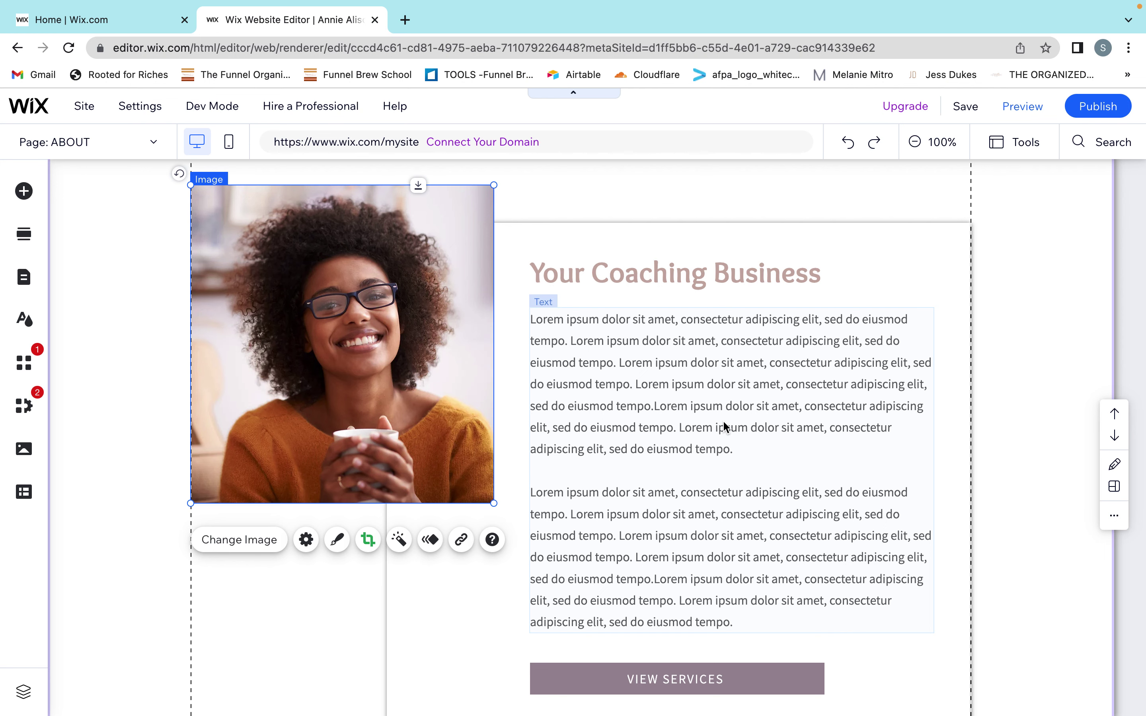
pyautogui.scroll(-4, 724, 425)
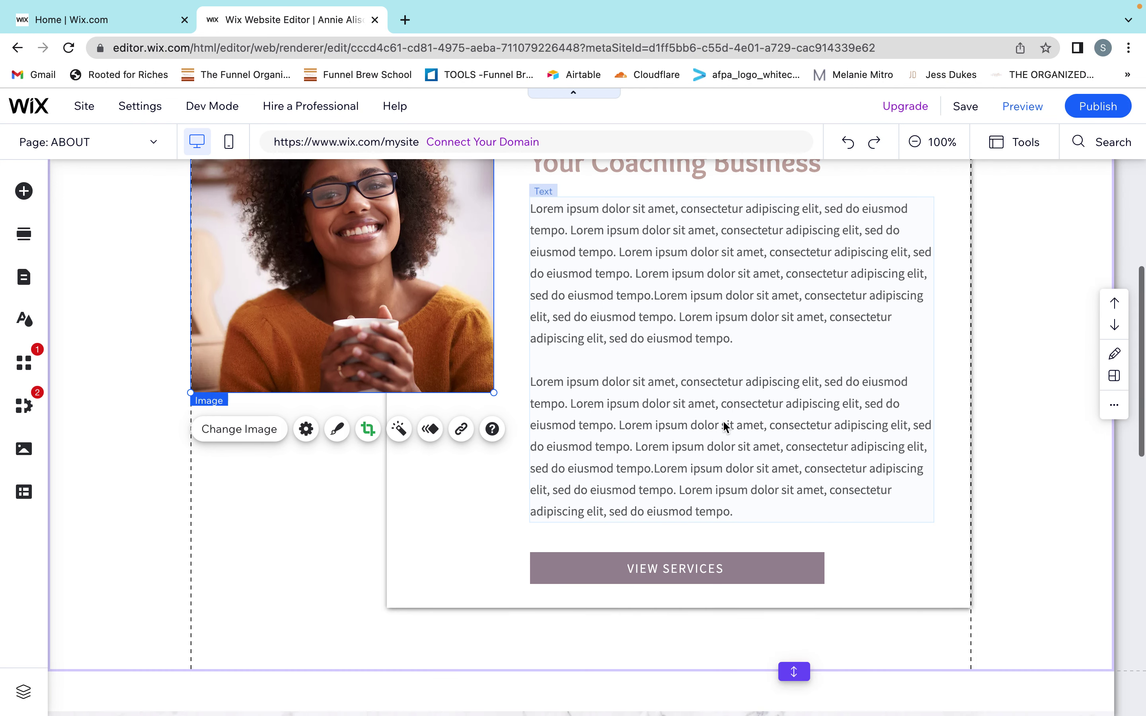
pyautogui.scroll(5, 724, 426)
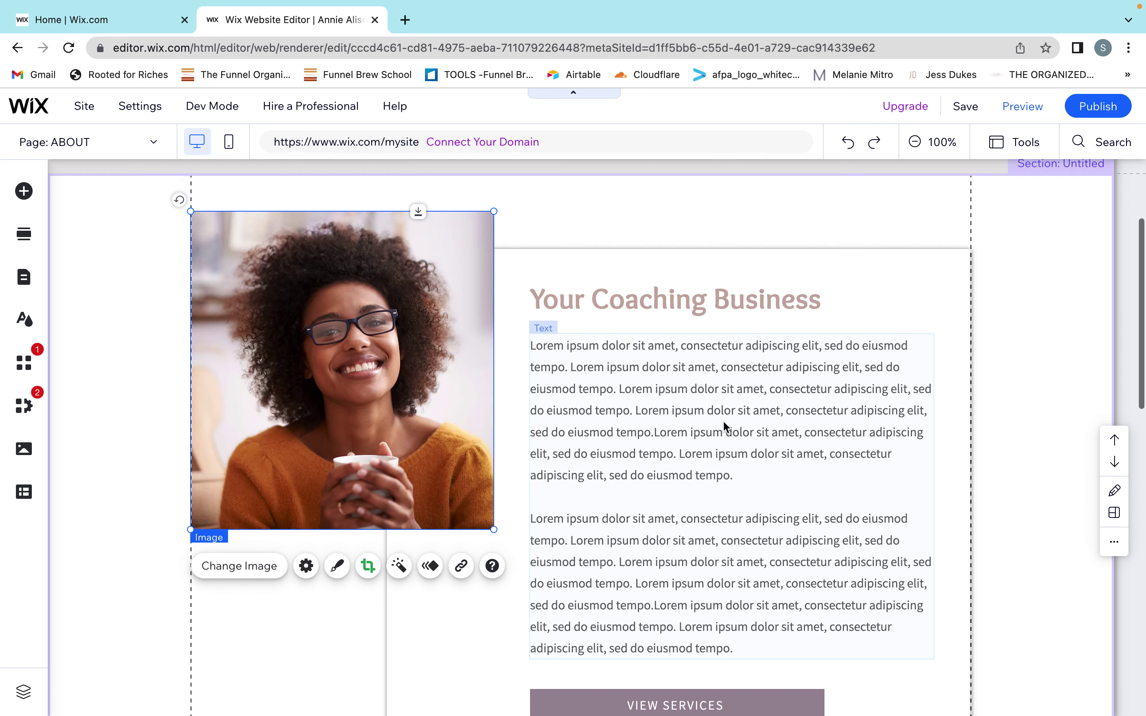
# - Open the Services page for editing and review its Featured Program, Business Coaching, Personal Coaching and Seminars / Courses sections
pyautogui.click(26, 283)
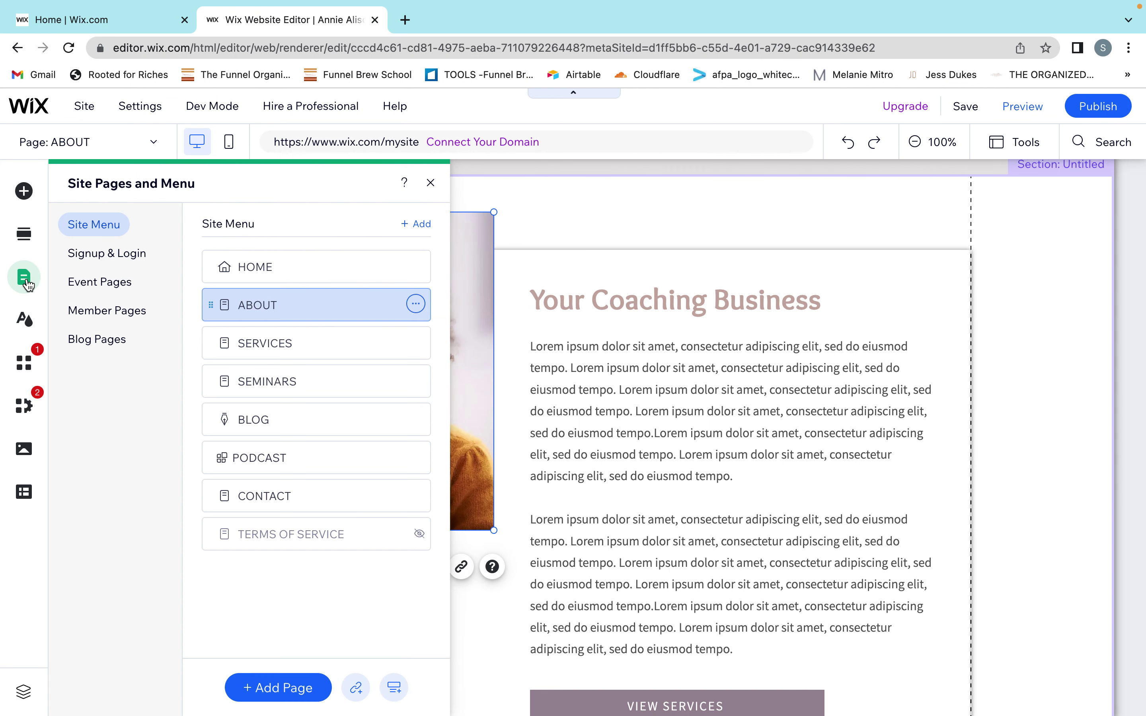
pyautogui.click(314, 351)
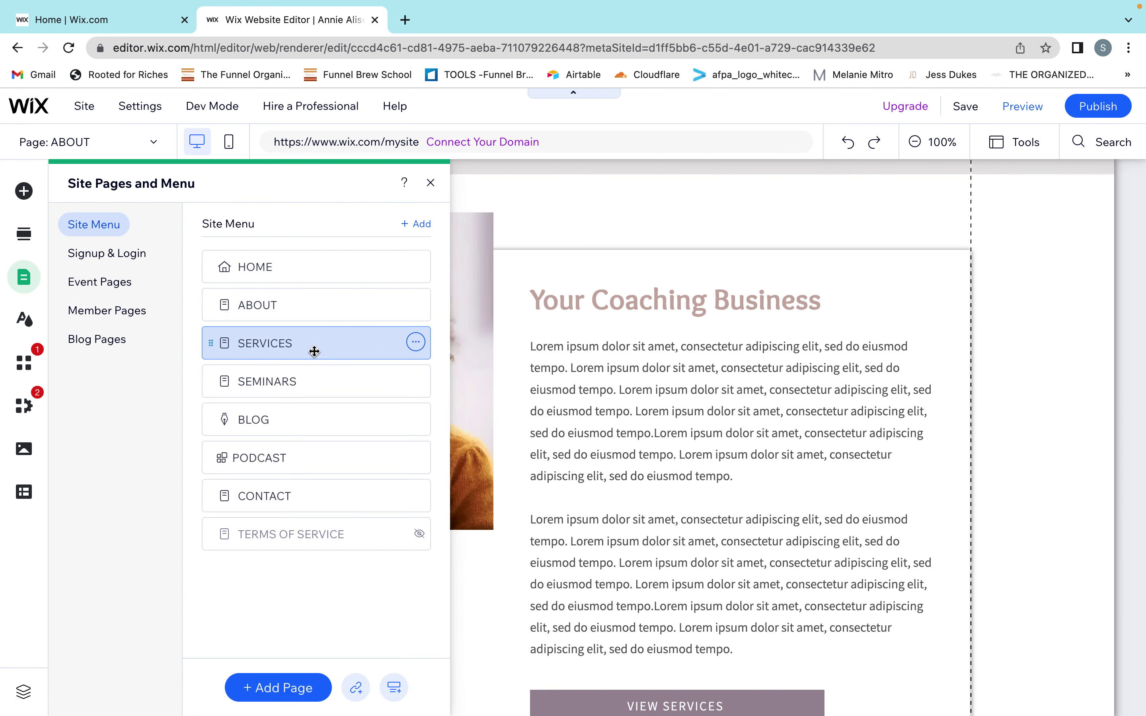
pyautogui.click(431, 184)
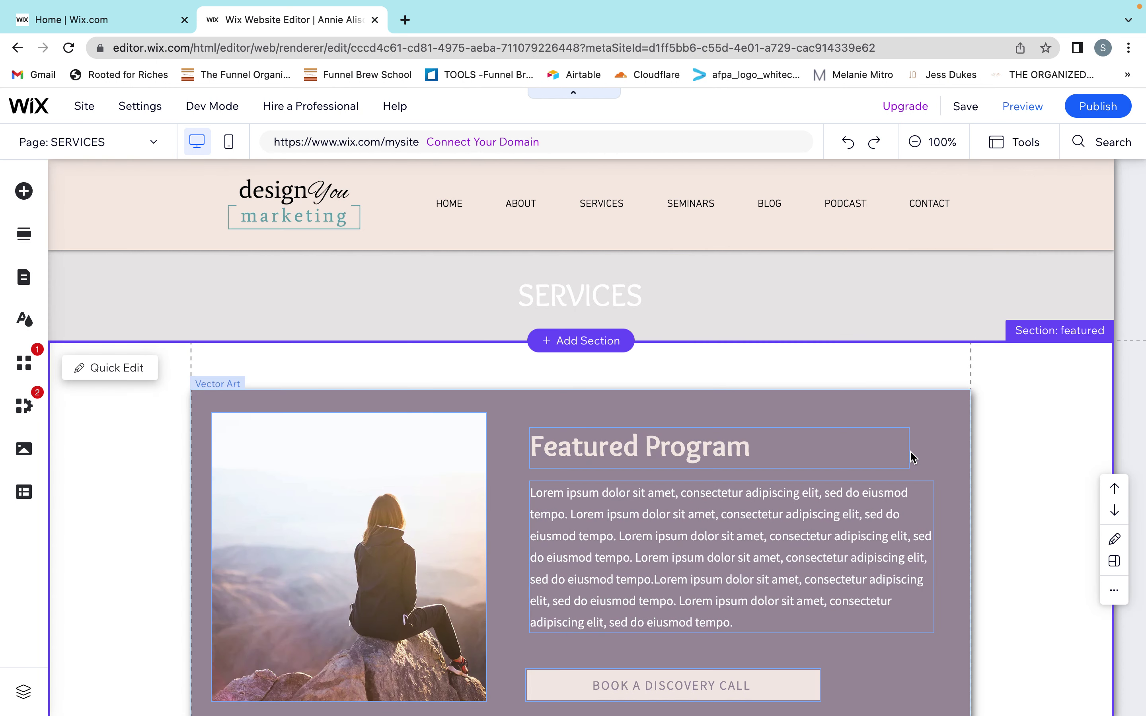
pyautogui.scroll(-3, 912, 457)
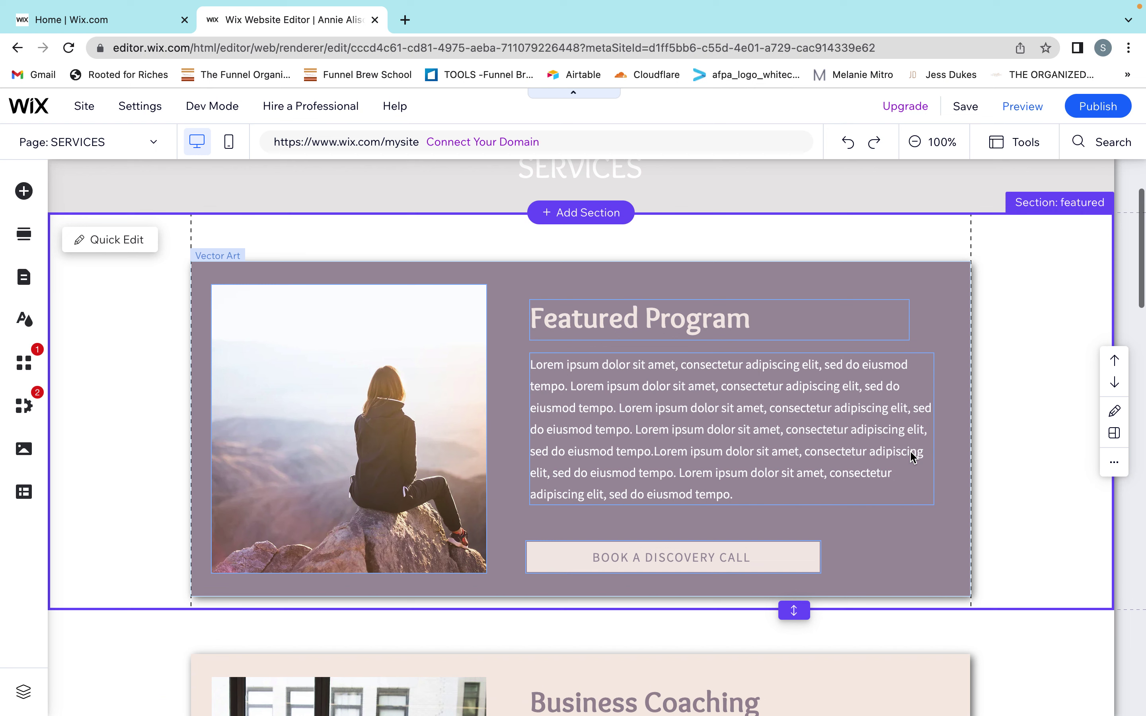
pyautogui.scroll(-8, 913, 457)
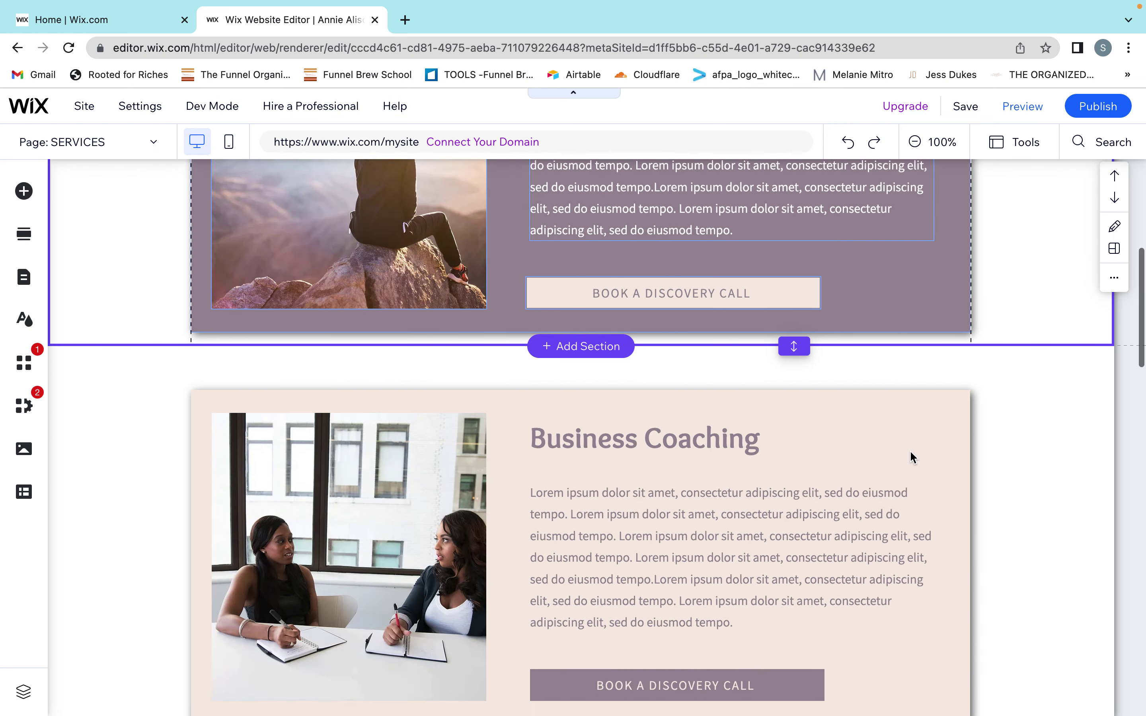
pyautogui.scroll(-10, 913, 457)
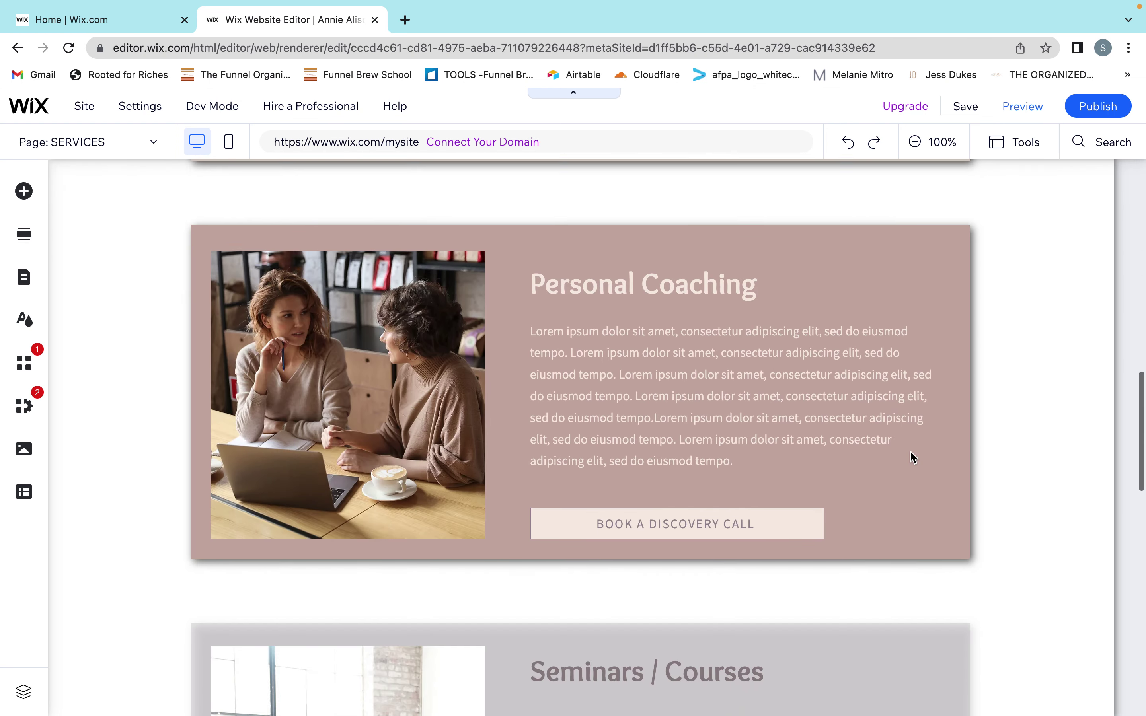
pyautogui.scroll(-6, 913, 457)
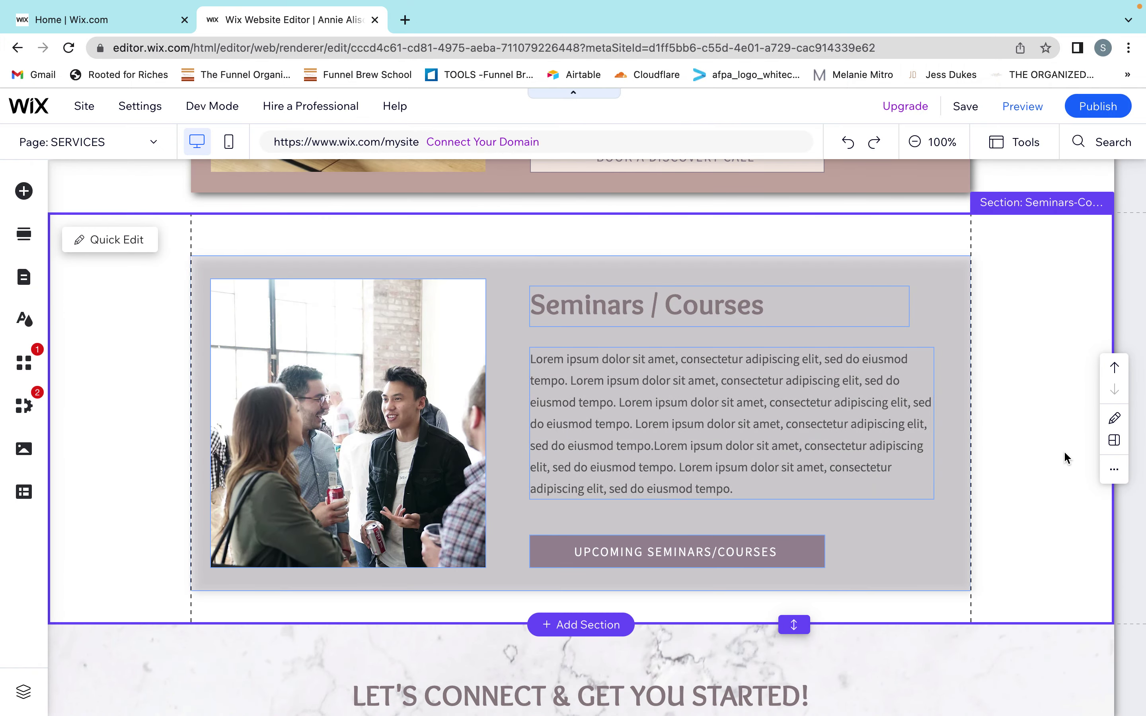
pyautogui.scroll(-1, 1056, 454)
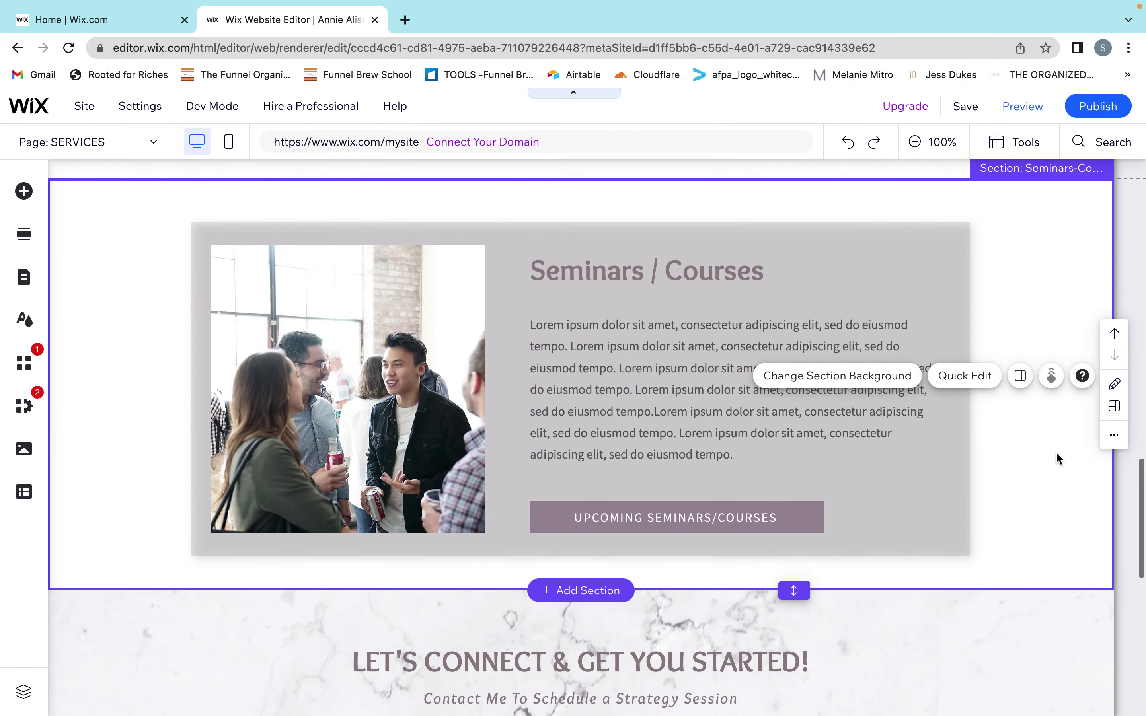
pyautogui.scroll(1, 1057, 453)
pyautogui.scroll(-1, 1057, 455)
pyautogui.scroll(9, 1057, 455)
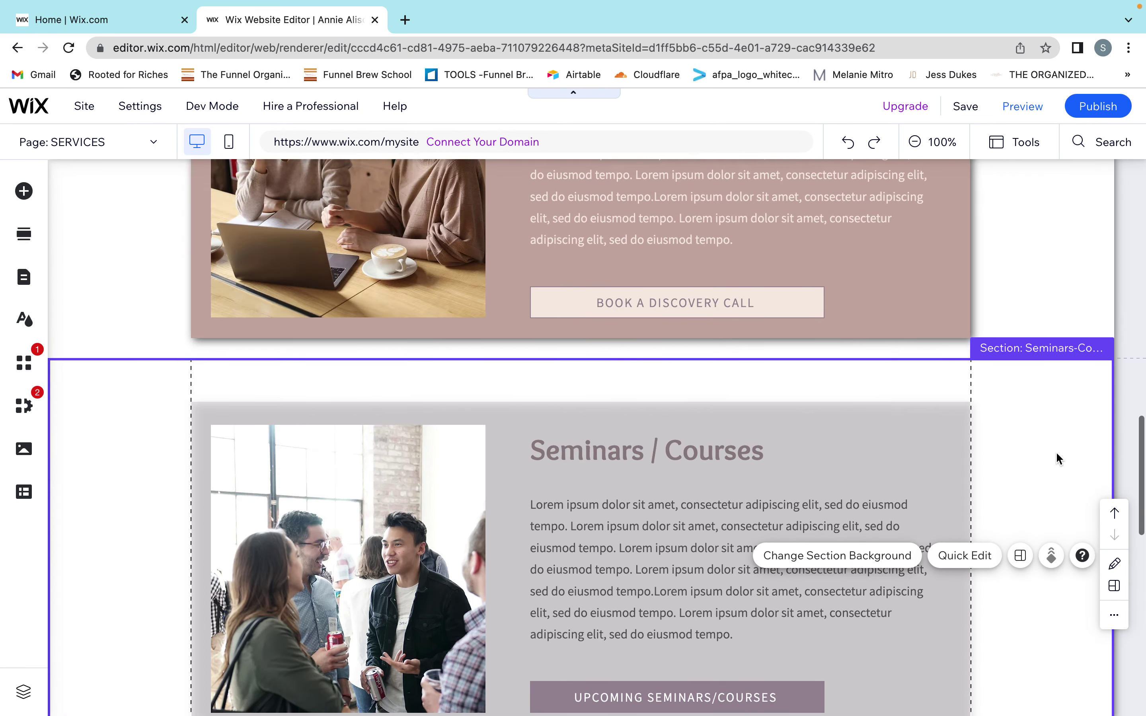
pyautogui.scroll(15, 1057, 453)
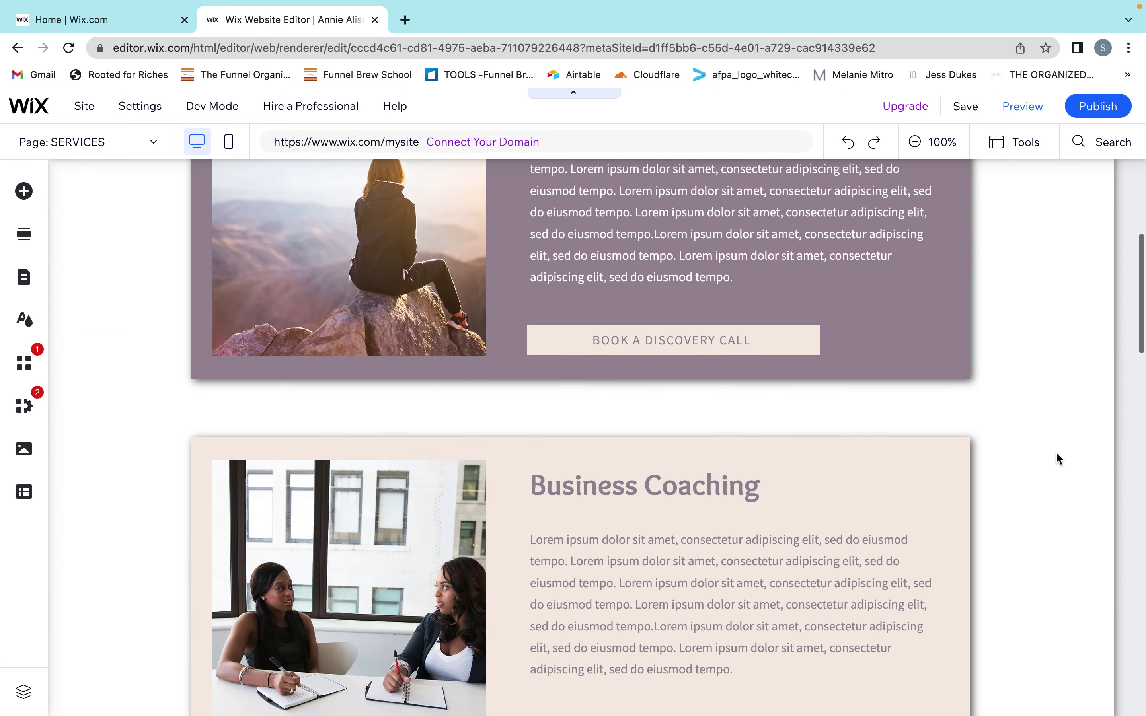
# - Look over the Services page once more from Featured Program through Personal Coaching, and return to the page header
pyautogui.scroll(5, 1056, 454)
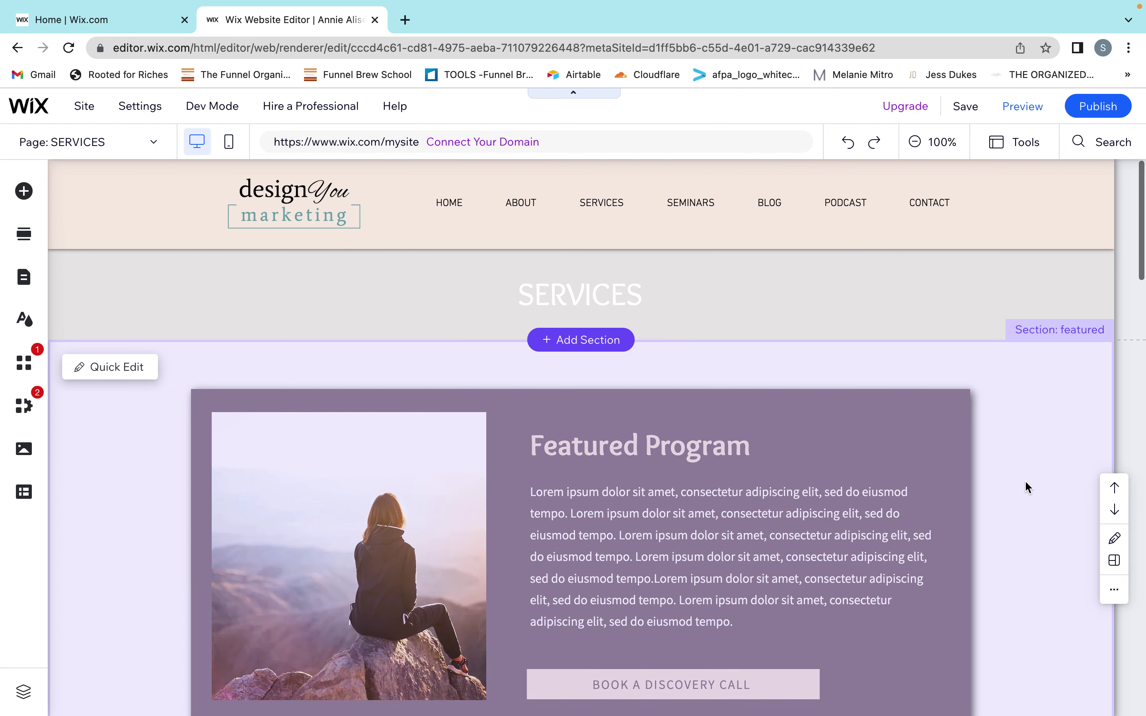
pyautogui.scroll(-4, 1025, 479)
pyautogui.scroll(-6, 1023, 486)
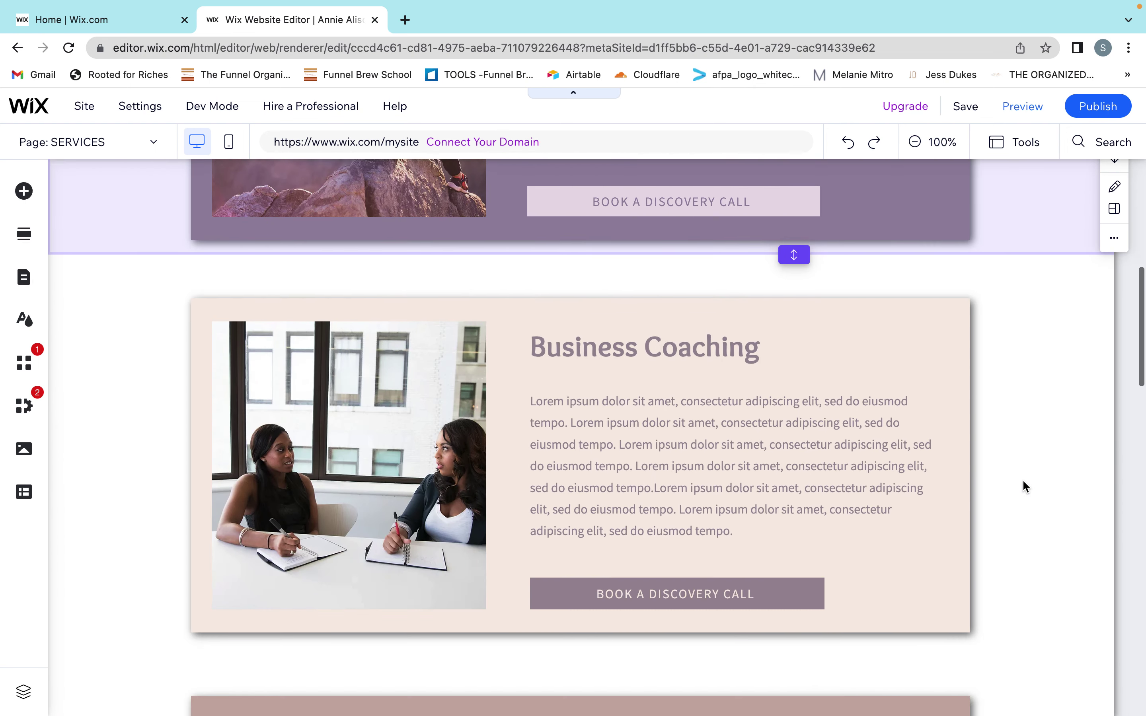
pyautogui.scroll(-3, 1024, 481)
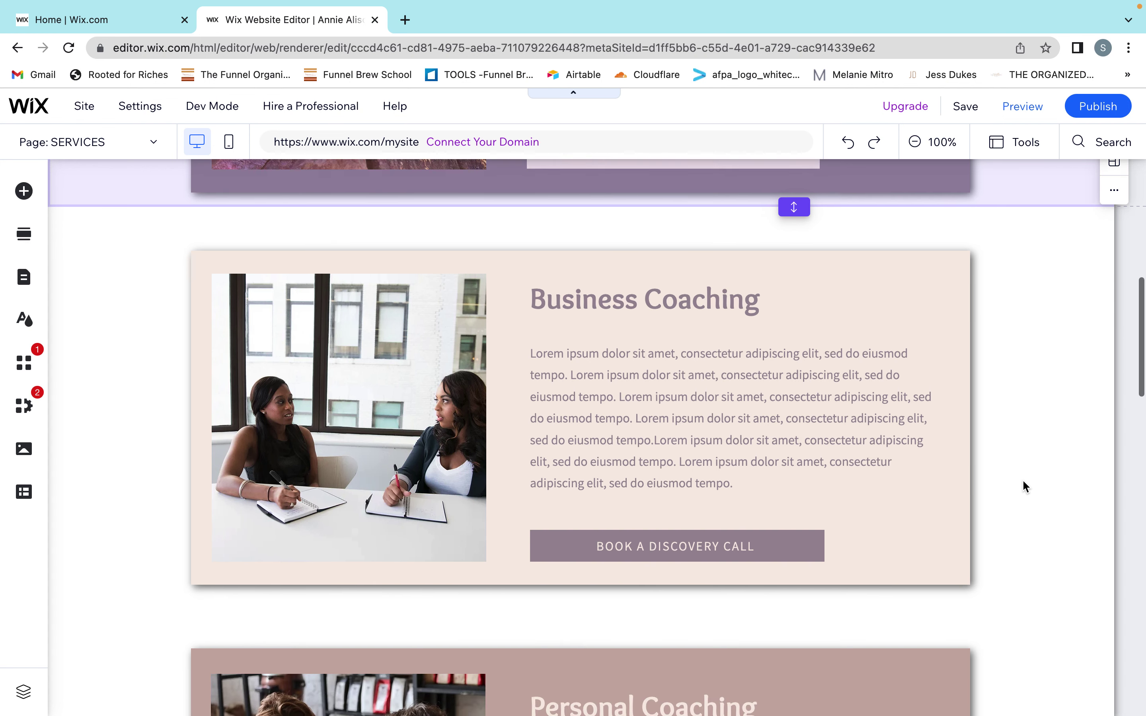
pyautogui.scroll(-7, 1023, 487)
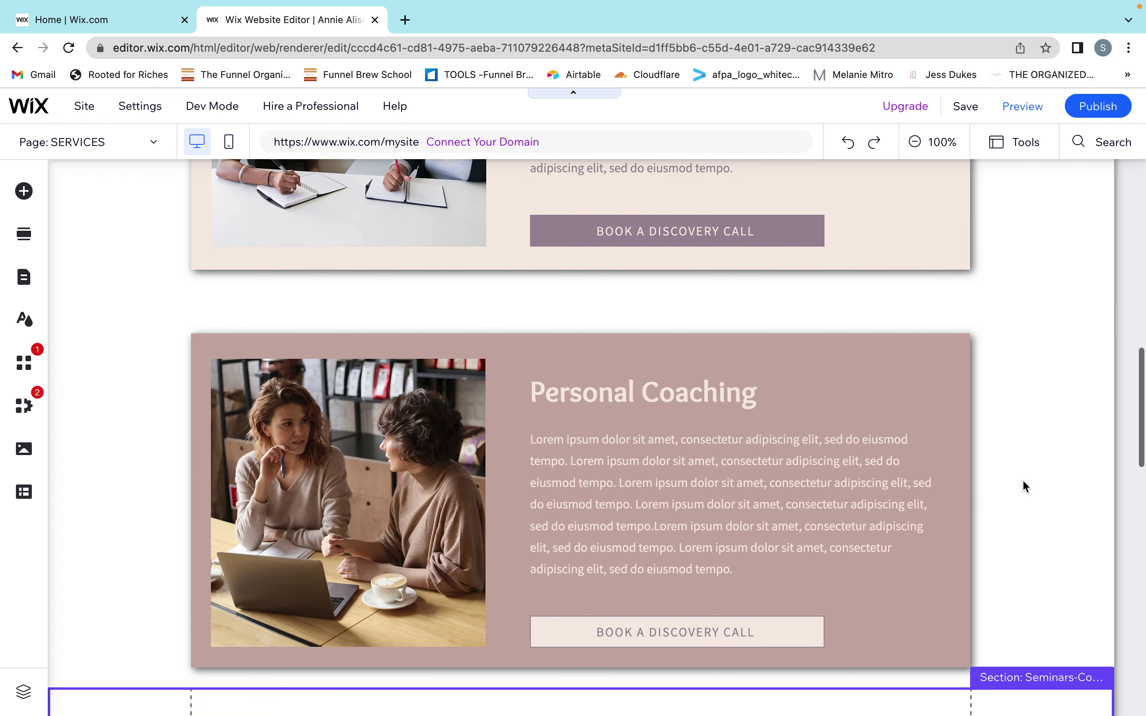
pyautogui.scroll(18, 1022, 479)
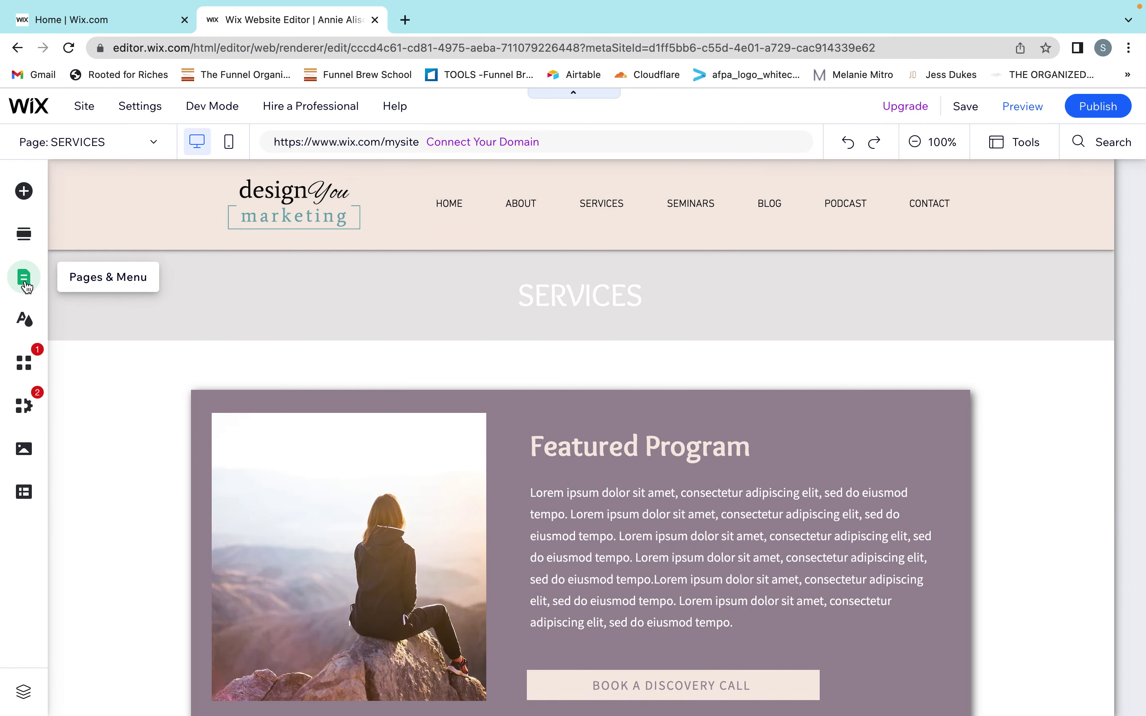
# - Open the Seminars page for editing and view its list of events
pyautogui.click(24, 277)
pyautogui.click(275, 393)
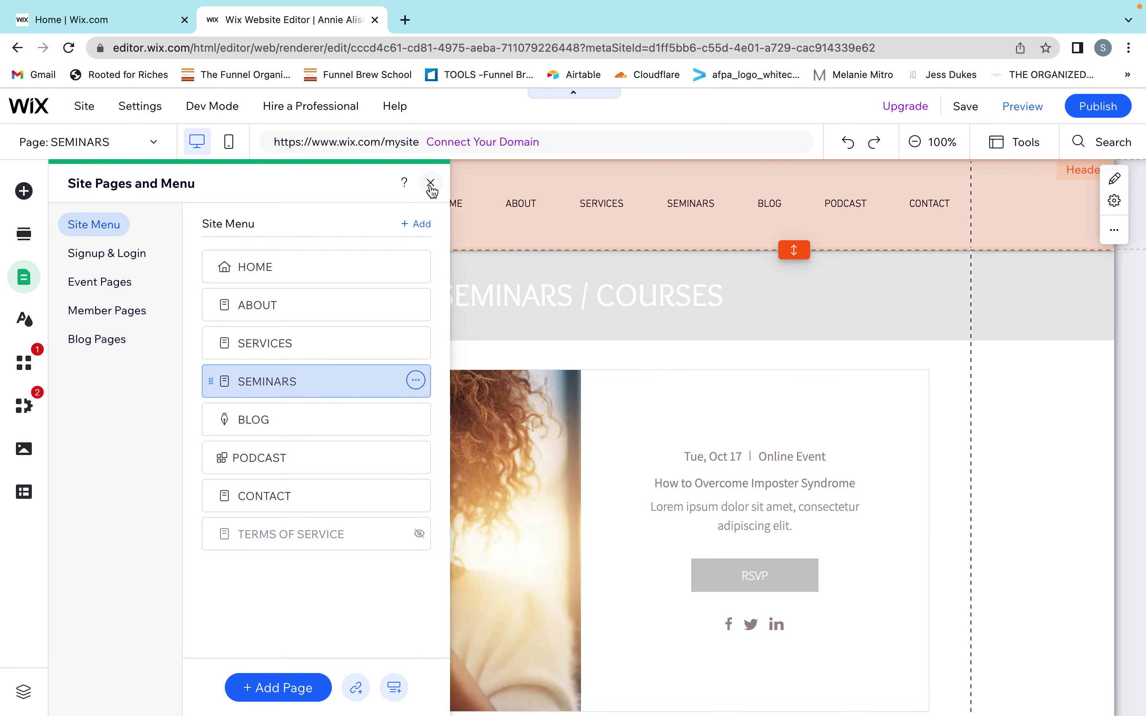
pyautogui.click(431, 185)
pyautogui.scroll(-2, 944, 464)
pyautogui.scroll(-3, 945, 467)
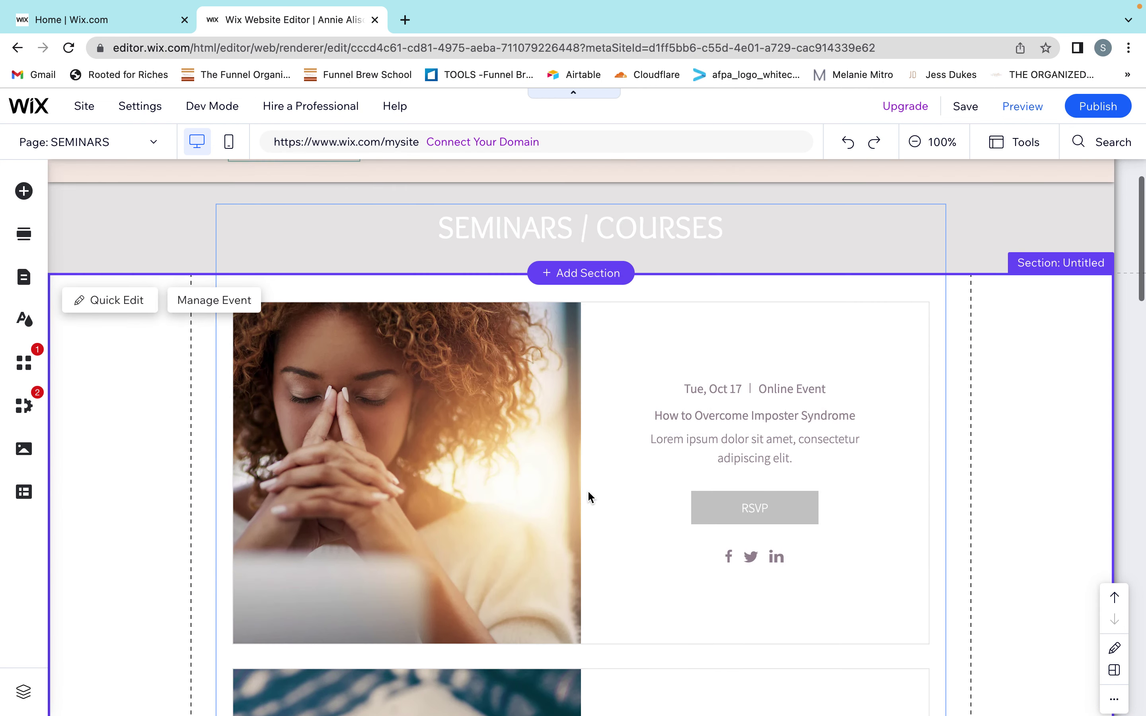
# - Open event management from the Seminars page's events widget and look through the published events
pyautogui.click(595, 380)
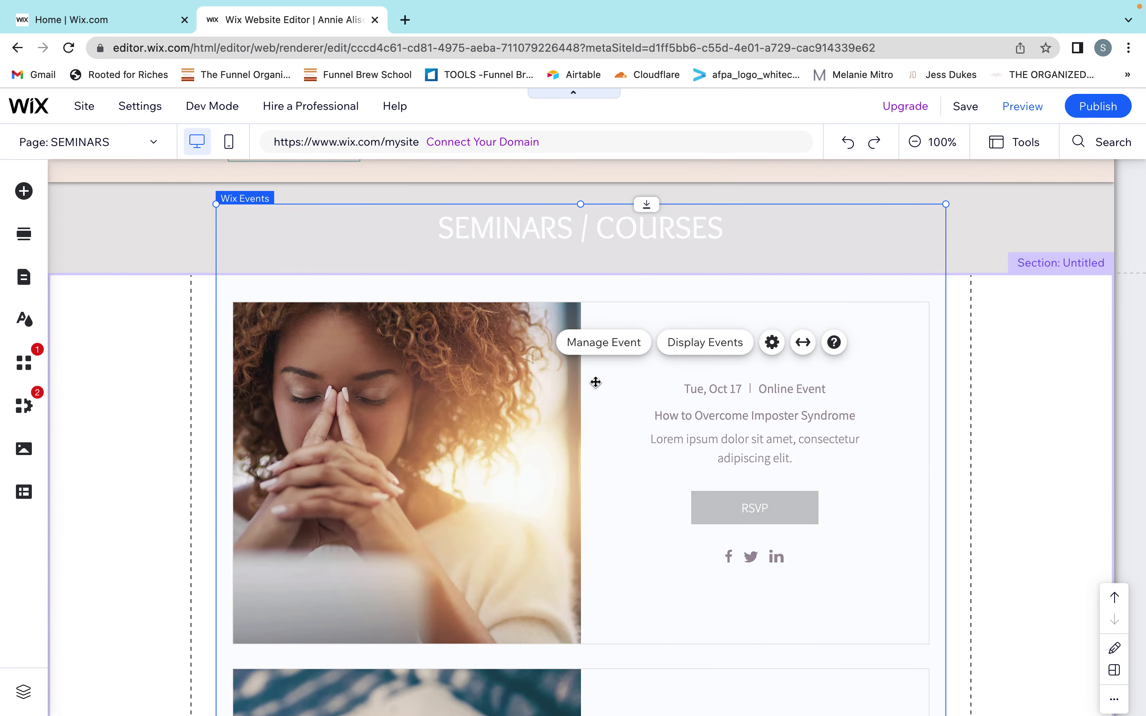
pyautogui.click(617, 351)
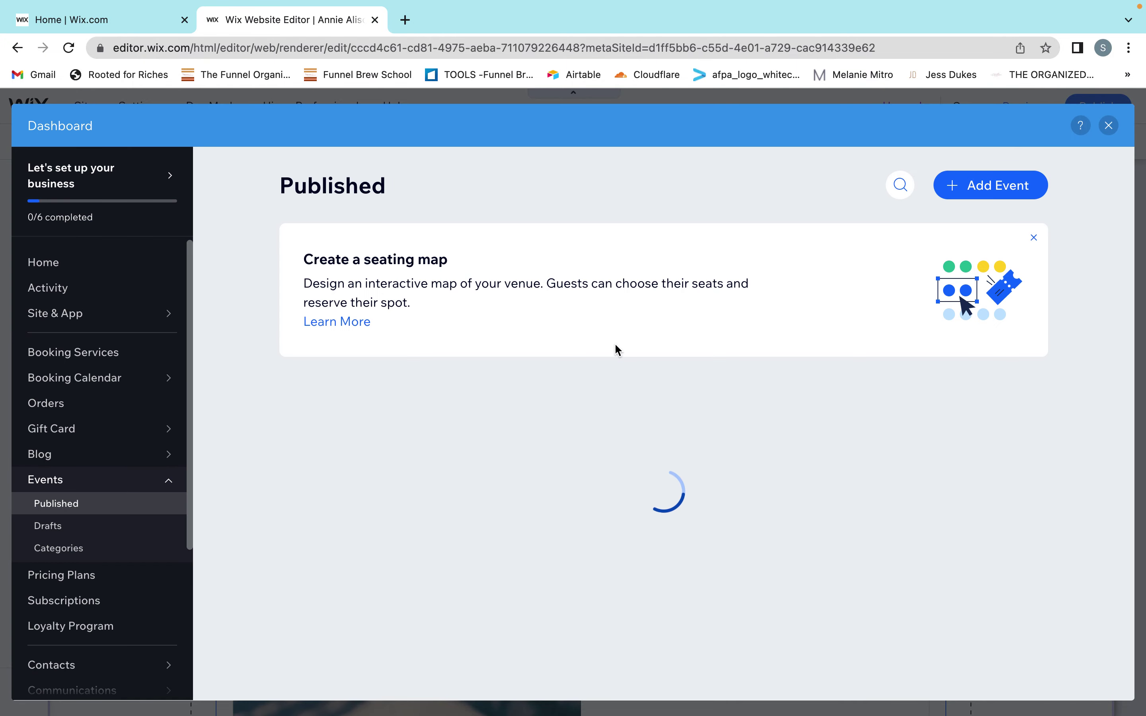
pyautogui.scroll(-2, 987, 473)
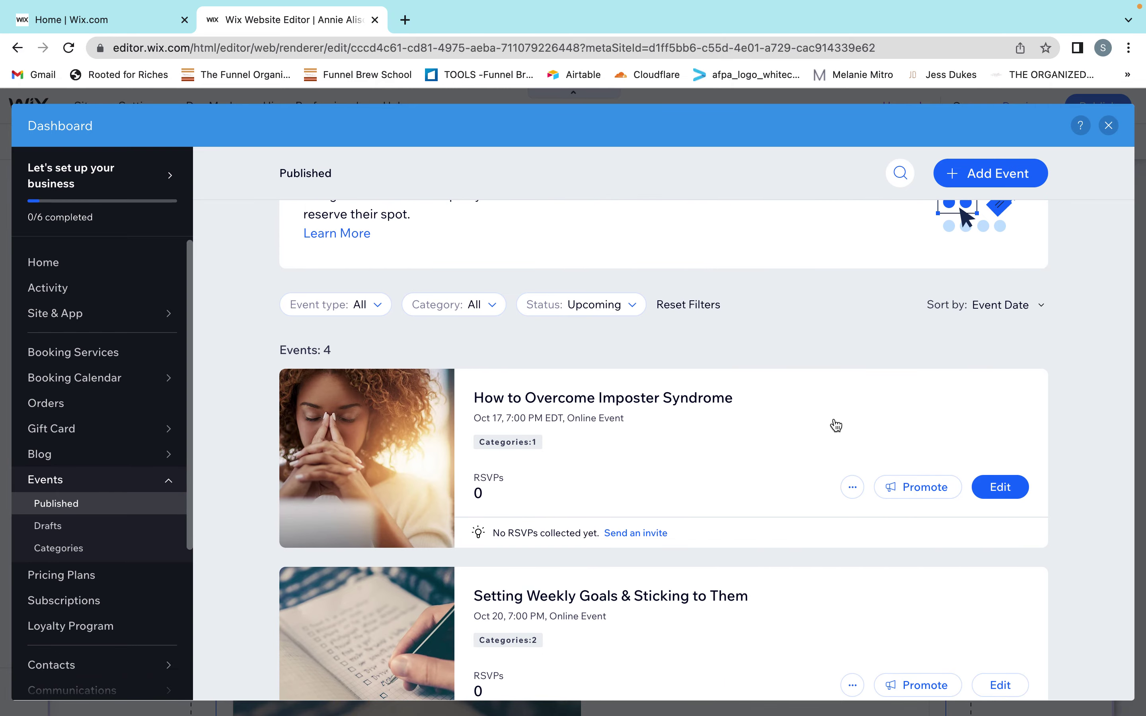
pyautogui.scroll(-2, 777, 392)
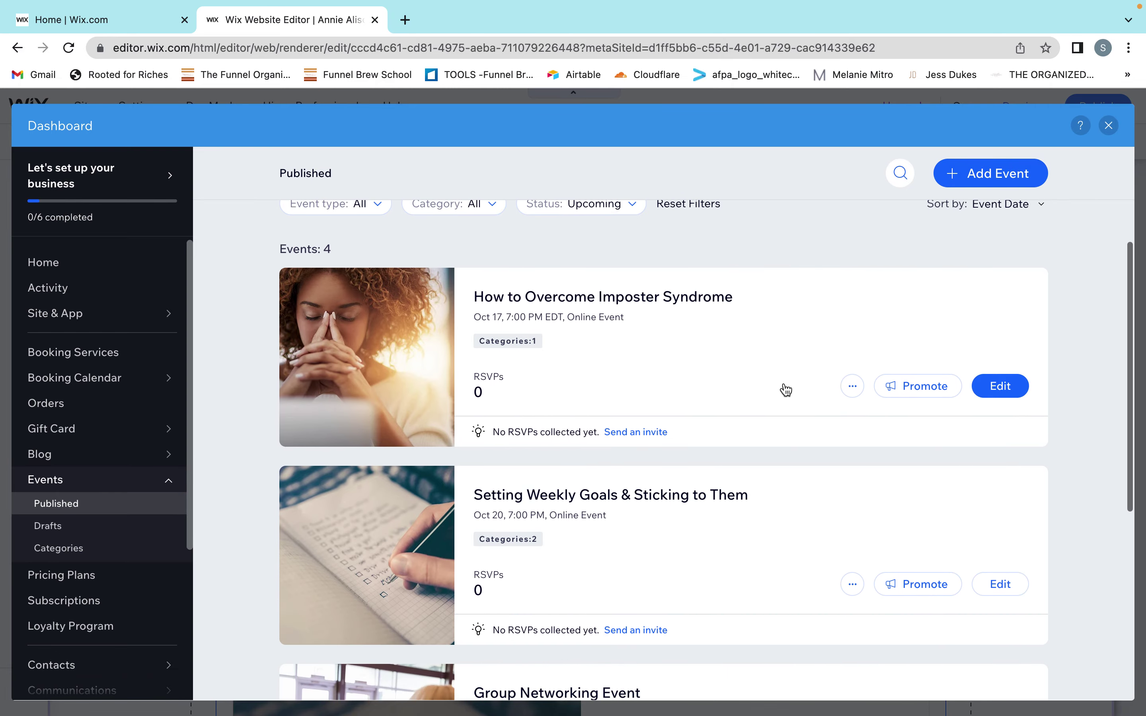
# - Open the "How to Overcome Imposter Syndrome" event, examine its general, date, location and description settings, and close the dashboard
pyautogui.click(1015, 390)
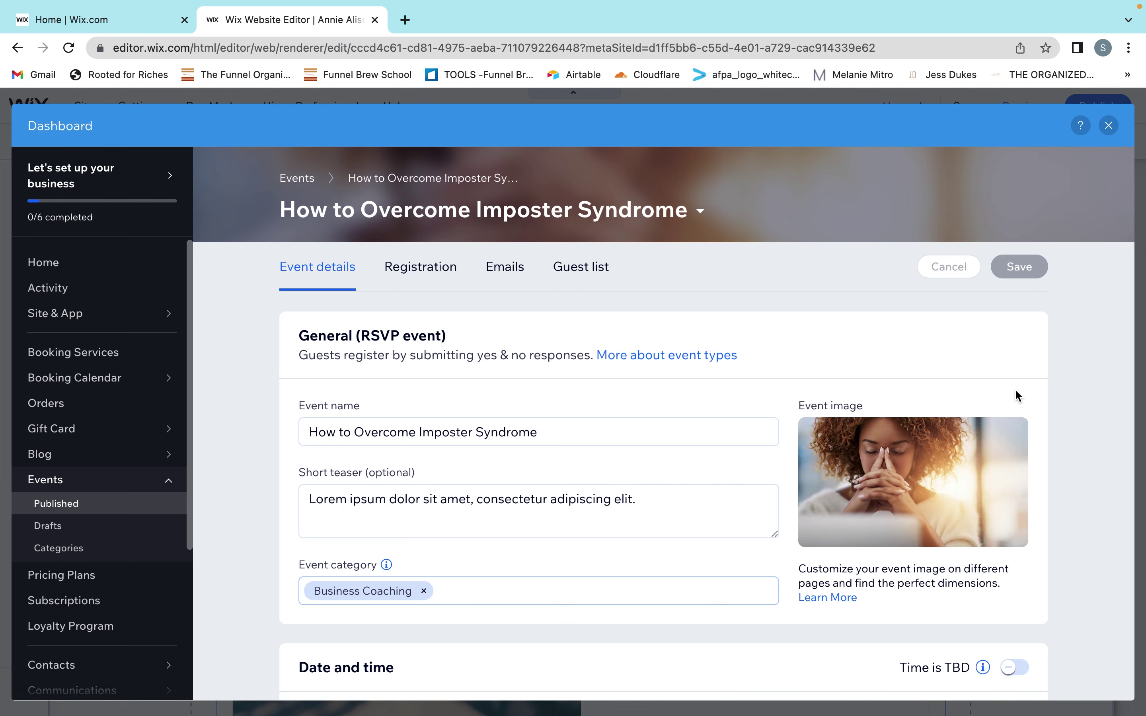
pyautogui.scroll(-3, 653, 431)
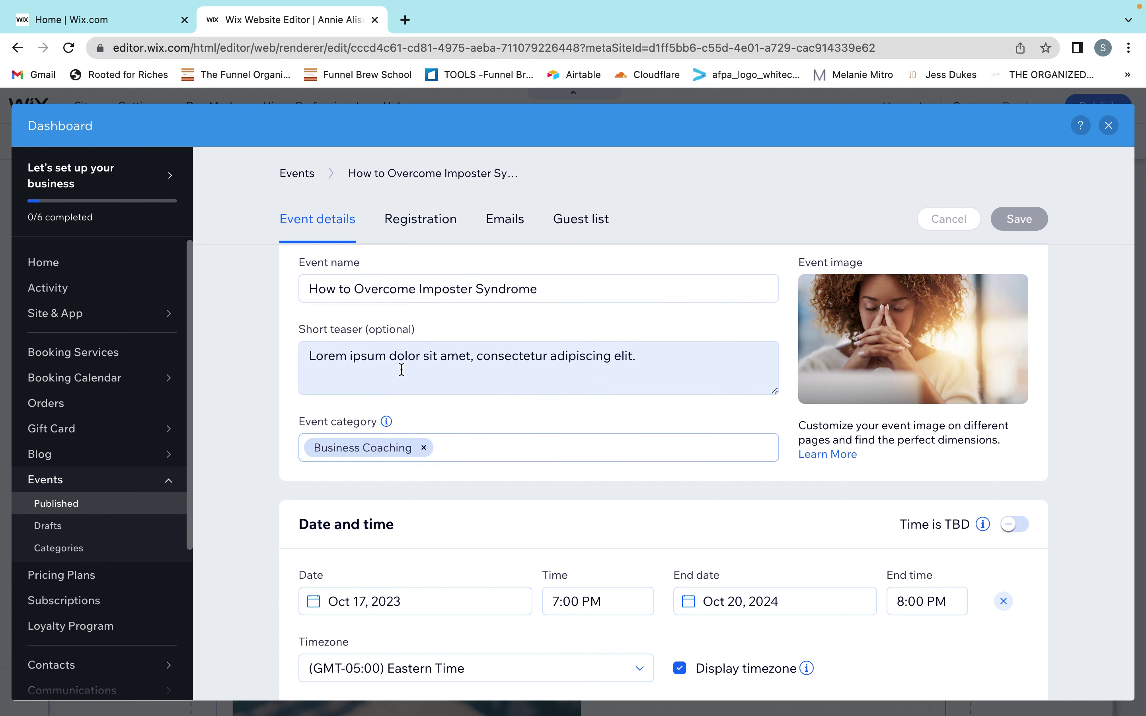
pyautogui.scroll(-1, 500, 474)
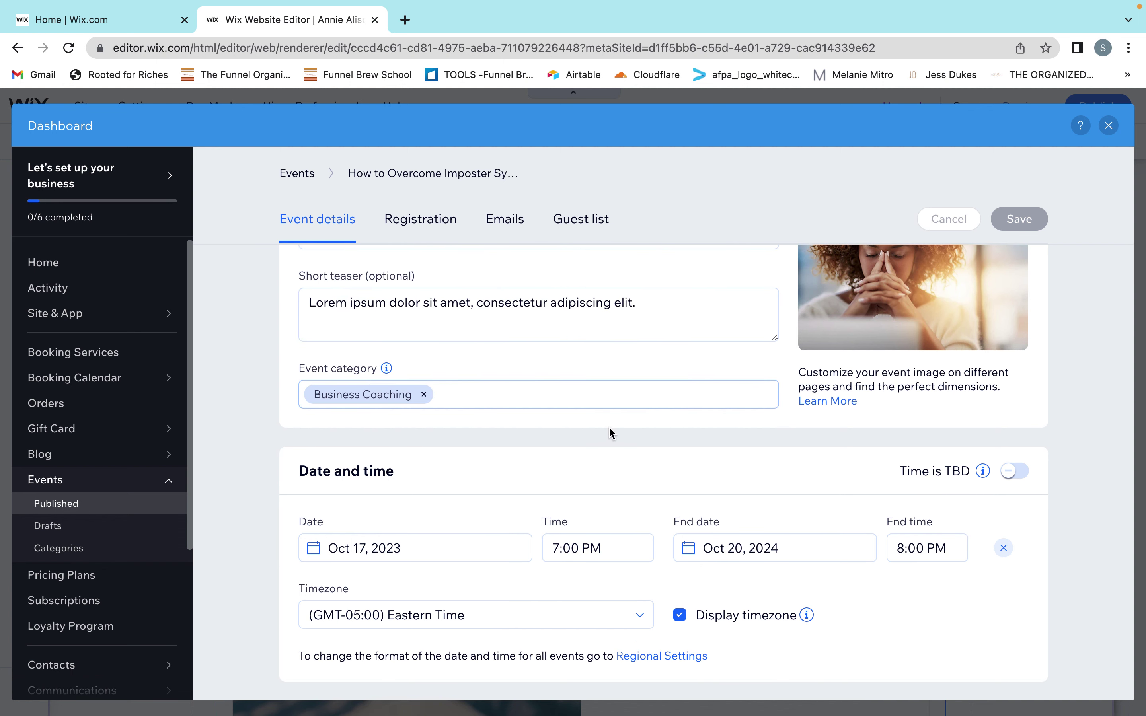
pyautogui.scroll(-2, 609, 431)
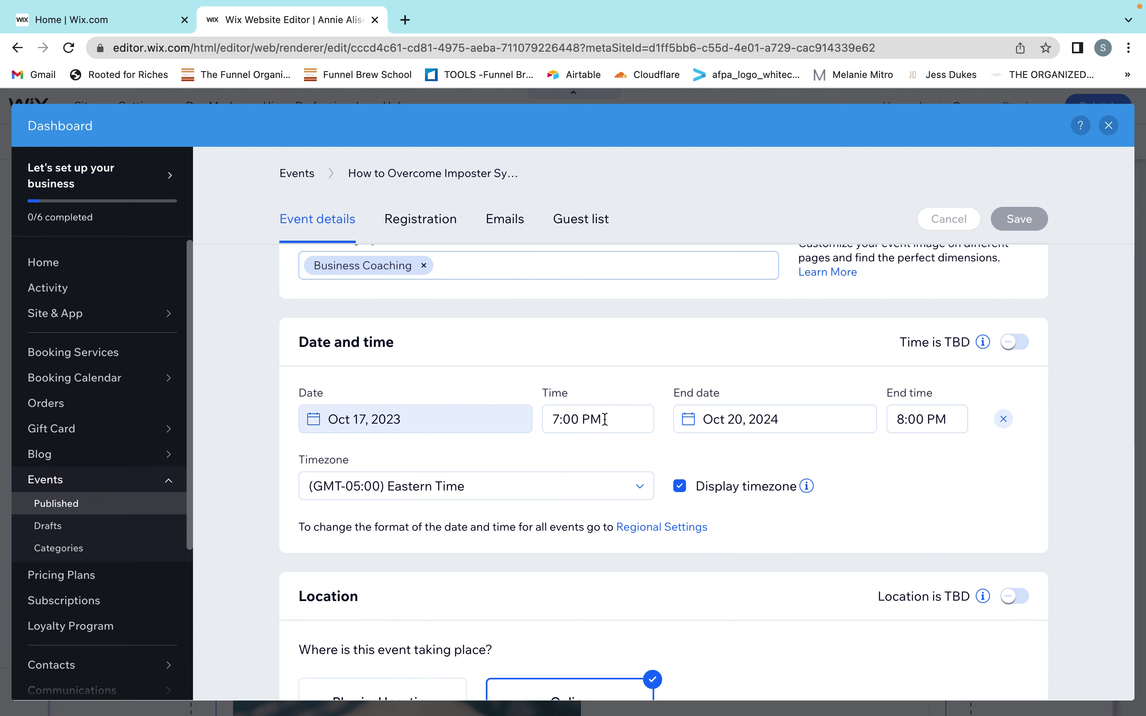
pyautogui.scroll(-3, 874, 443)
pyautogui.scroll(-1, 729, 525)
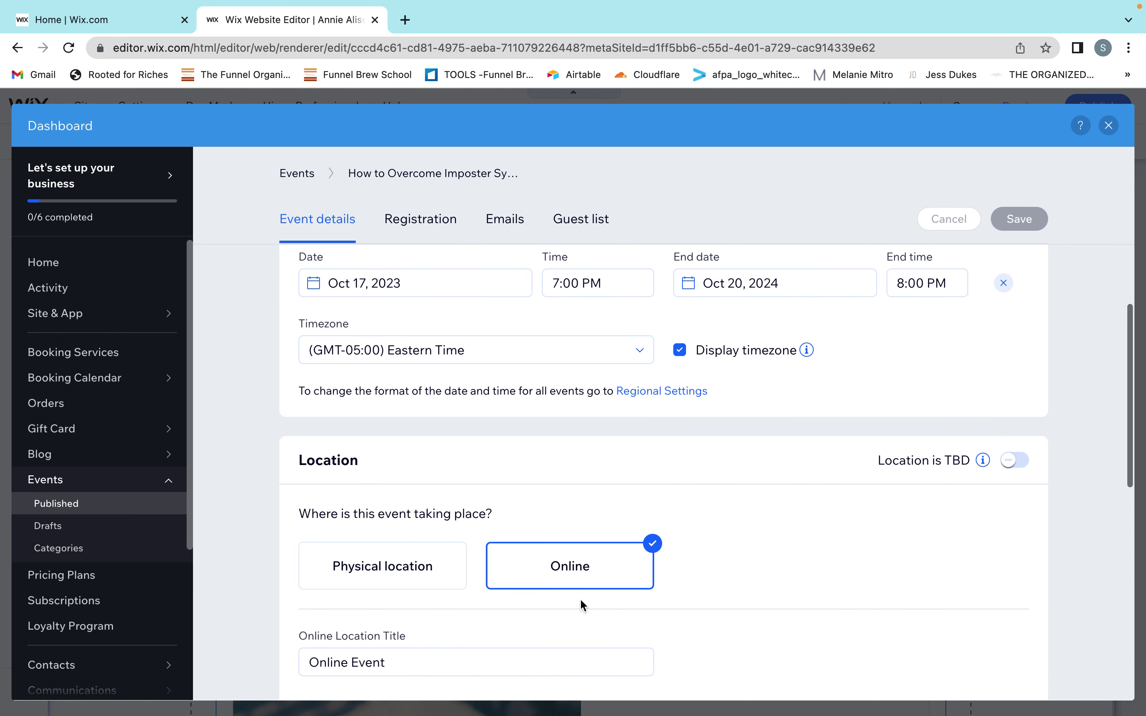
pyautogui.scroll(-6, 767, 533)
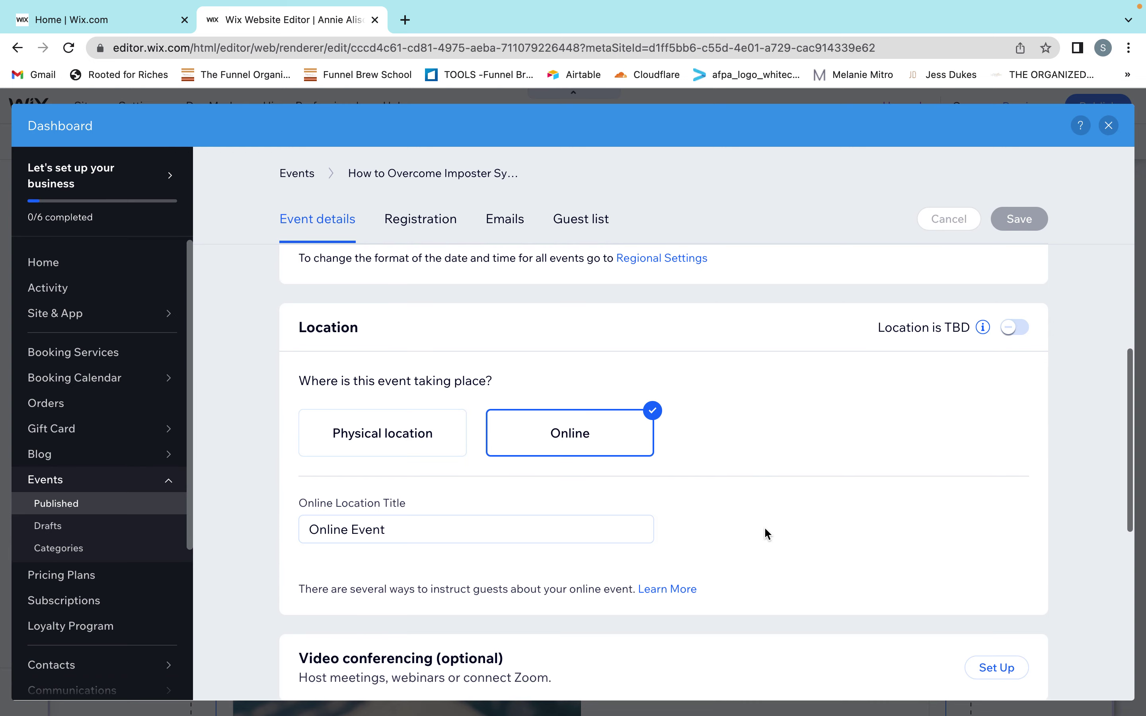
pyautogui.scroll(-6, 766, 531)
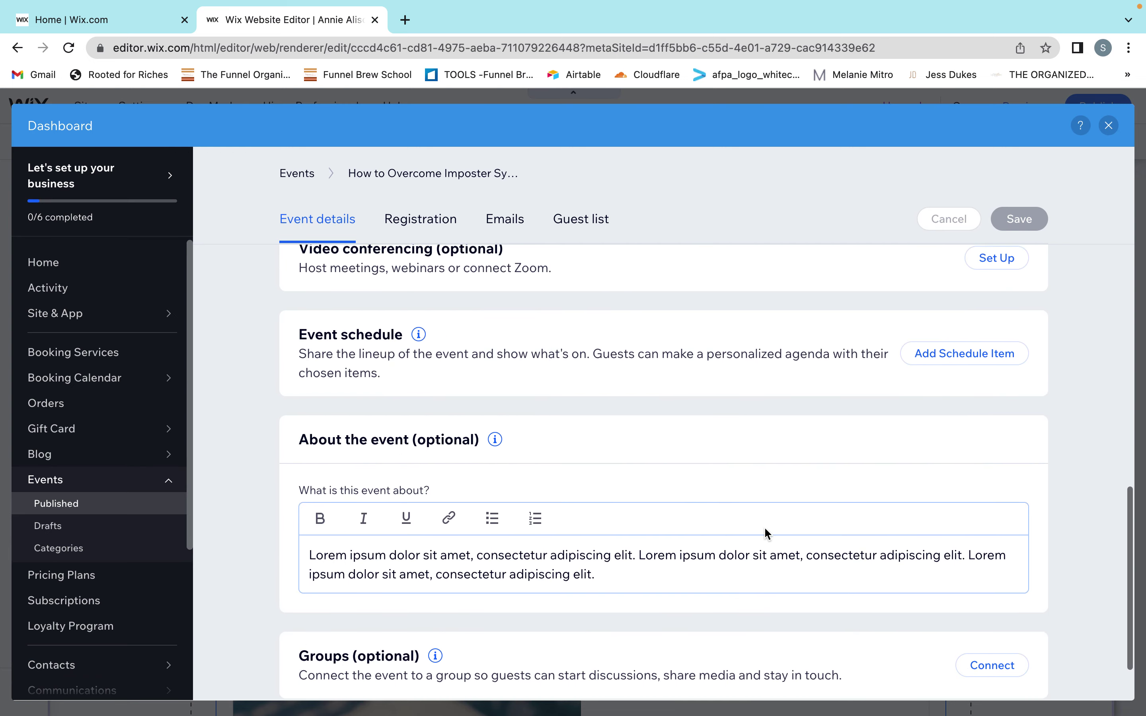
pyautogui.scroll(13, 764, 527)
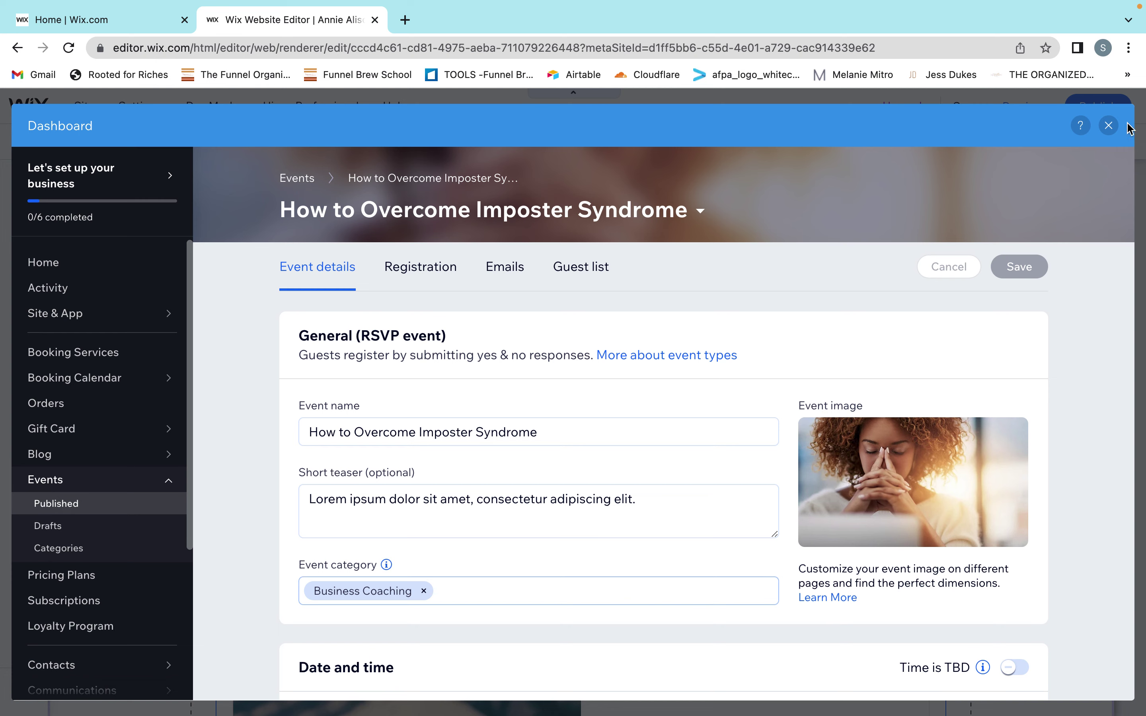
pyautogui.click(1108, 125)
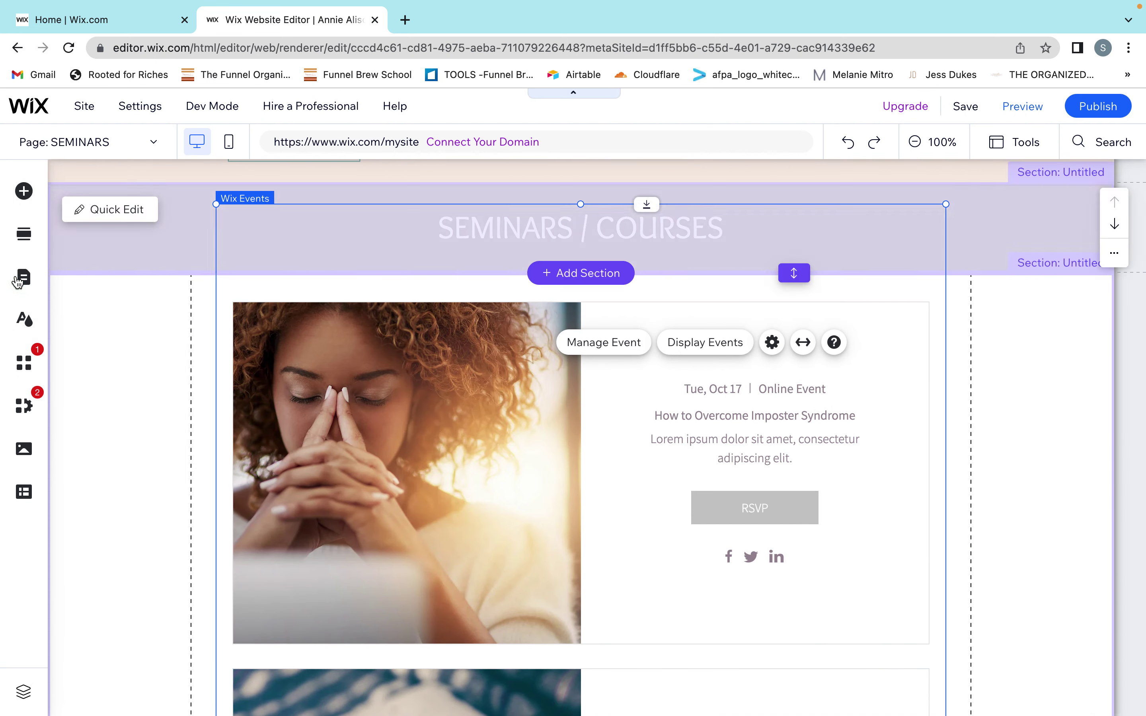
# - Open the Blog page for editing and view its list of posts
pyautogui.click(22, 279)
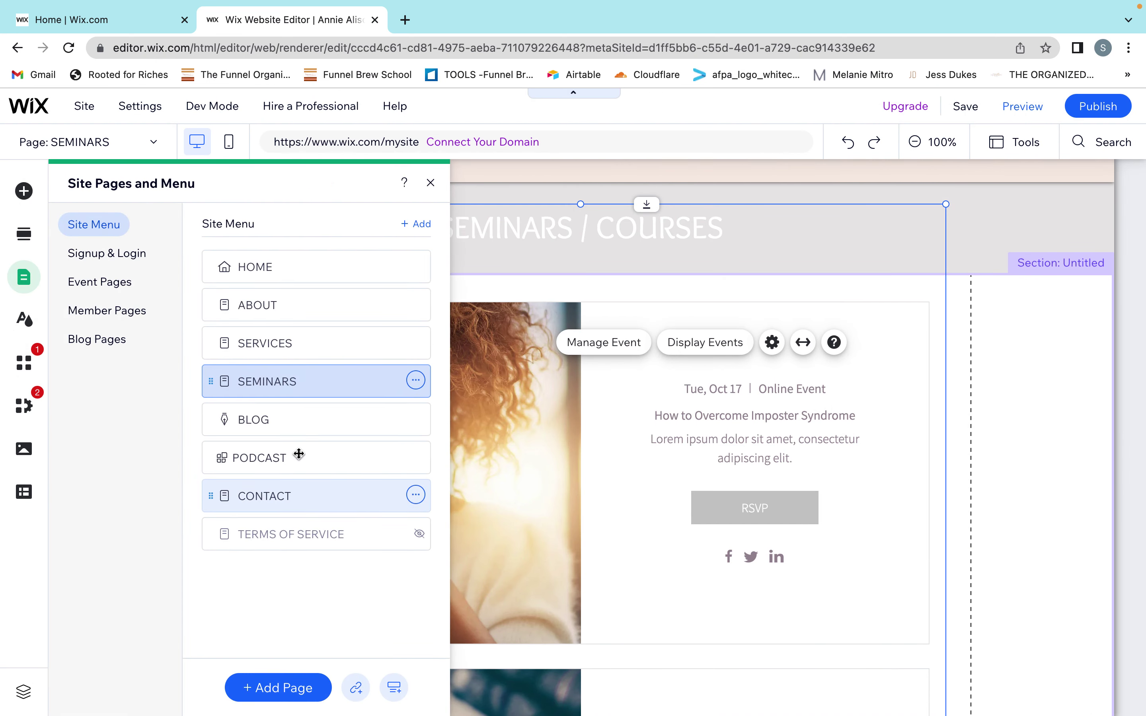
pyautogui.click(290, 423)
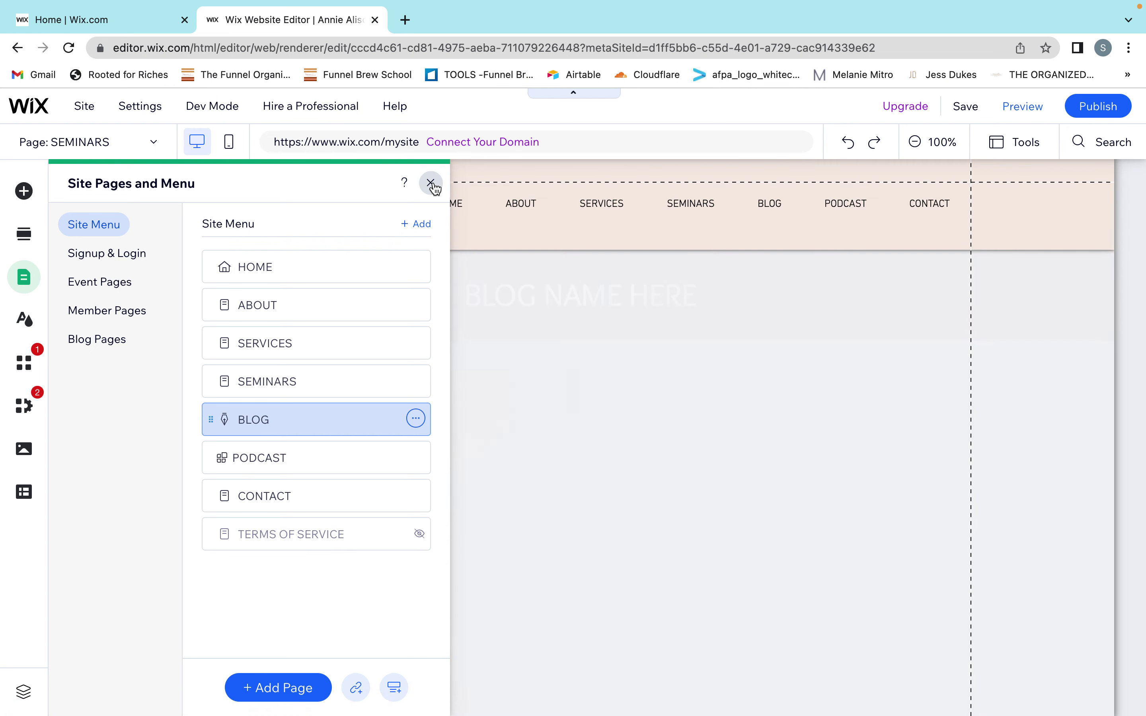
pyautogui.click(431, 184)
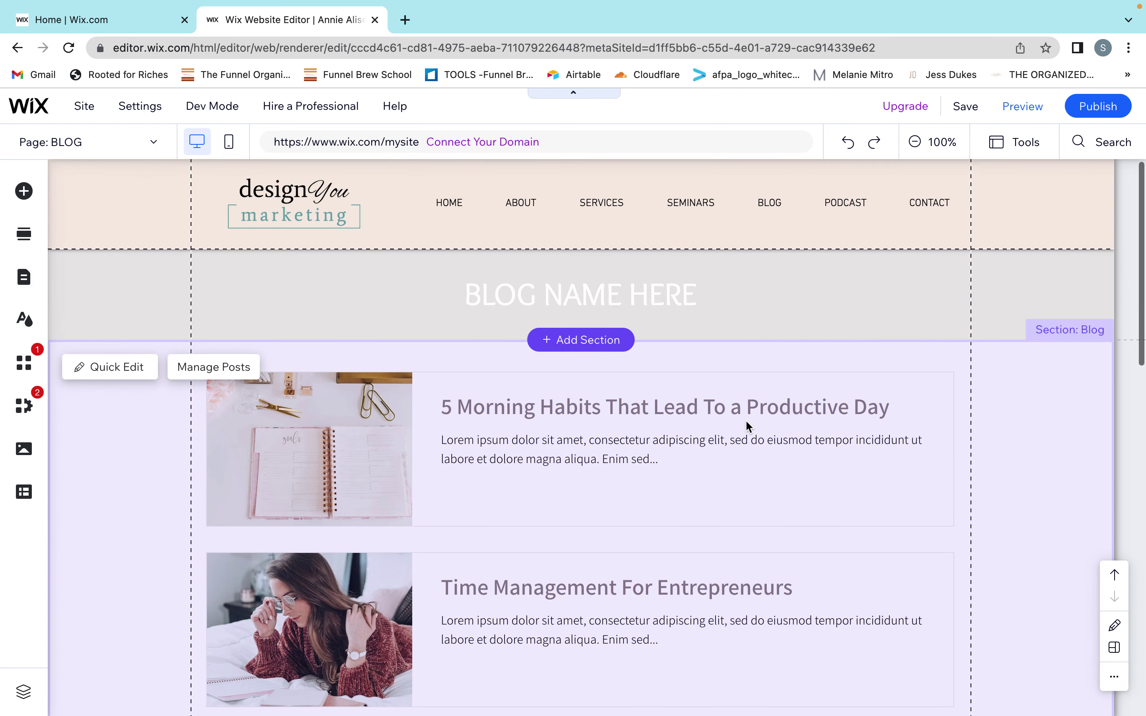
pyautogui.scroll(-2, 747, 426)
# - Open post management from the Blog page and open "5 Morning Habits That Lead To a Productive Day" for editing
pyautogui.click(576, 417)
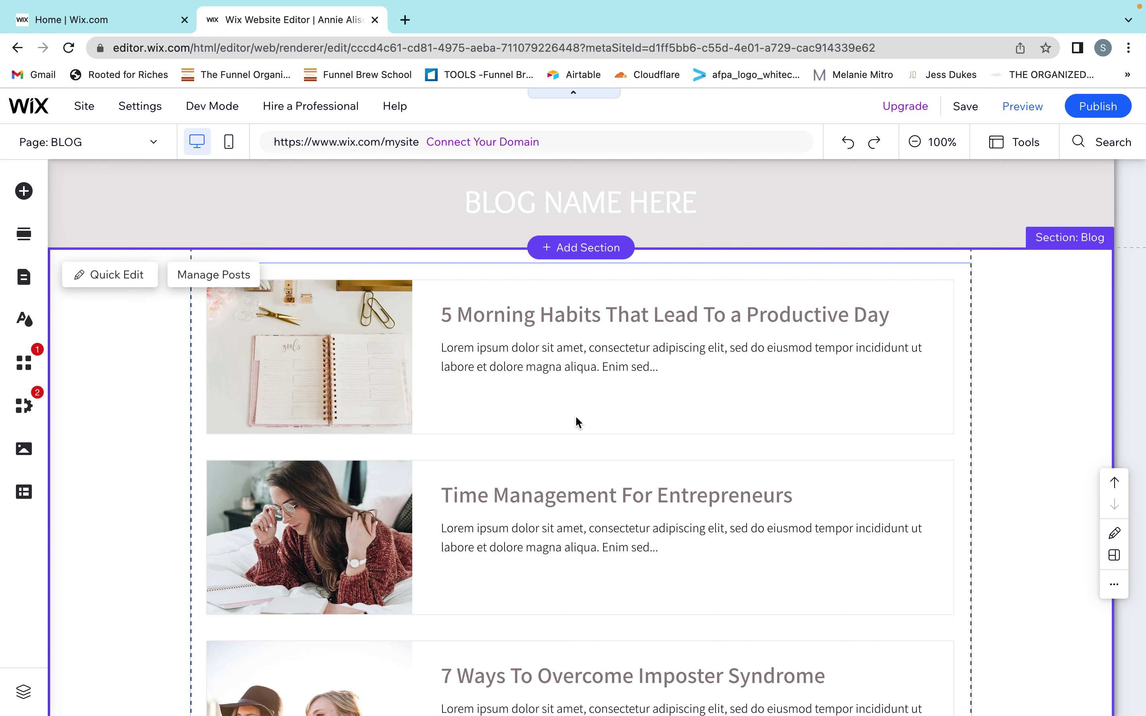
pyautogui.click(229, 280)
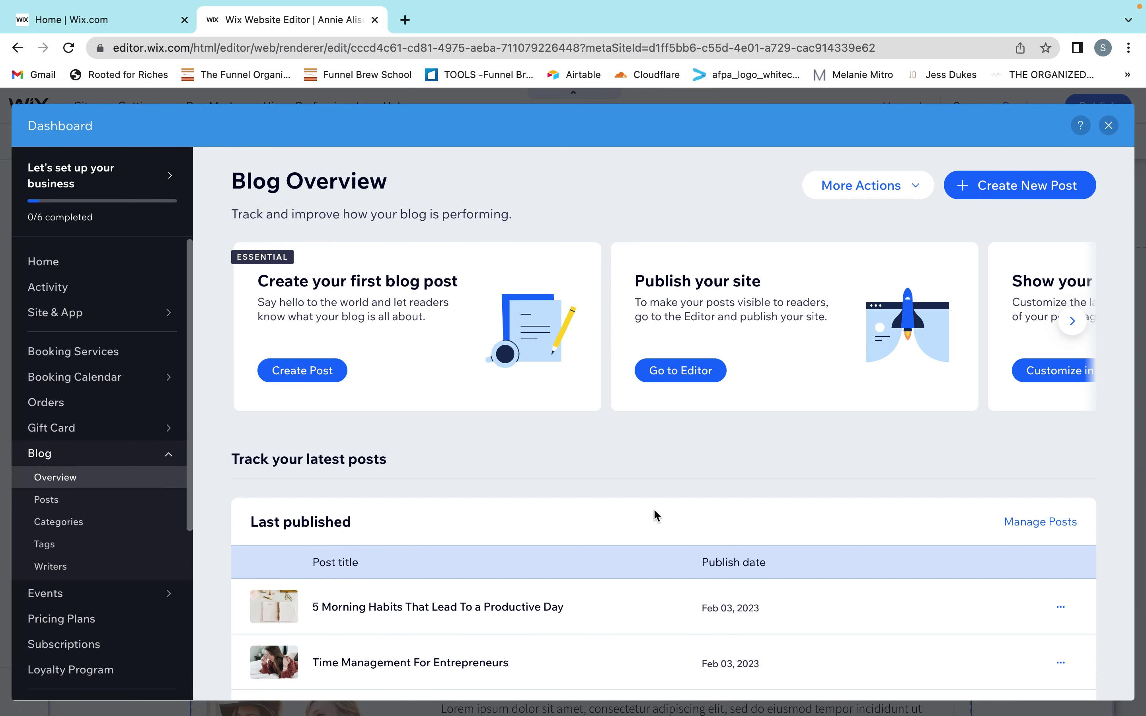
pyautogui.scroll(-3, 655, 515)
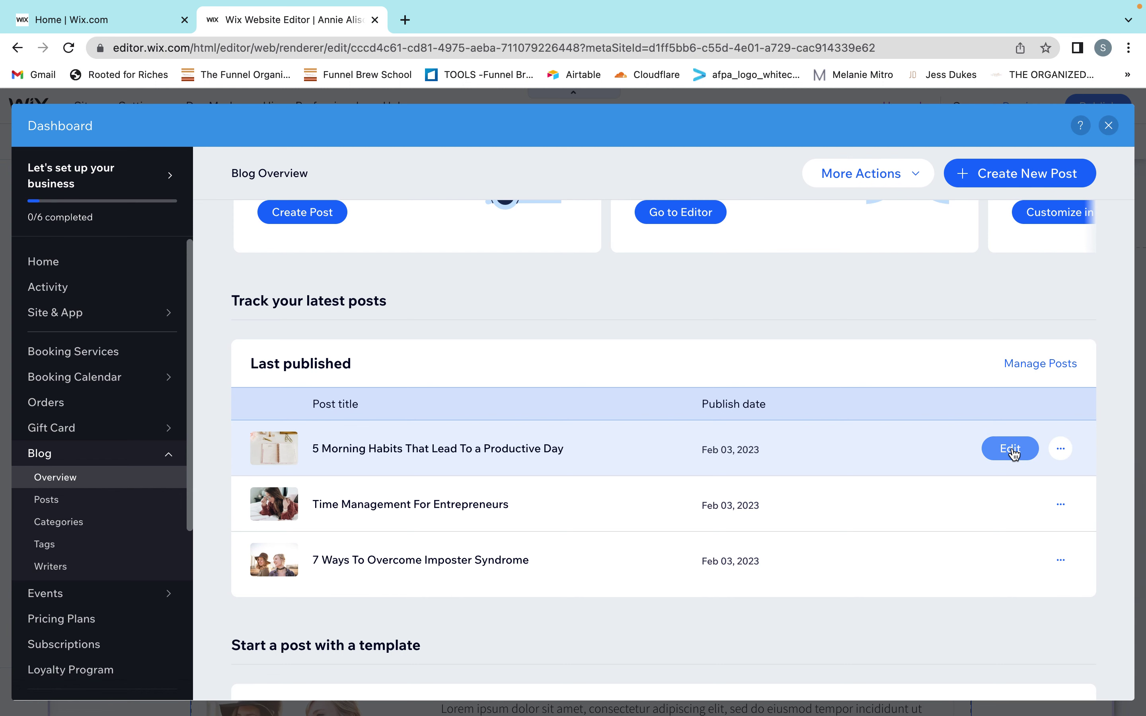
pyautogui.click(1012, 450)
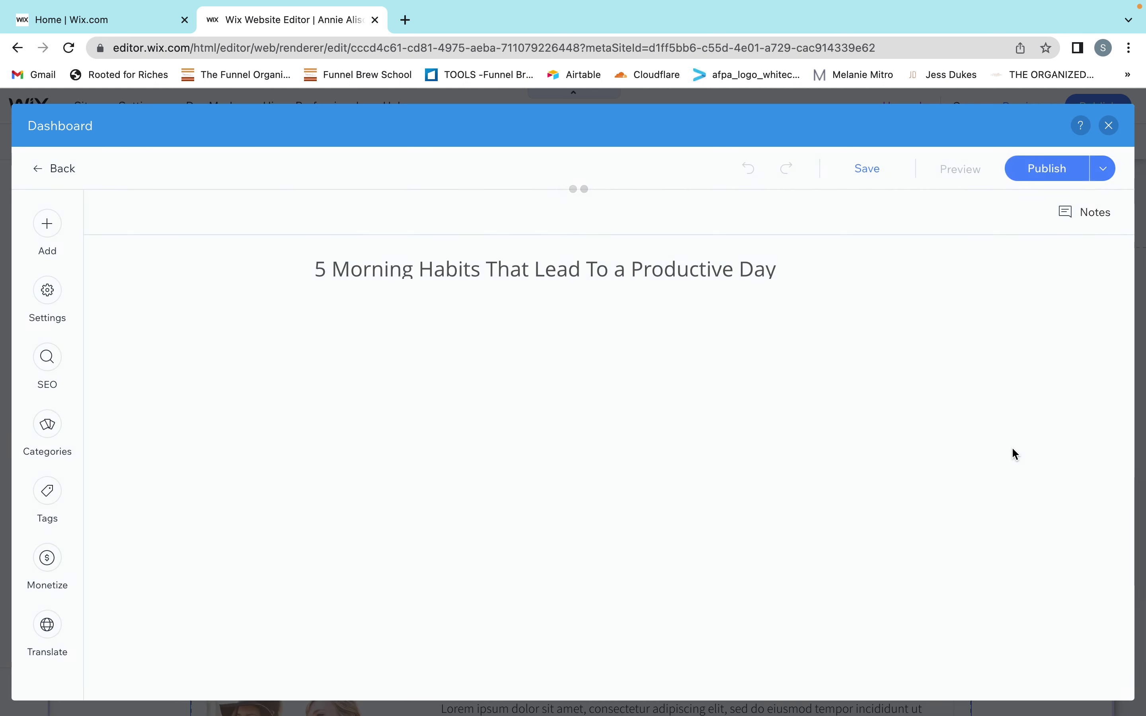
# - Examine the blog post's title, introduction, planner image and Habit One to Habit Five sections, selecting the image to see its options
pyautogui.scroll(-2, 980, 453)
pyautogui.scroll(2, 931, 455)
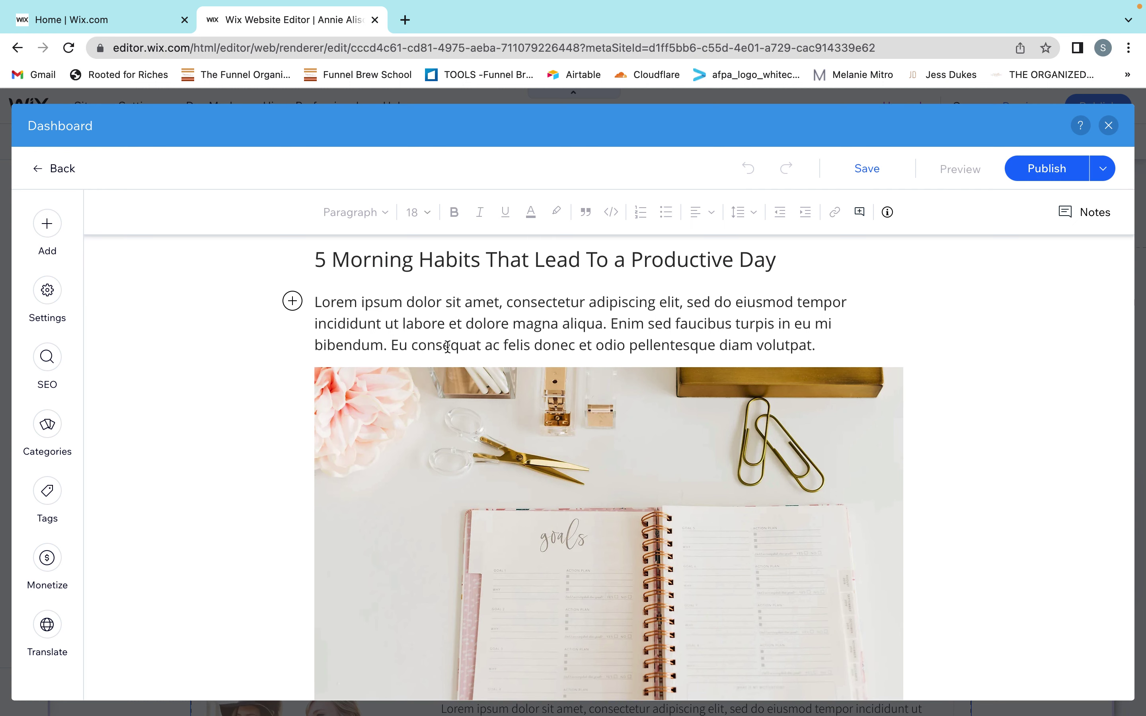
pyautogui.scroll(1, 511, 322)
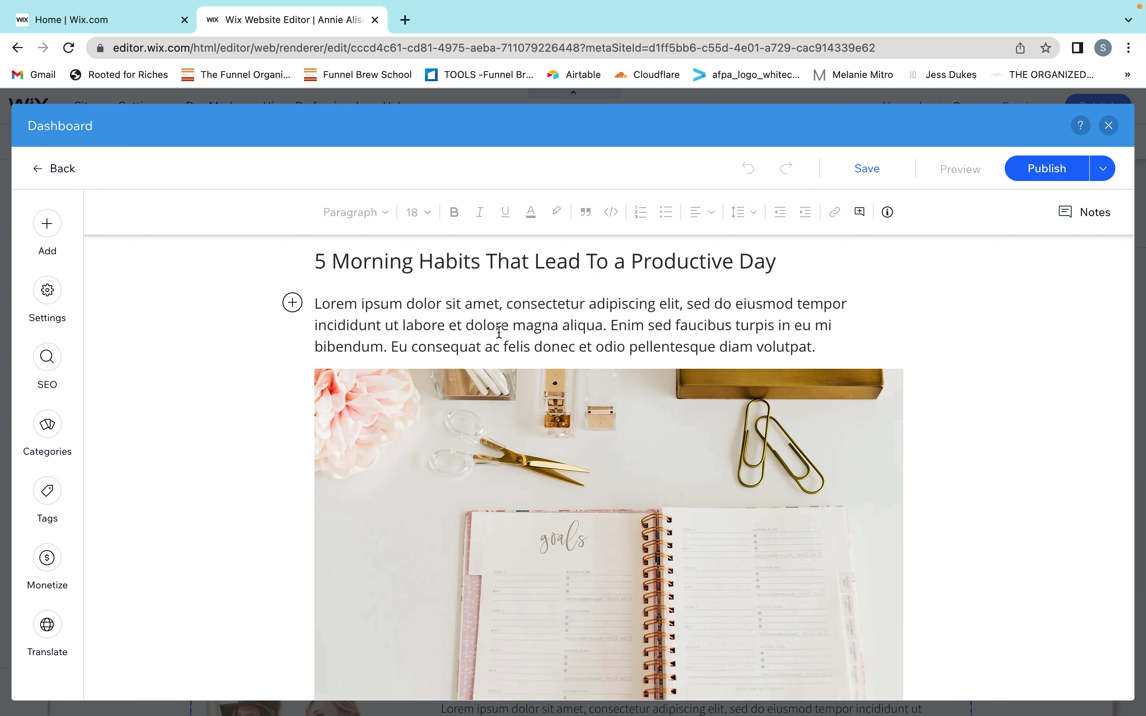
pyautogui.scroll(-5, 972, 430)
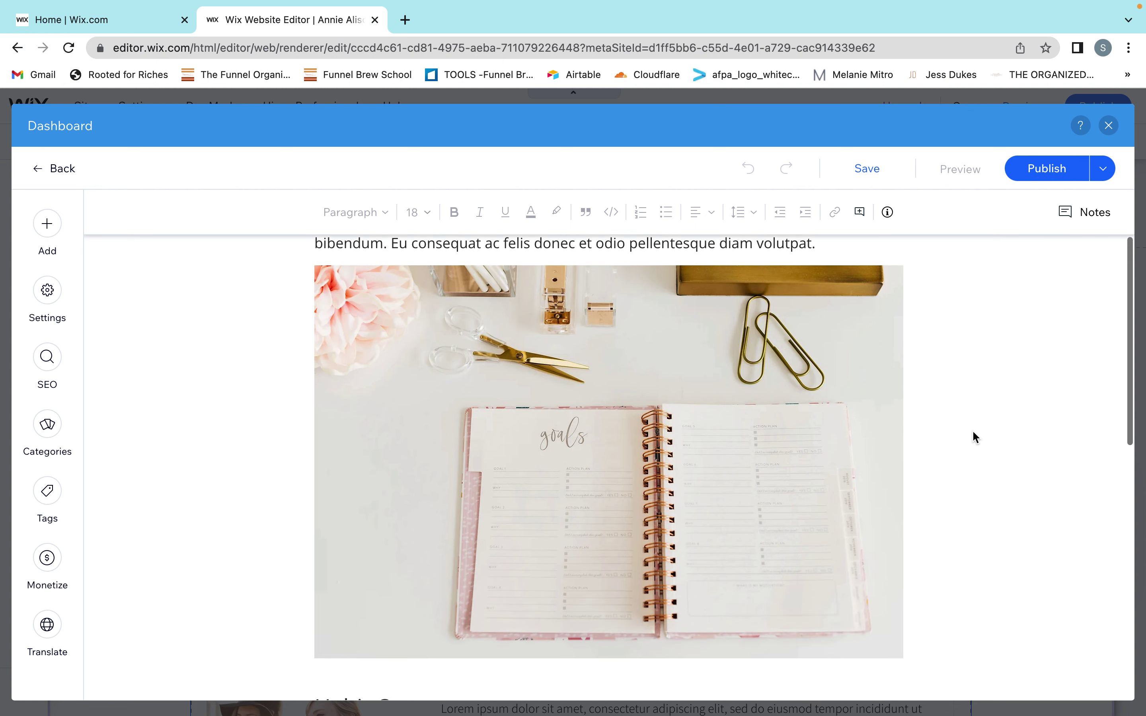
pyautogui.click(606, 380)
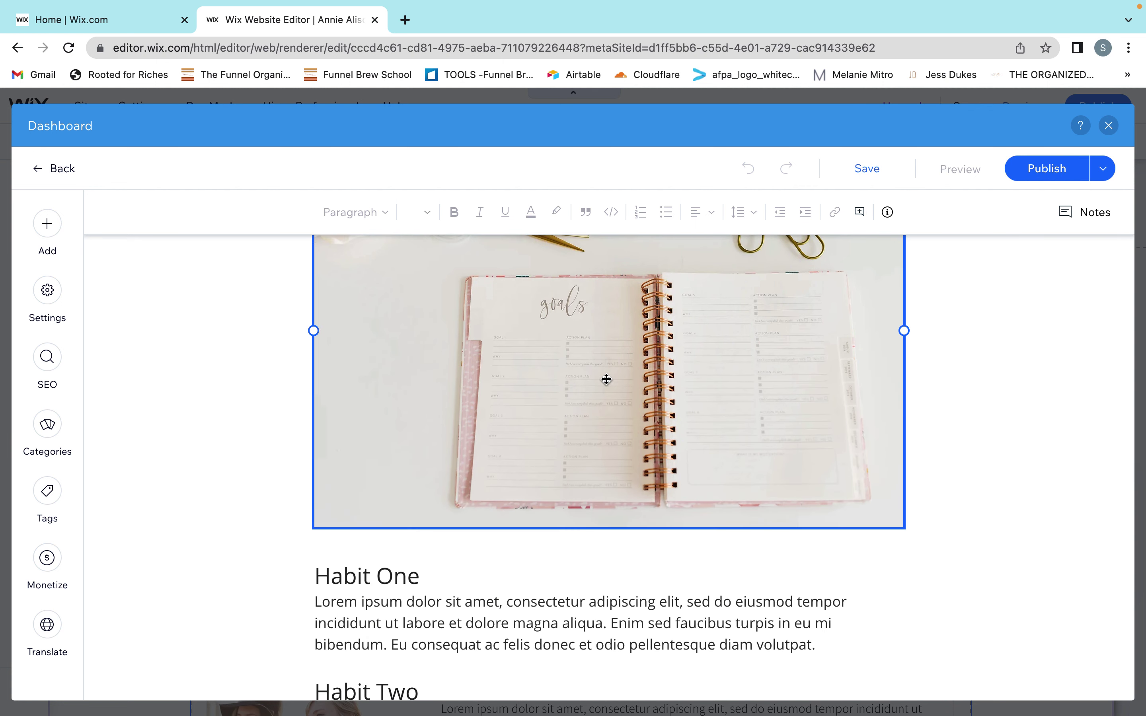
pyautogui.scroll(-3, 607, 380)
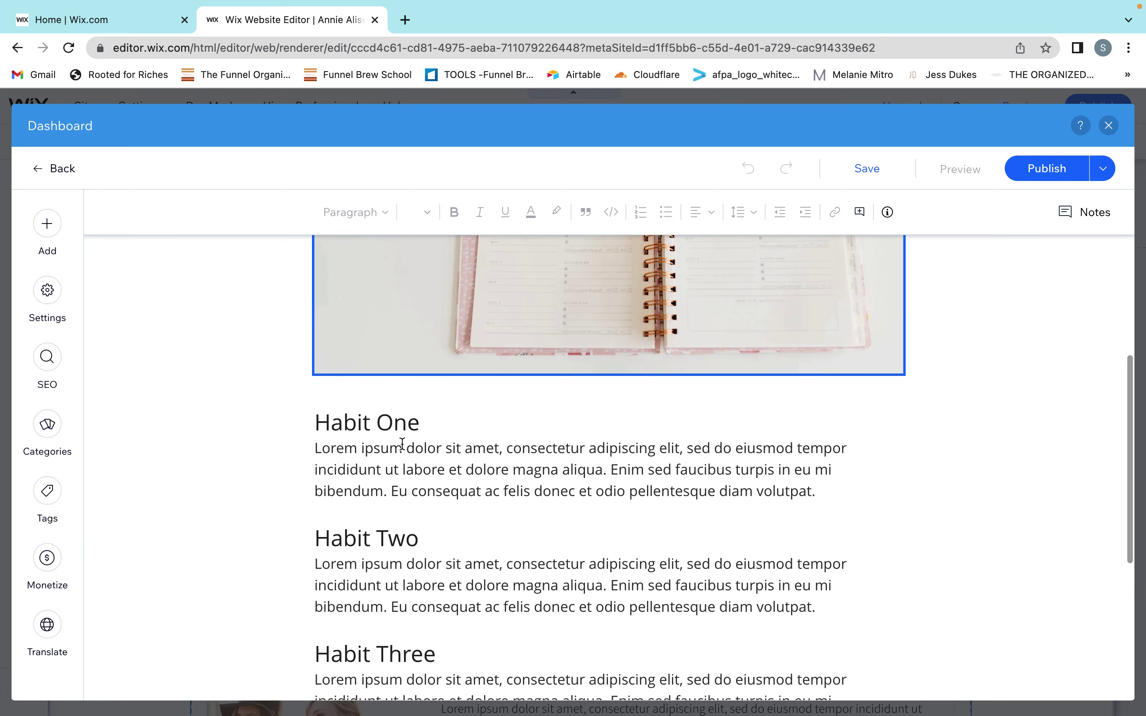
pyautogui.scroll(-3, 403, 442)
pyautogui.scroll(-4, 402, 442)
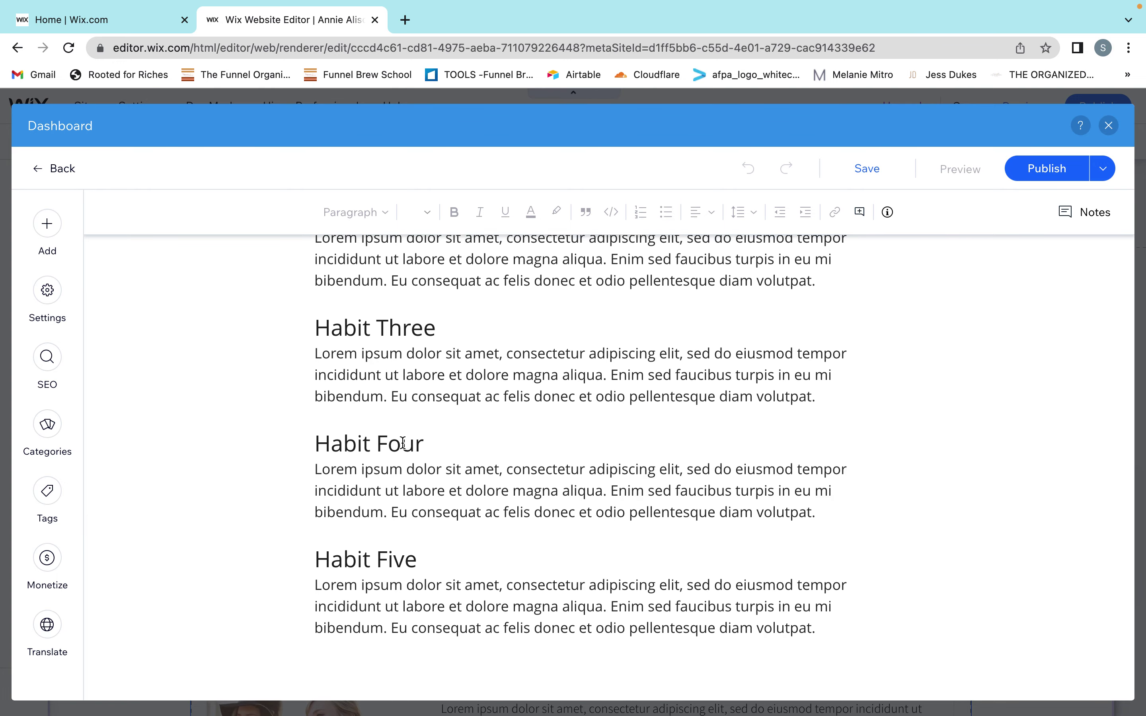
pyautogui.scroll(6, 403, 442)
pyautogui.scroll(8, 403, 442)
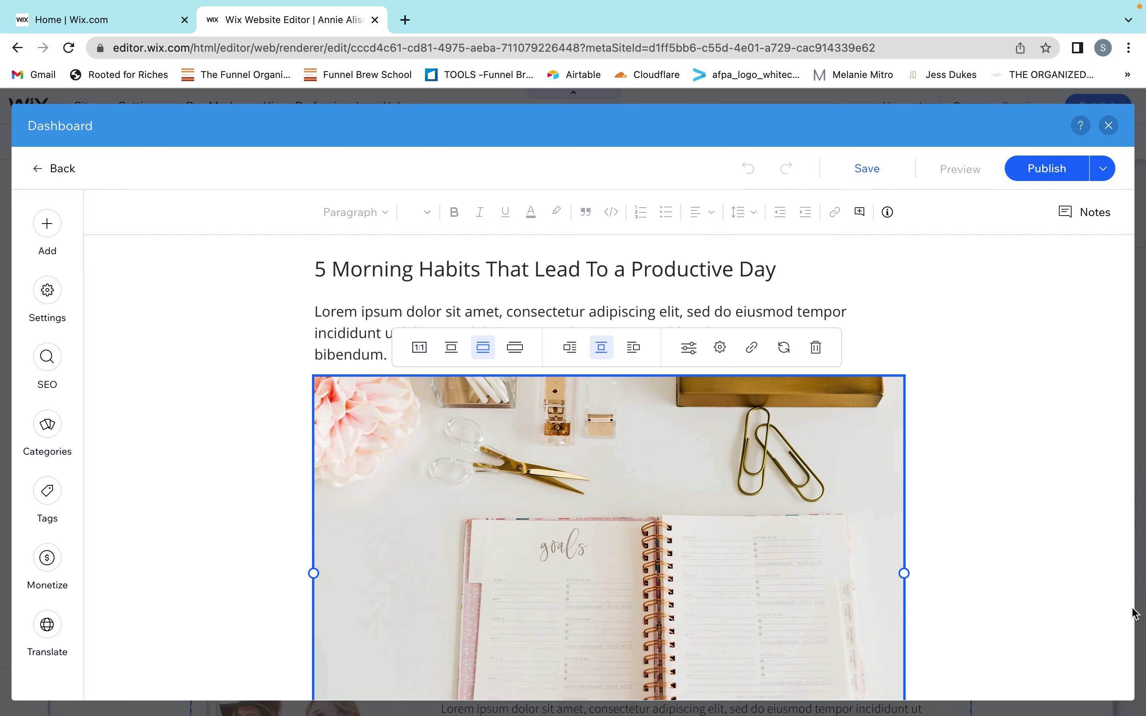
pyautogui.scroll(-2, 1111, 566)
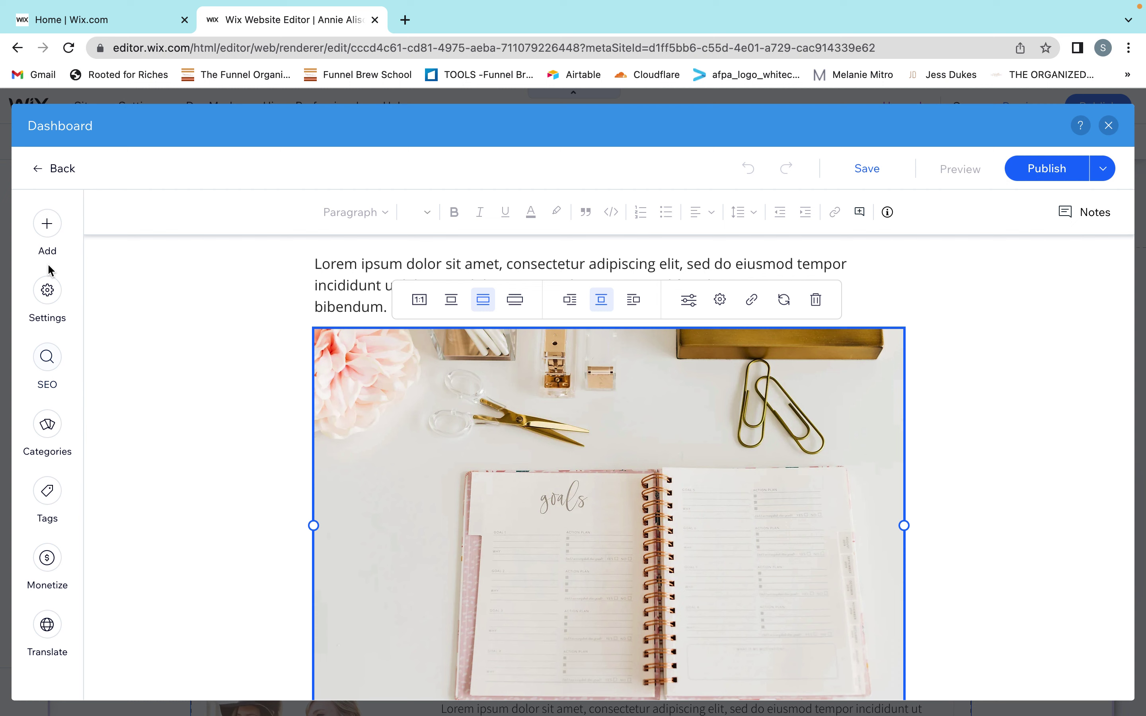
# - View the elements that can be added to the post and examine its basic SEO settings, including URL slug, title tag and meta description
pyautogui.click(52, 227)
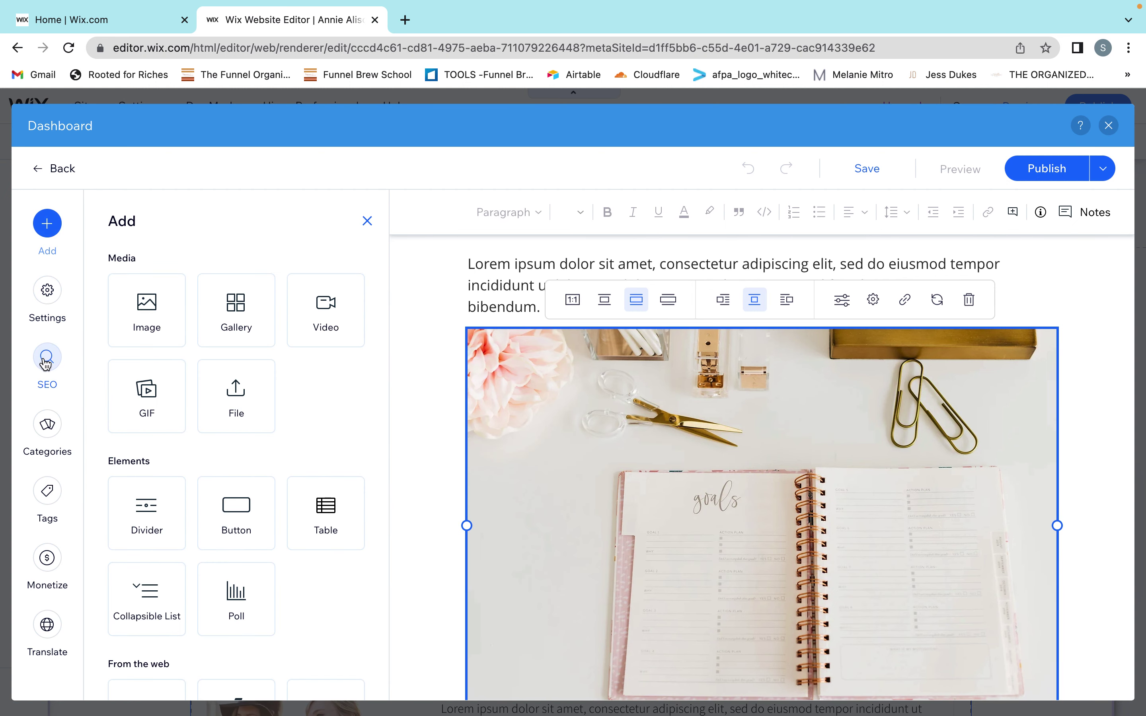
pyautogui.click(46, 365)
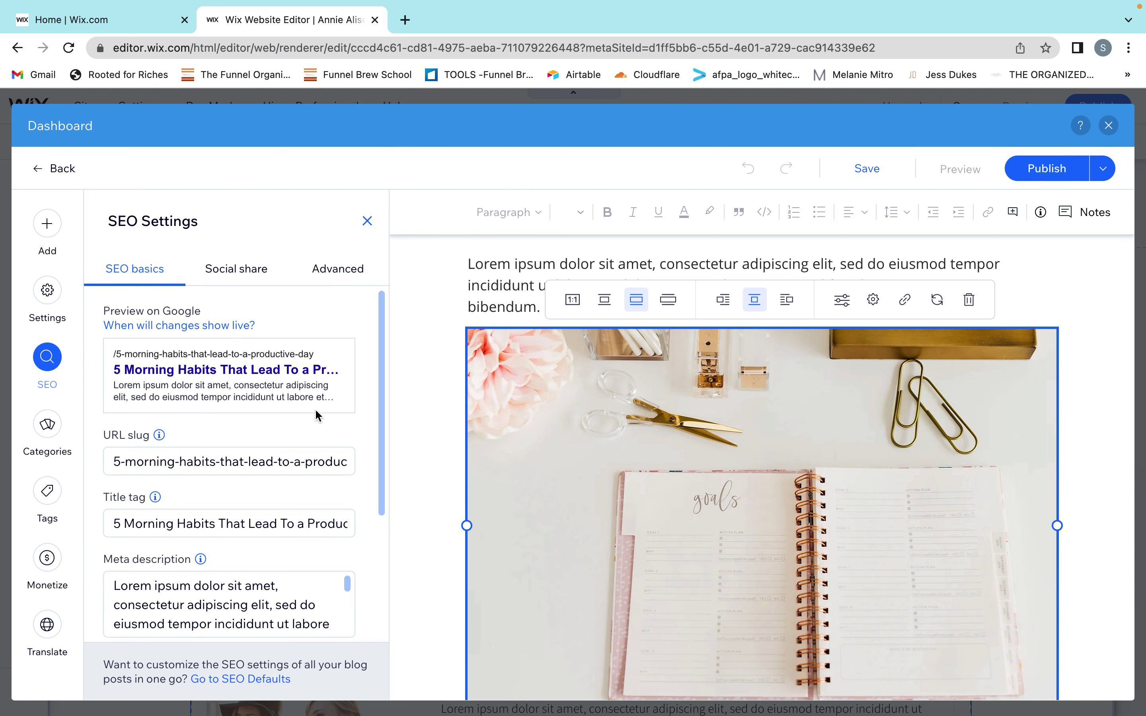
pyautogui.scroll(-2, 222, 403)
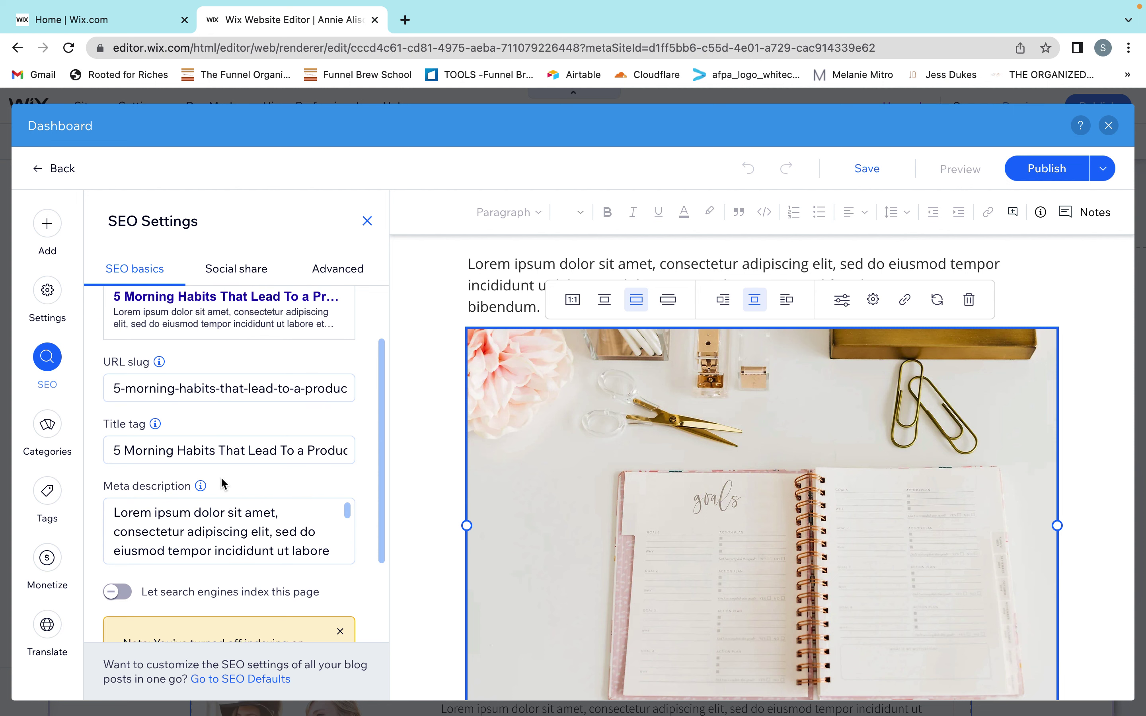
pyautogui.scroll(-1, 222, 483)
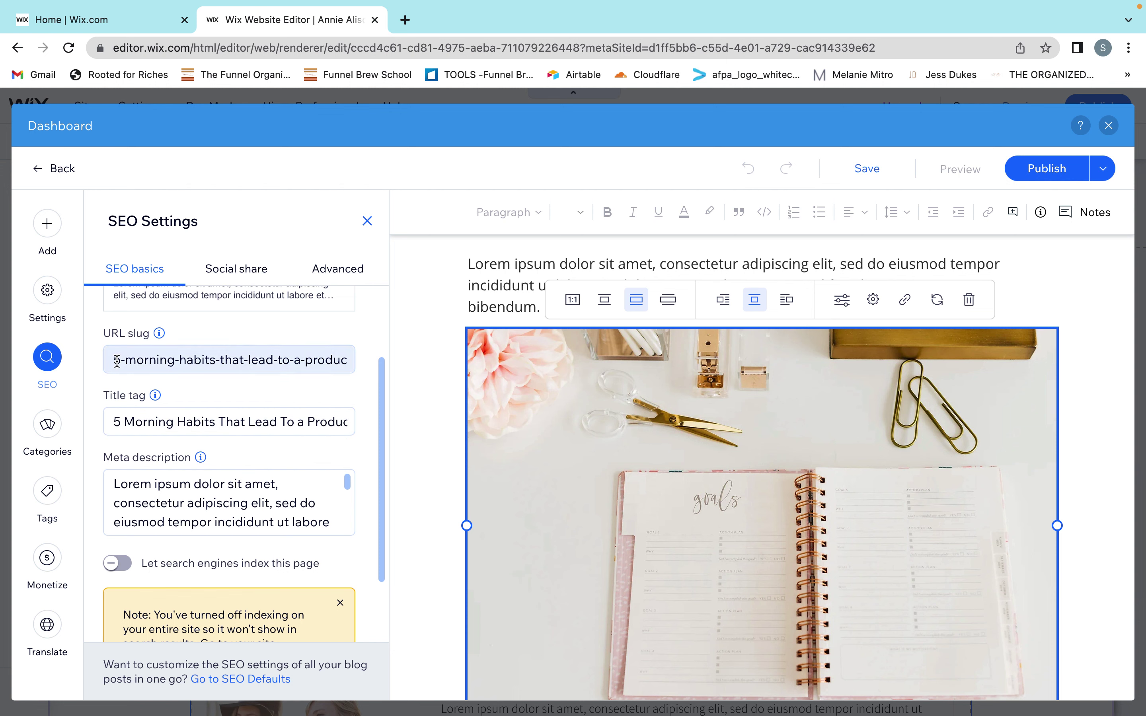
pyautogui.scroll(-10, 305, 517)
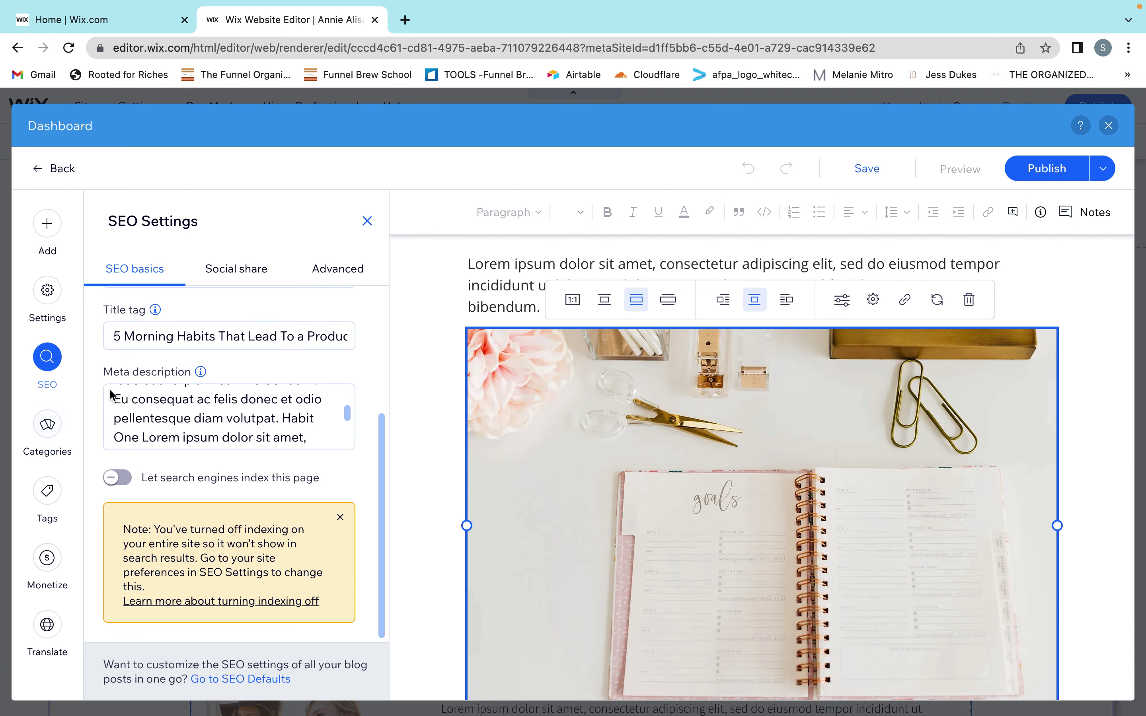
# - View the blog post's category and tag settings
pyautogui.click(48, 427)
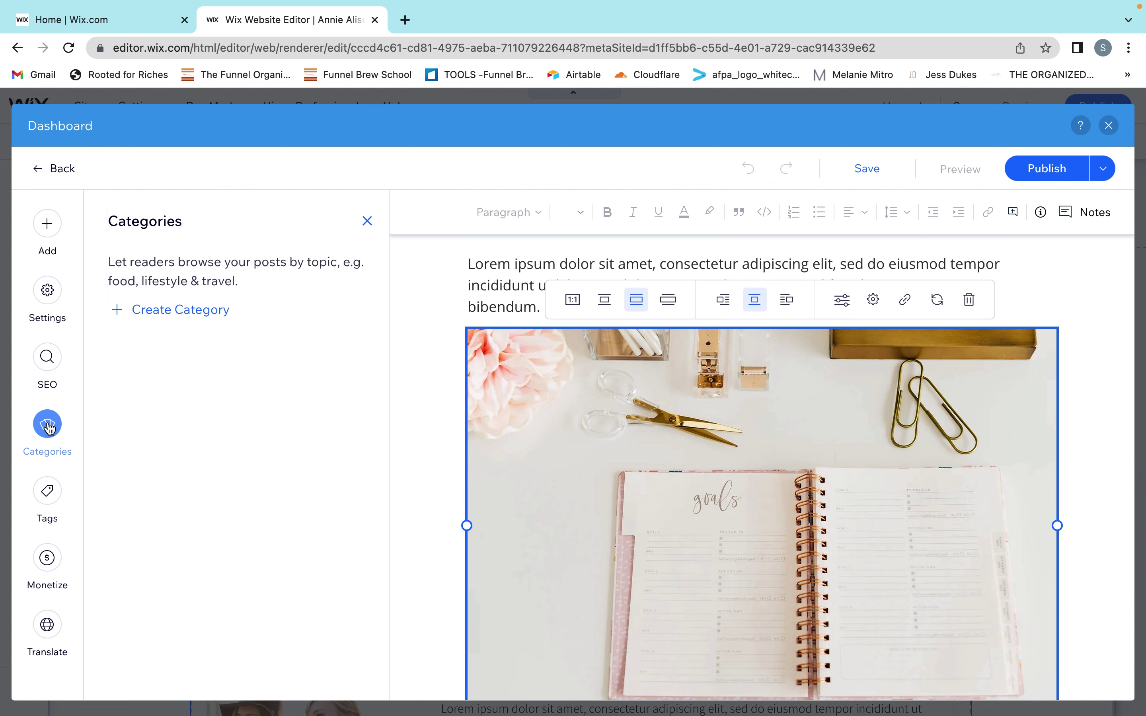
pyautogui.click(49, 508)
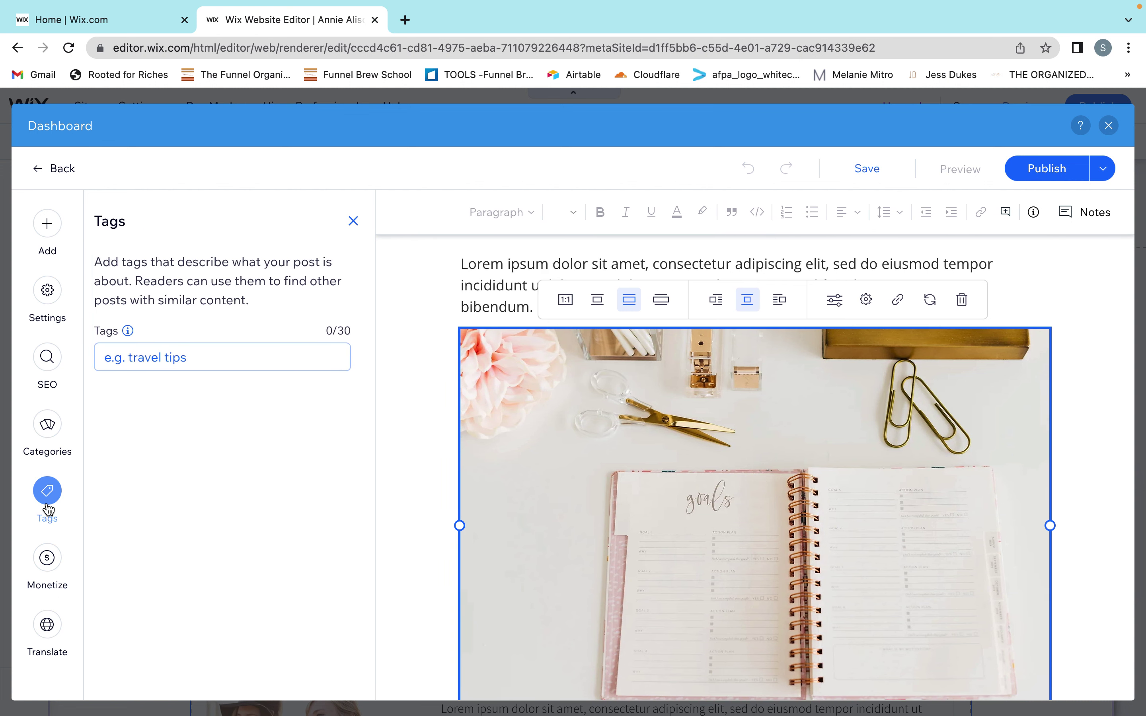
pyautogui.click(47, 426)
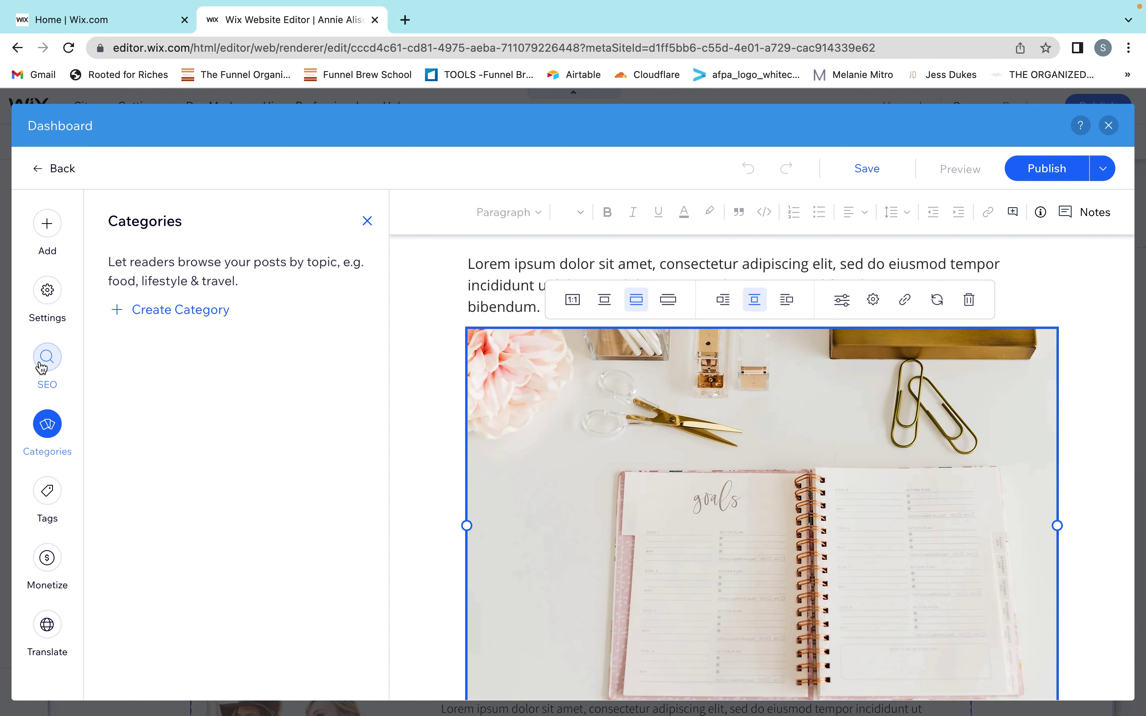
# - Examine the post's social share settings, including the social preview, og:title and og:description
pyautogui.click(42, 364)
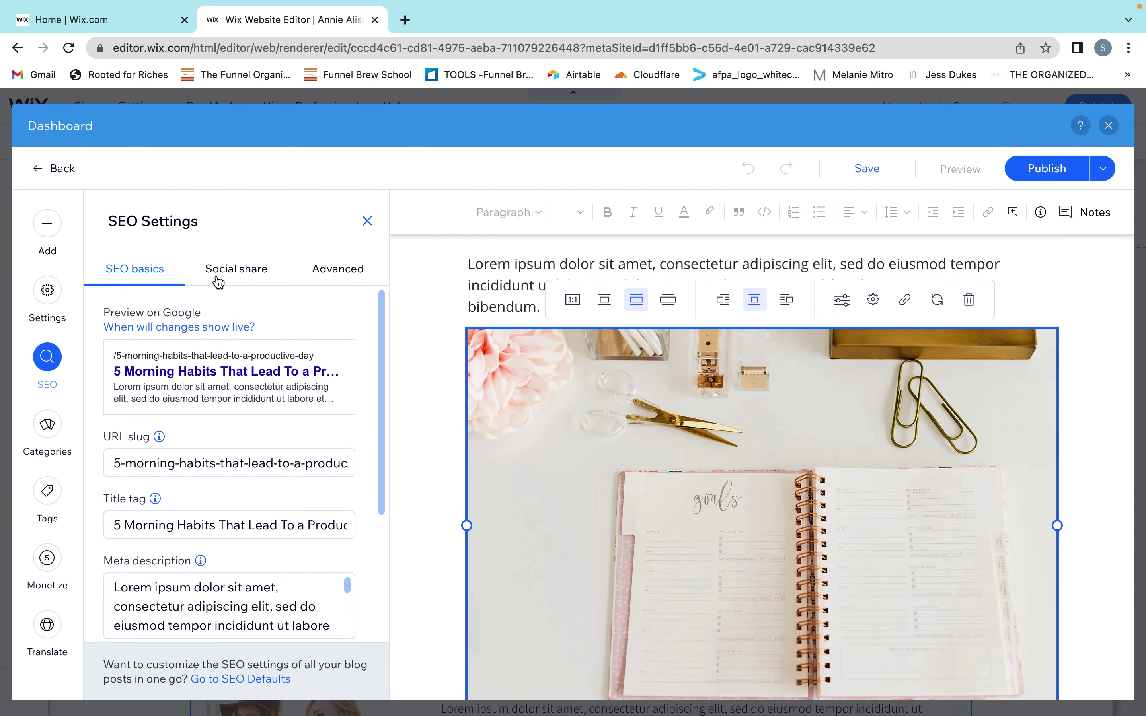
pyautogui.click(235, 279)
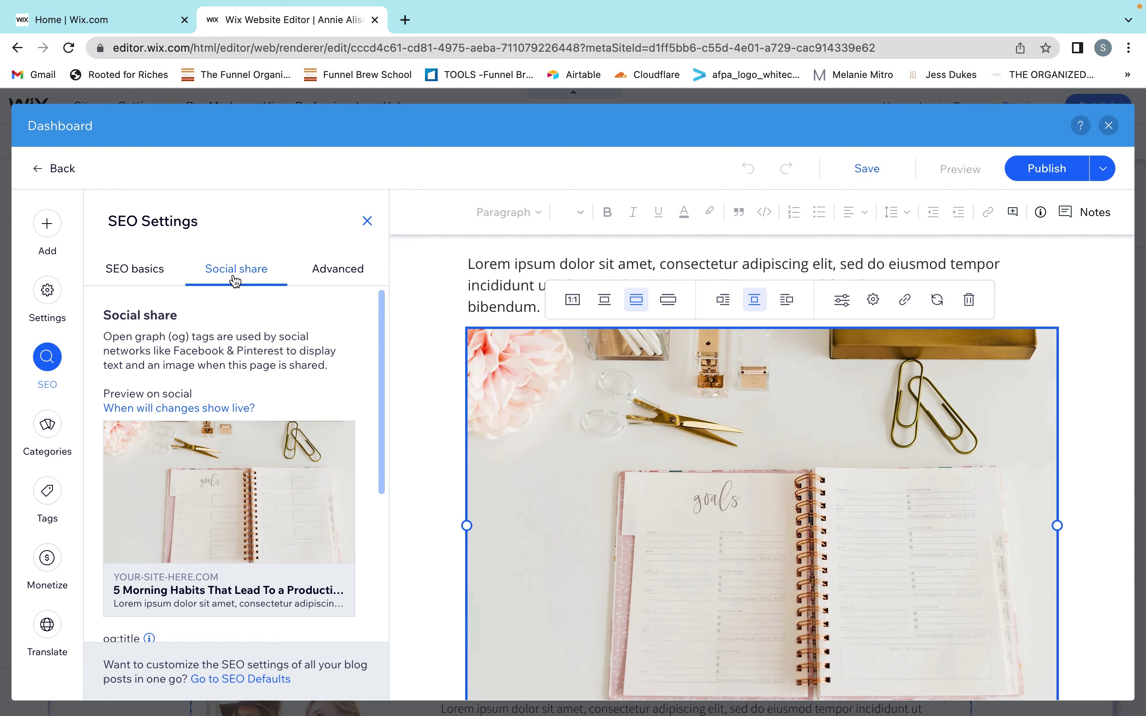
pyautogui.scroll(-3, 279, 324)
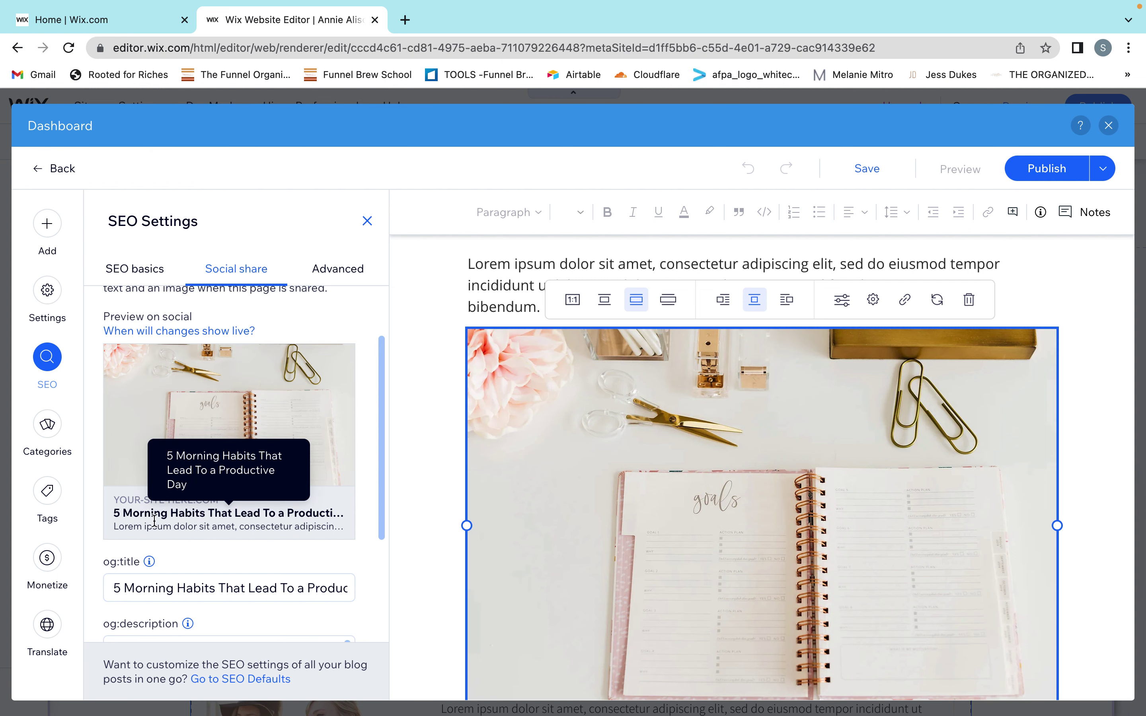
pyautogui.moveTo(341, 360)
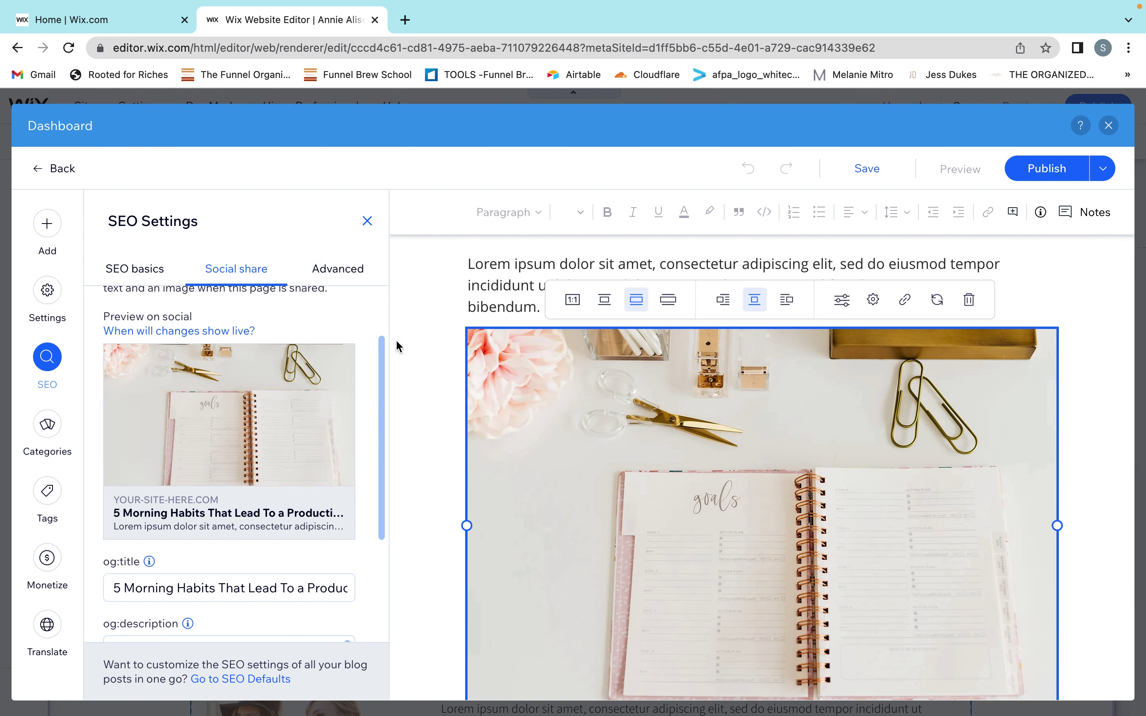
pyautogui.scroll(-3, 396, 340)
pyautogui.scroll(-2, 324, 553)
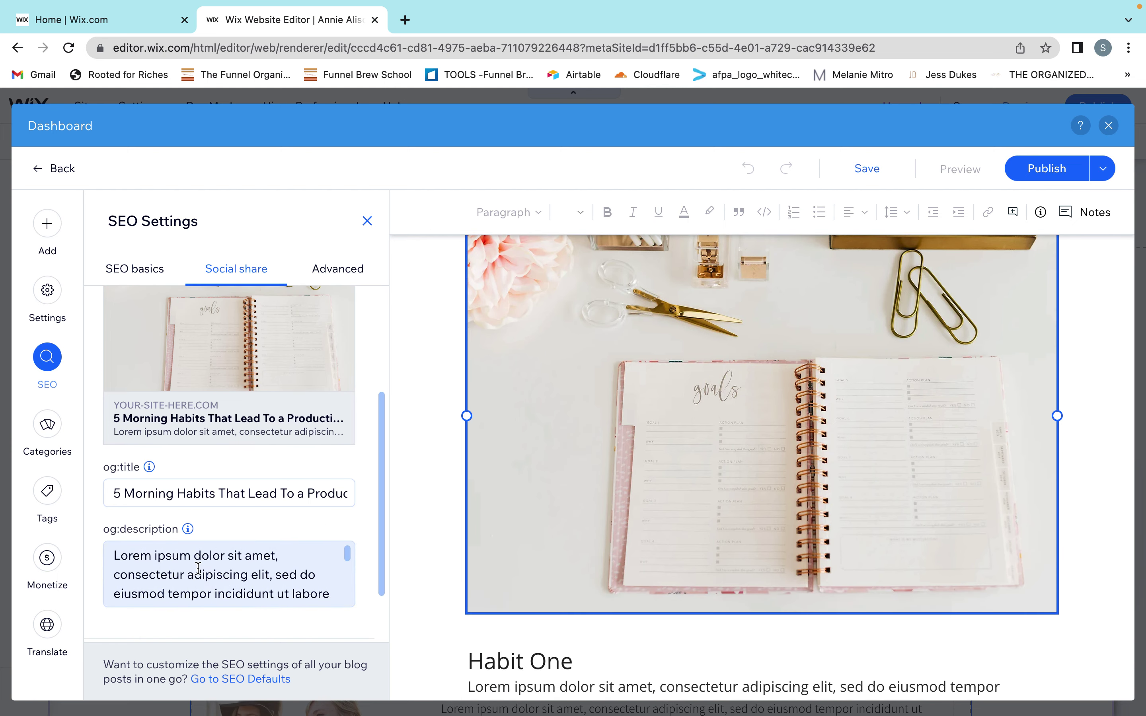
pyautogui.scroll(-5, 226, 589)
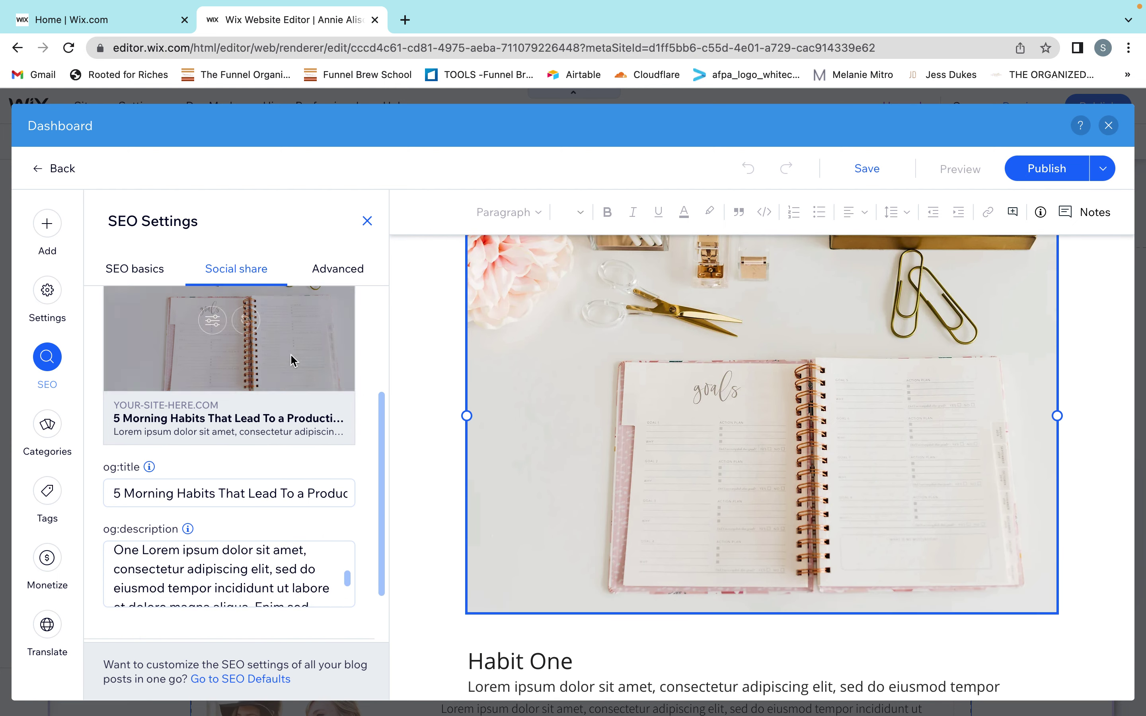
pyautogui.scroll(3, 241, 341)
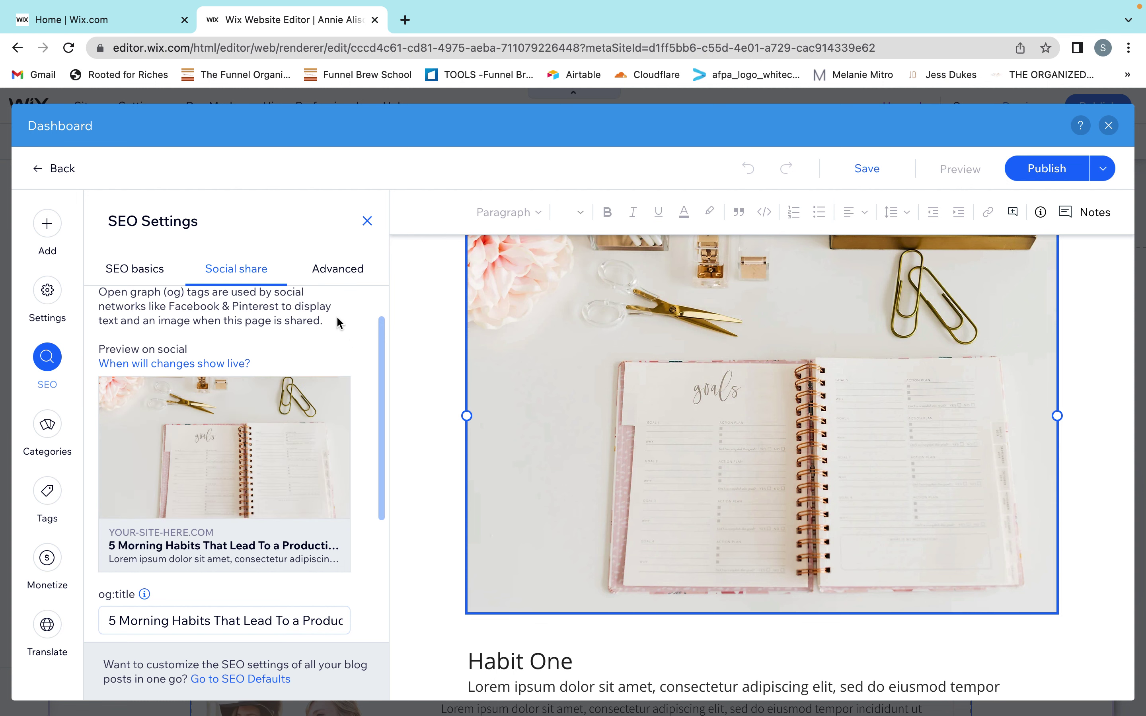
# - View the post's advanced SEO settings, and close the SEO settings and the dashboard
pyautogui.click(337, 283)
pyautogui.click(367, 221)
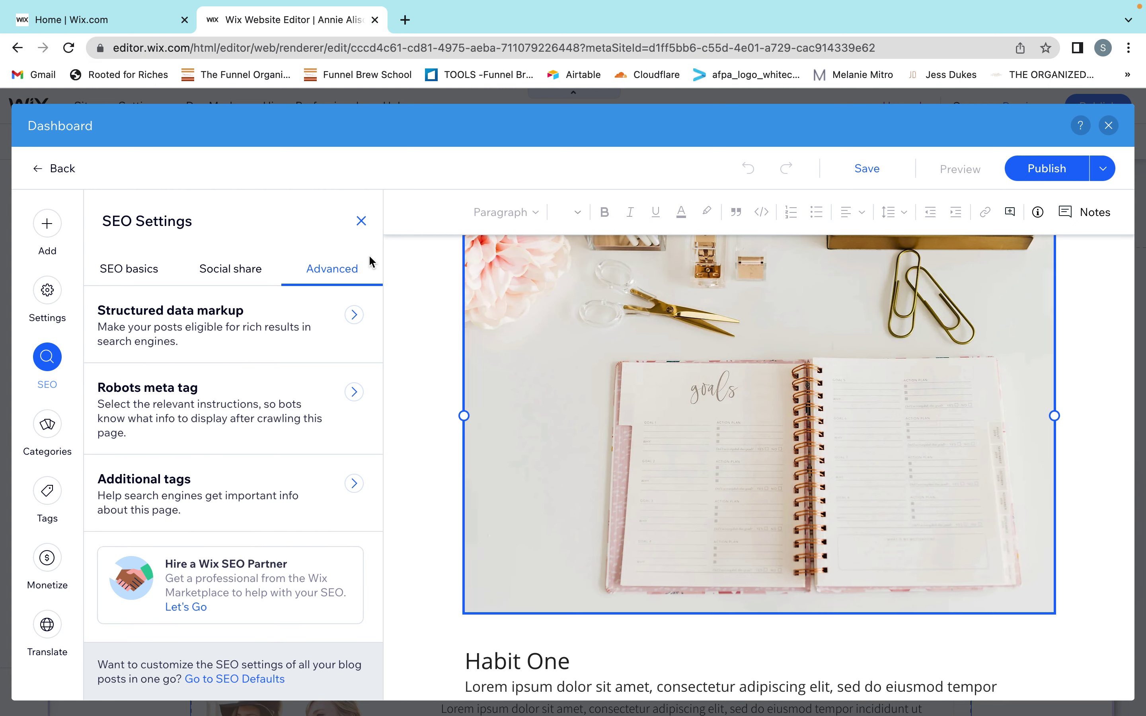
pyautogui.scroll(3, 204, 470)
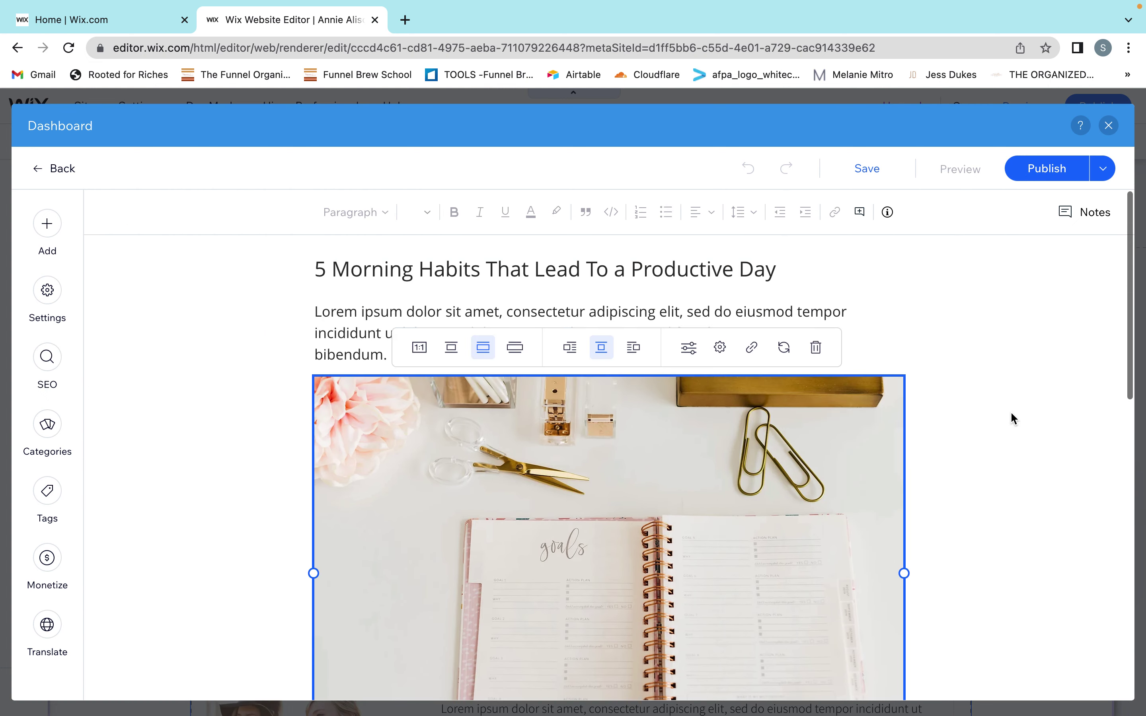
pyautogui.click(1116, 134)
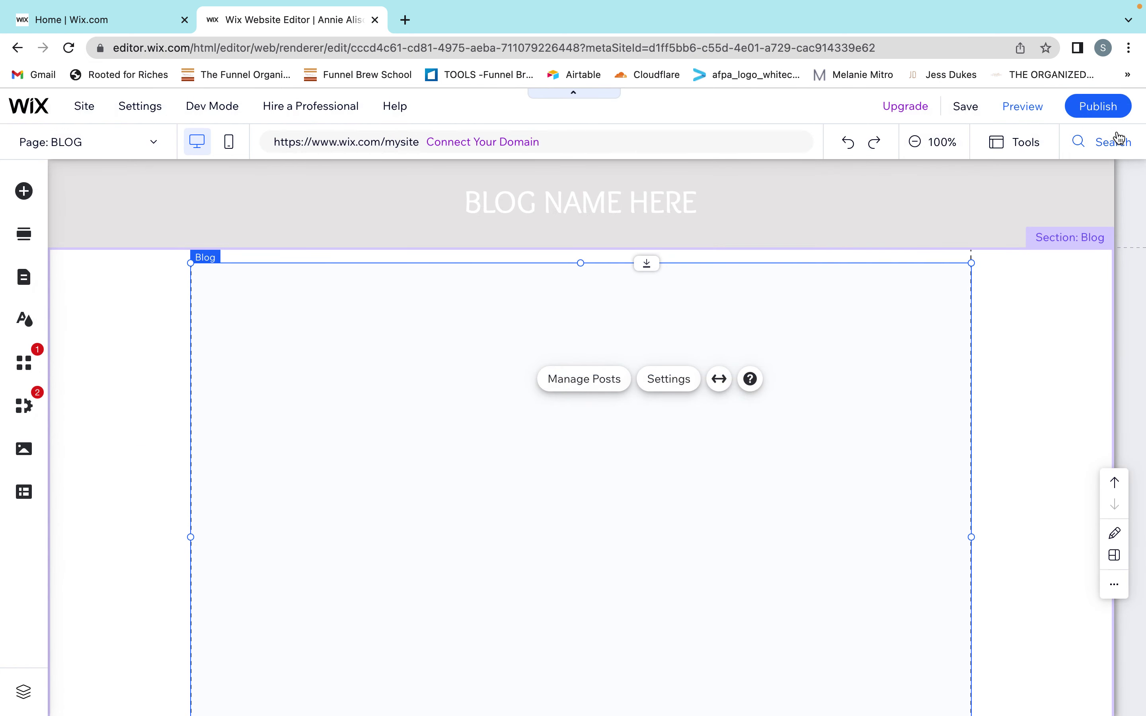
# - Open the Podcast page for editing and review its title banner, podcast description and episode list
pyautogui.click(26, 279)
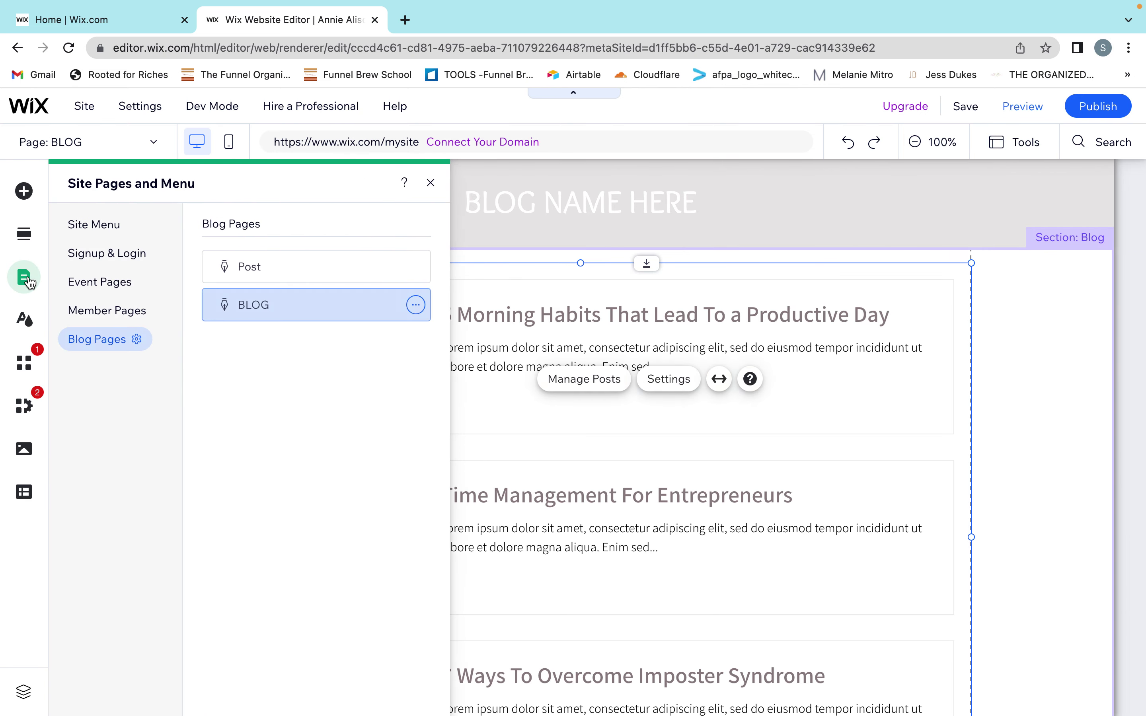
pyautogui.click(84, 232)
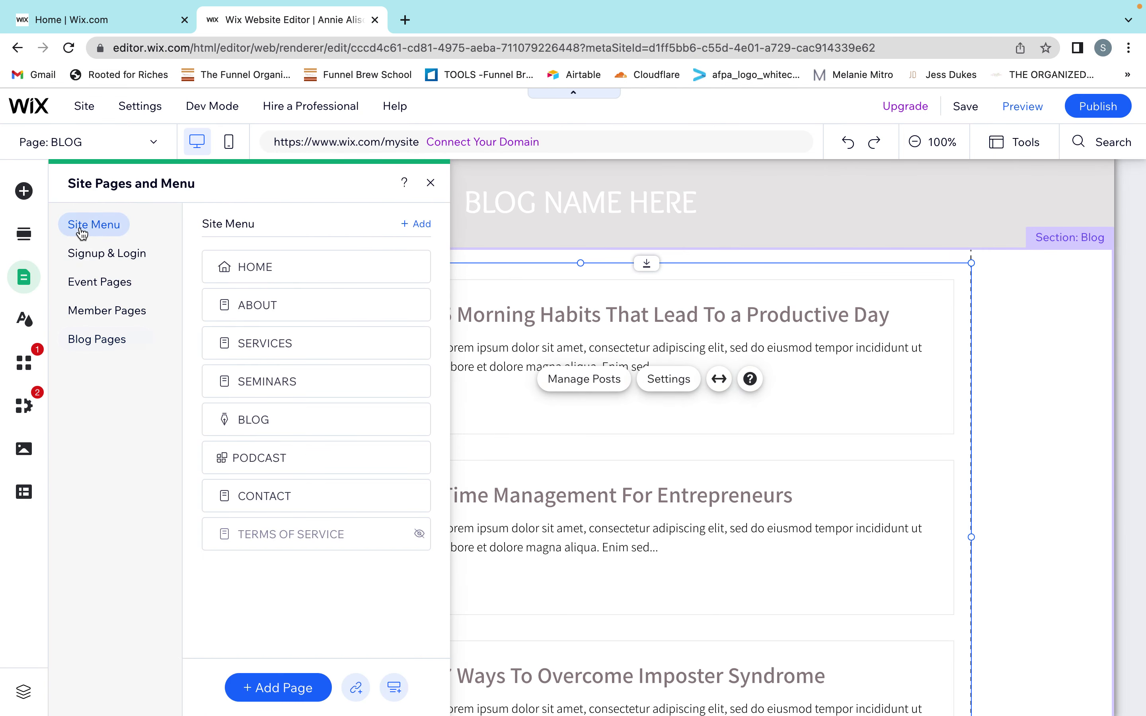
pyautogui.click(259, 458)
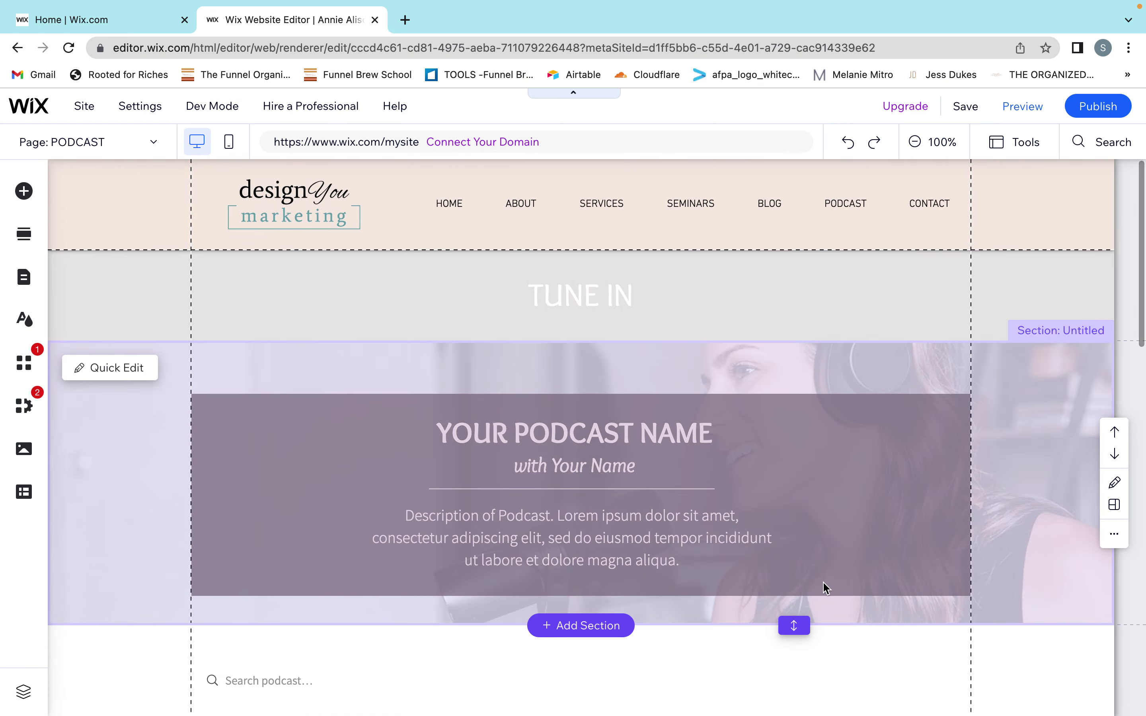
pyautogui.scroll(-7, 824, 584)
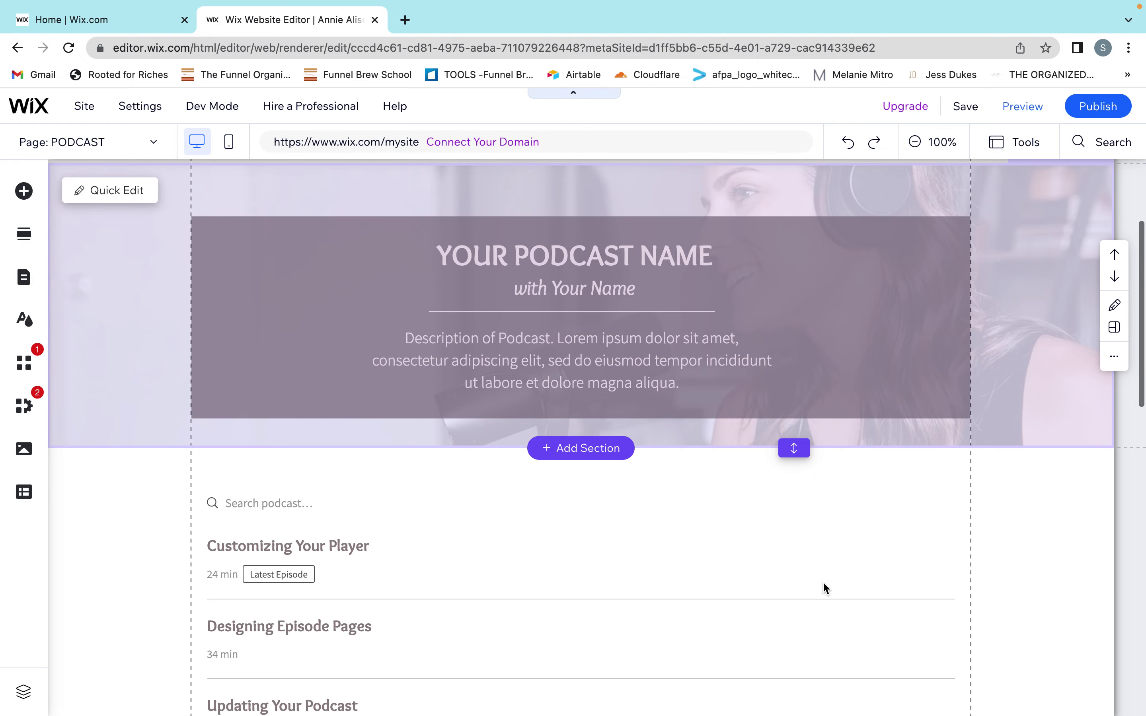
pyautogui.scroll(-2, 824, 587)
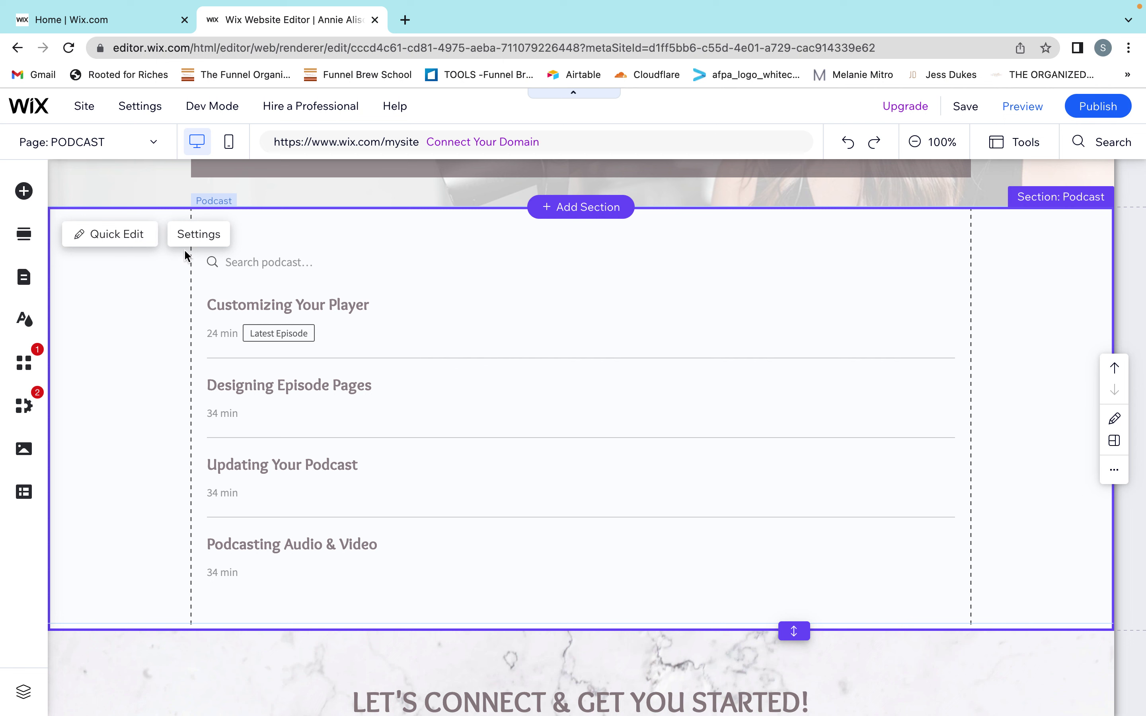
# - Open the podcast episode list's settings, view the Connect RSS Feed and download options, and close the settings
pyautogui.click(198, 235)
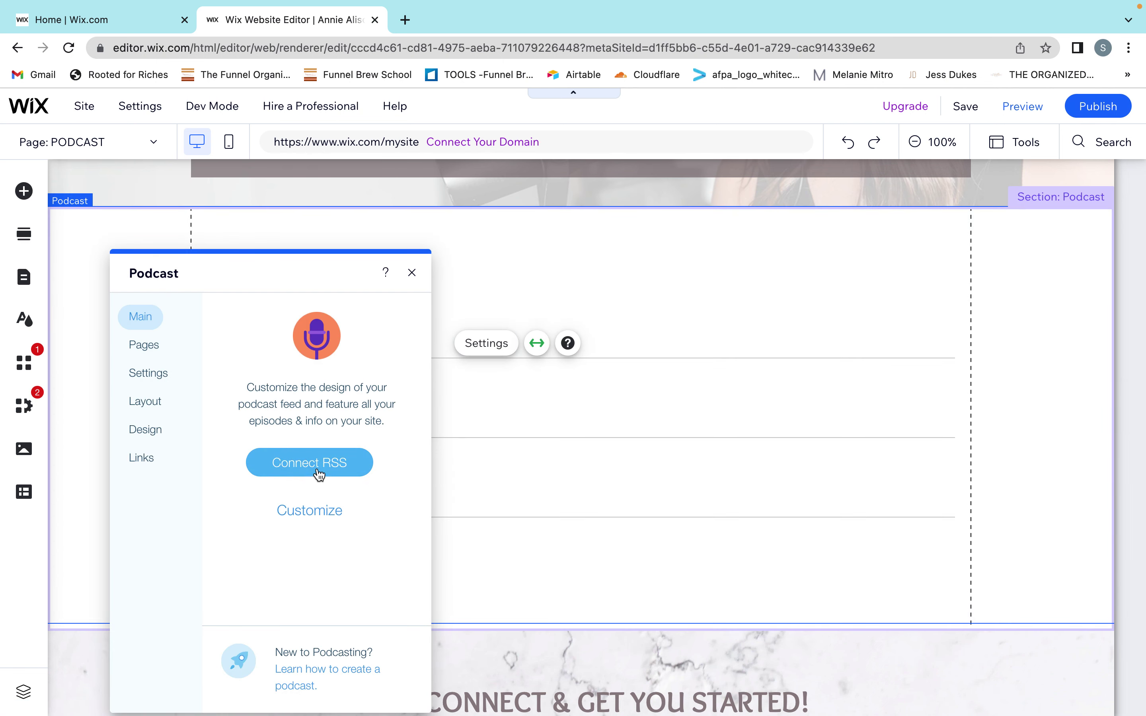
pyautogui.click(319, 472)
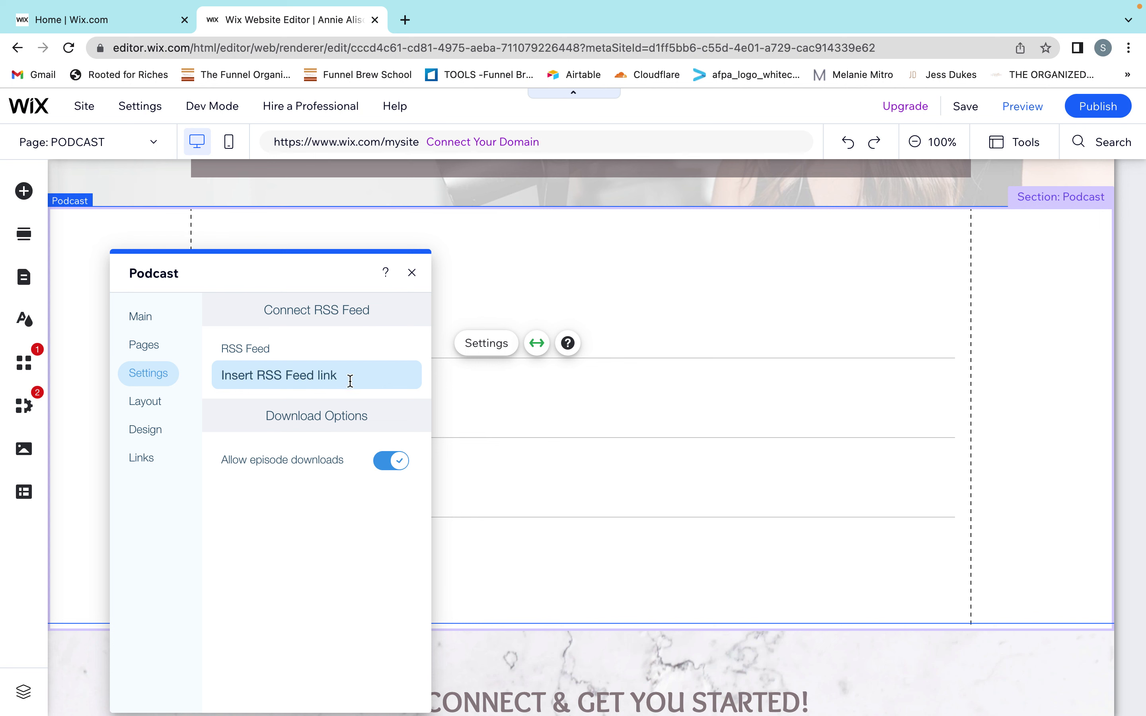
pyautogui.click(410, 274)
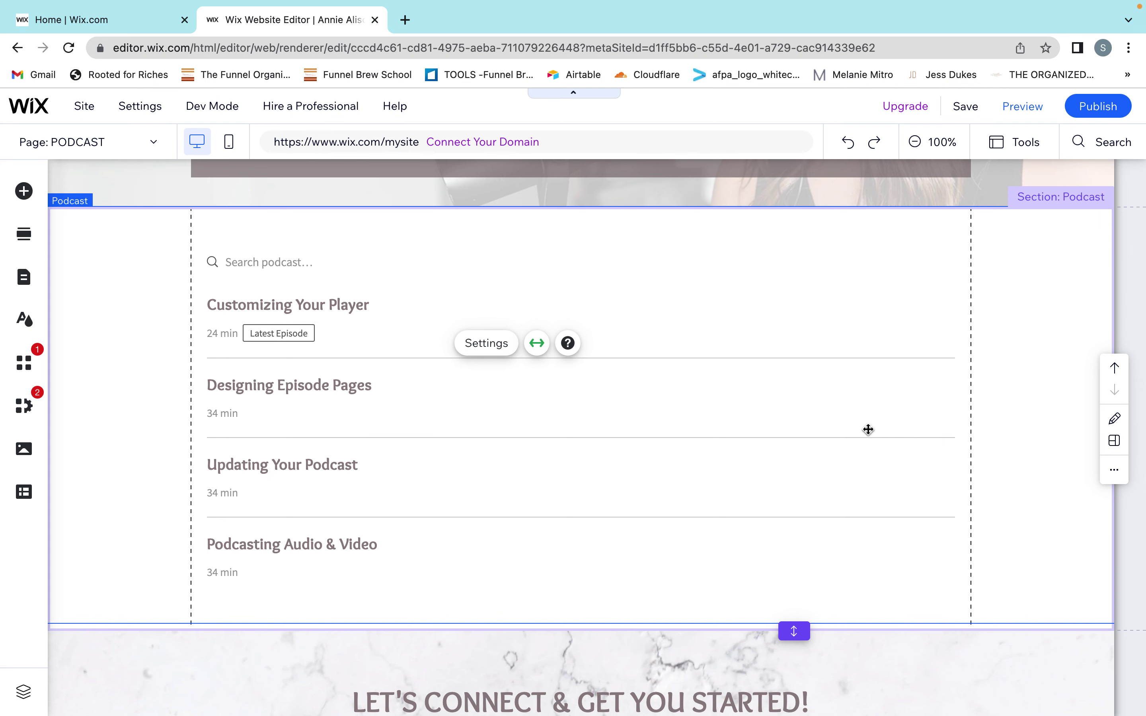
pyautogui.scroll(3, 737, 439)
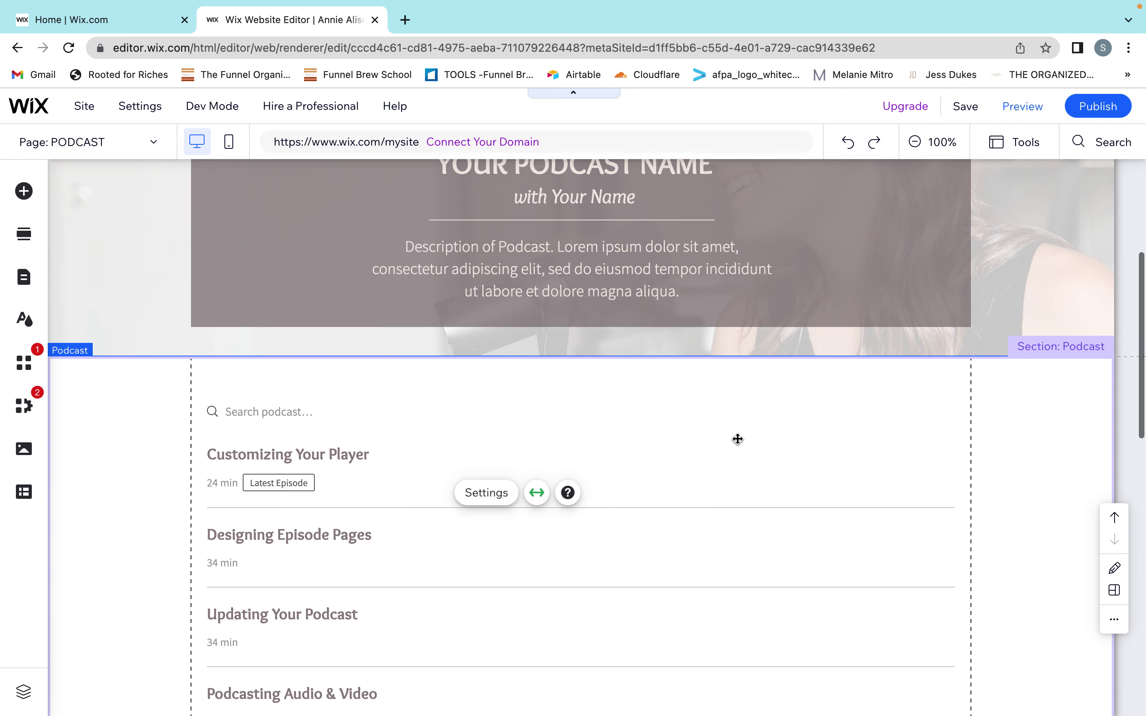
pyautogui.scroll(5, 737, 439)
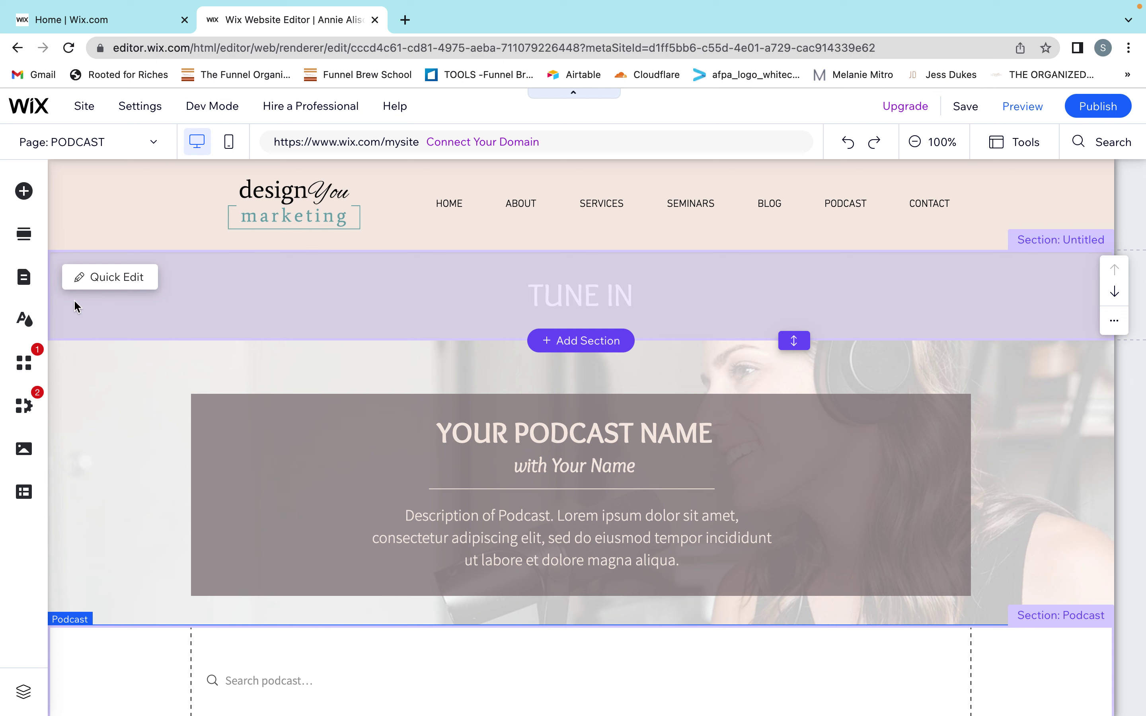
# - Hide the Podcast page from the site menu and show it again
pyautogui.click(22, 283)
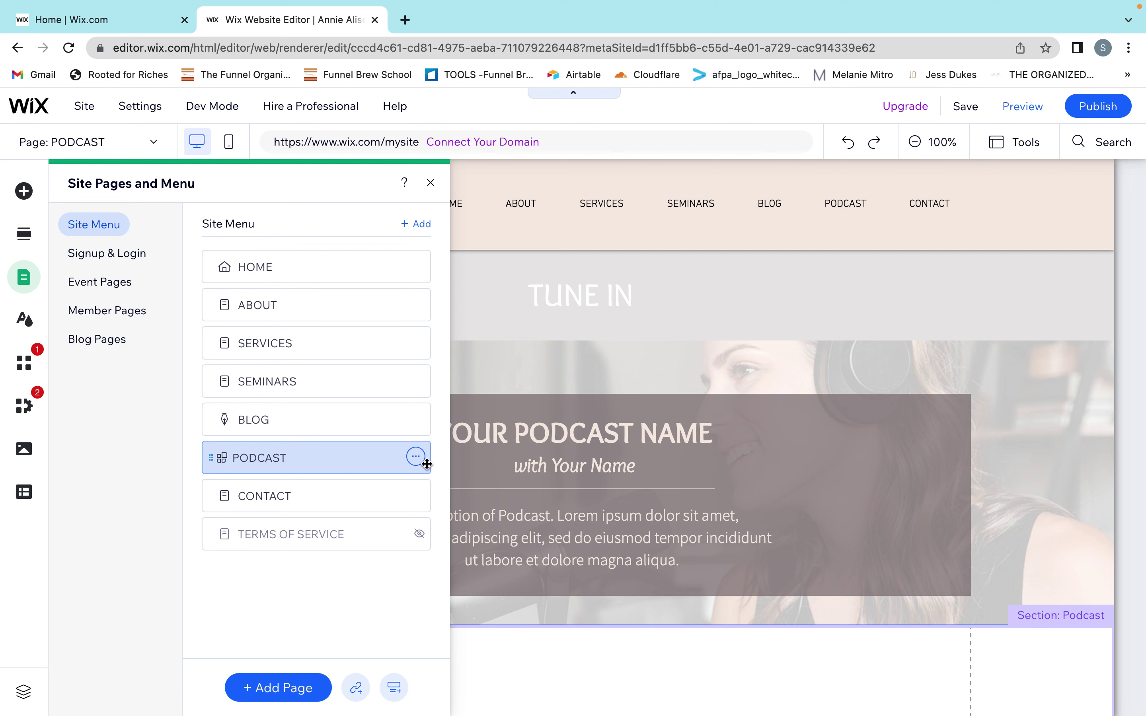
pyautogui.click(416, 458)
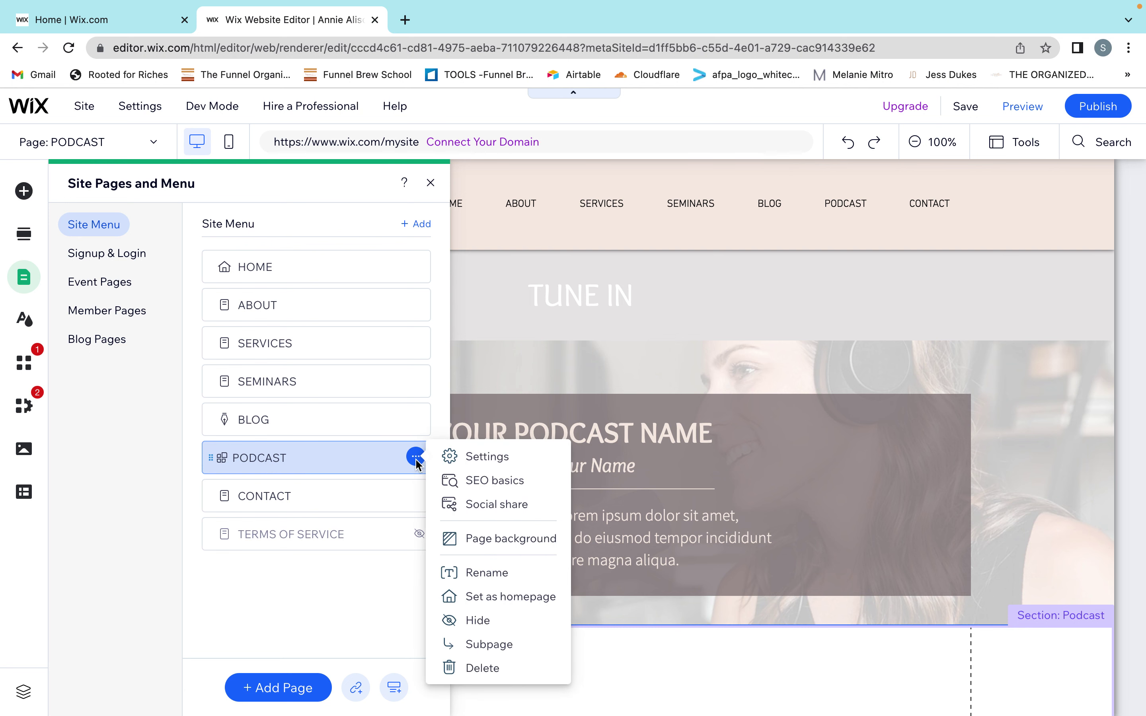
pyautogui.click(484, 622)
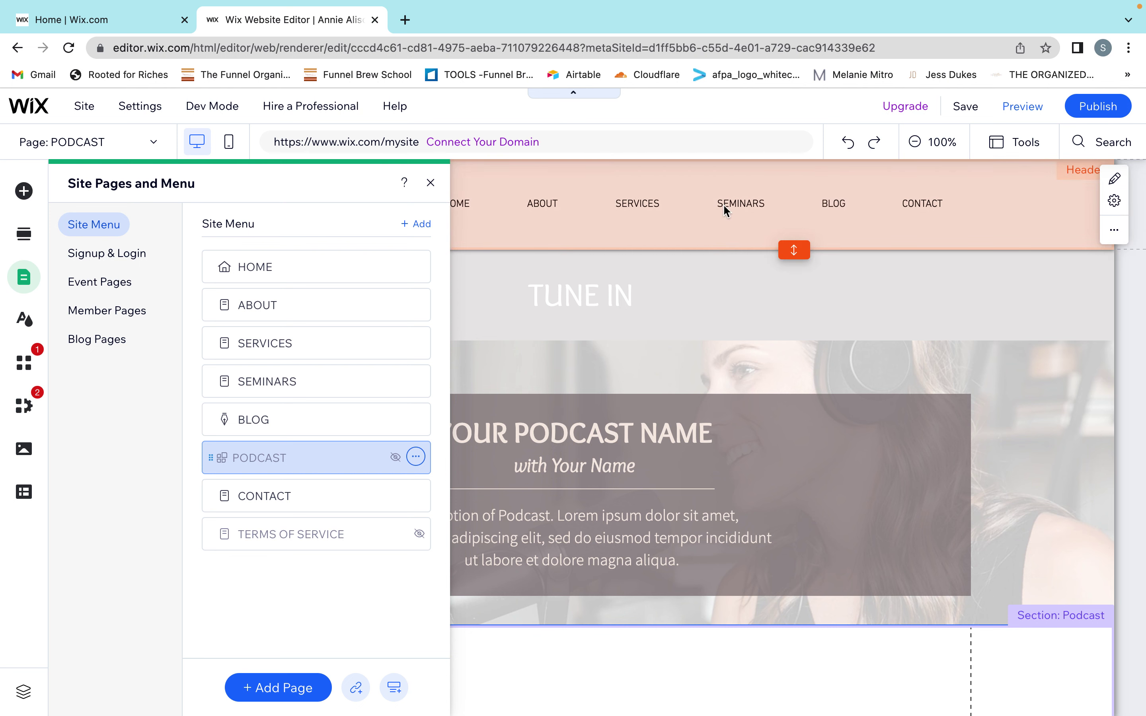
pyautogui.click(416, 457)
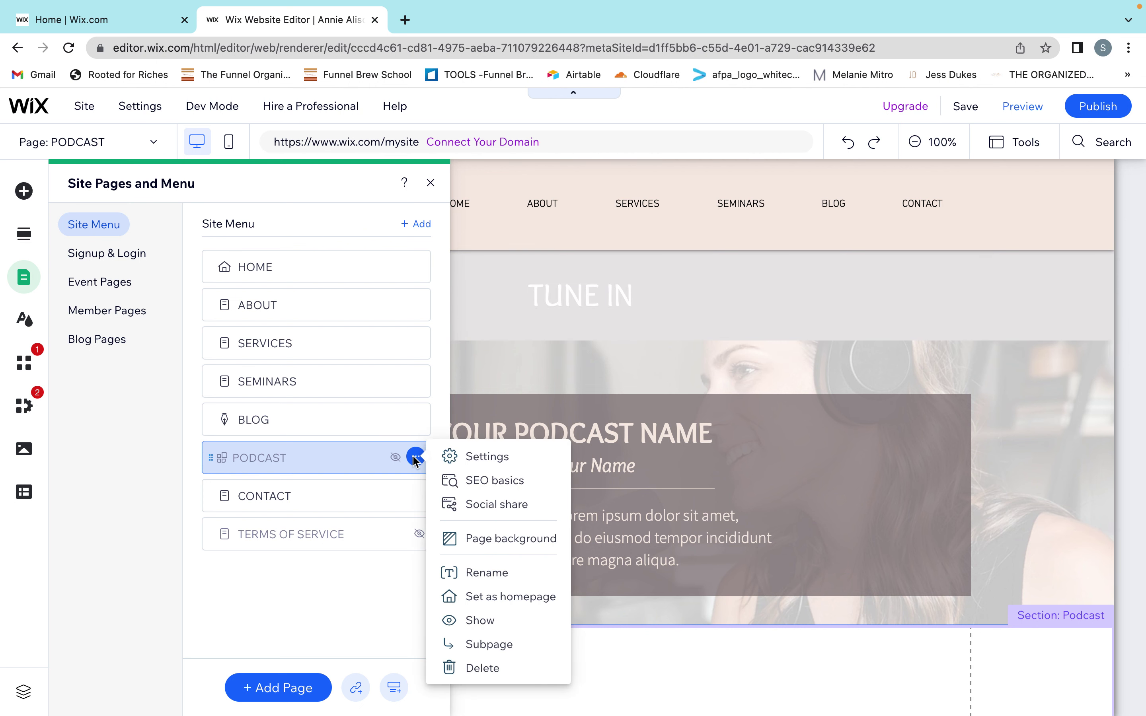
pyautogui.click(479, 626)
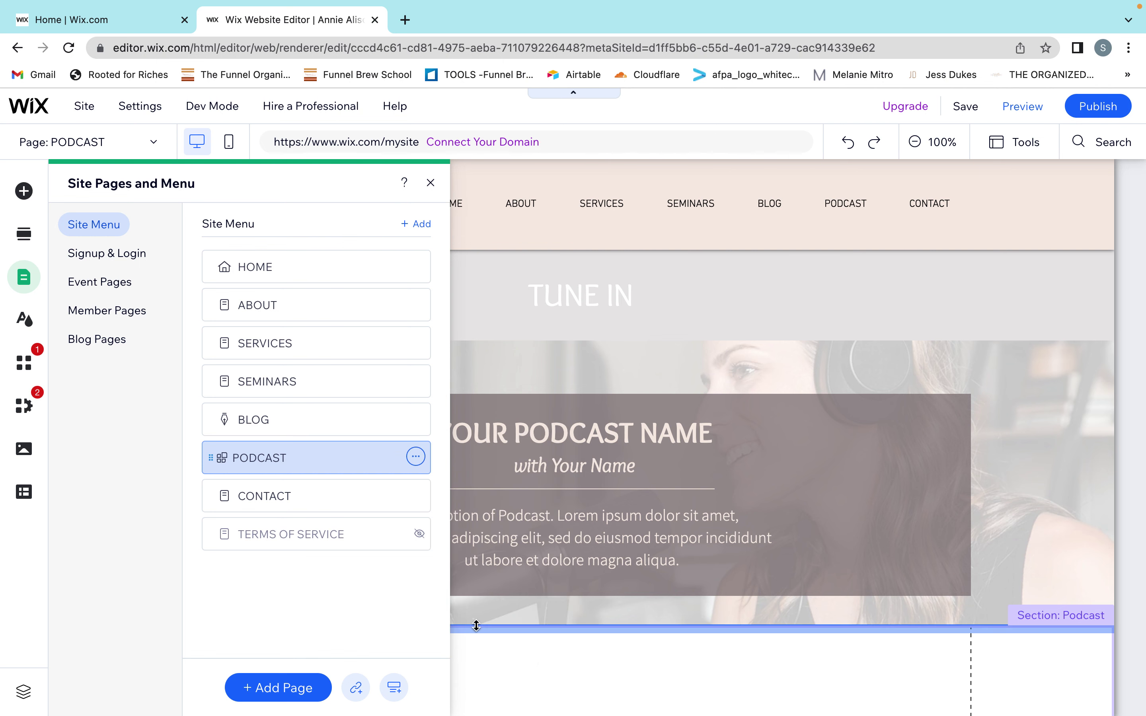
# - Toggle the Podcast page's visibility in the site menu off and back on once more
pyautogui.click(415, 457)
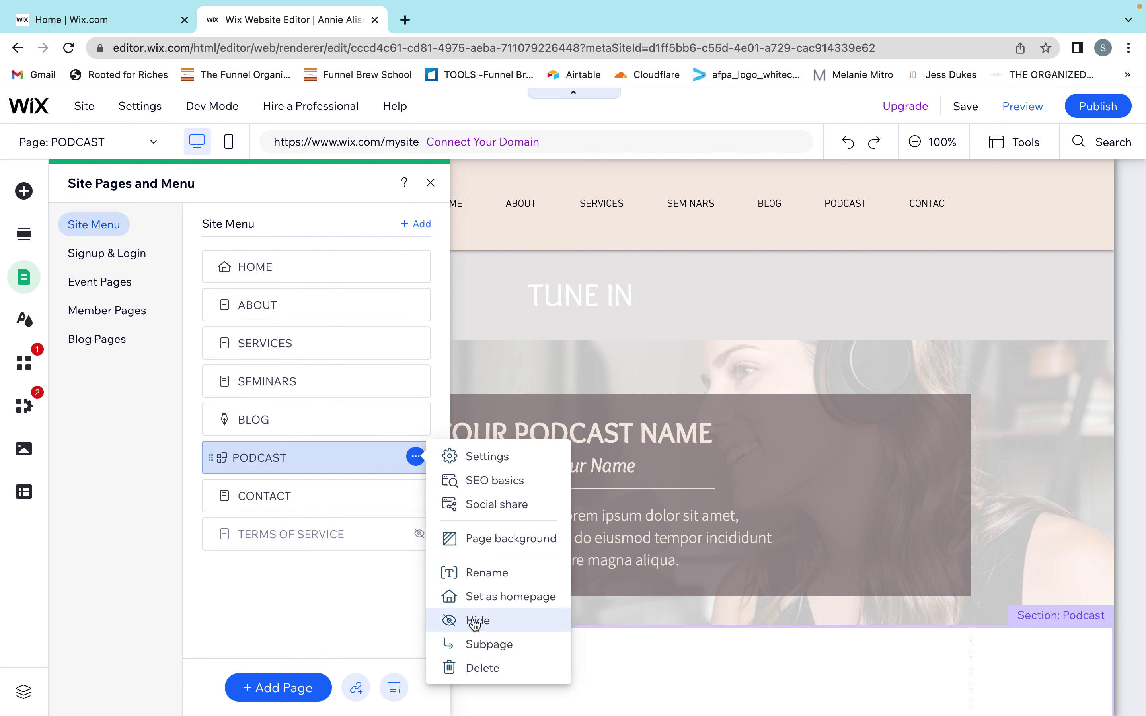
pyautogui.click(475, 621)
pyautogui.click(415, 457)
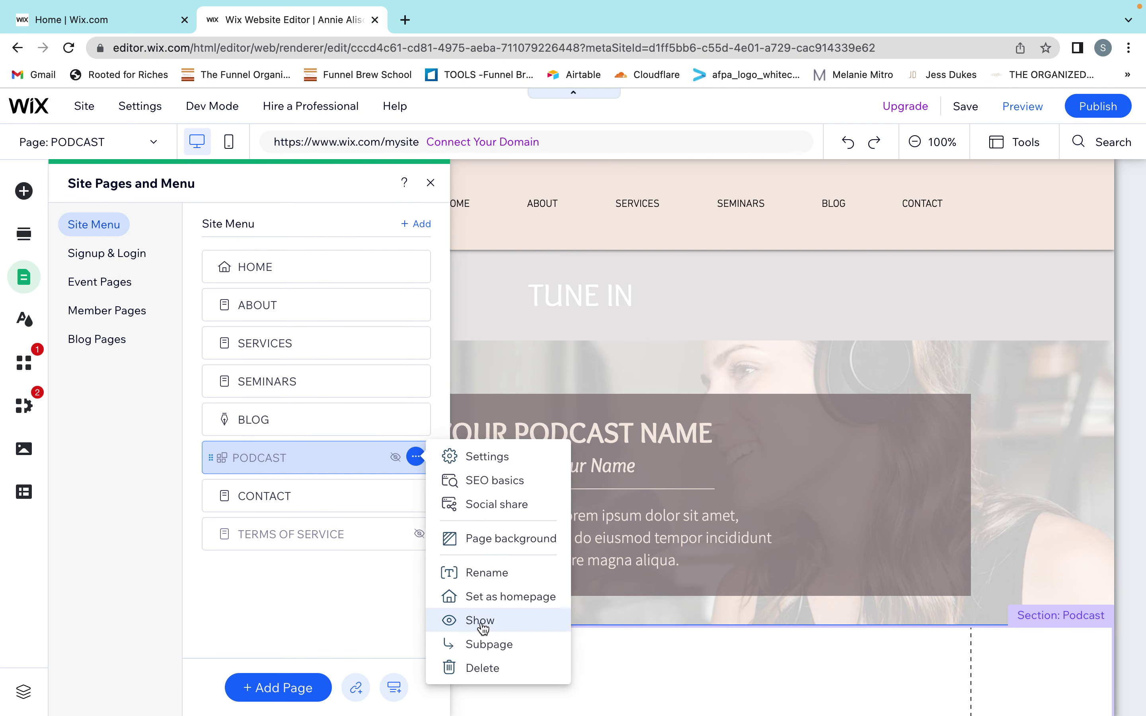
pyautogui.click(479, 624)
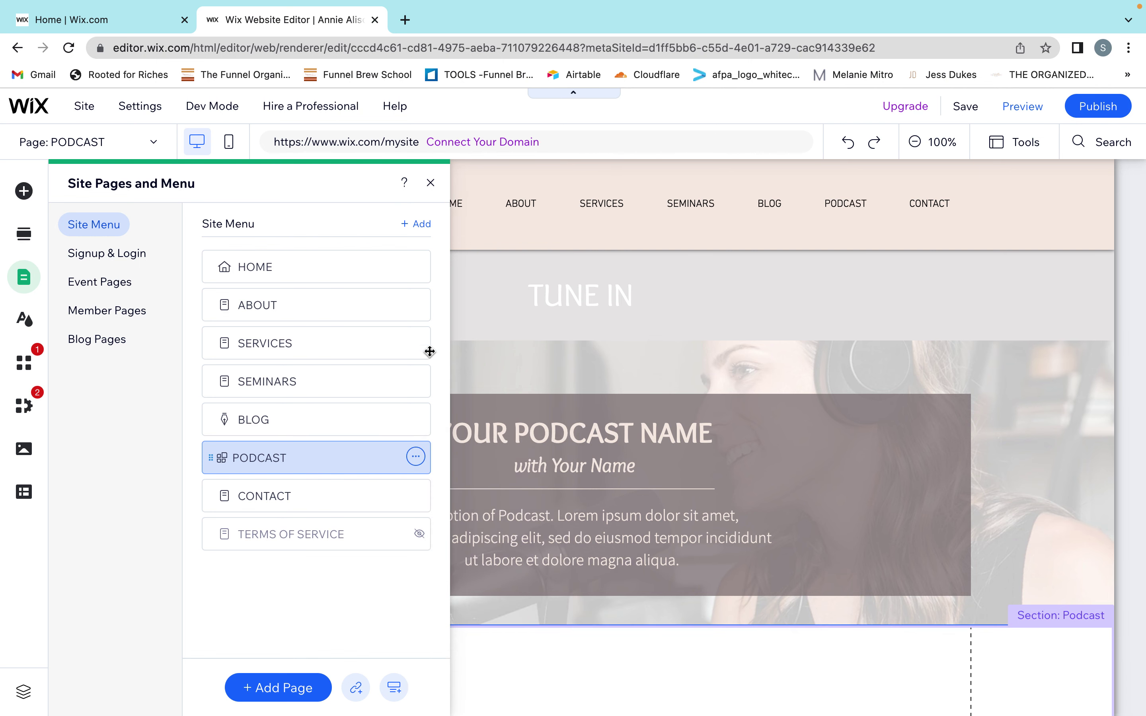
# - Open the Contact page for editing and review its title banner, contact form and footer links
pyautogui.click(257, 501)
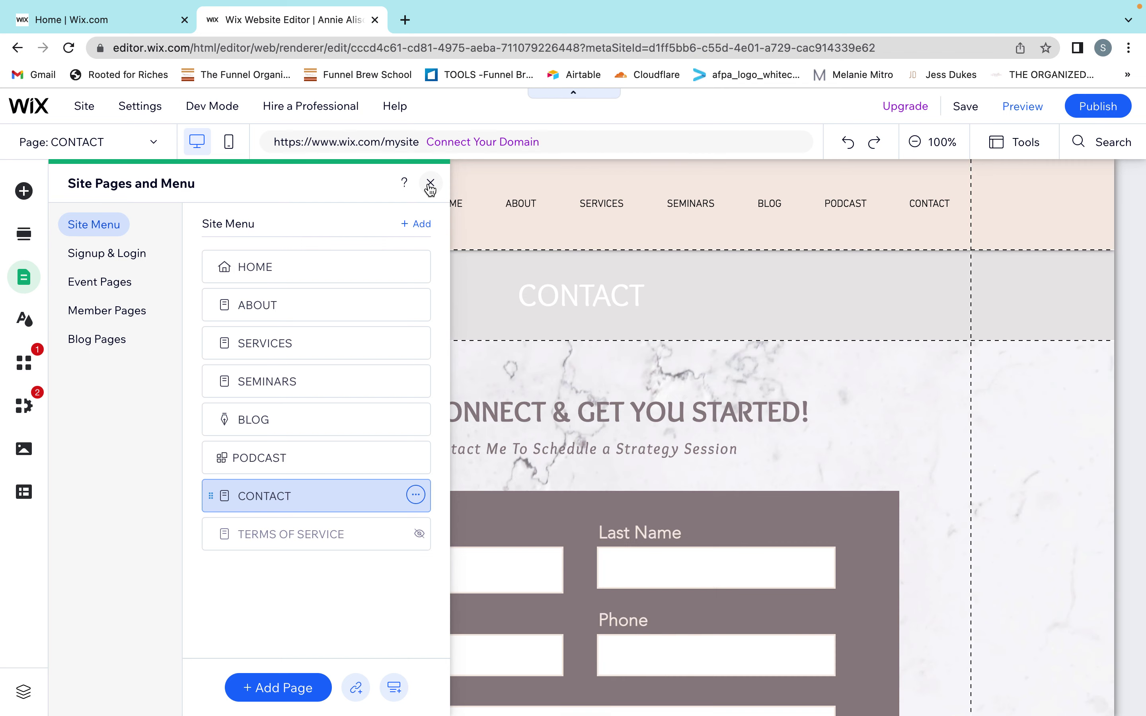
pyautogui.click(430, 185)
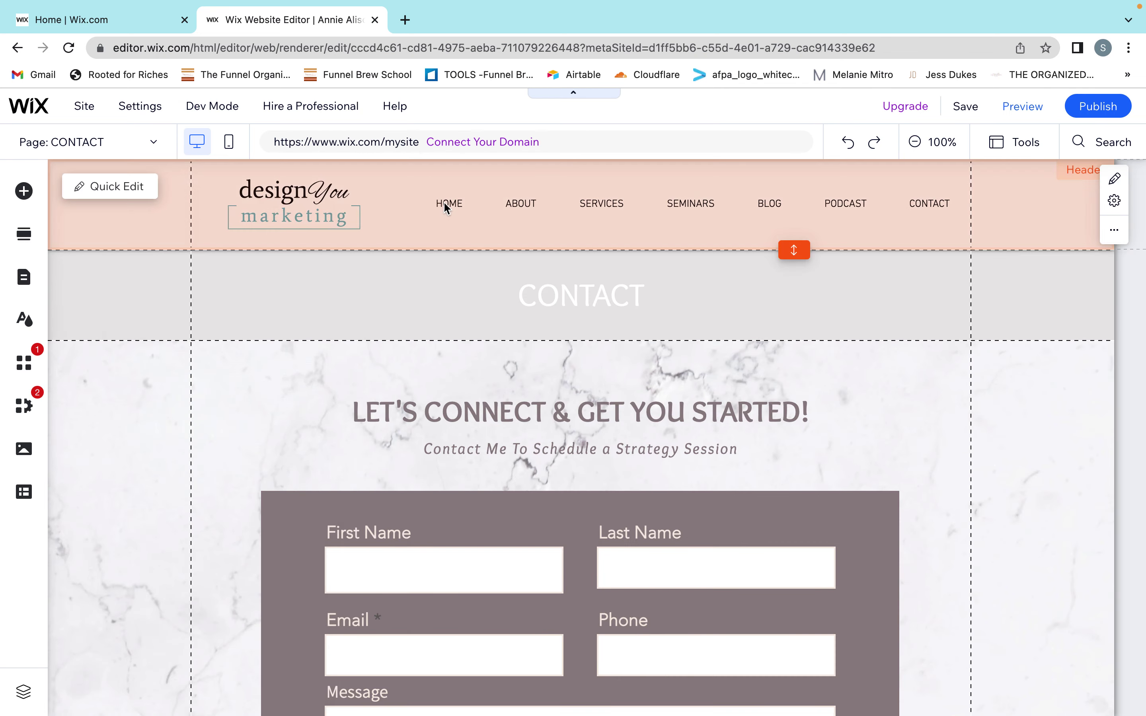
pyautogui.scroll(-8, 889, 450)
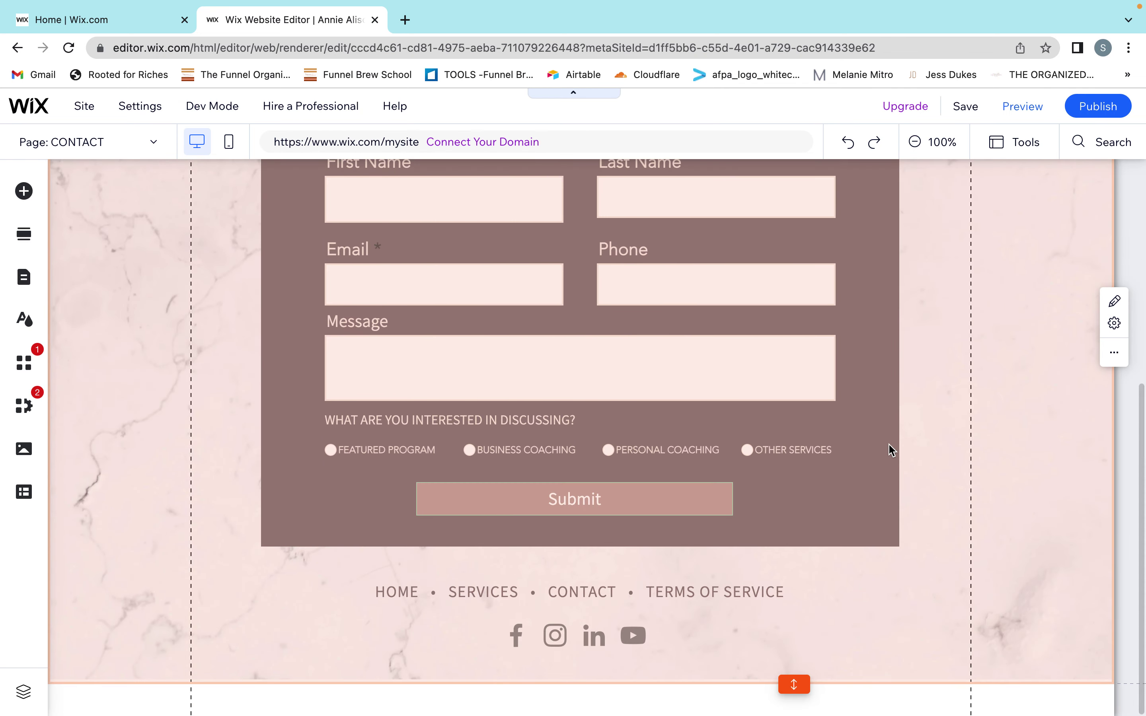
pyautogui.scroll(3, 889, 450)
pyautogui.scroll(3, 379, 346)
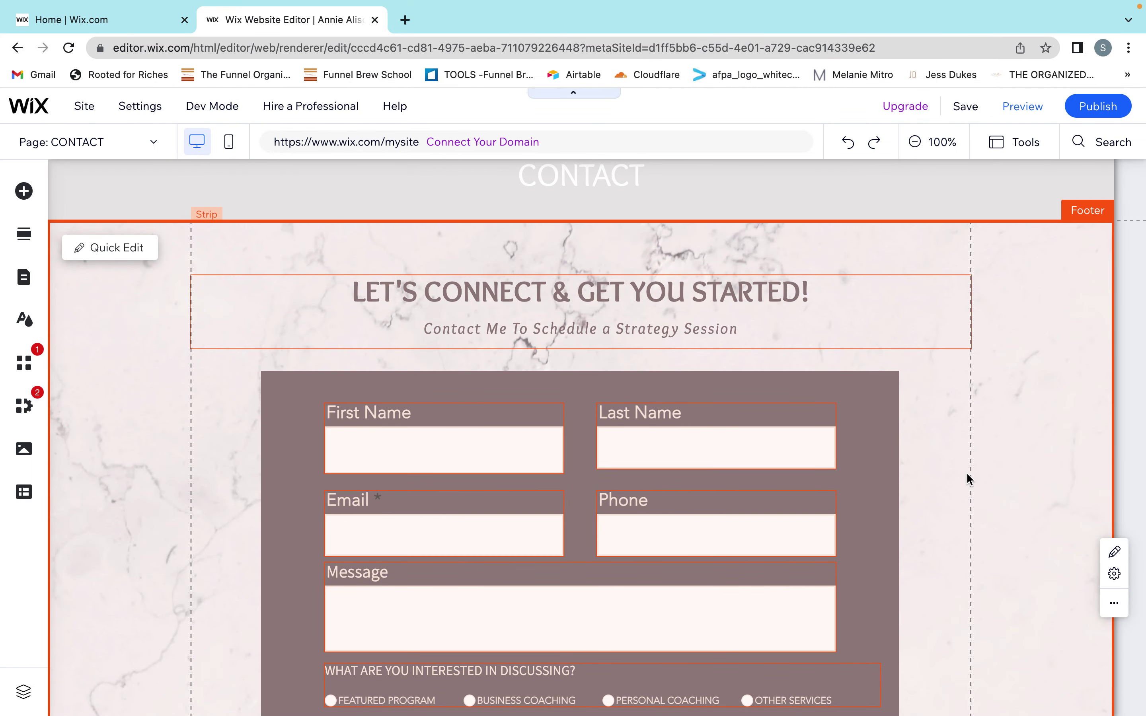
pyautogui.scroll(-3, 966, 478)
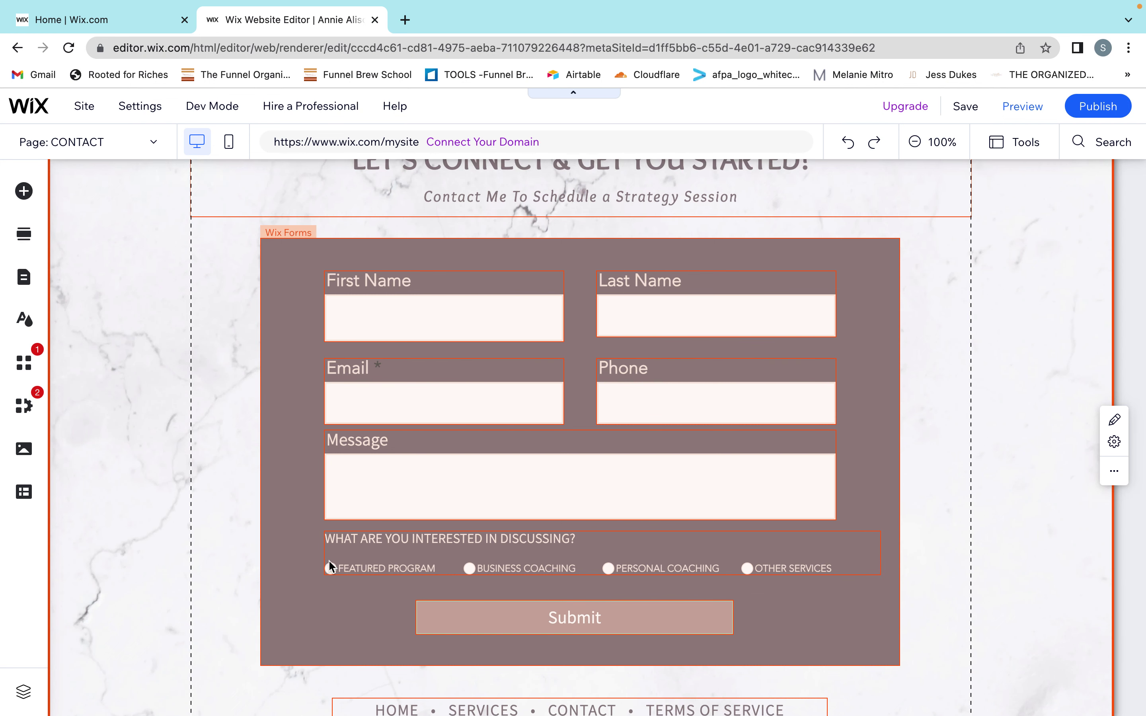
# - View the choices of the contact form's "What are you interested in discussing?" field and the options for FEATURED PROGRAM, and close the choice manager
pyautogui.doubleClick(377, 569)
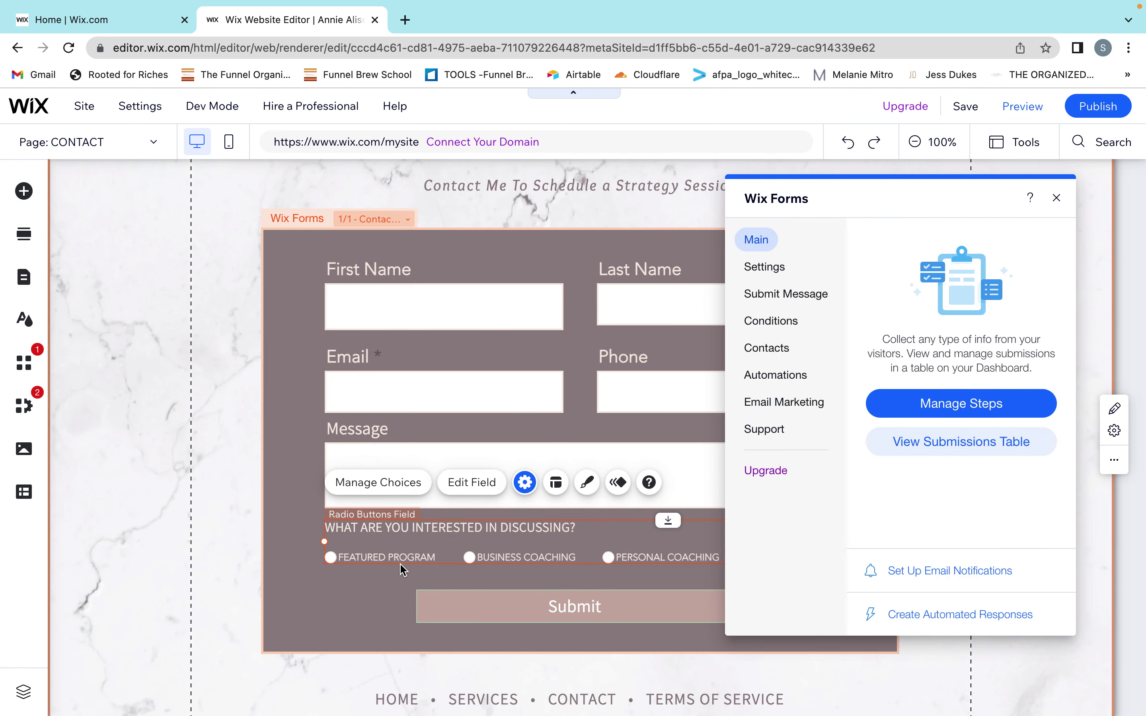
pyautogui.doubleClick(549, 555)
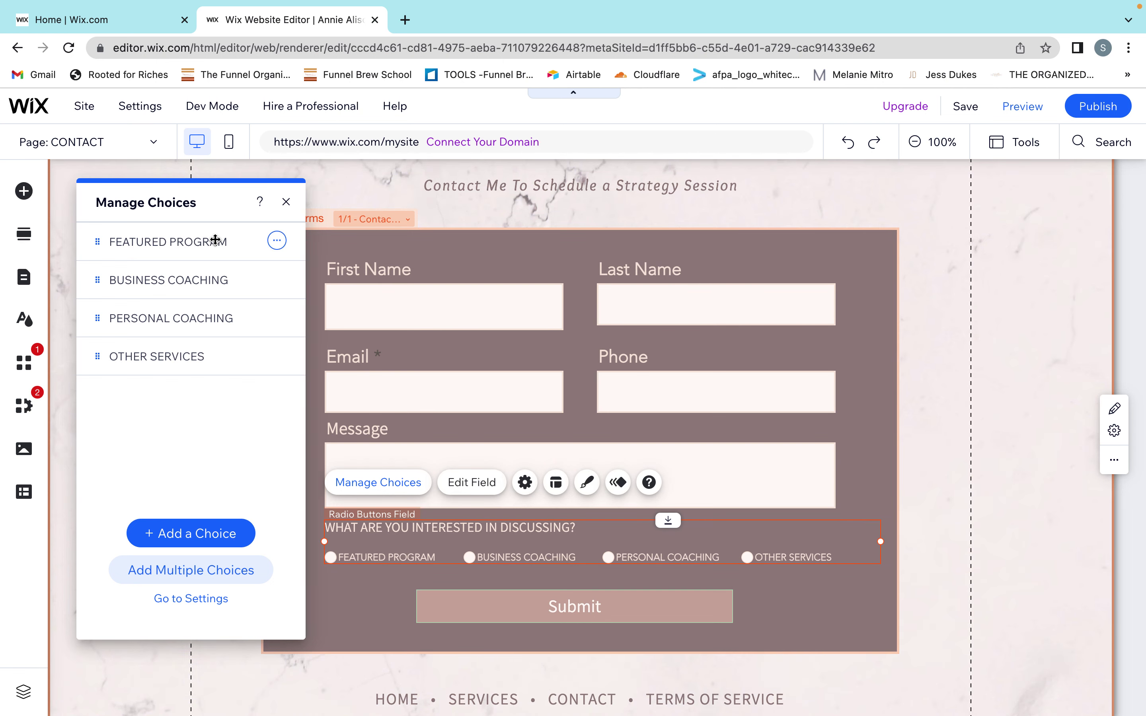
pyautogui.click(277, 242)
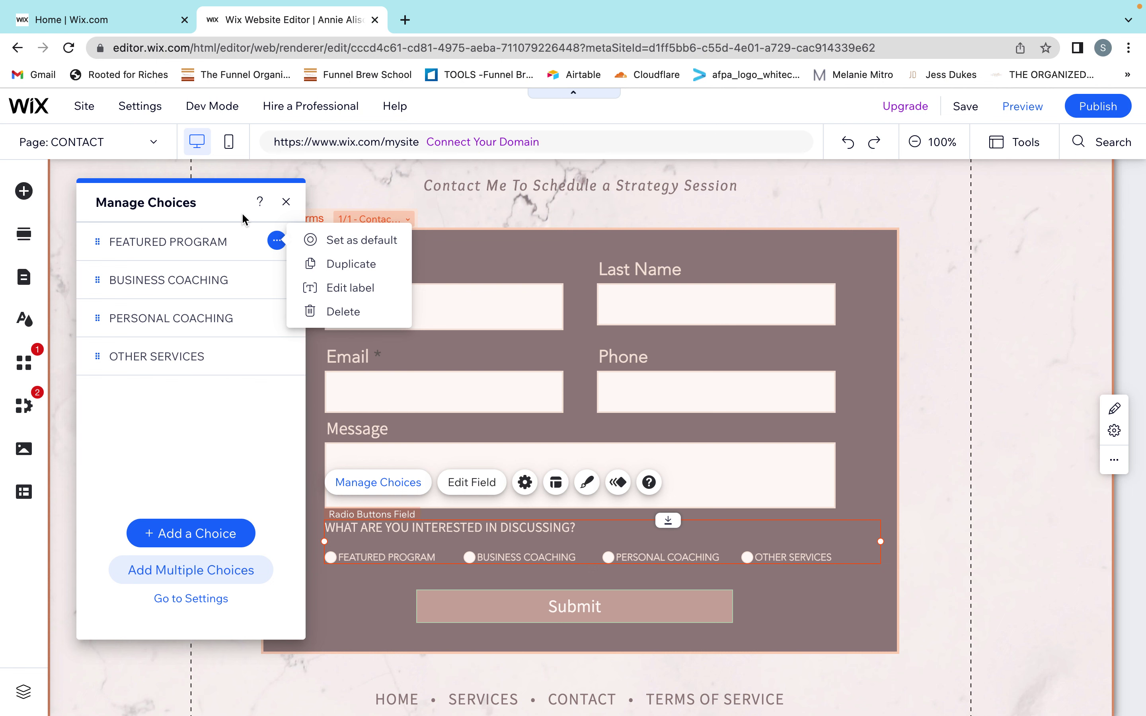
pyautogui.click(286, 207)
pyautogui.click(286, 206)
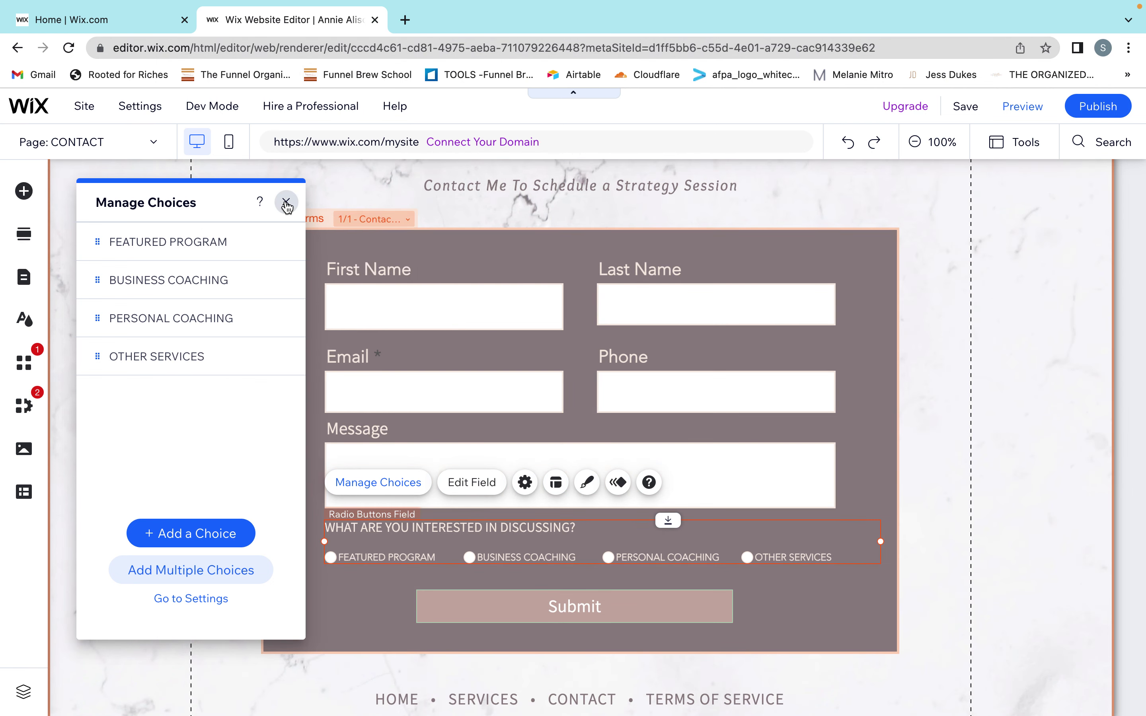
pyautogui.click(919, 291)
# - Open the hidden Terms of Service page for editing and review its placeholder text and the contact form and links in the footer
pyautogui.scroll(6, 919, 291)
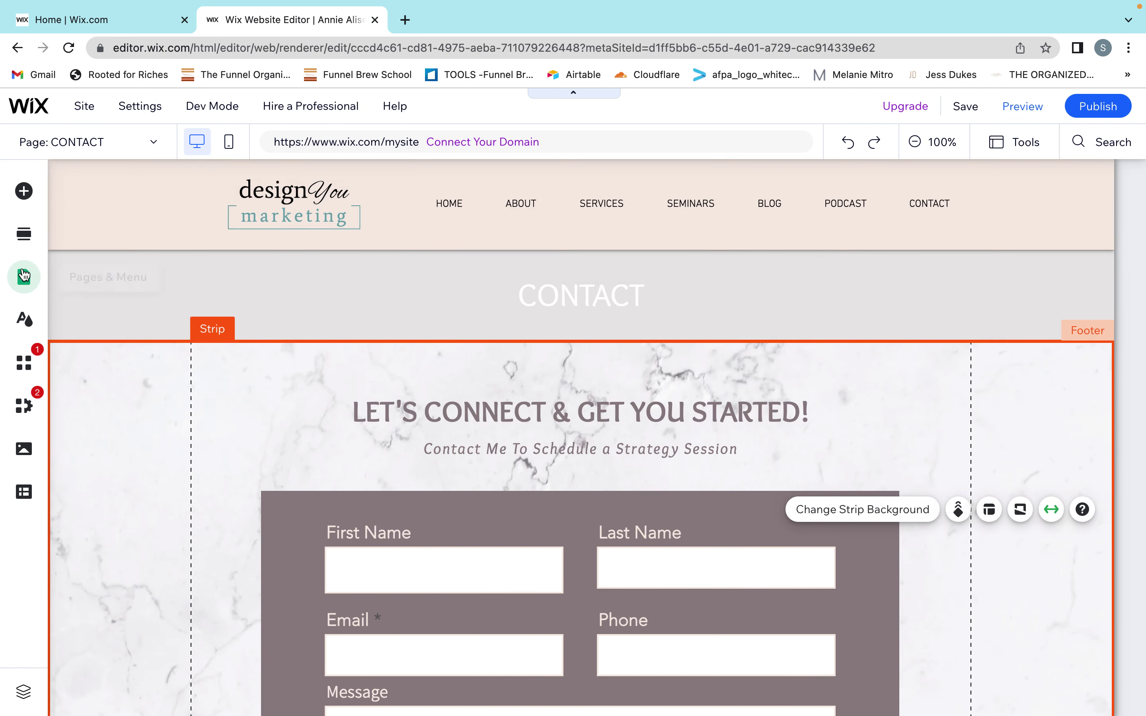
pyautogui.click(23, 277)
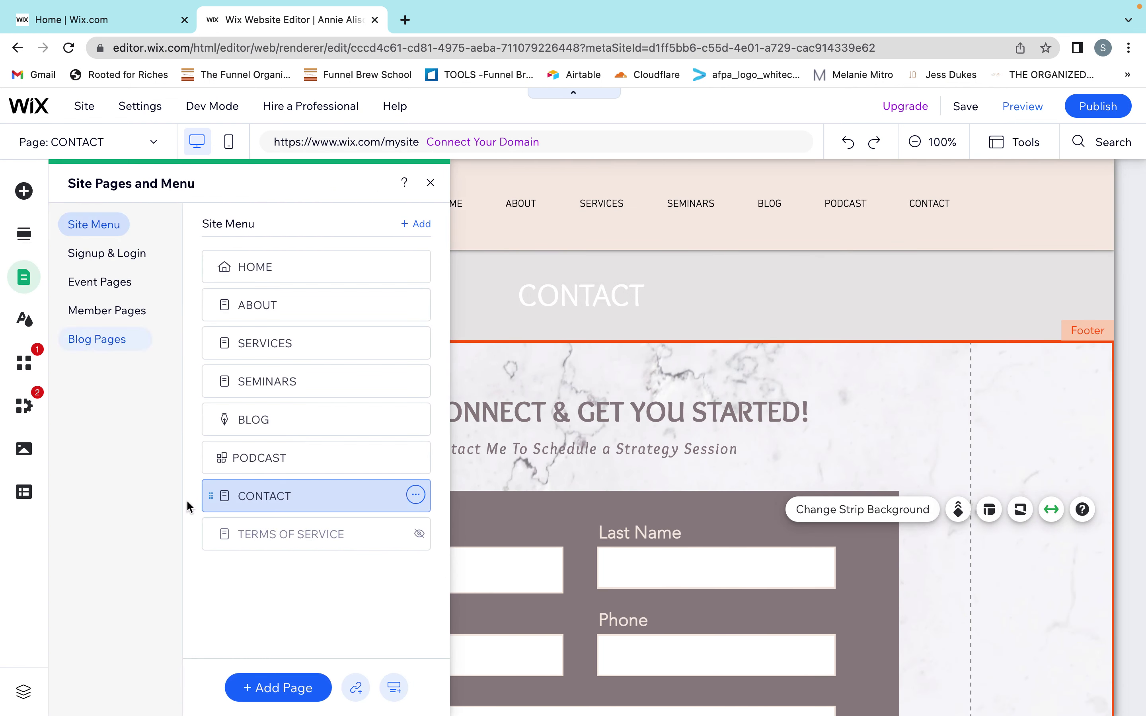
pyautogui.click(275, 542)
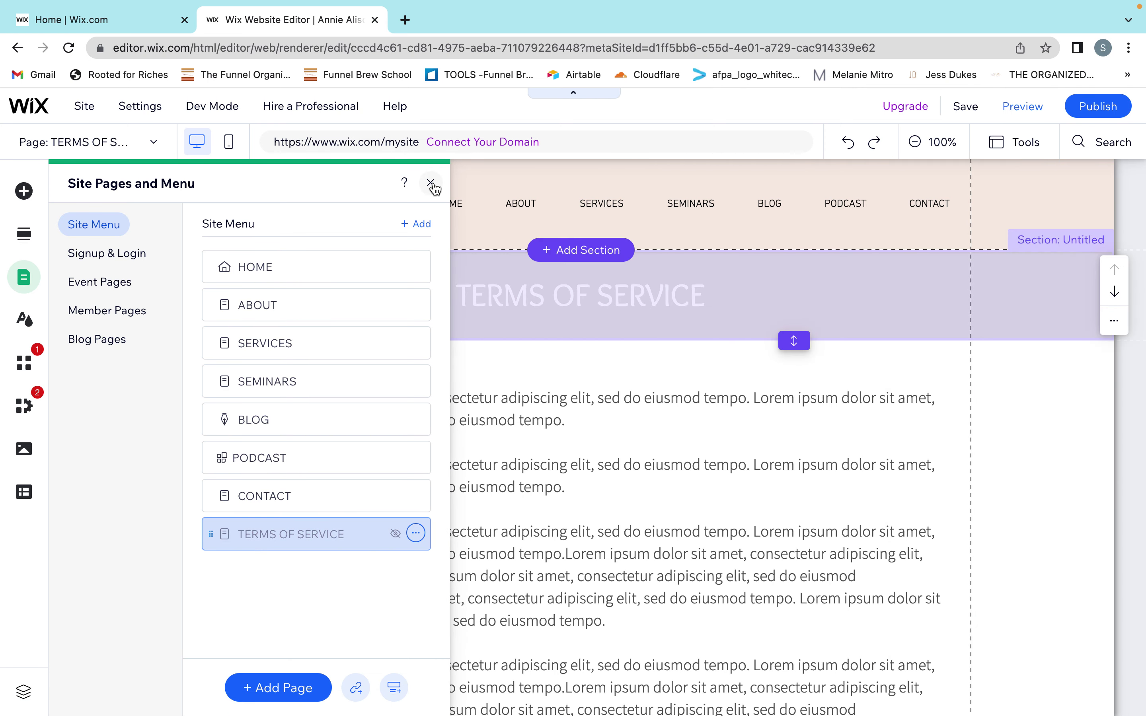
pyautogui.click(430, 182)
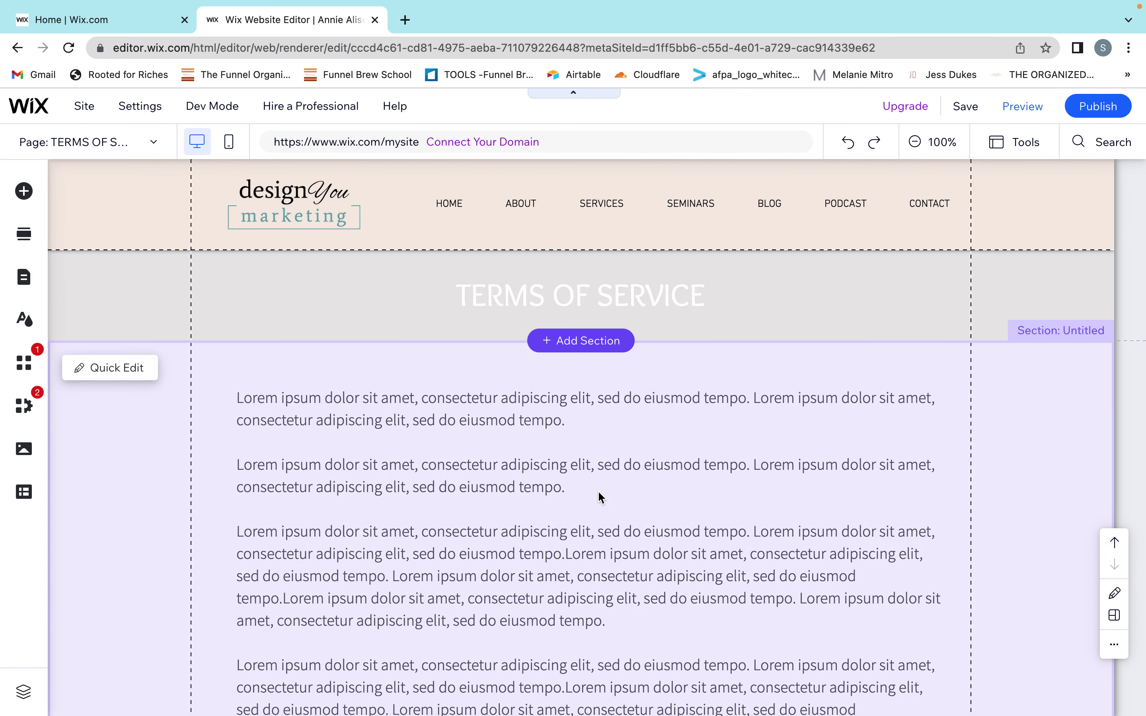
pyautogui.scroll(-3, 598, 490)
pyautogui.scroll(-2, 599, 495)
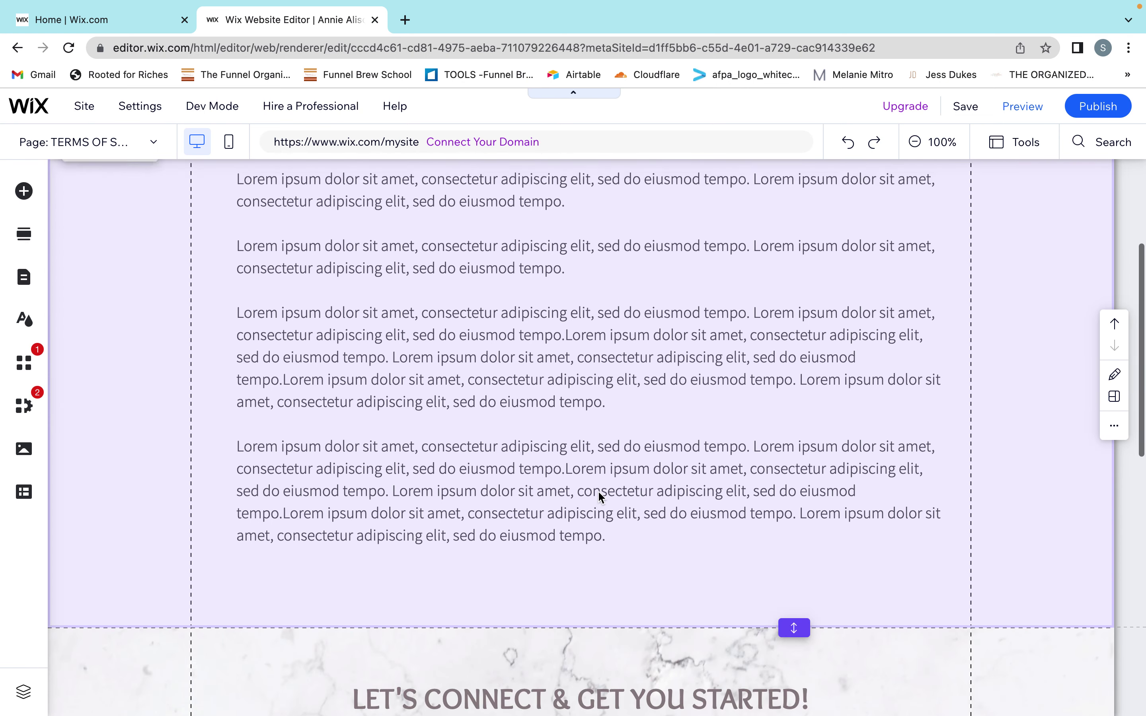
pyautogui.scroll(5, 600, 497)
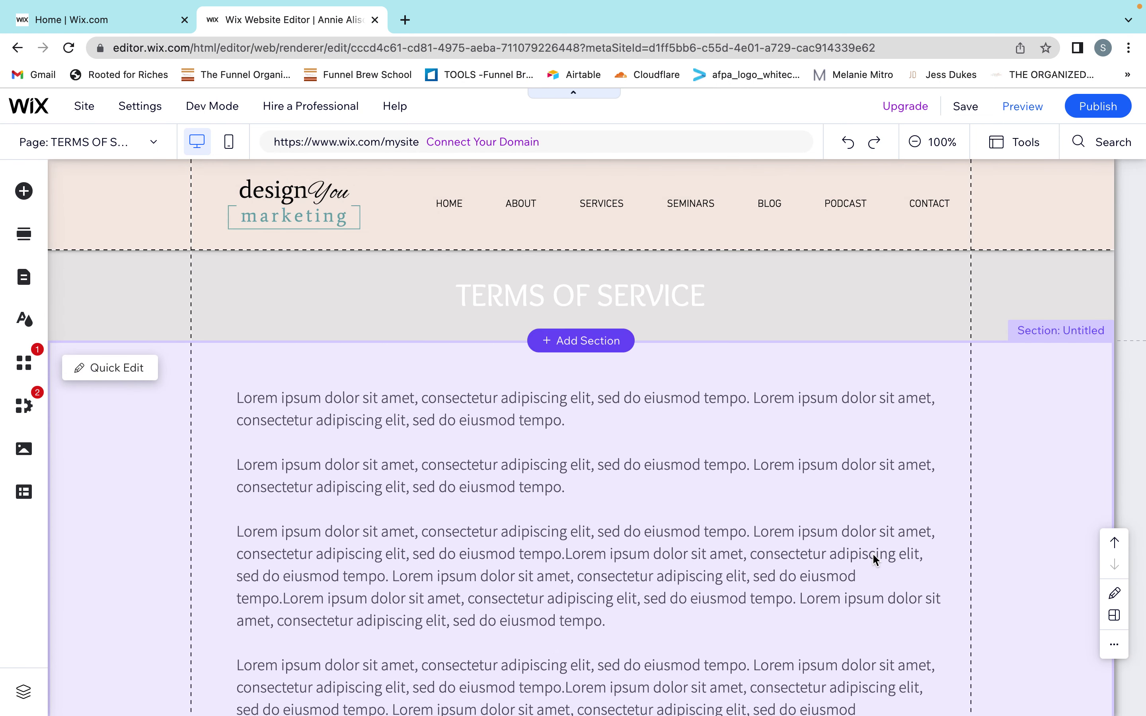
pyautogui.scroll(-3, 873, 554)
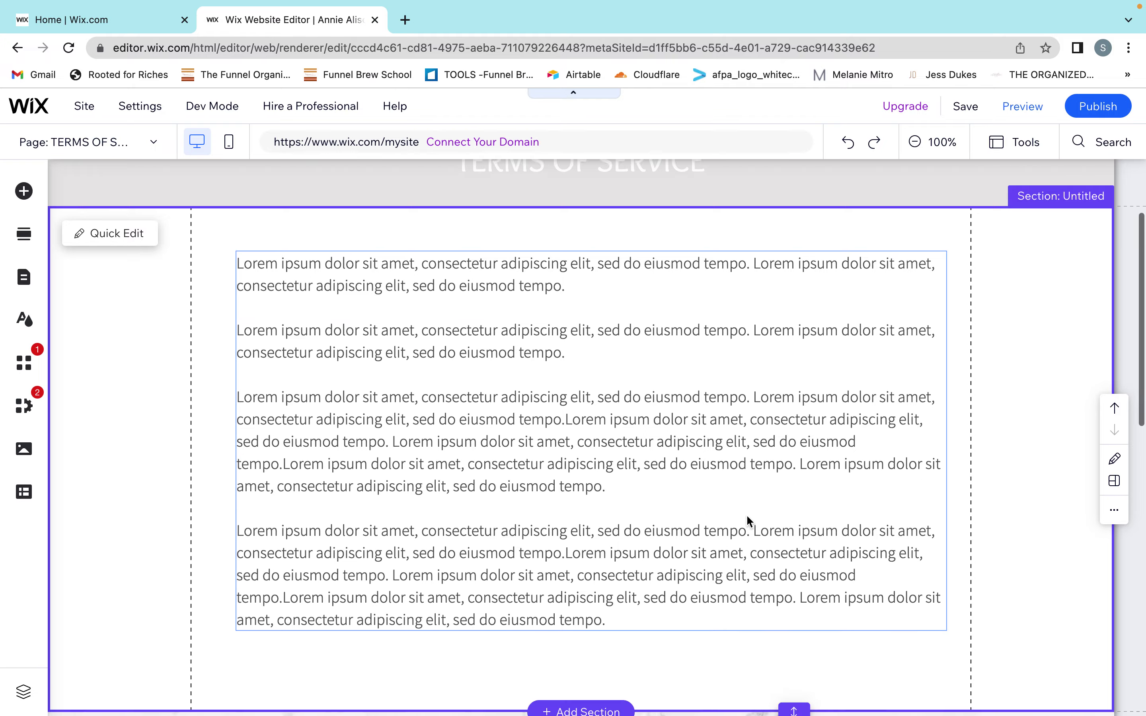
pyautogui.scroll(-15, 746, 516)
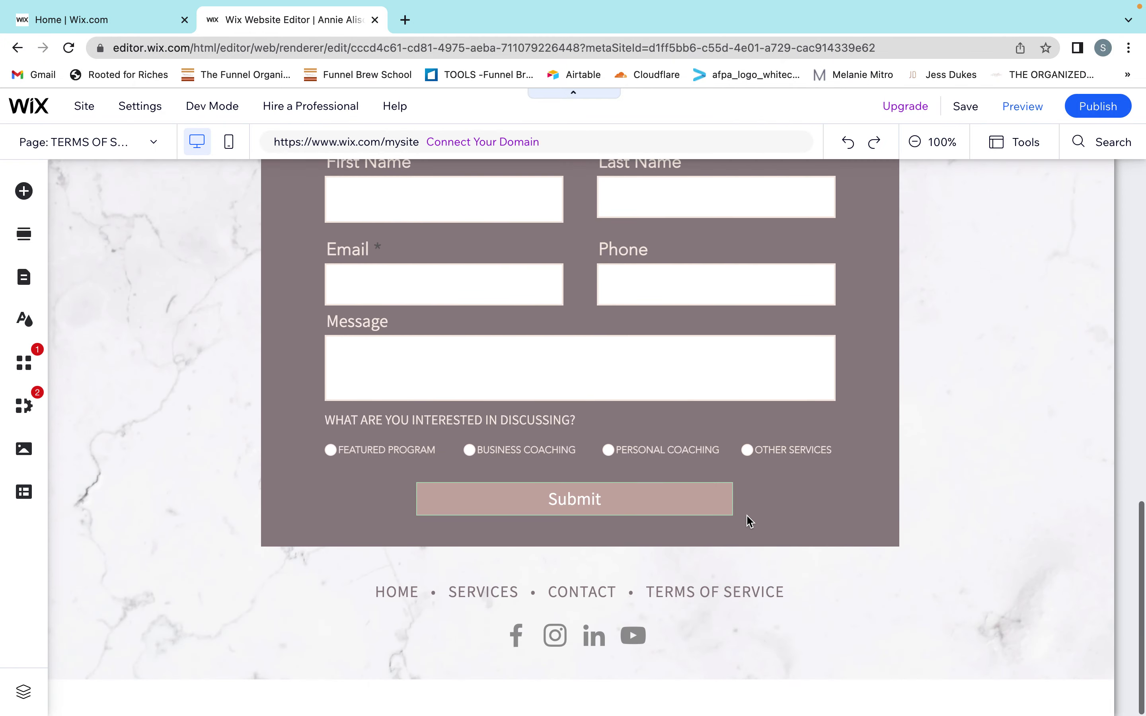
pyautogui.scroll(8, 695, 594)
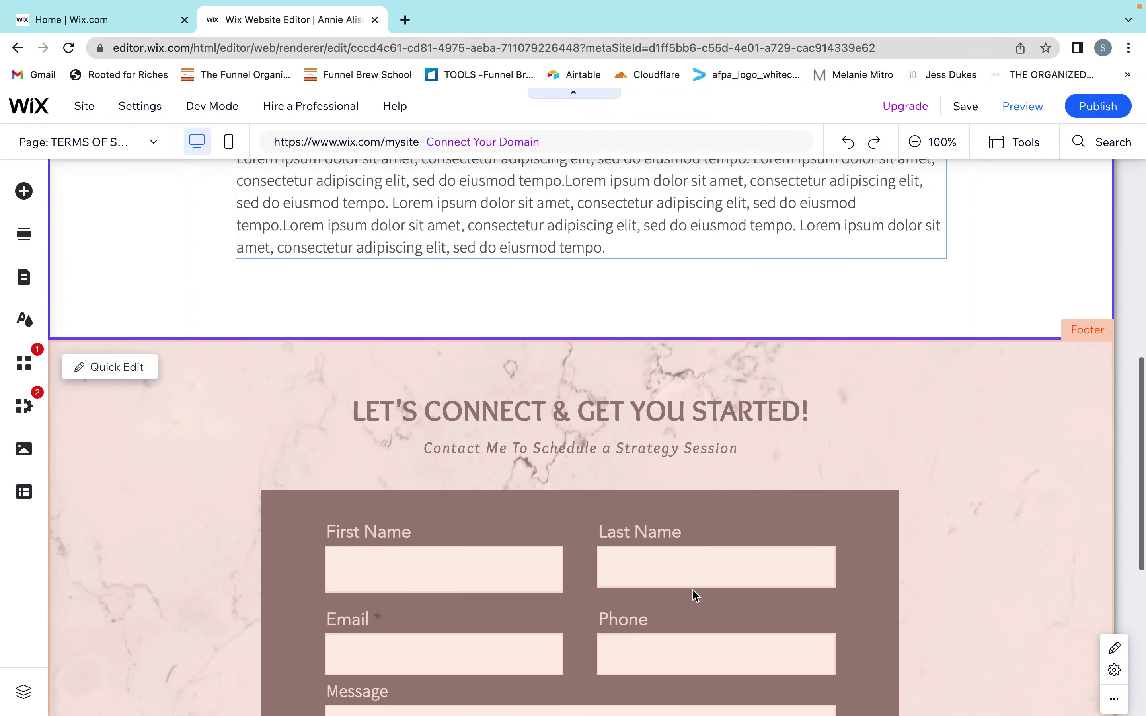
pyautogui.scroll(10, 696, 595)
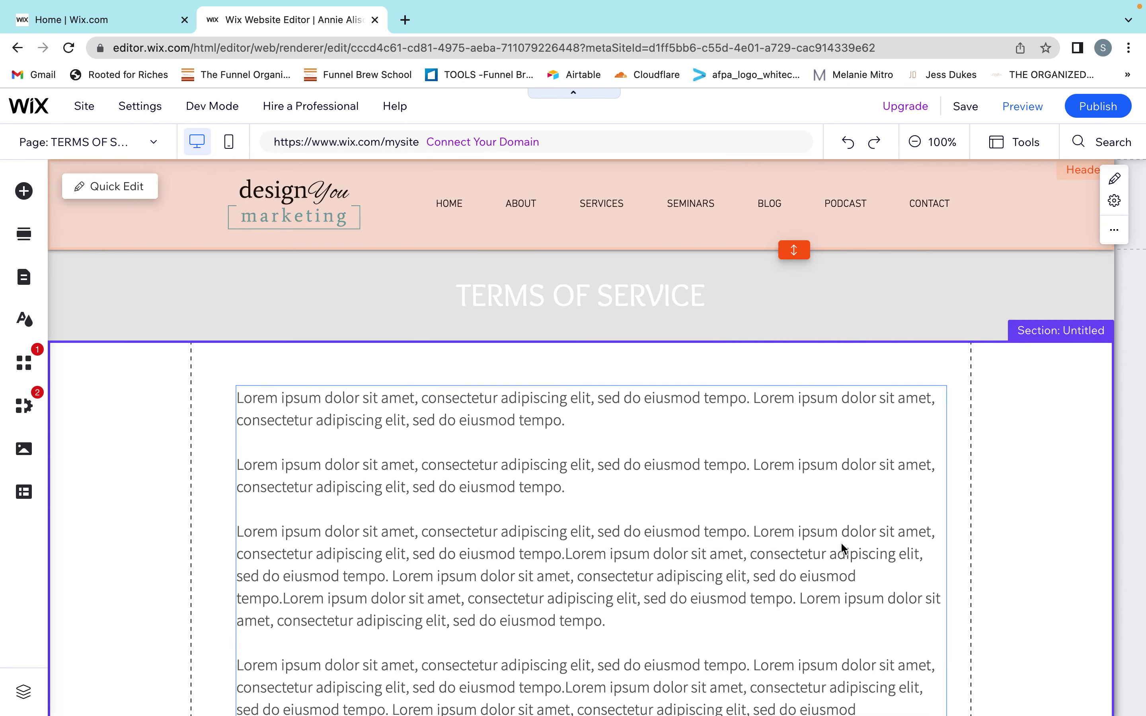
pyautogui.scroll(-15, 764, 603)
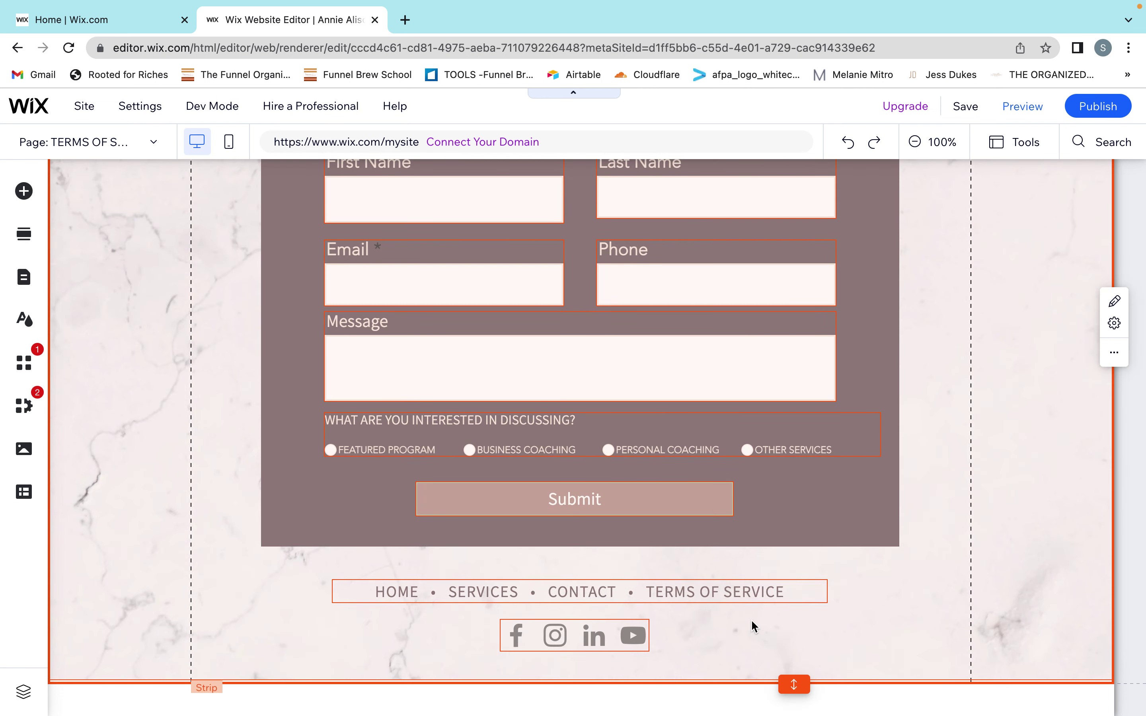
# - Select the social bar in the footer and open its social links settings
pyautogui.click(752, 622)
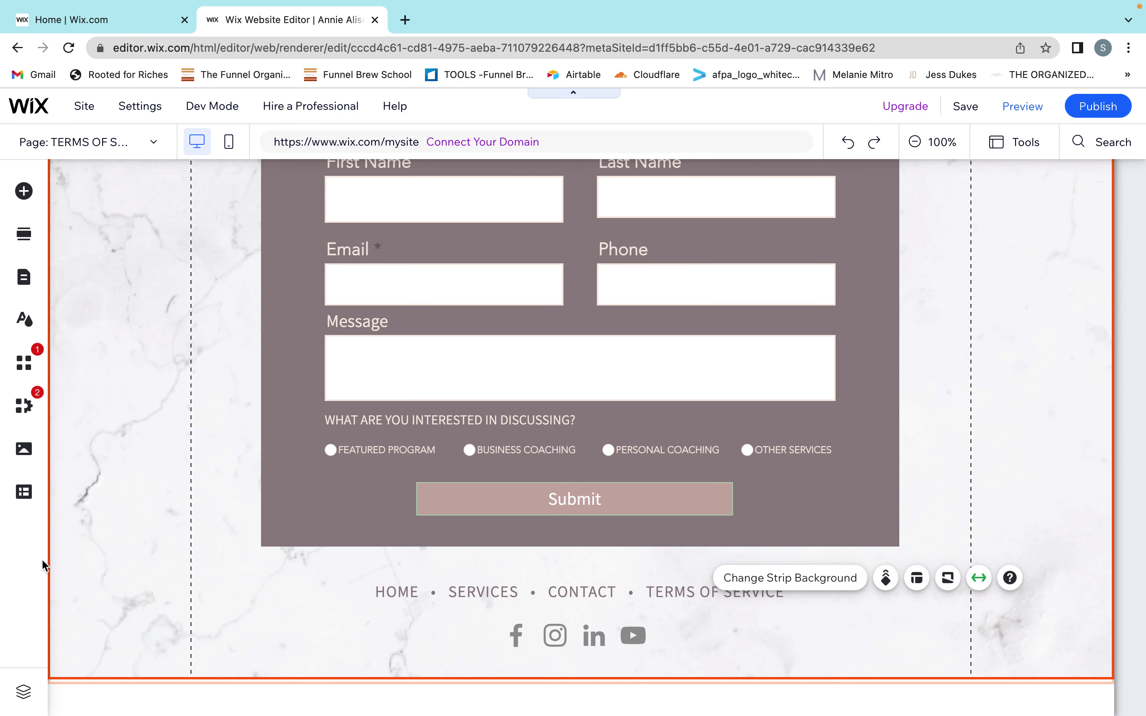
pyautogui.scroll(1, 582, 650)
pyautogui.scroll(-1, 582, 650)
pyautogui.click(566, 641)
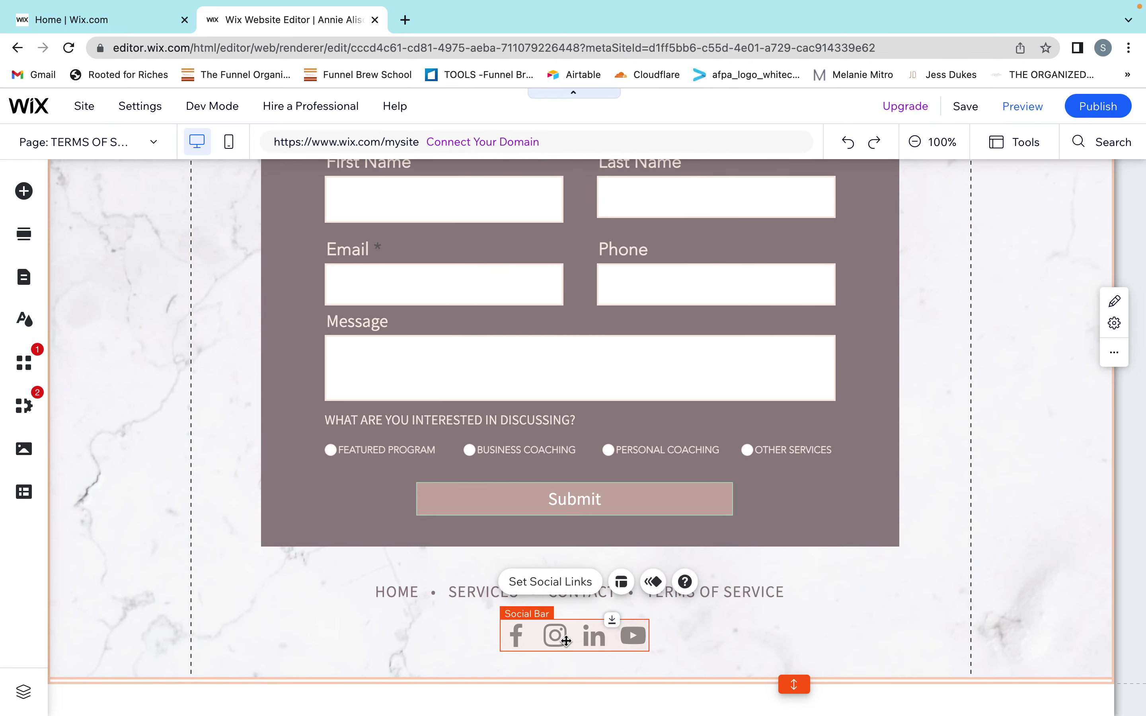
pyautogui.scroll(1, 571, 596)
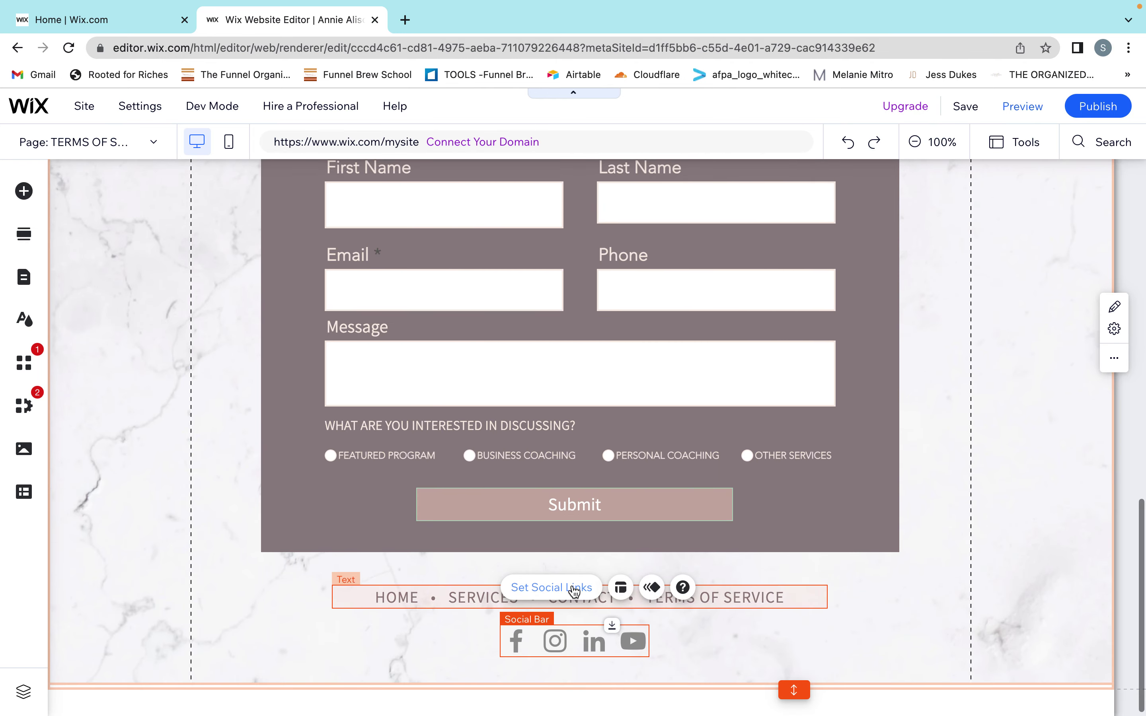
pyautogui.click(574, 591)
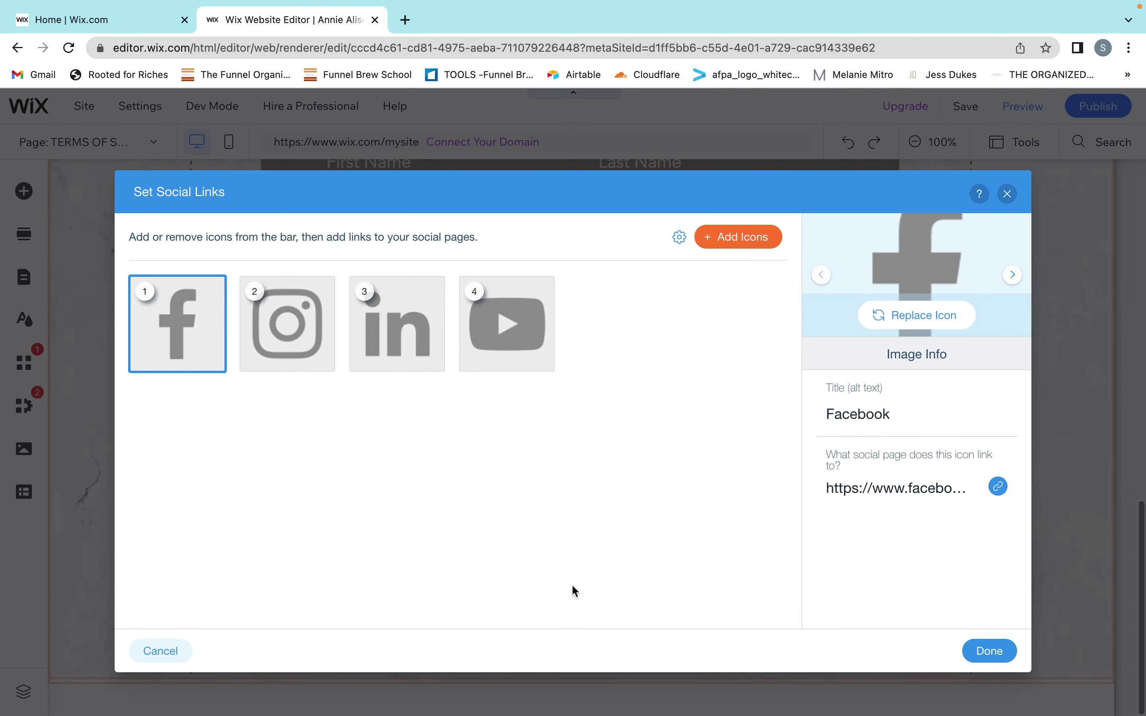
pyautogui.moveTo(184, 331)
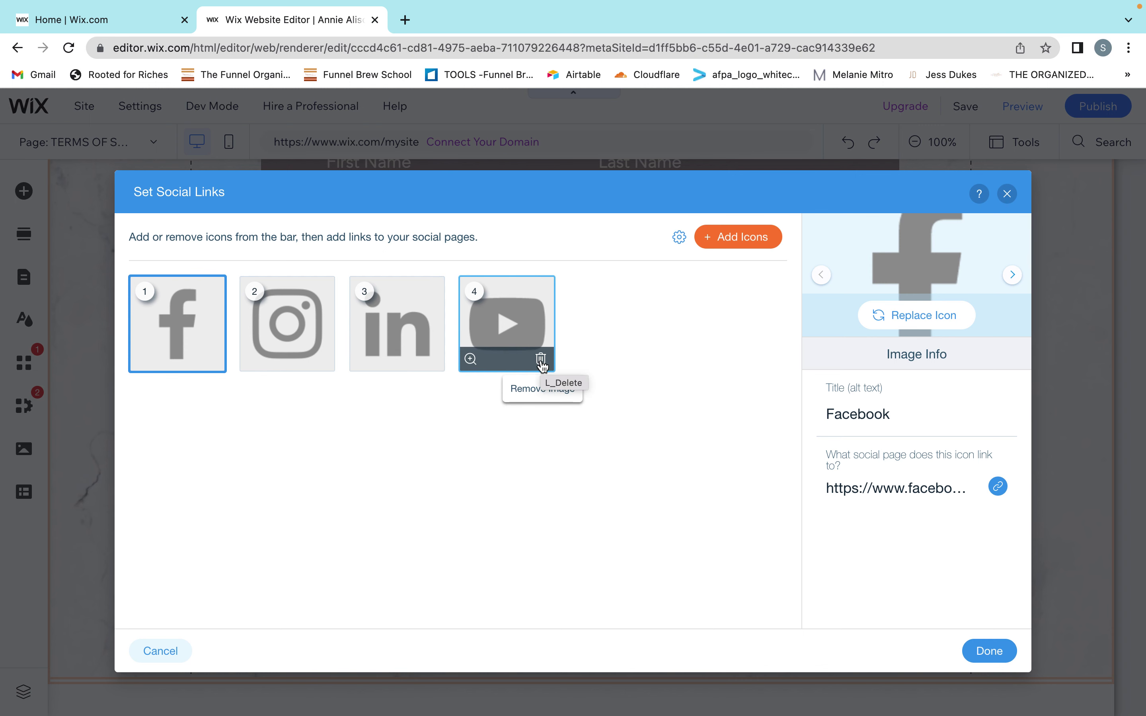
# - Browse the Wix social icons available to add and the color filter choices, and close the icon library without adding any
pyautogui.click(741, 237)
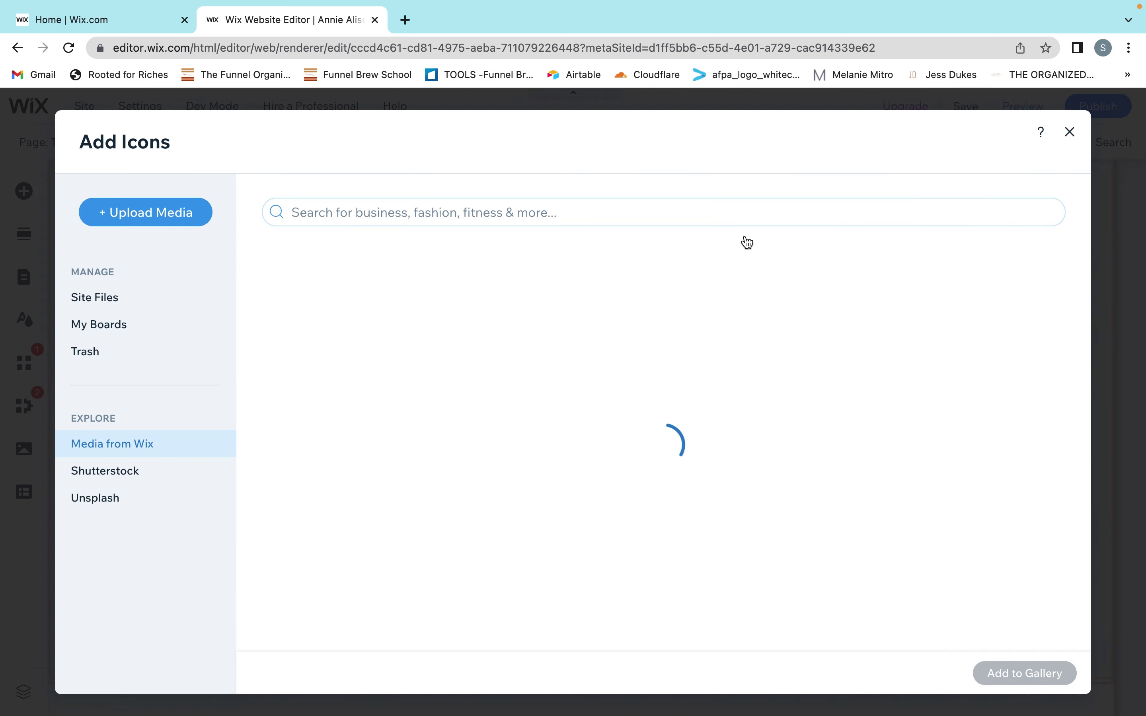
pyautogui.scroll(-3, 759, 327)
pyautogui.scroll(3, 762, 350)
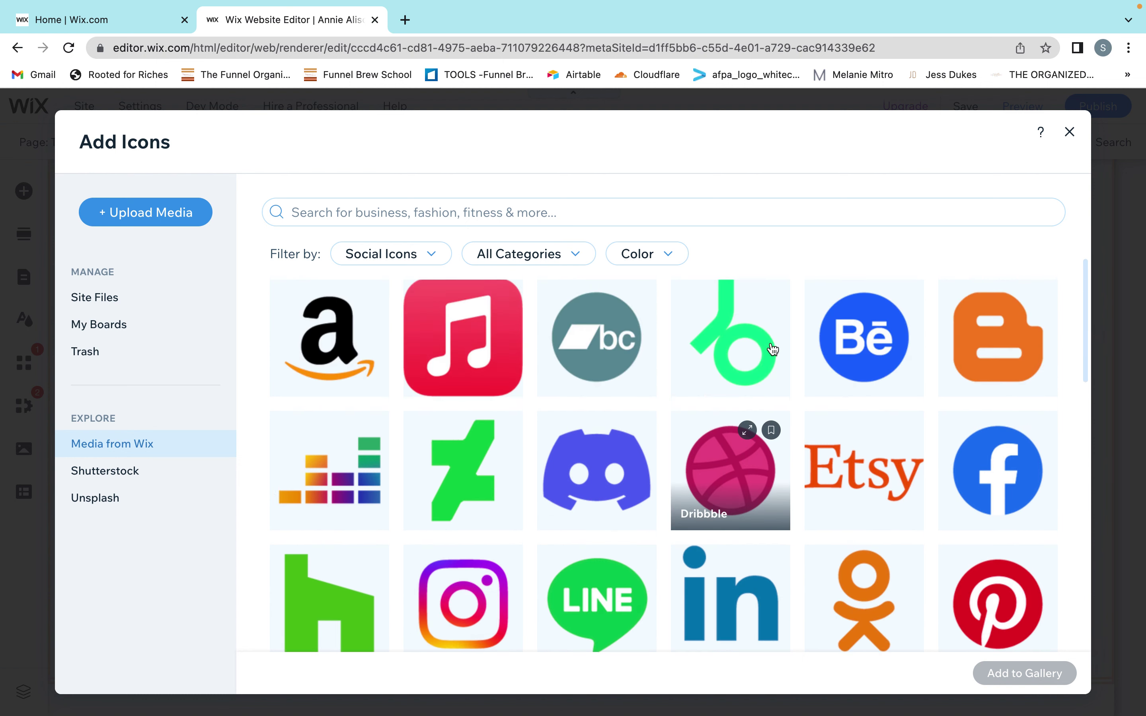
pyautogui.click(637, 314)
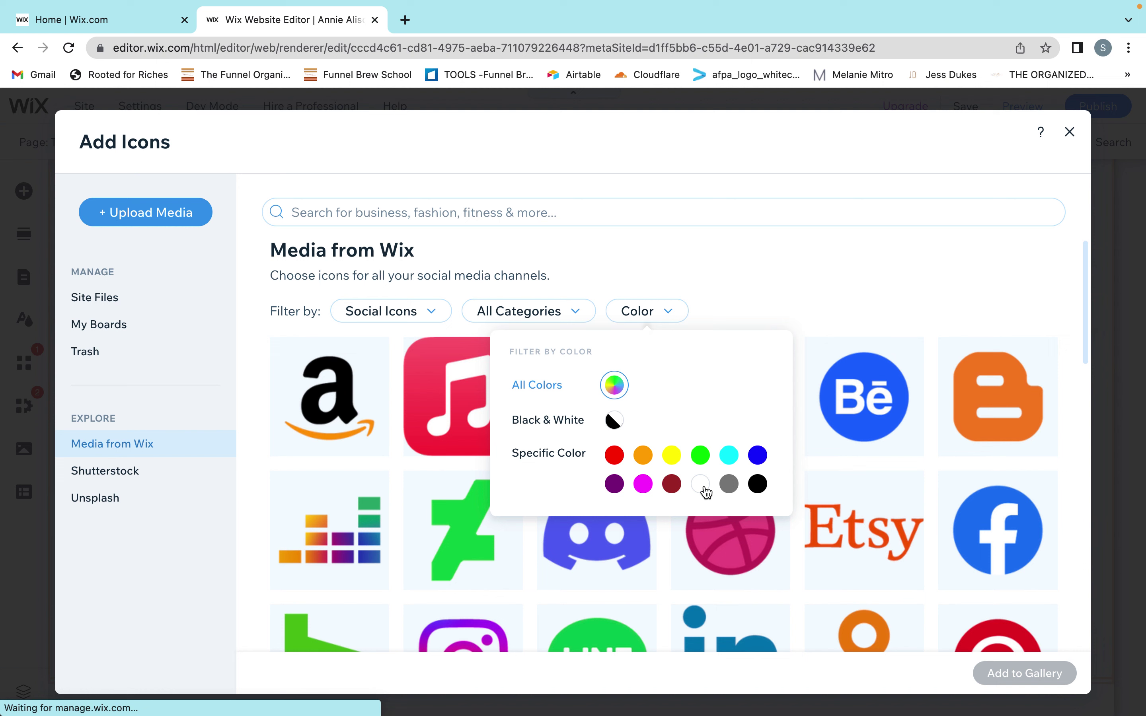
pyautogui.click(637, 178)
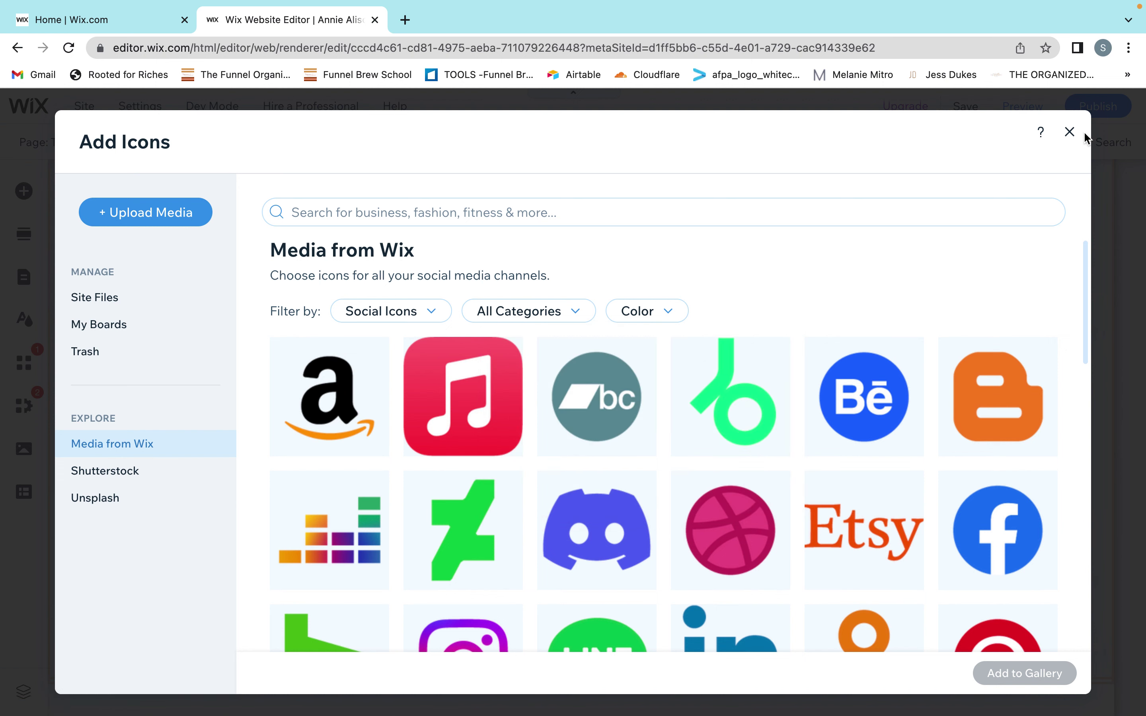
pyautogui.scroll(-3, 743, 438)
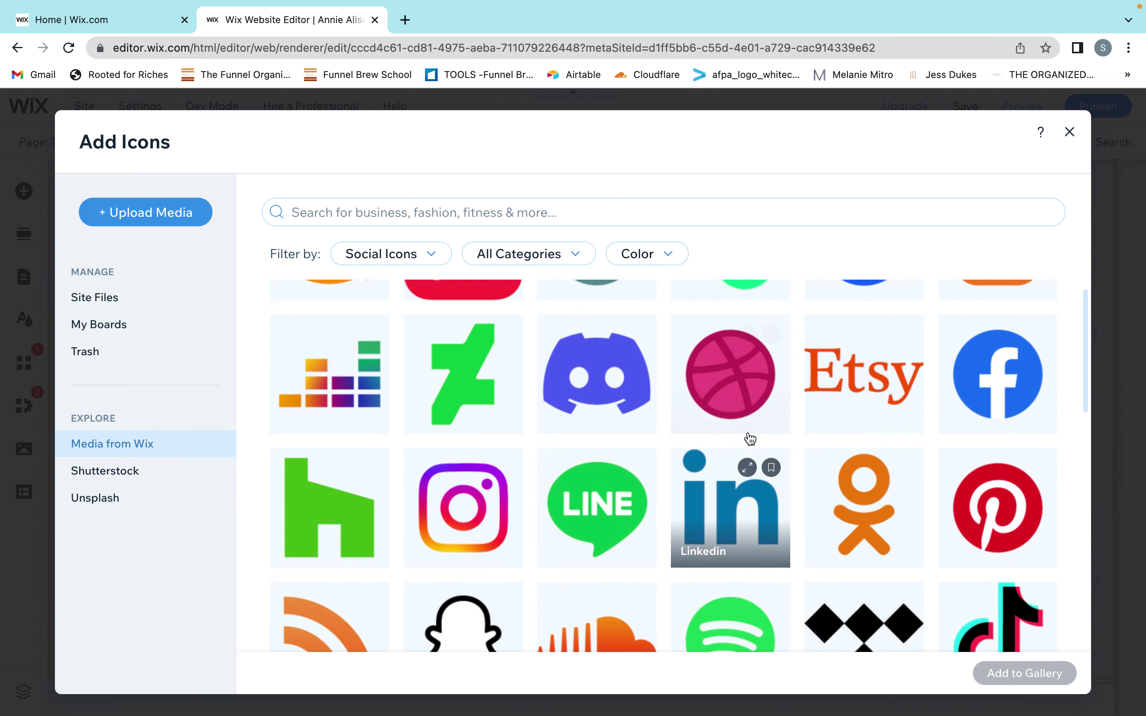
pyautogui.scroll(3, 746, 440)
pyautogui.click(1069, 134)
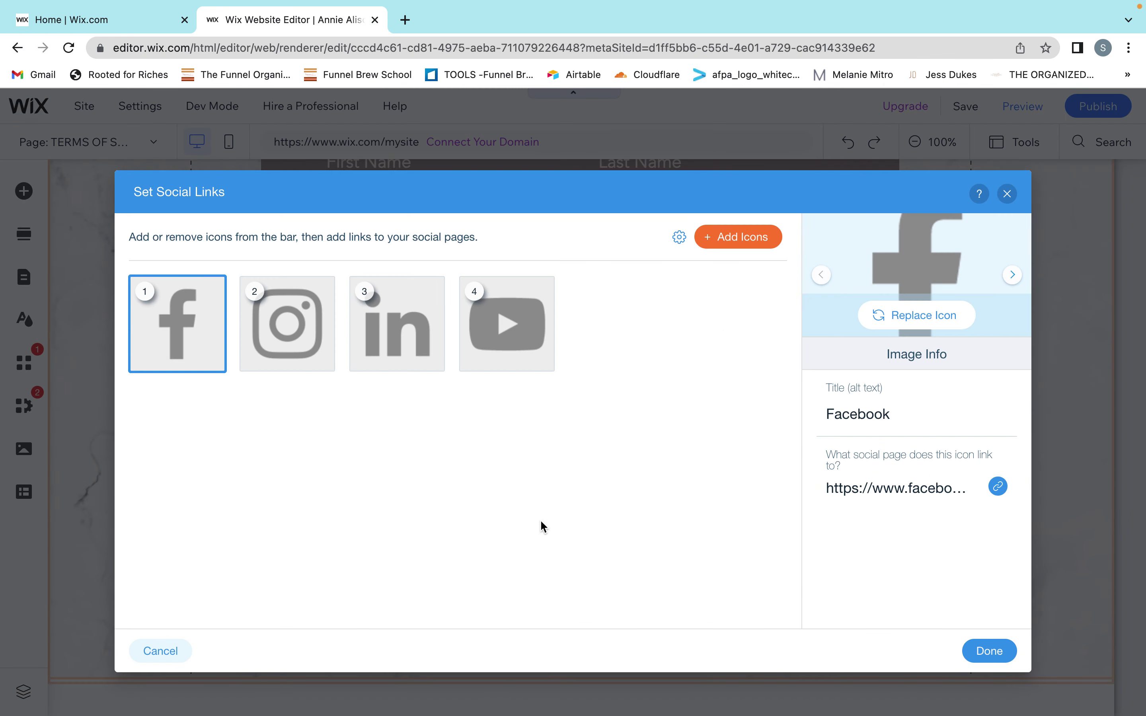
pyautogui.moveTo(215, 345)
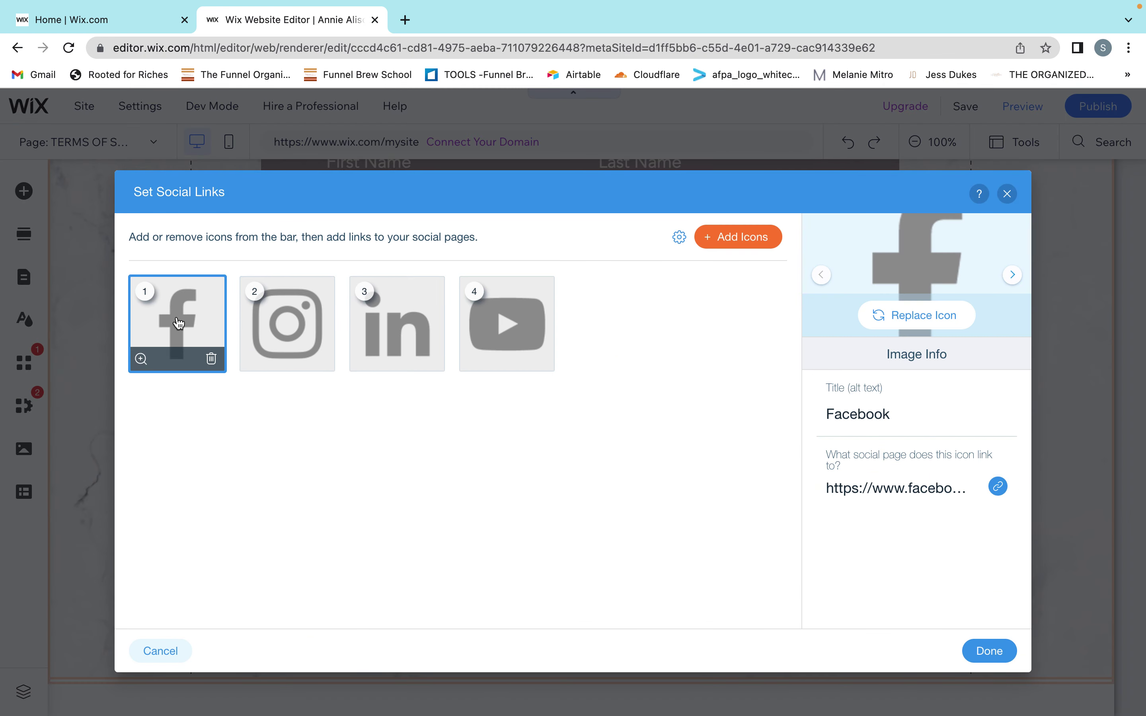
# - View the web address link settings of the Facebook icon and close the social links settings
pyautogui.click(931, 492)
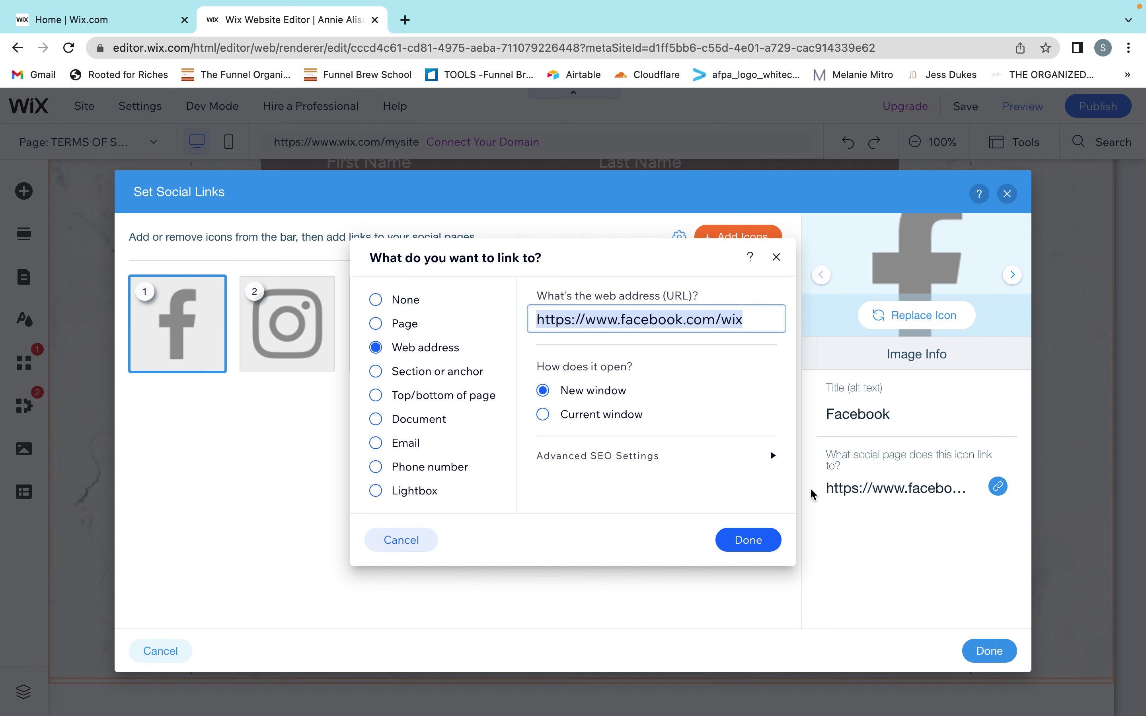
pyautogui.click(757, 548)
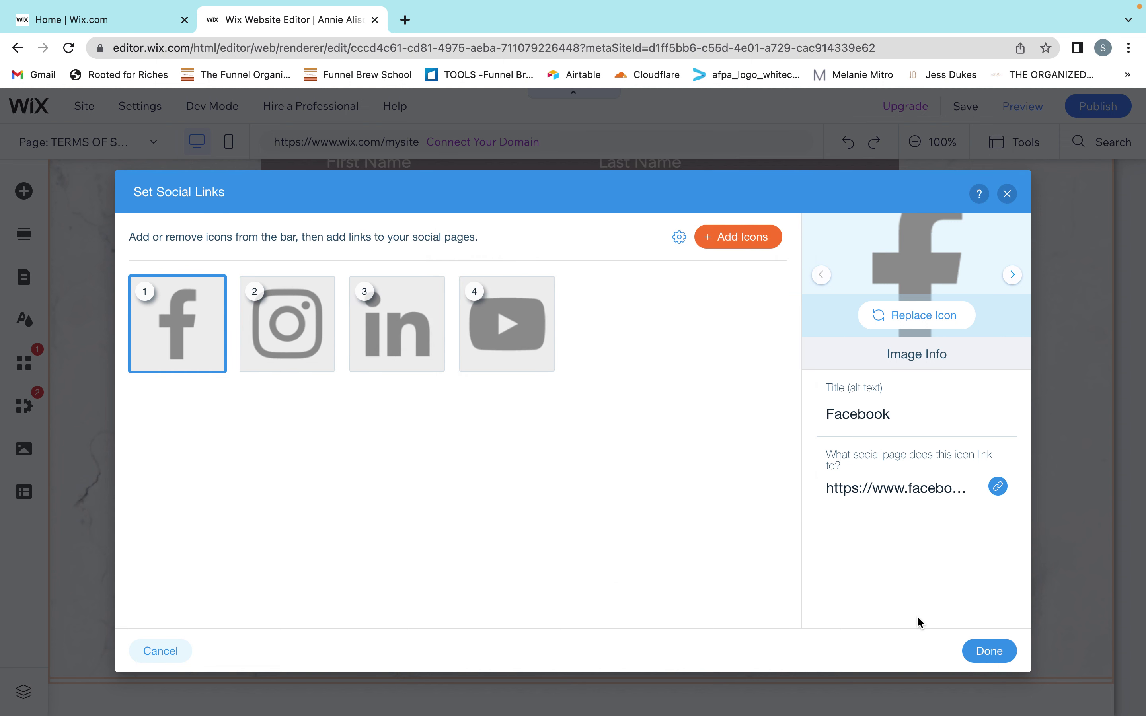
pyautogui.click(985, 652)
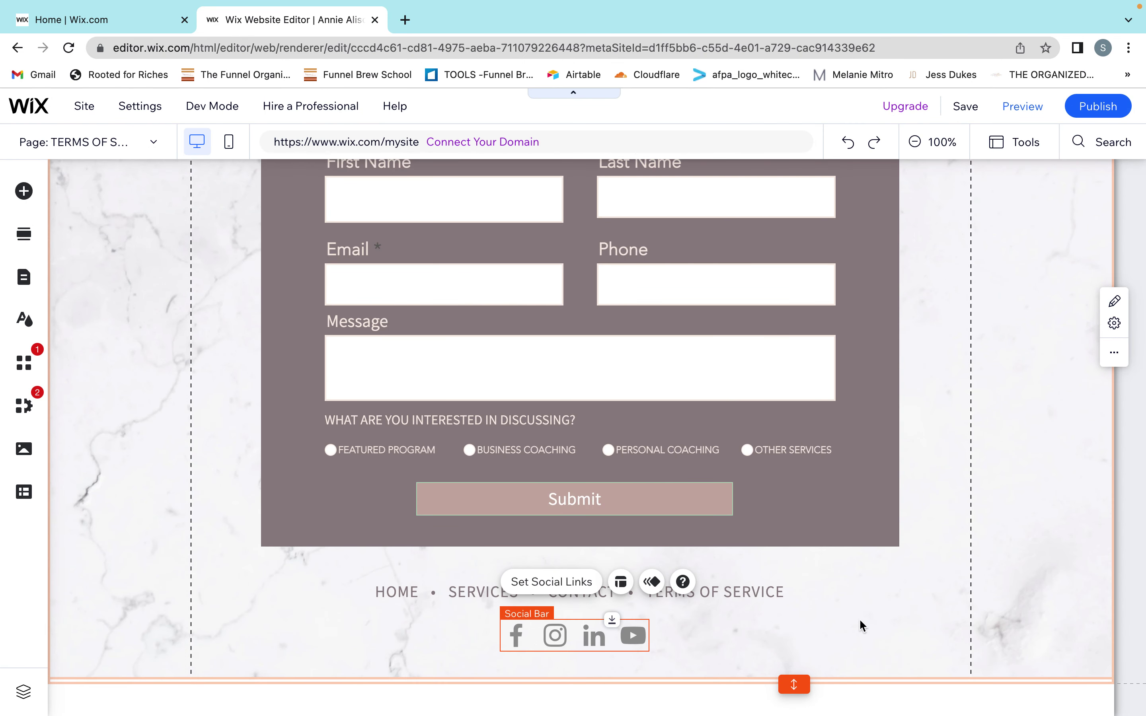
# - Open the HOME page for editing and look over its hero section
pyautogui.scroll(20, 908, 573)
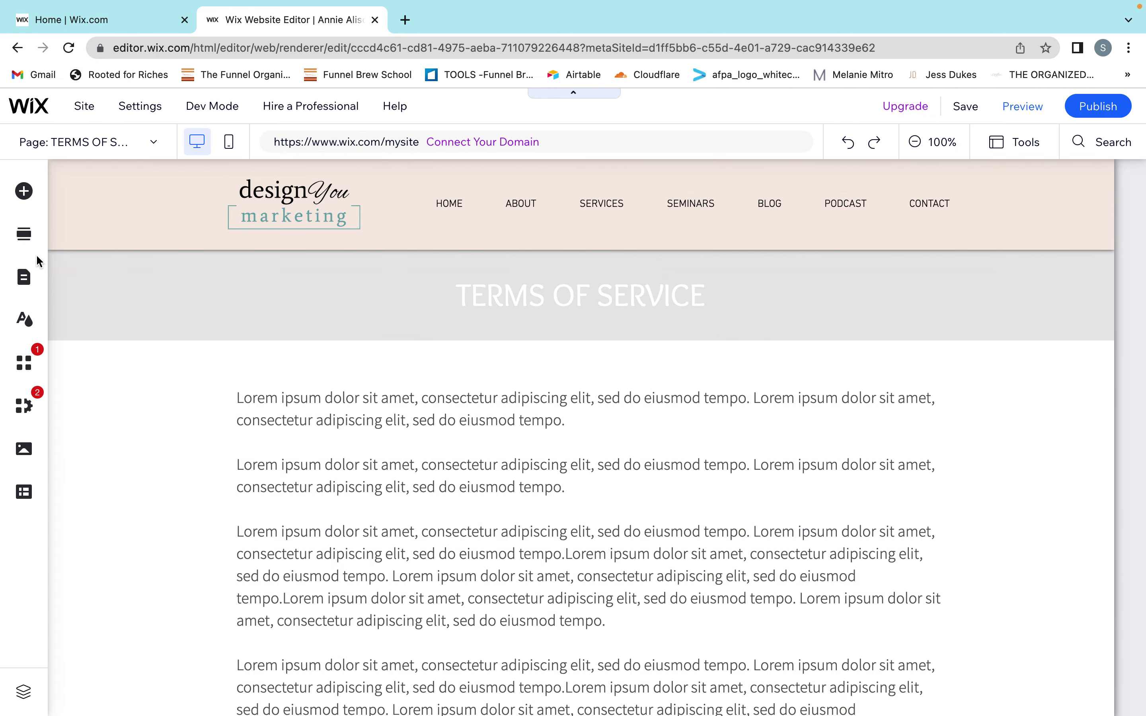
pyautogui.click(23, 278)
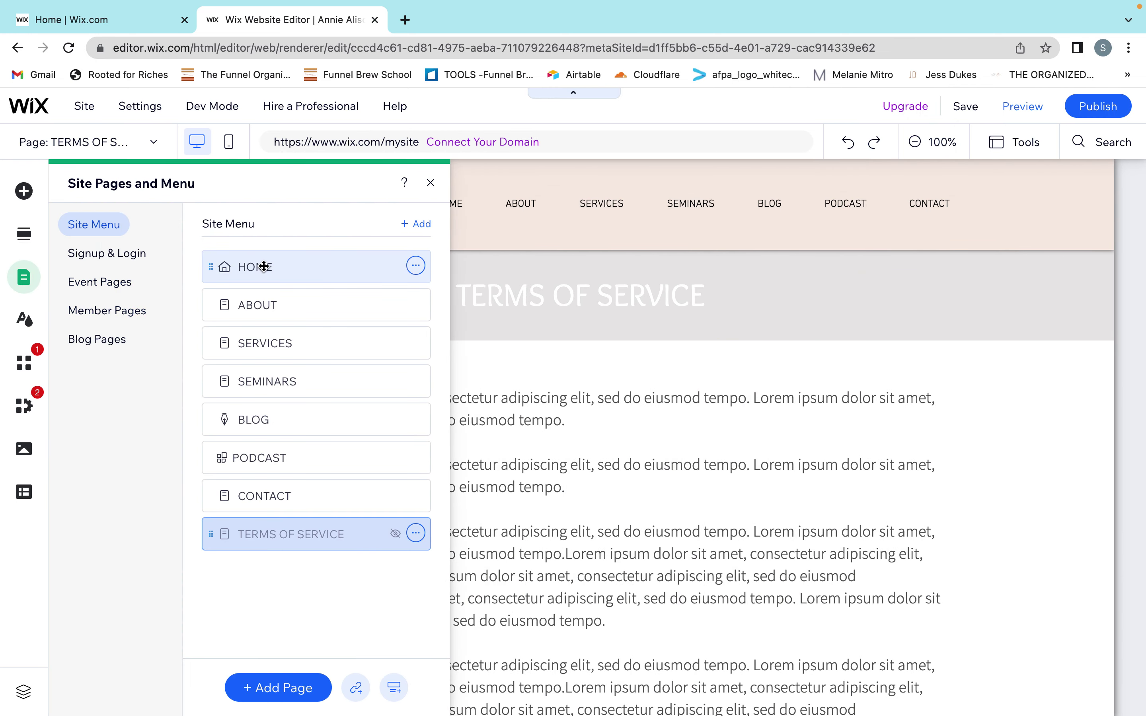
pyautogui.click(263, 269)
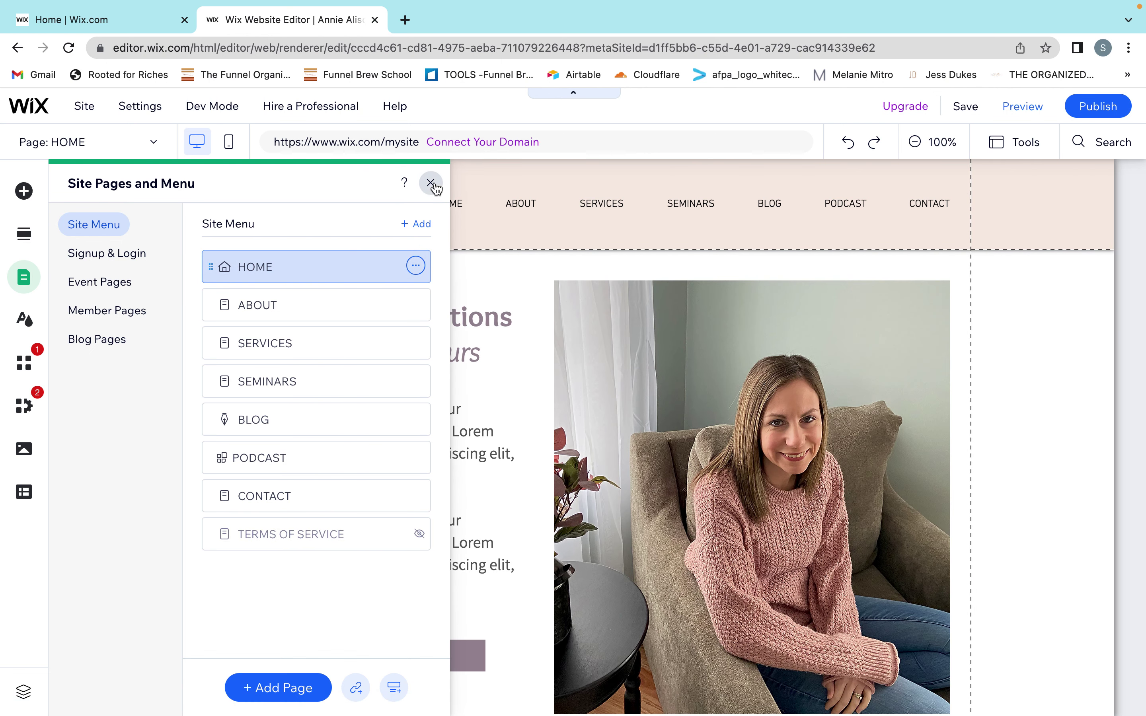
pyautogui.click(430, 183)
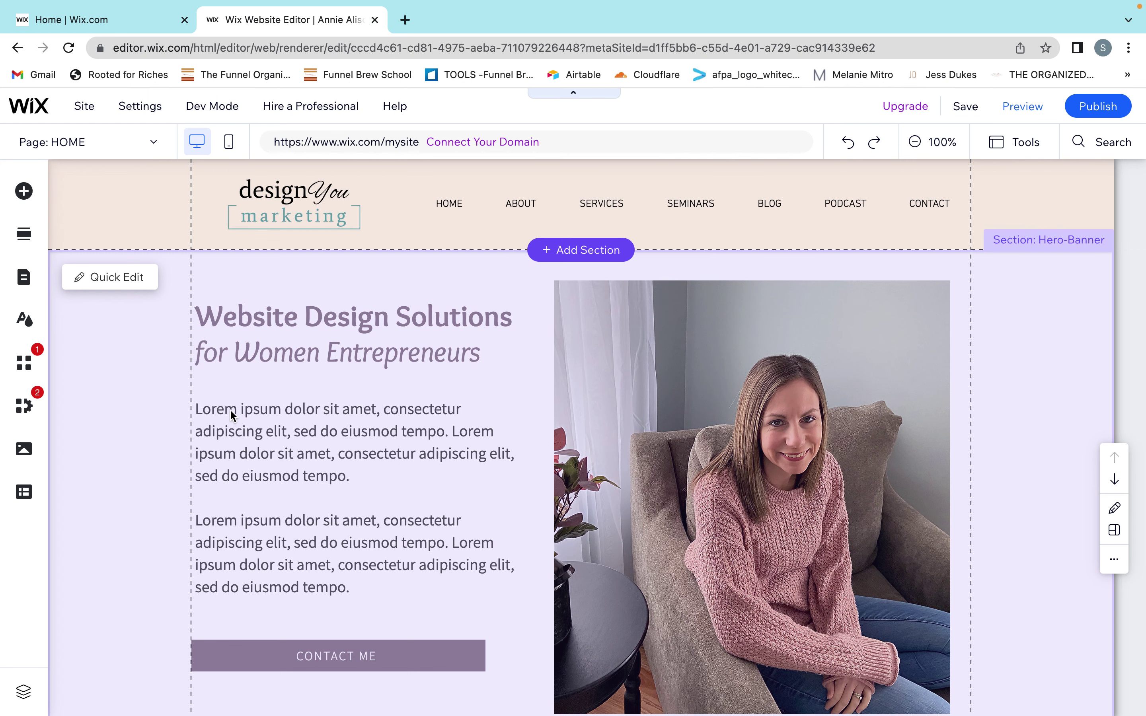
pyautogui.scroll(-2, 456, 564)
pyautogui.scroll(-2, 454, 559)
pyautogui.scroll(3, 454, 559)
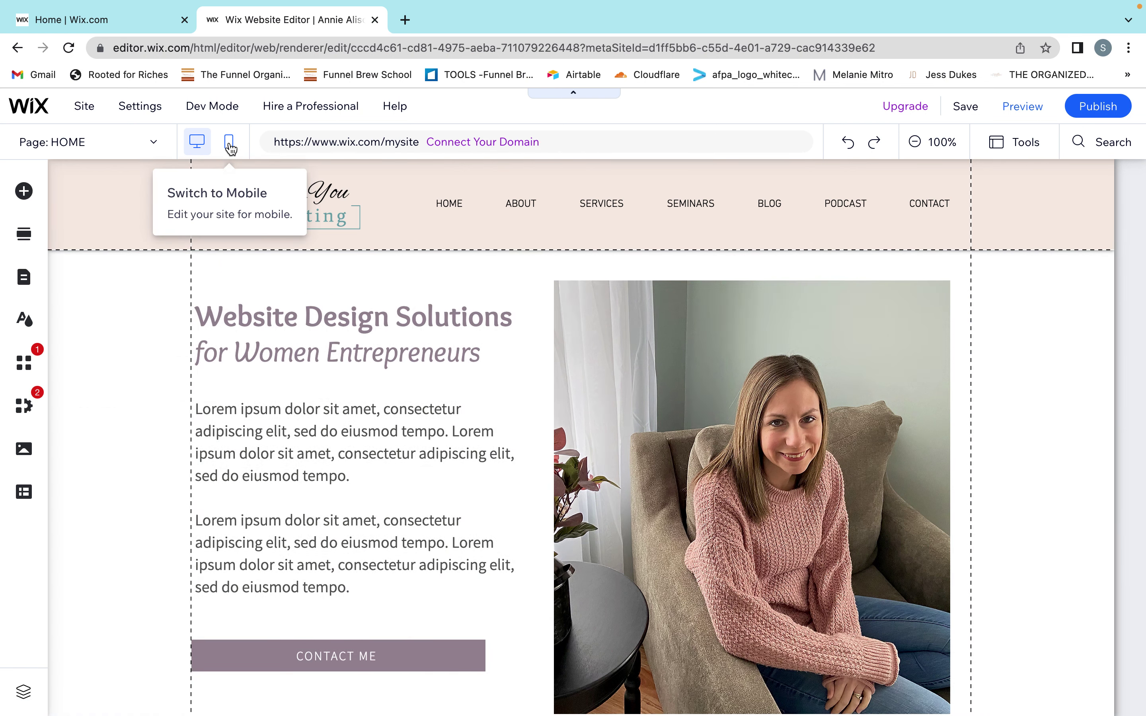
# - Switch to the mobile layout, shrink the header logo and place it centred beside the menu icon
pyautogui.click(230, 142)
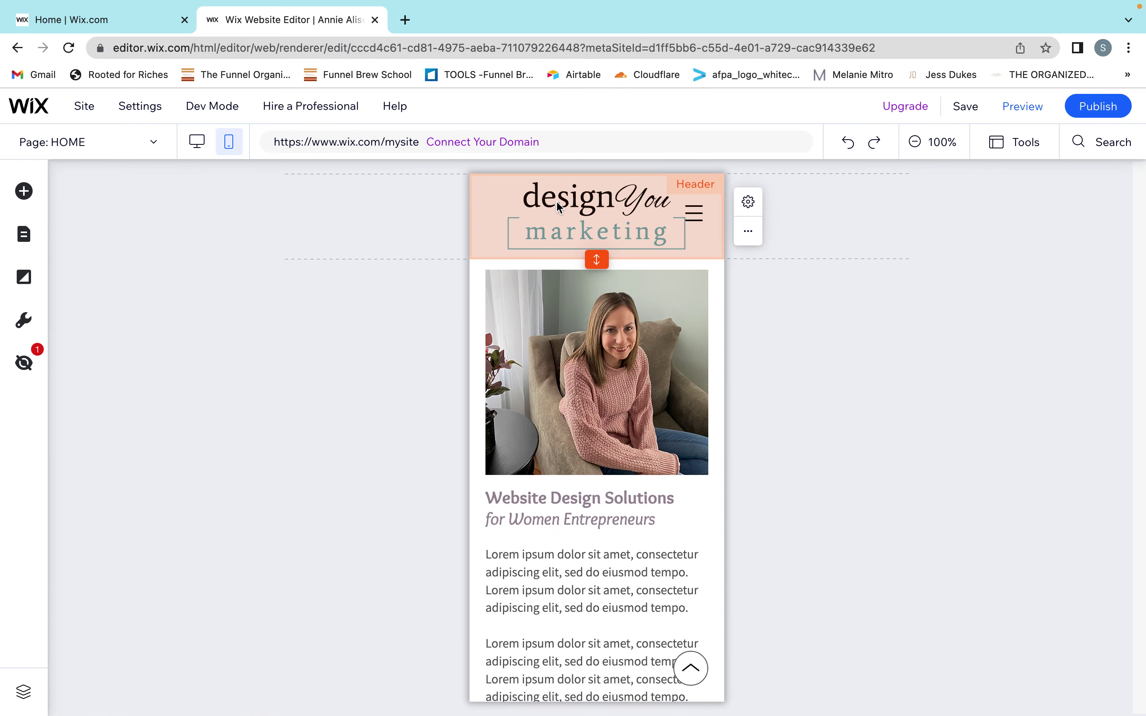
pyautogui.click(579, 209)
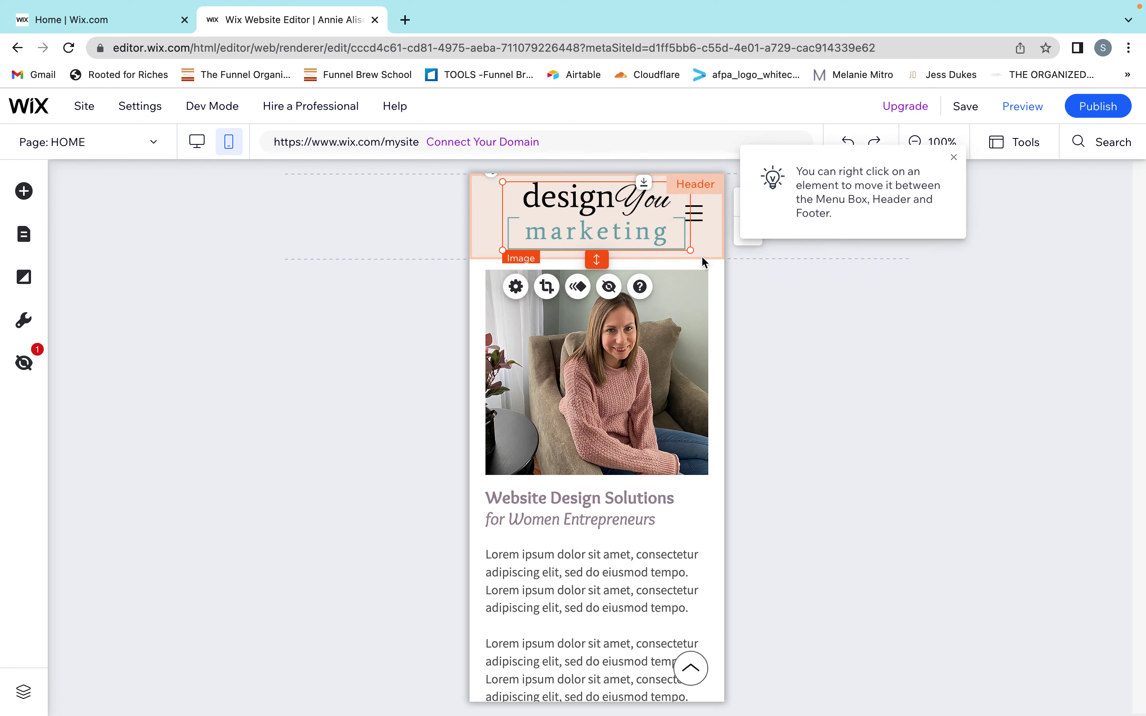
pyautogui.moveTo(693, 249); pyautogui.dragTo(676, 246)
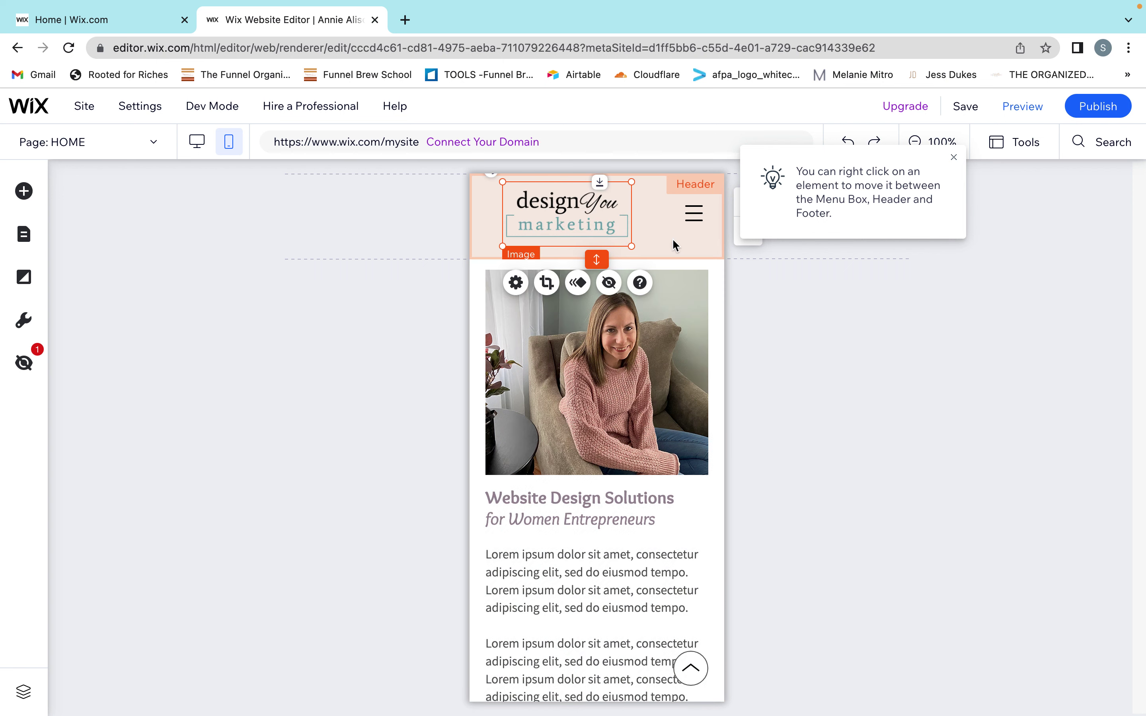
pyautogui.moveTo(566, 220); pyautogui.dragTo(593, 224)
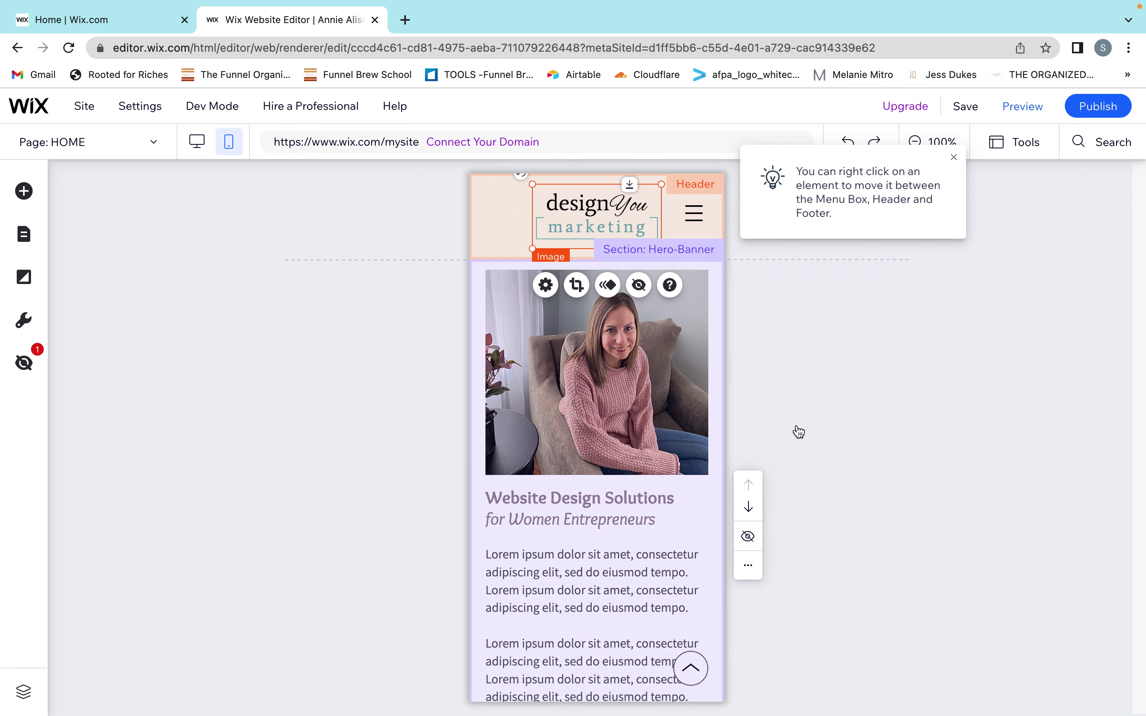
pyautogui.click(722, 410)
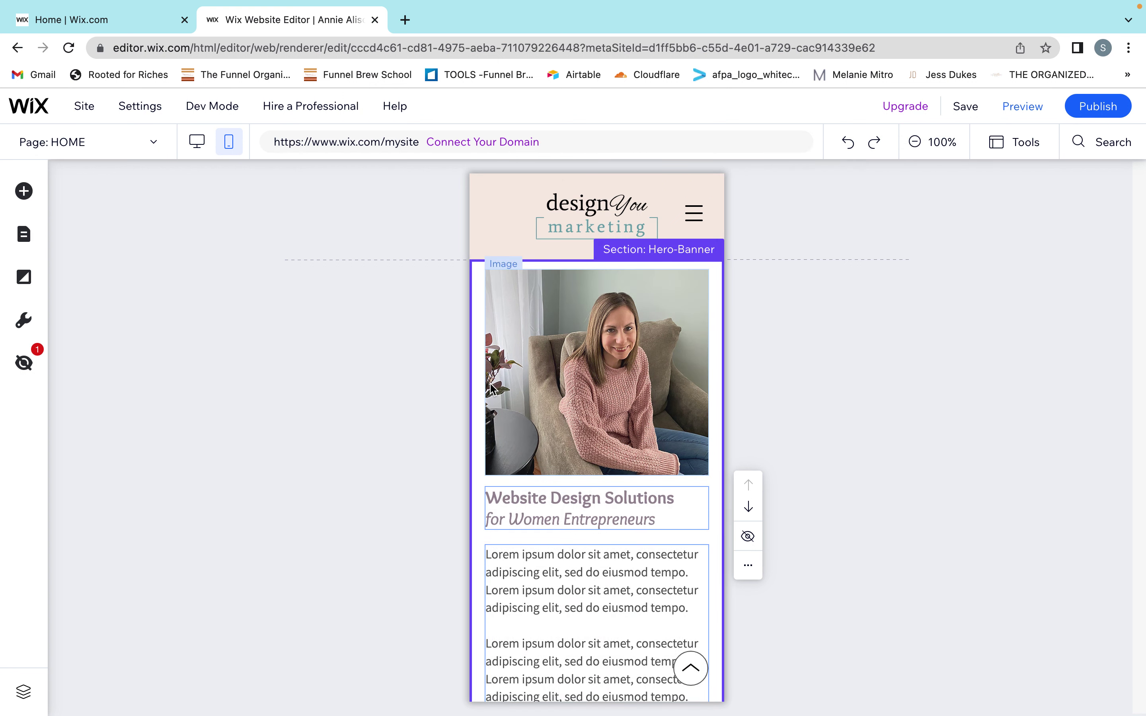
# - Review the mobile HOME page from the hero section through About Your Coaching Business to the LET'S WORK TOGETHER cards
pyautogui.scroll(-3, 579, 478)
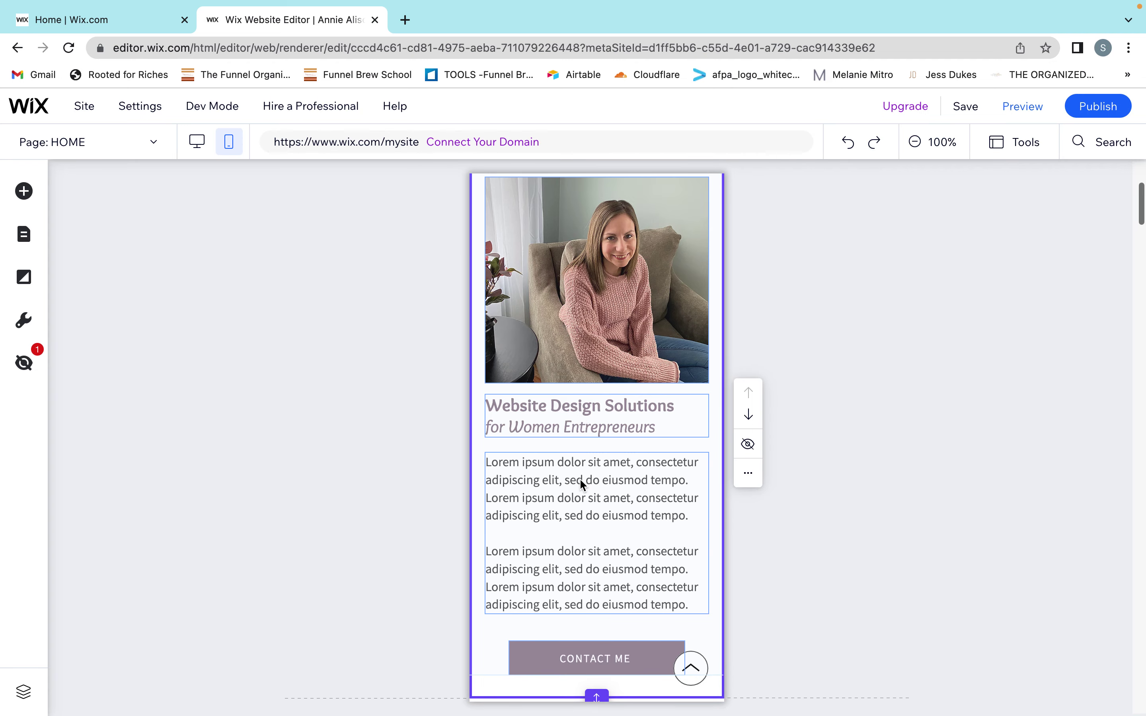
pyautogui.scroll(3, 580, 478)
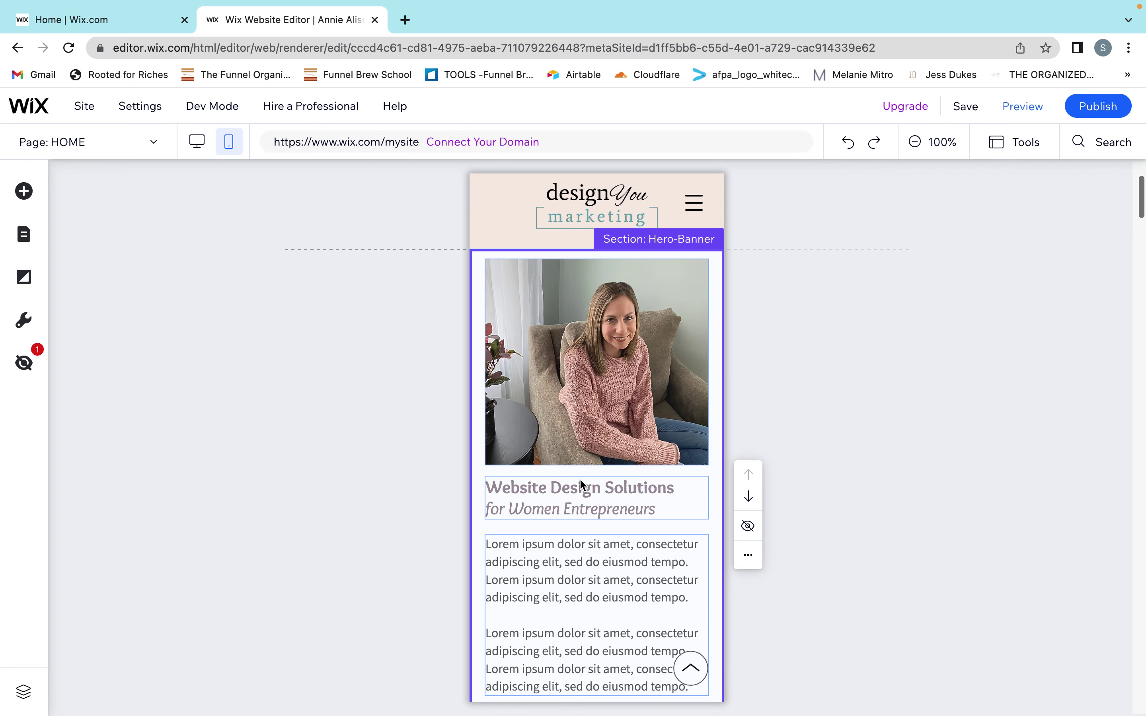
pyautogui.scroll(-1, 581, 478)
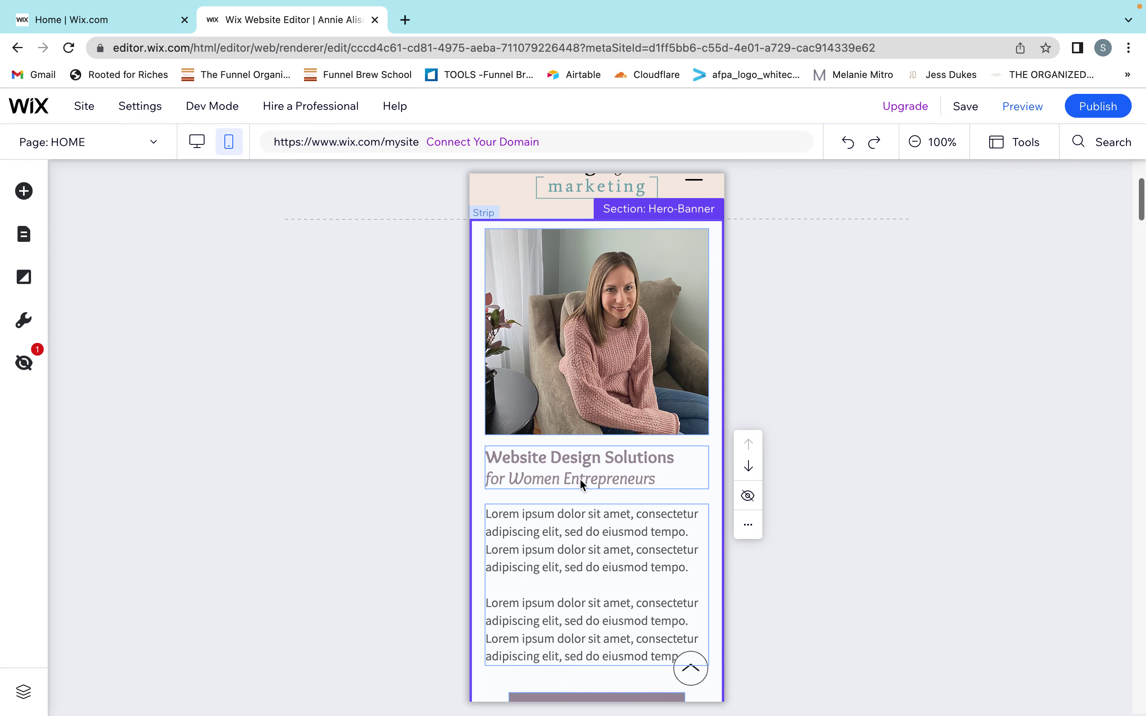
pyautogui.scroll(-10, 581, 479)
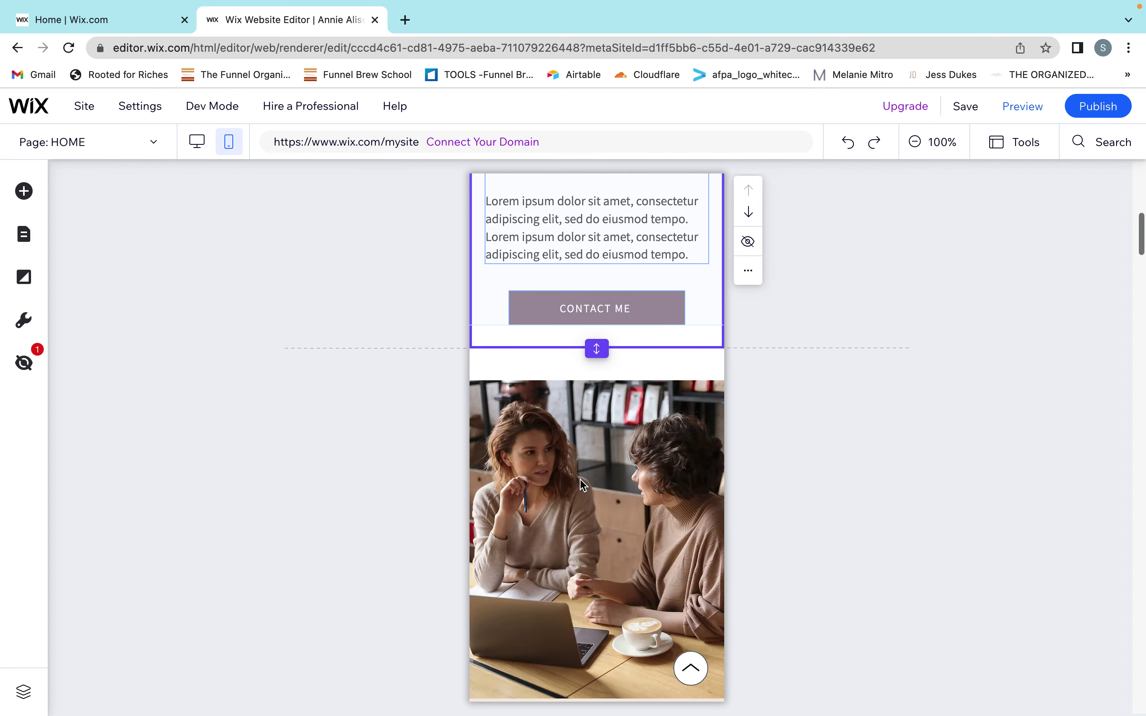
pyautogui.scroll(10, 583, 485)
pyautogui.scroll(-9, 583, 484)
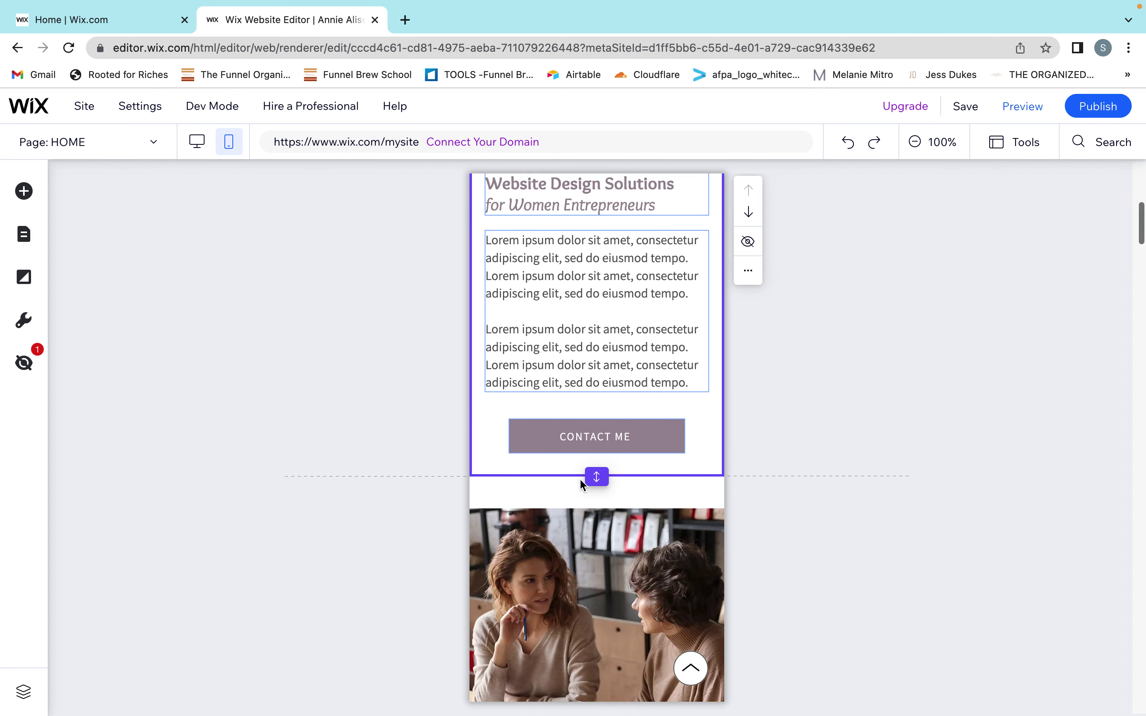
pyautogui.scroll(-10, 580, 481)
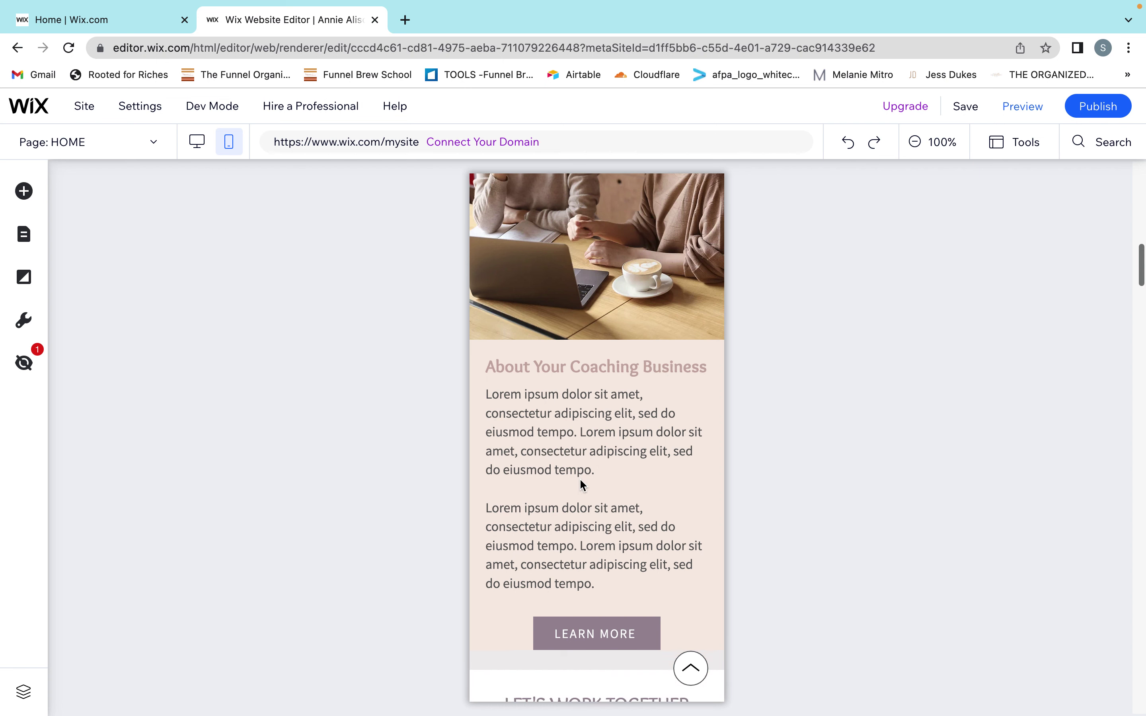
pyautogui.scroll(-11, 579, 479)
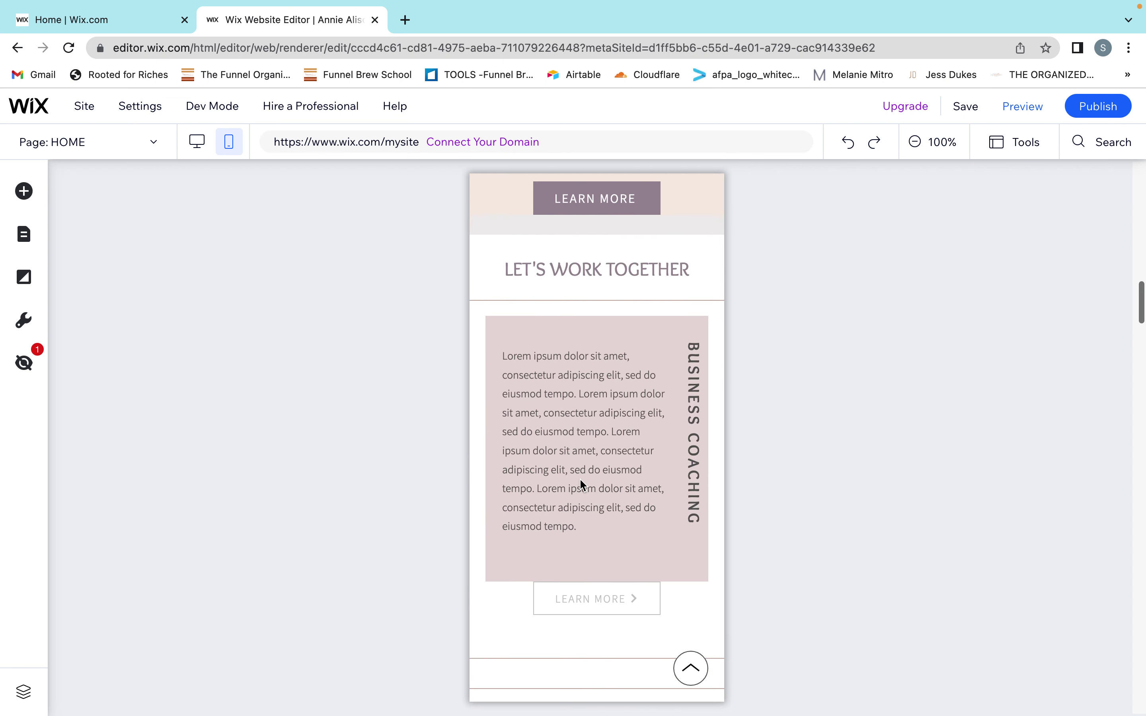
pyautogui.scroll(-3, 580, 478)
pyautogui.scroll(-2, 599, 460)
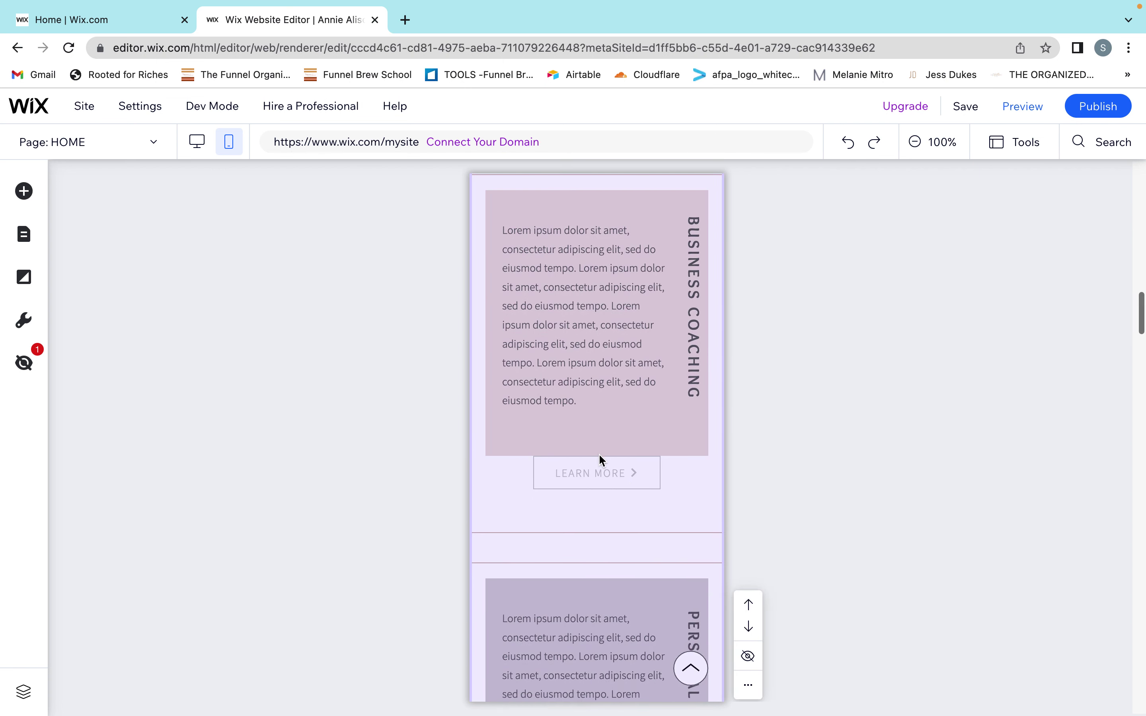
# - Extend the BUSINESS COACHING card's pink background downward and place the LEARN MORE button inside it below the text
pyautogui.click(588, 417)
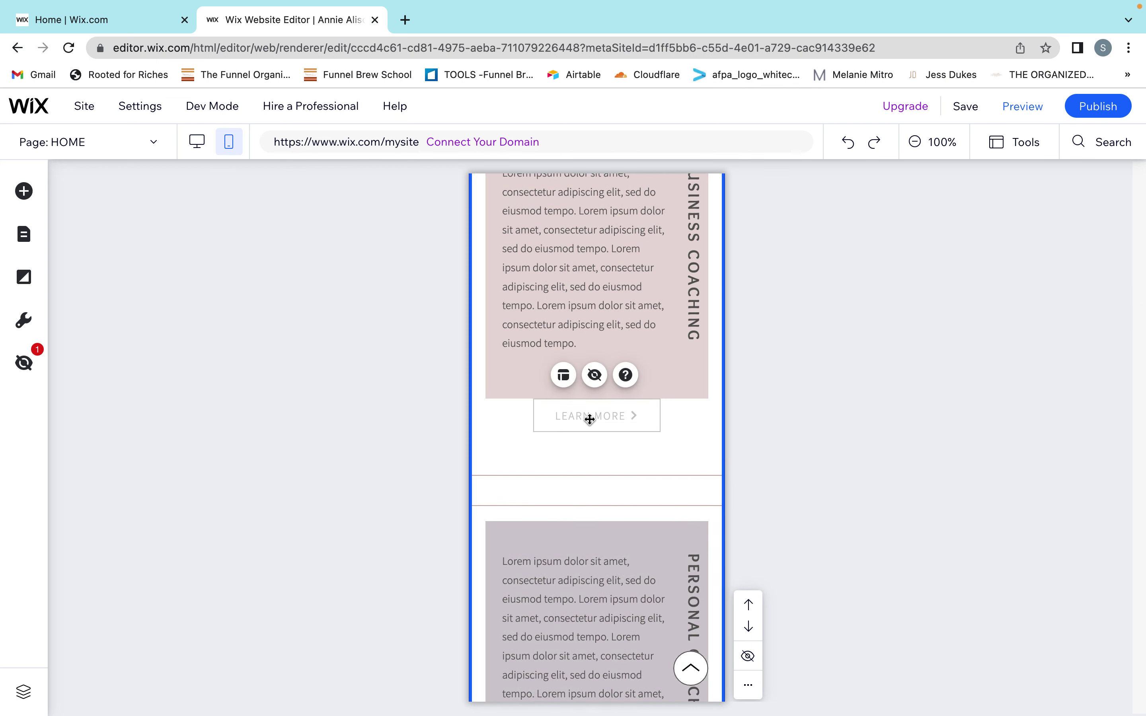
pyautogui.moveTo(589, 430); pyautogui.dragTo(594, 381)
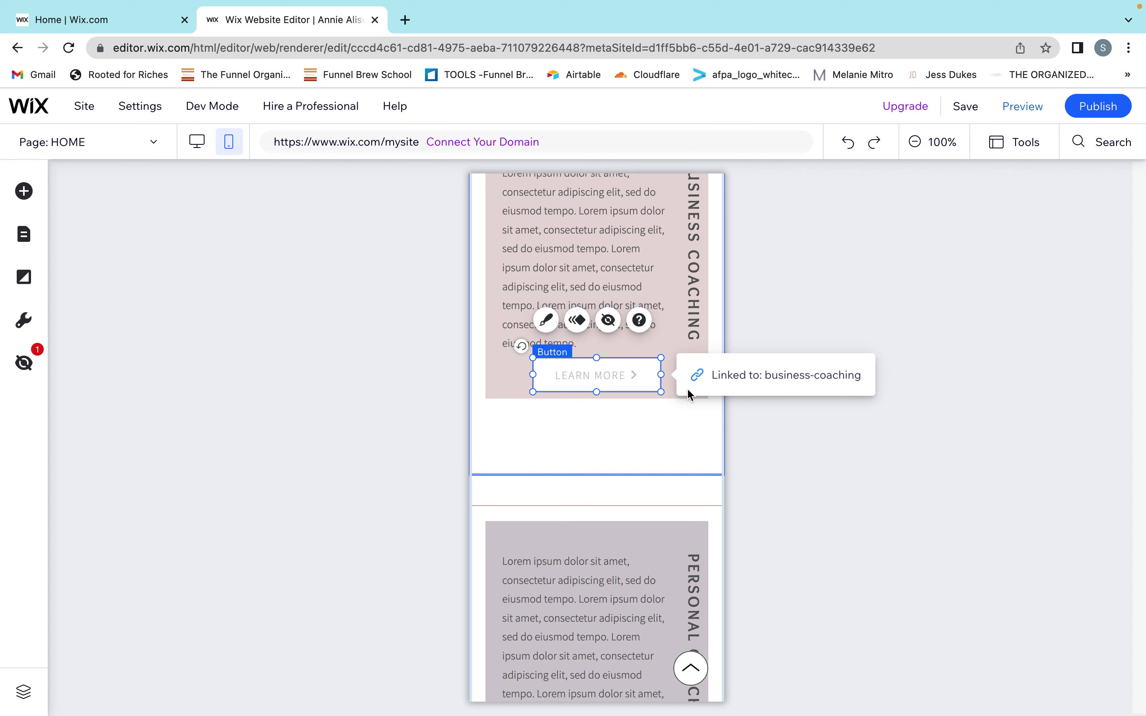
pyautogui.click(670, 394)
pyautogui.moveTo(597, 401); pyautogui.dragTo(595, 433)
pyautogui.click(597, 382)
pyautogui.moveTo(597, 382); pyautogui.dragTo(597, 395)
pyautogui.click(667, 458)
# - Move the LEARN MORE button slightly lower in the BUSINESS COACHING card and check the PERSONAL COACHING and FEATURED PROGRAM cards
pyautogui.scroll(-2, 626, 502)
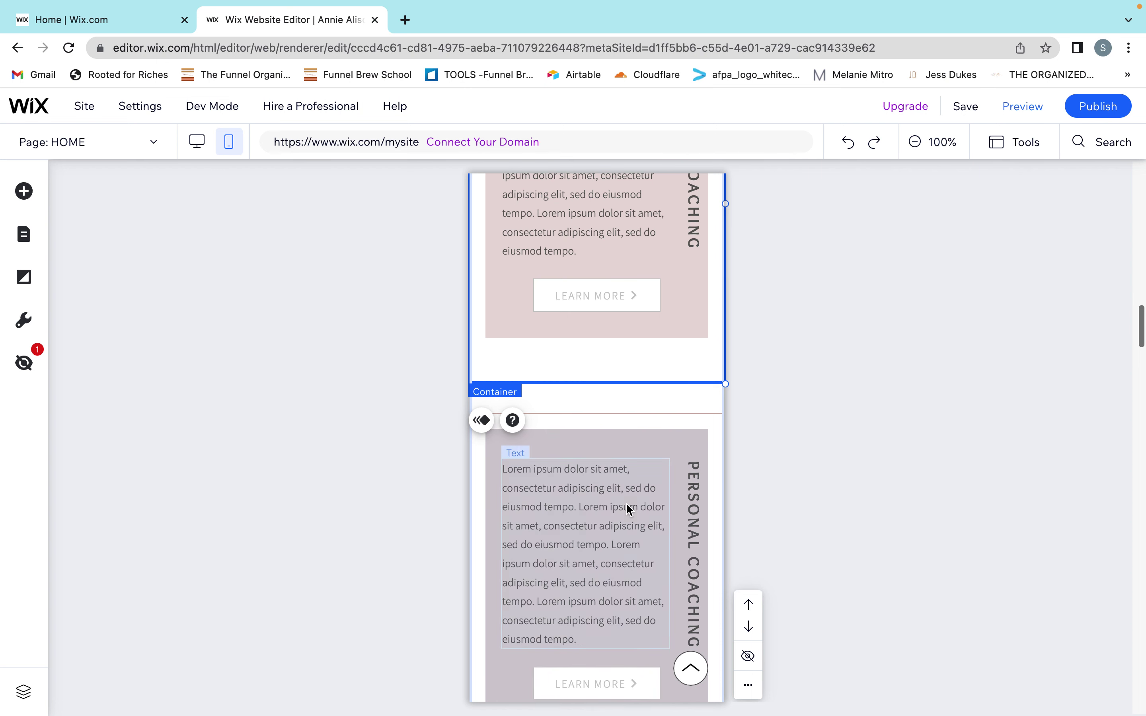
pyautogui.scroll(-9, 626, 505)
pyautogui.scroll(-2, 627, 505)
pyautogui.scroll(11, 626, 505)
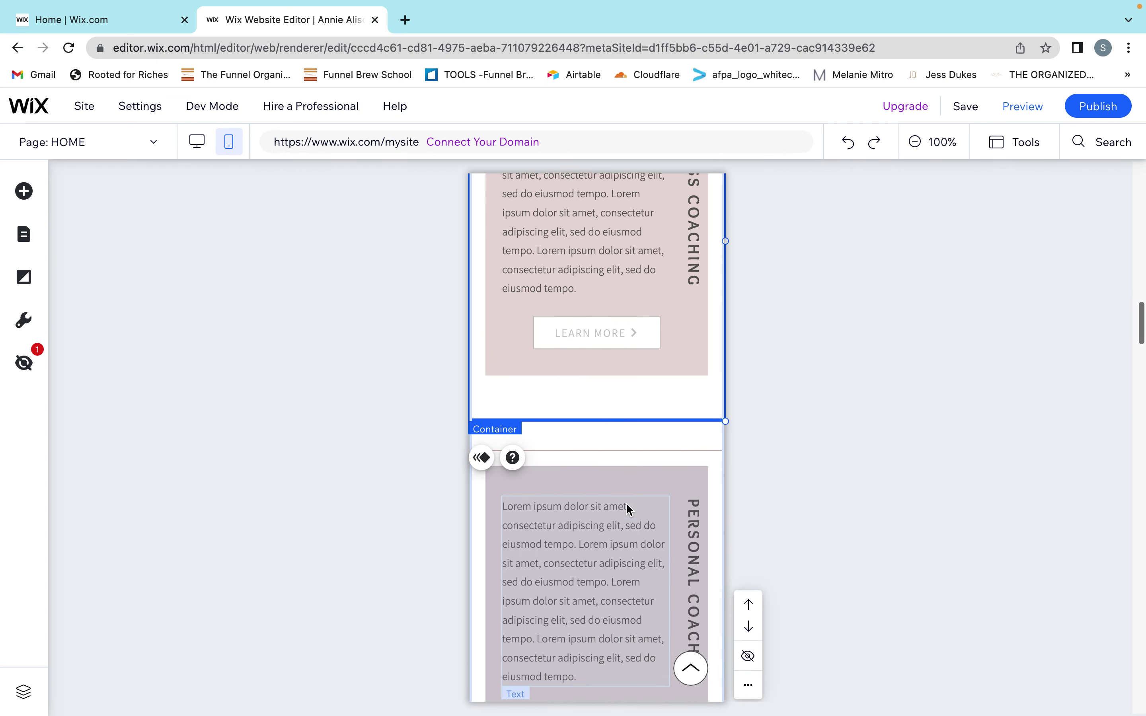
pyautogui.scroll(4, 626, 503)
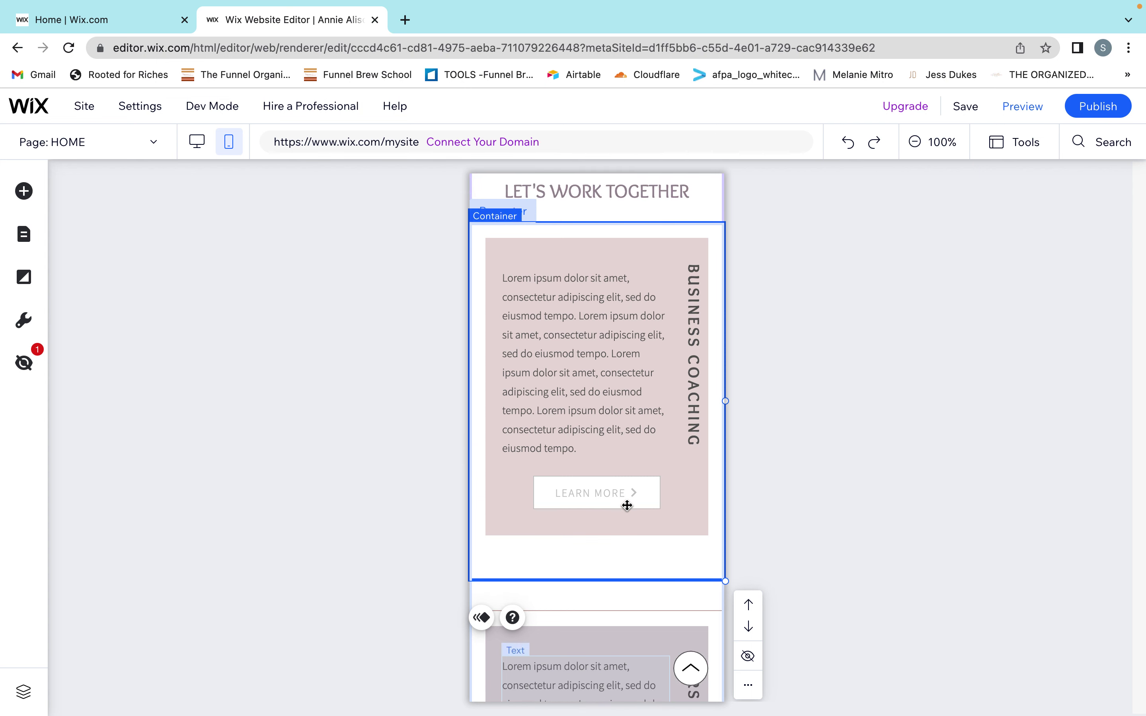
pyautogui.click(591, 491)
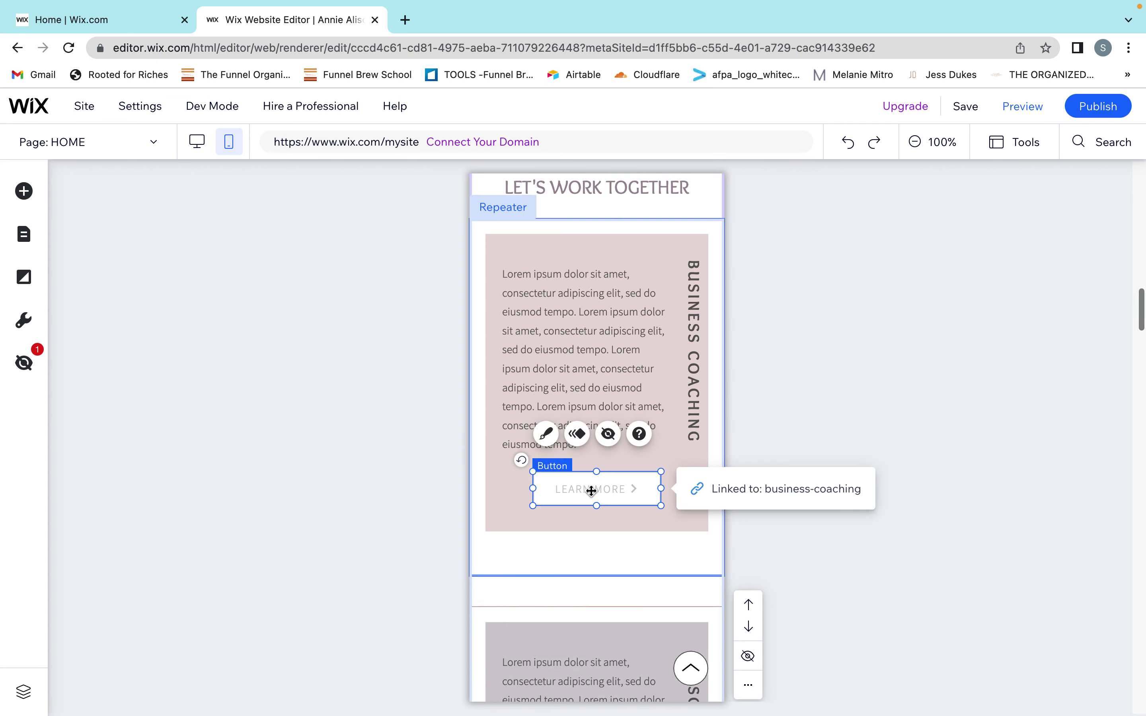
pyautogui.scroll(1, 591, 491)
pyautogui.moveTo(590, 494); pyautogui.dragTo(590, 505)
pyautogui.scroll(-3, 634, 568)
pyautogui.scroll(-5, 638, 562)
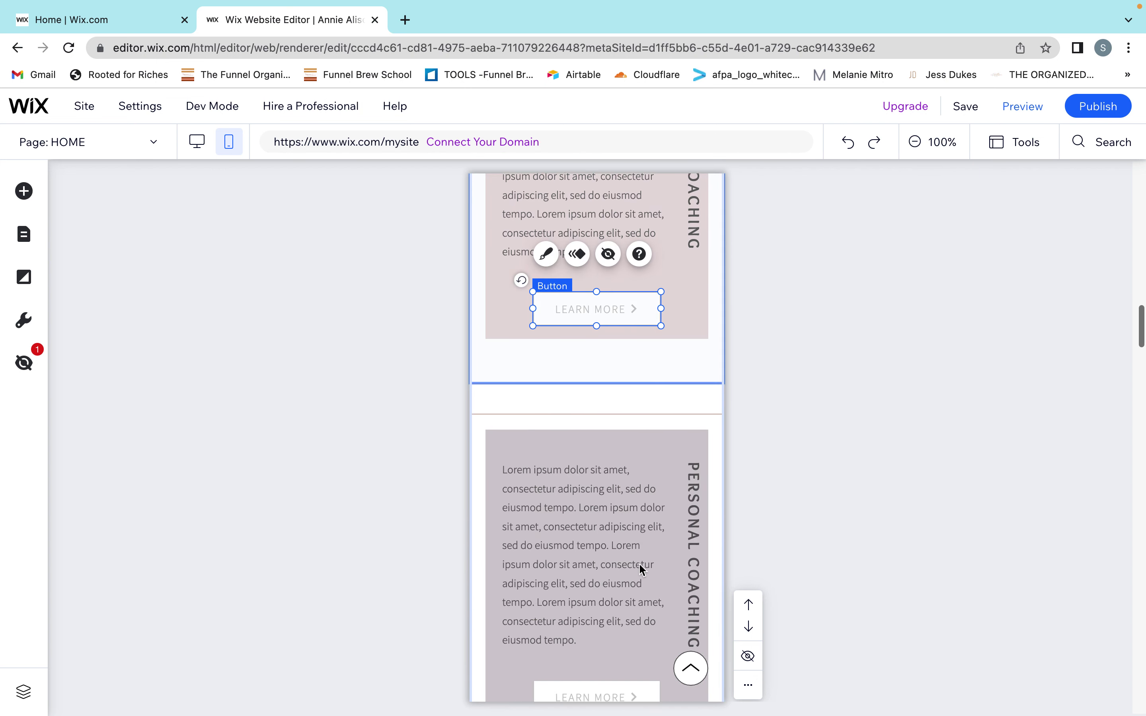
pyautogui.scroll(-10, 624, 595)
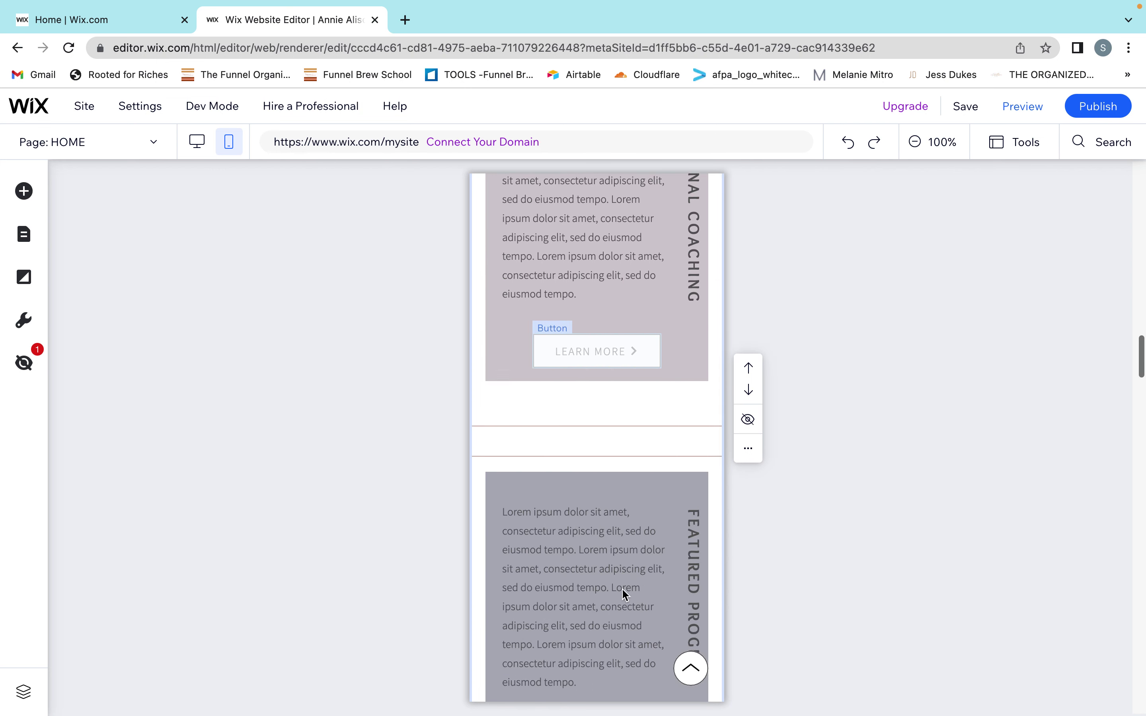
pyautogui.scroll(6, 625, 594)
pyautogui.scroll(4, 624, 595)
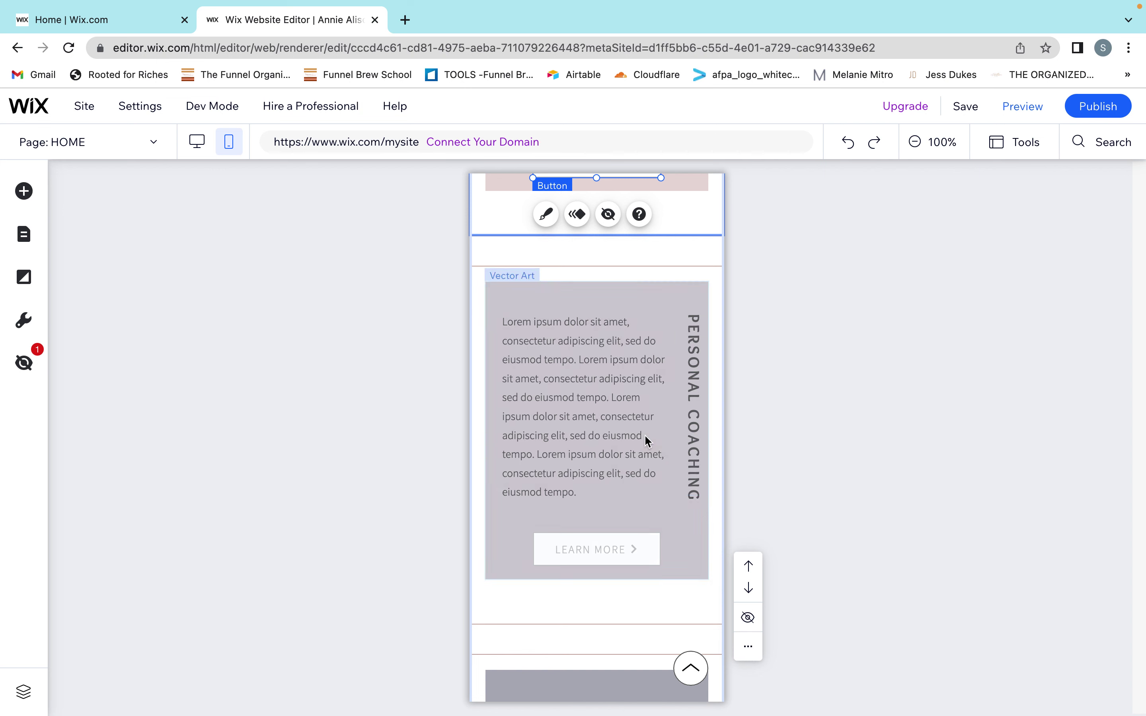
# - Try the vertical BUSINESS COACHING title at 22 px and reduce its text size to 21 px
pyautogui.scroll(8, 644, 438)
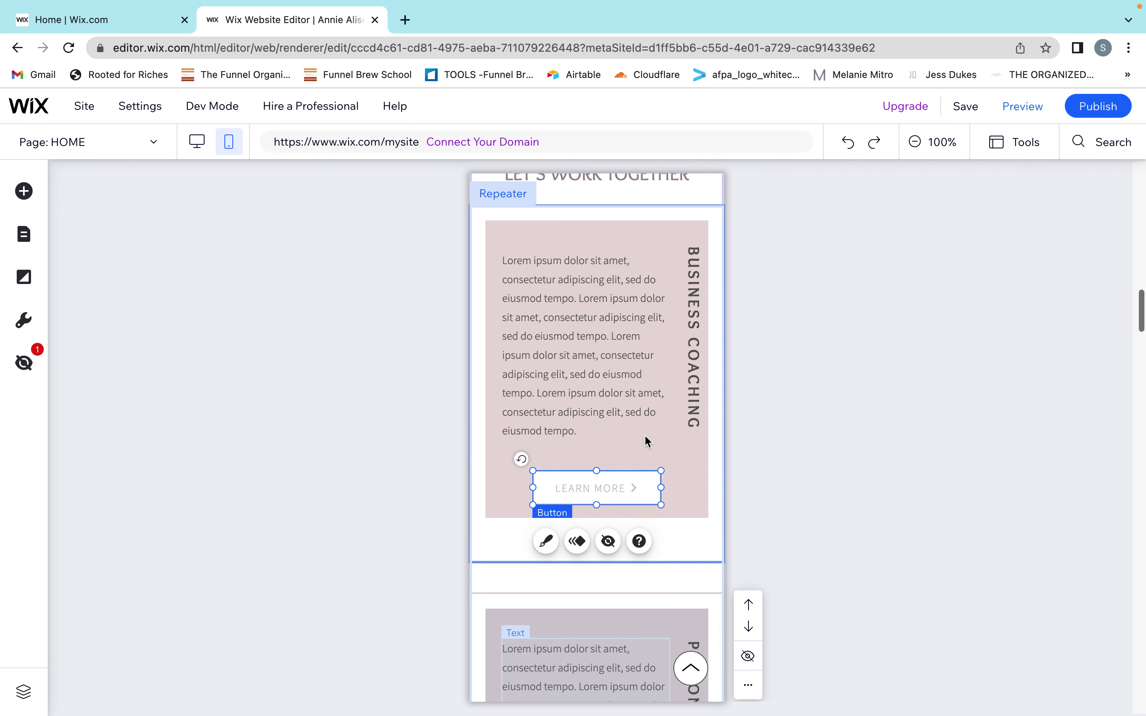
pyautogui.click(698, 273)
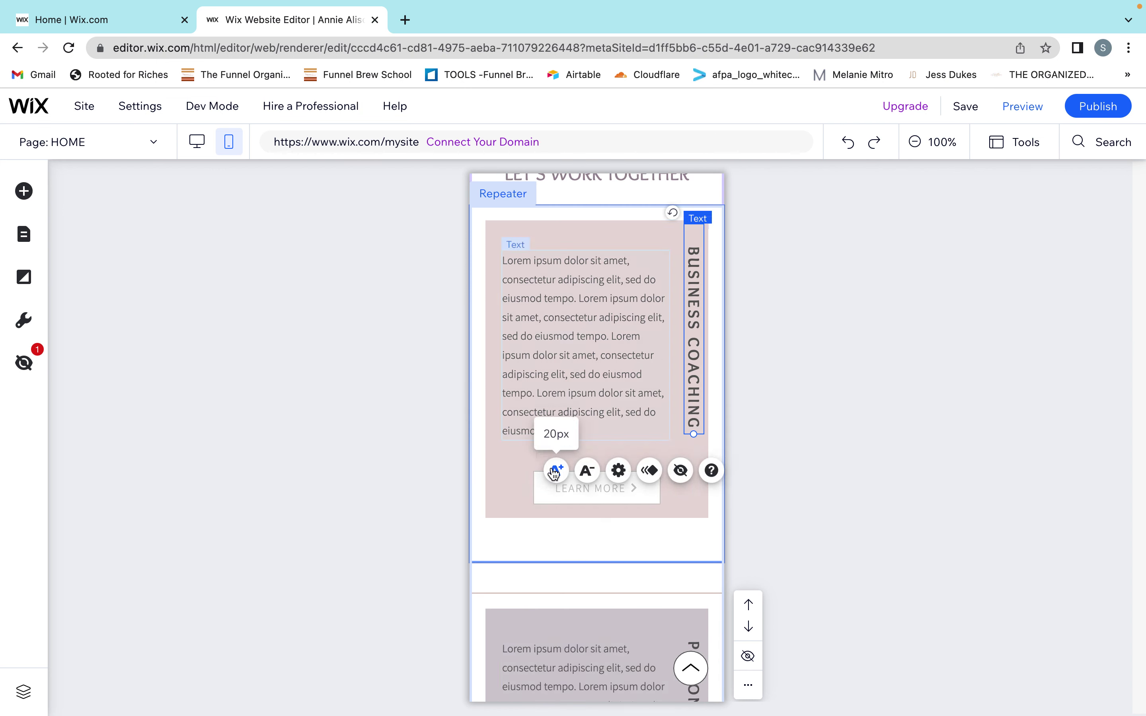
pyautogui.click(556, 471)
pyautogui.scroll(-2, 551, 465)
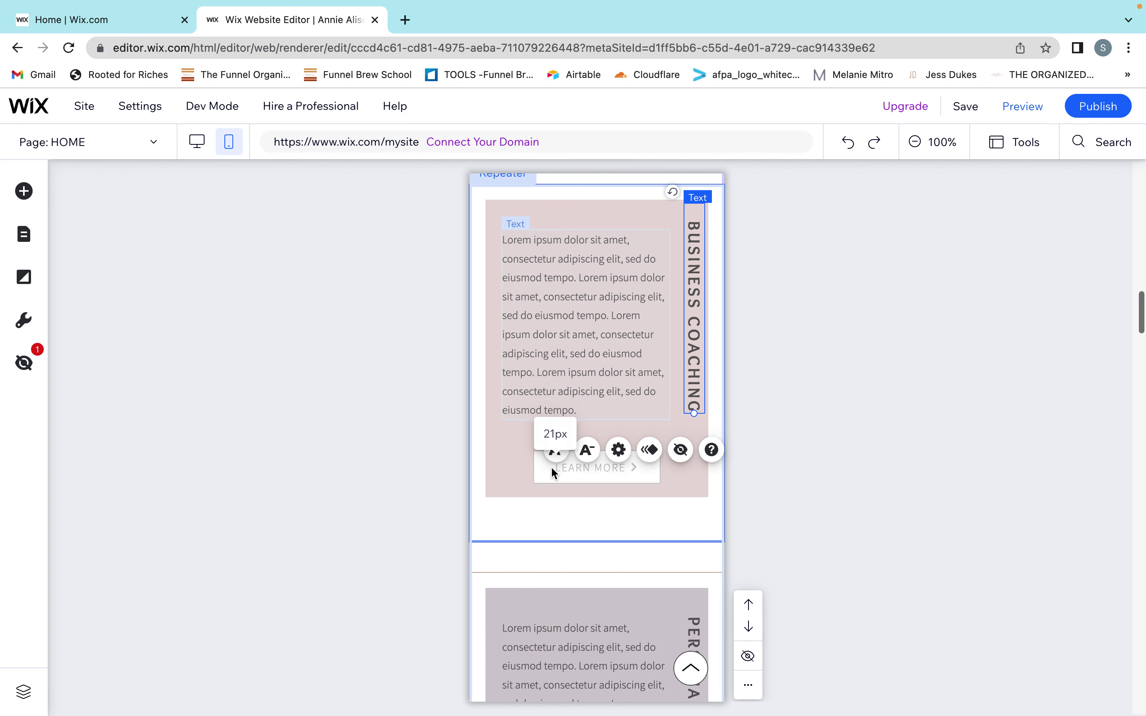
pyautogui.click(558, 409)
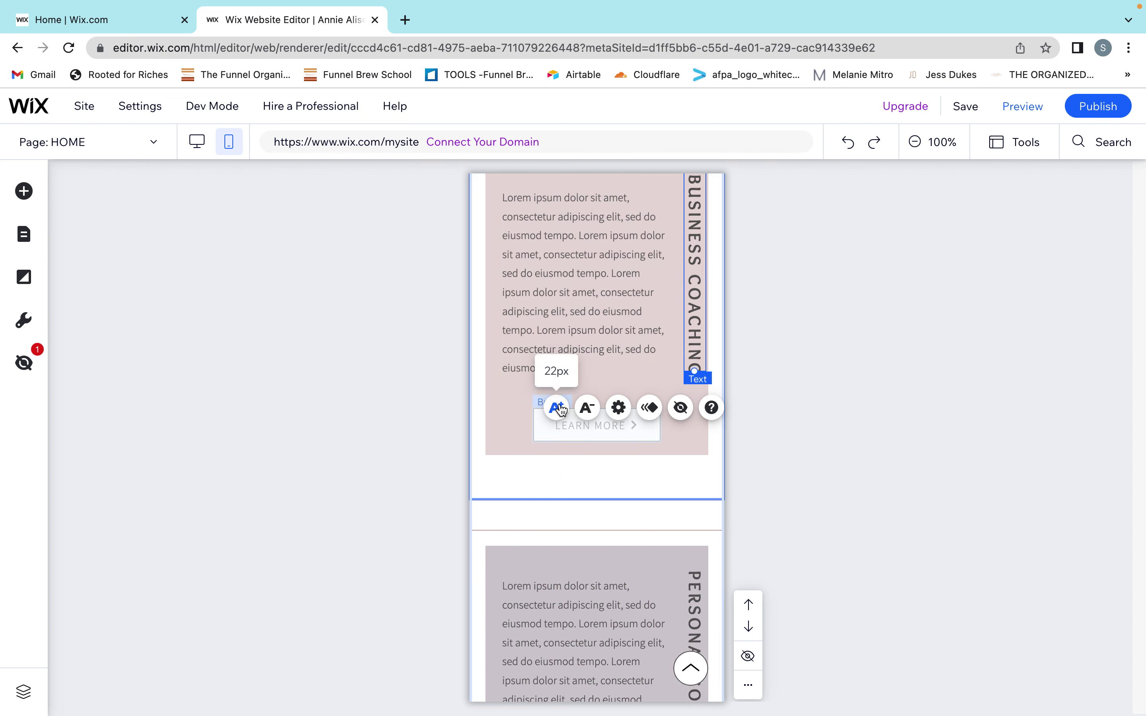
pyautogui.click(587, 409)
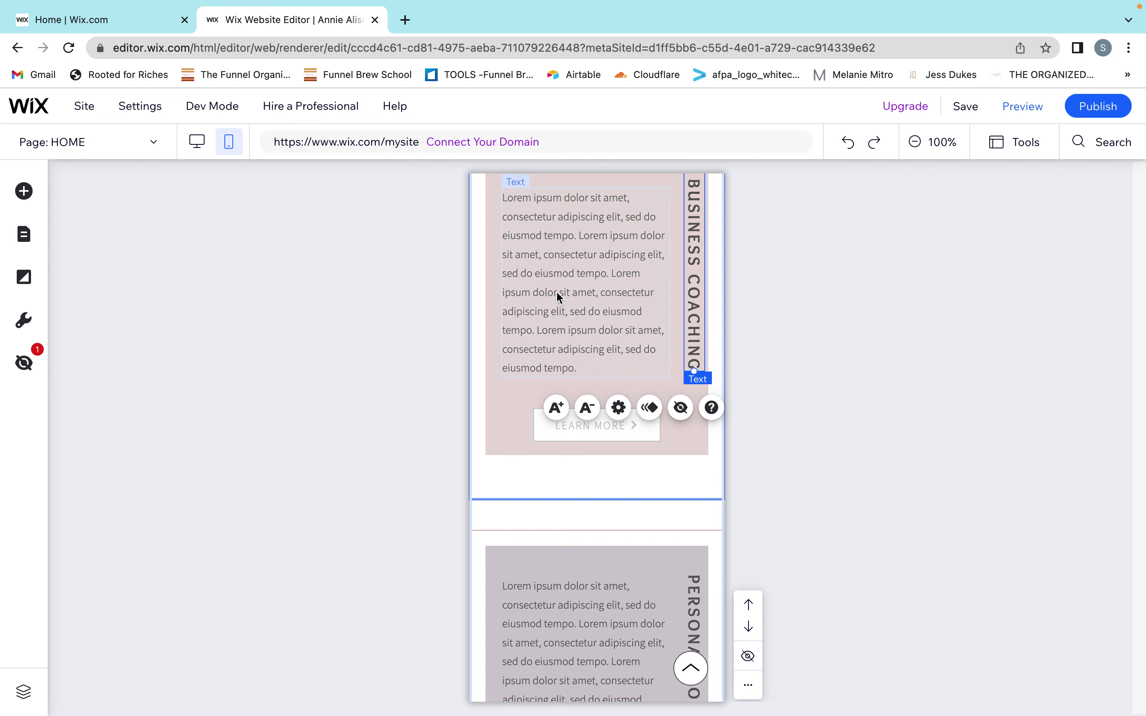
# - Review the rest of the mobile HOME page from the coaching cards through podcast, seminars and latest articles to the contact form
pyautogui.scroll(-10, 557, 294)
pyautogui.scroll(-12, 558, 298)
pyautogui.scroll(-13, 558, 297)
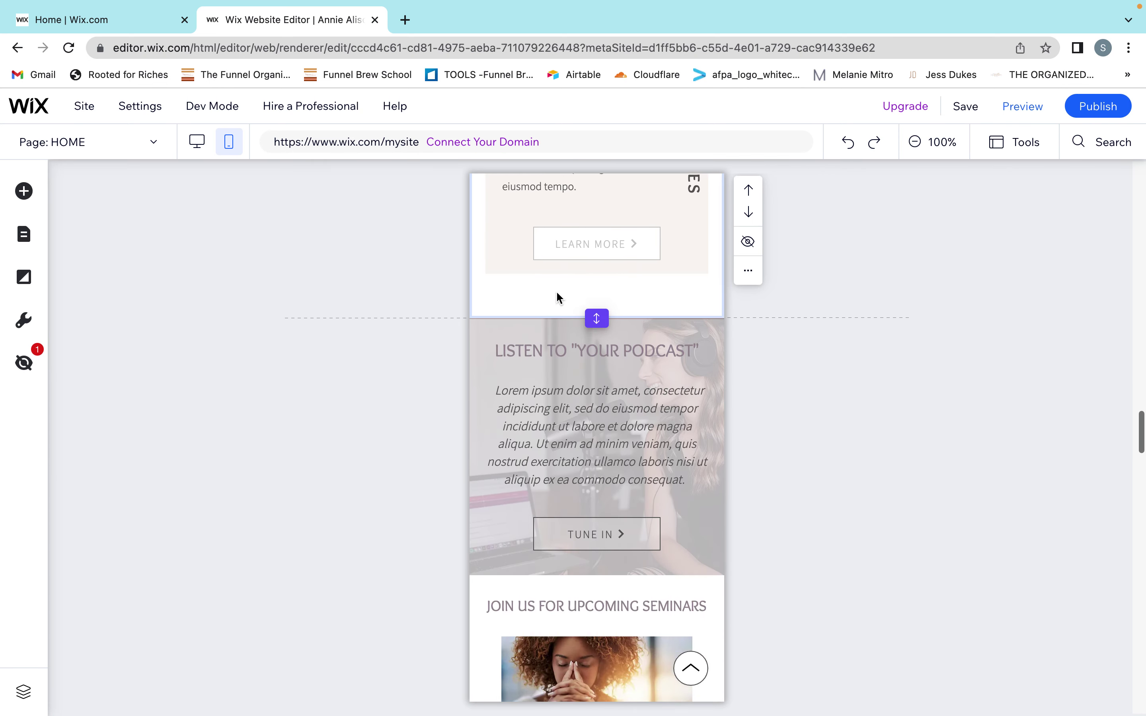
pyautogui.scroll(-13, 558, 297)
pyautogui.scroll(-15, 559, 297)
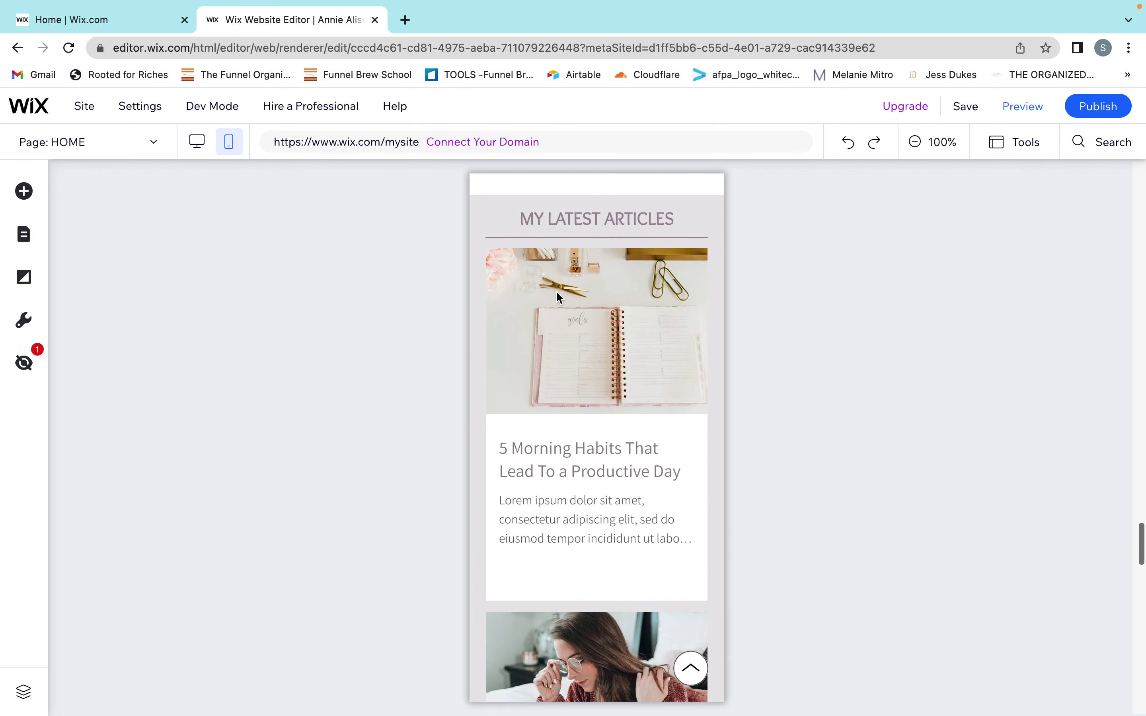
pyautogui.scroll(-14, 556, 291)
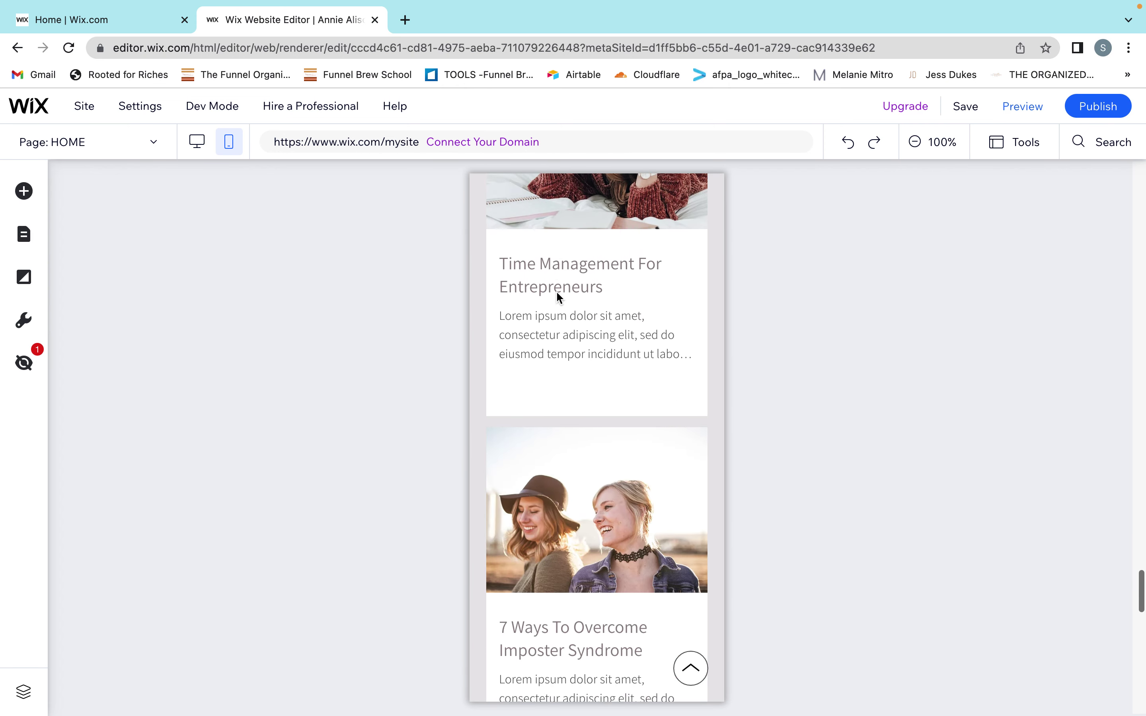
pyautogui.scroll(-8, 557, 295)
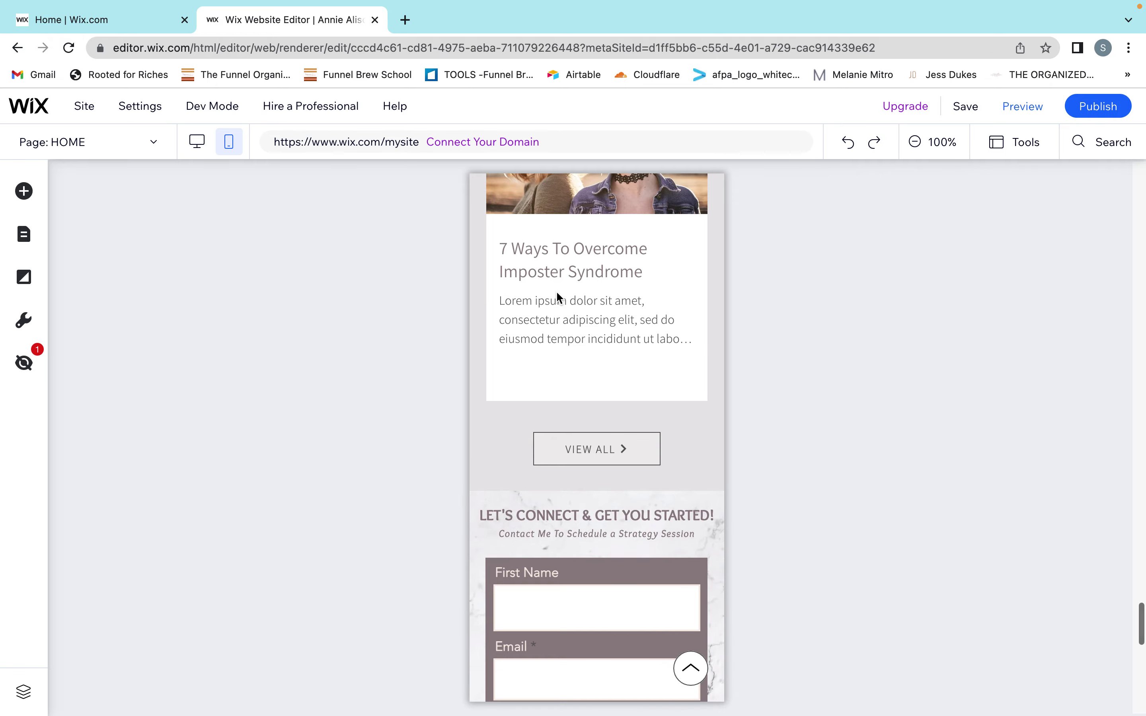
pyautogui.scroll(-10, 558, 297)
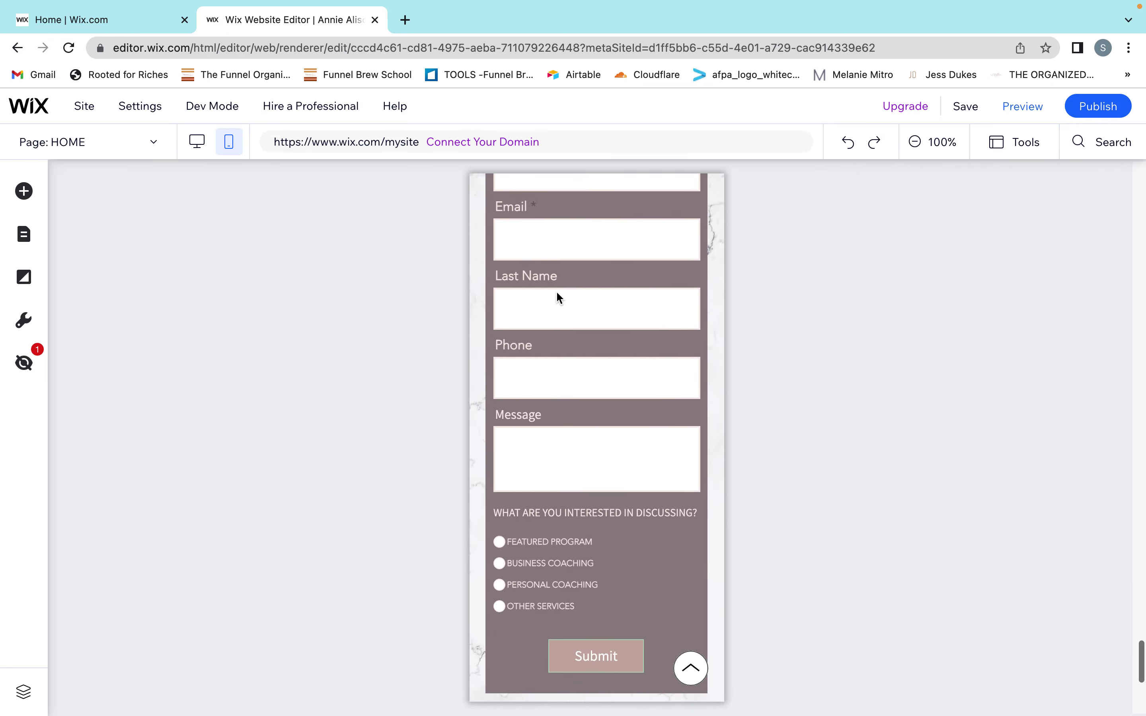
pyautogui.scroll(20, 558, 297)
pyautogui.scroll(15, 557, 294)
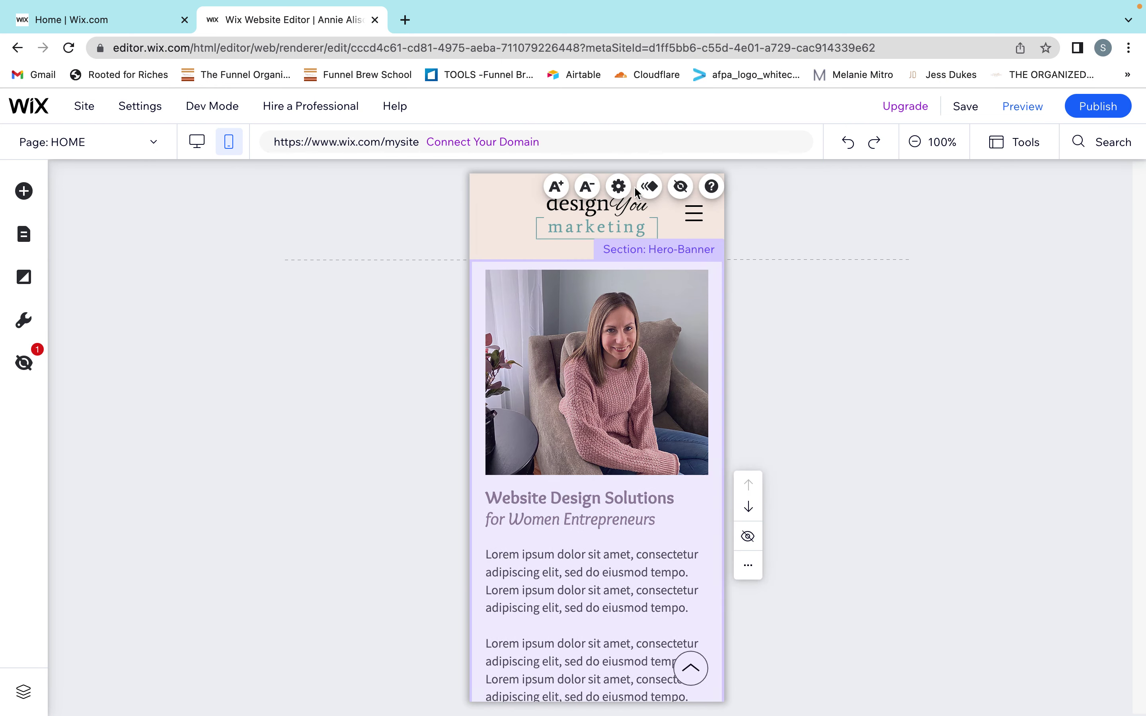
# - Check the mobile versions of the ABOUT, SERVICES, SEMINARS and BLOG pages, and return to the HOME page
pyautogui.click(28, 240)
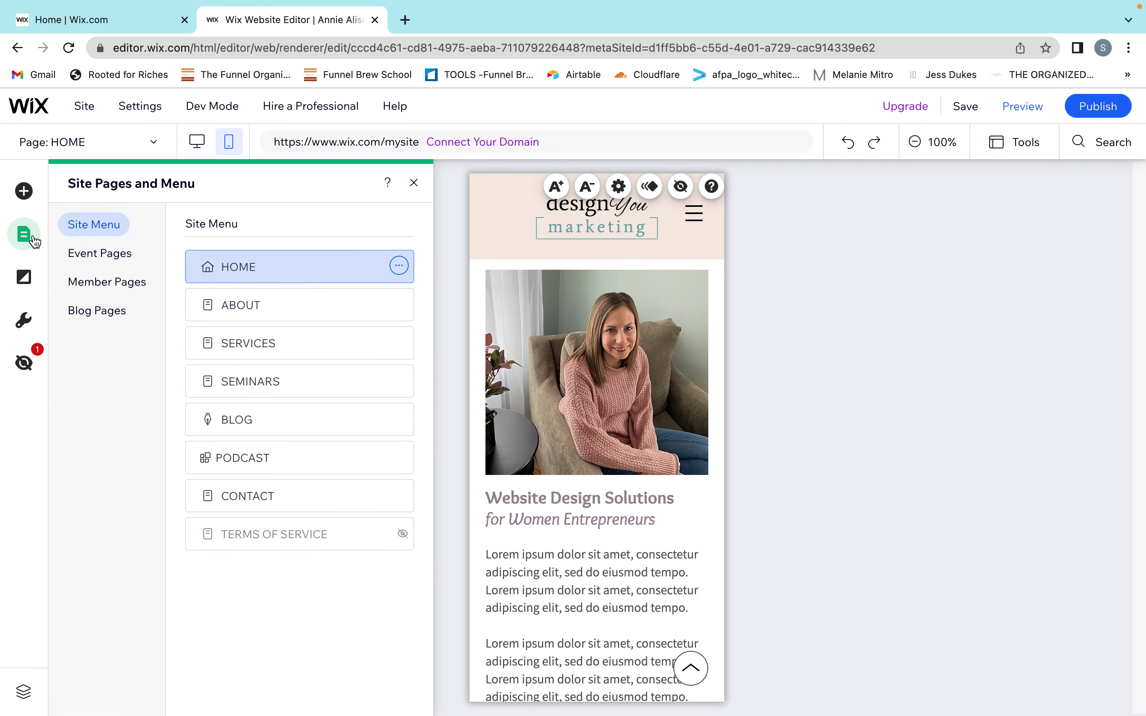
pyautogui.click(239, 307)
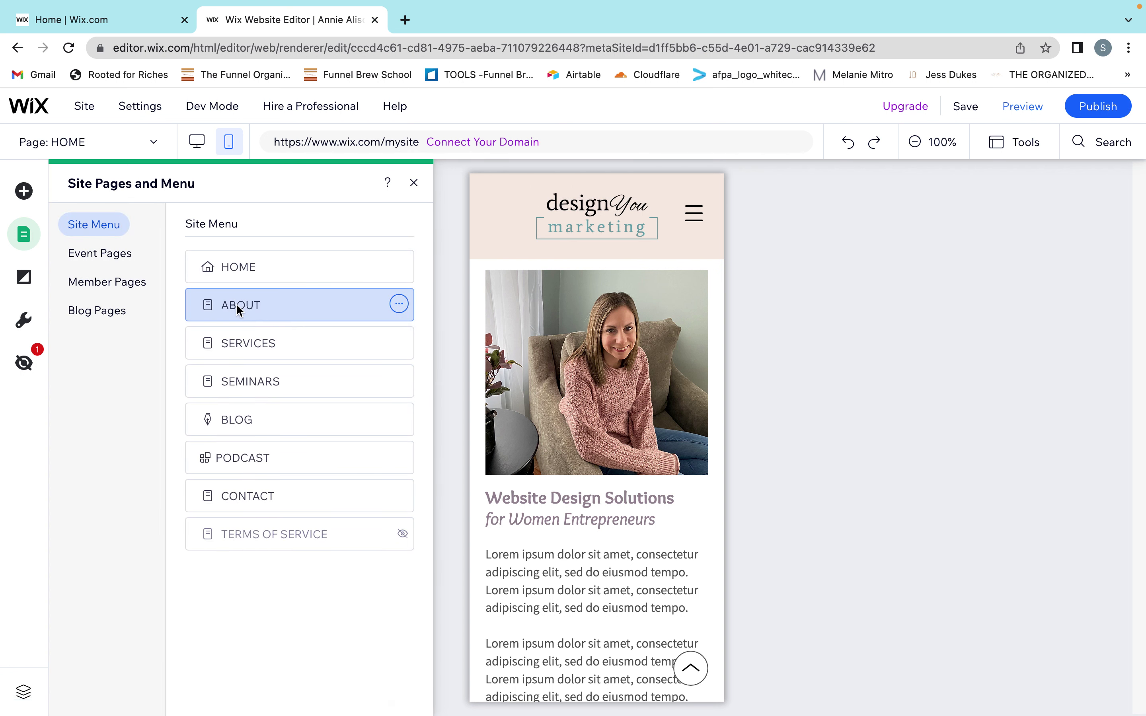
pyautogui.click(243, 348)
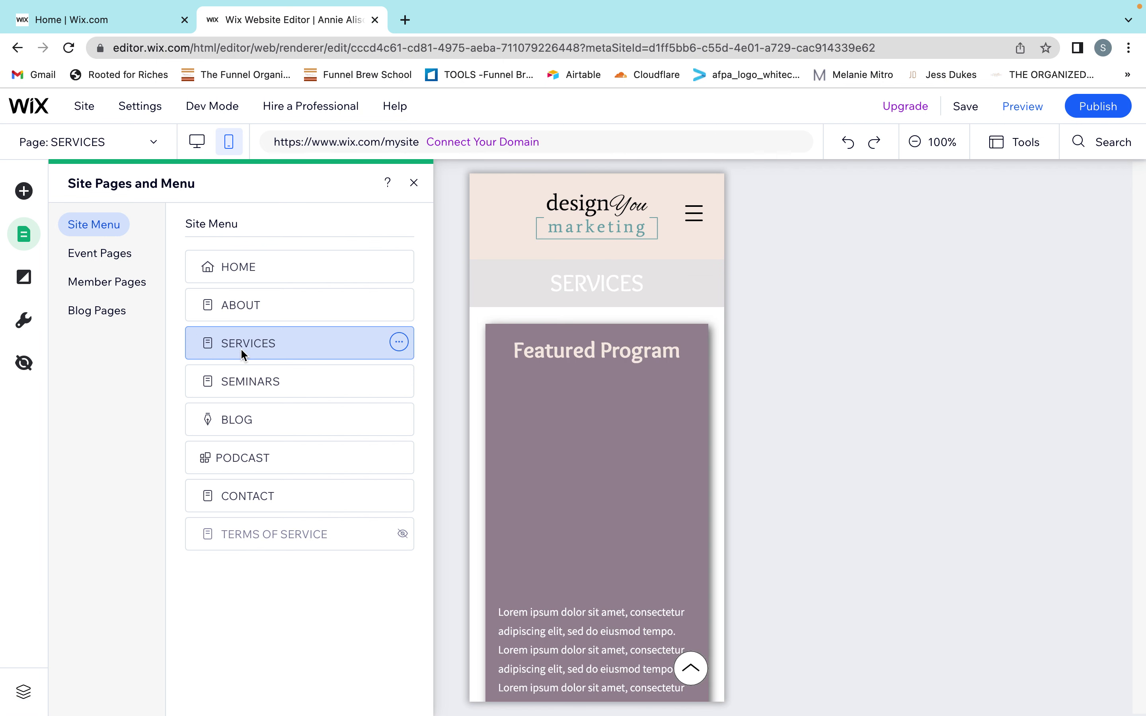
pyautogui.click(265, 380)
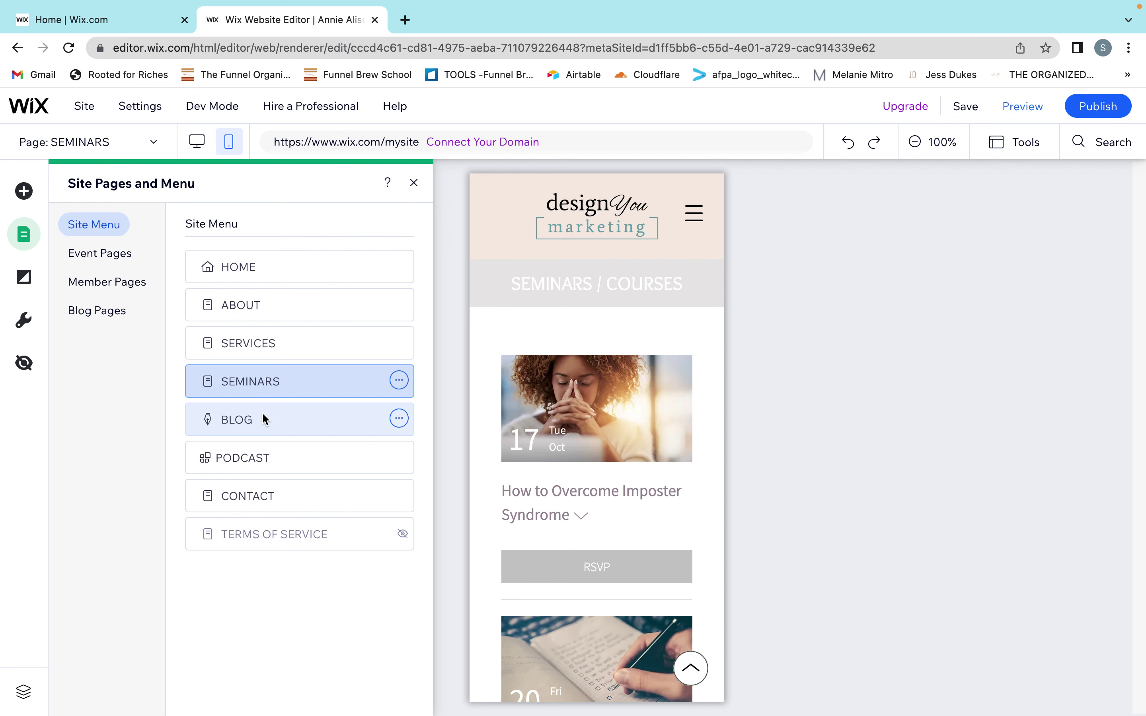
pyautogui.click(265, 419)
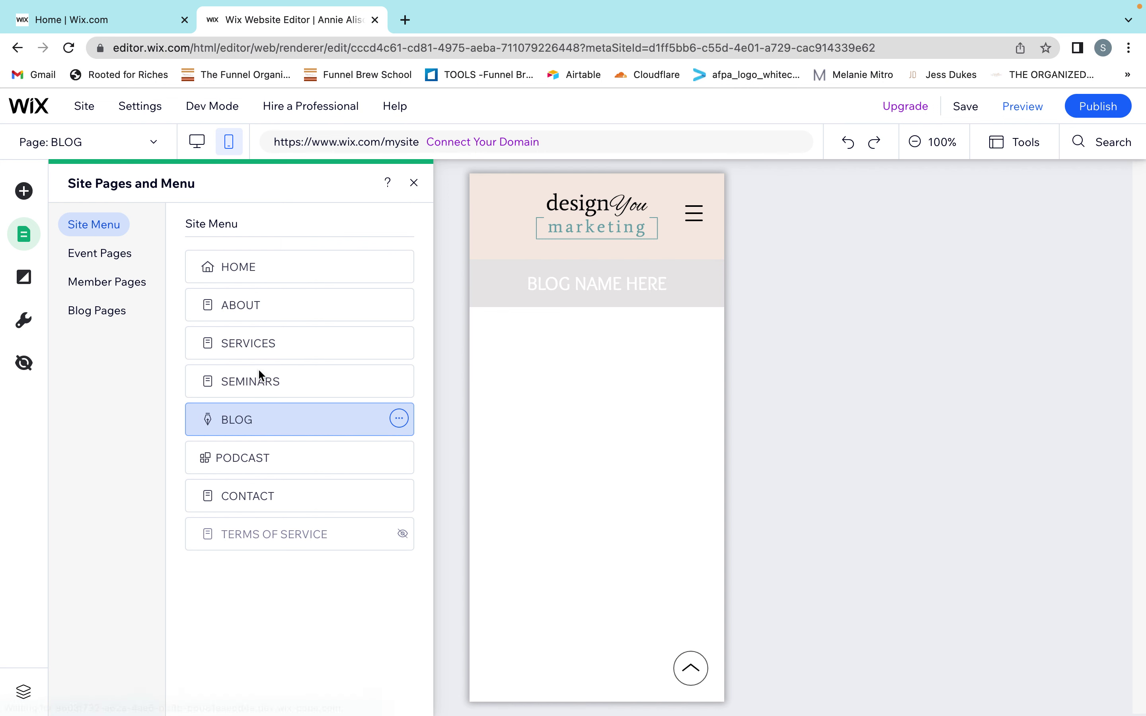
pyautogui.click(246, 269)
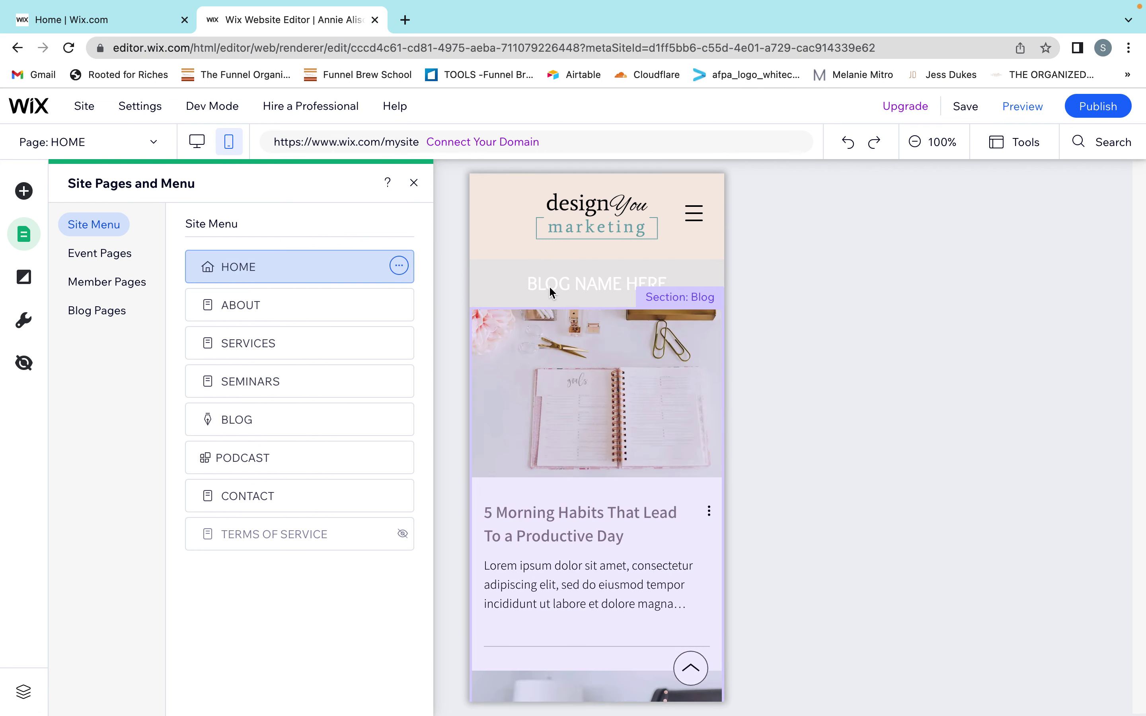
pyautogui.scroll(-2, 599, 566)
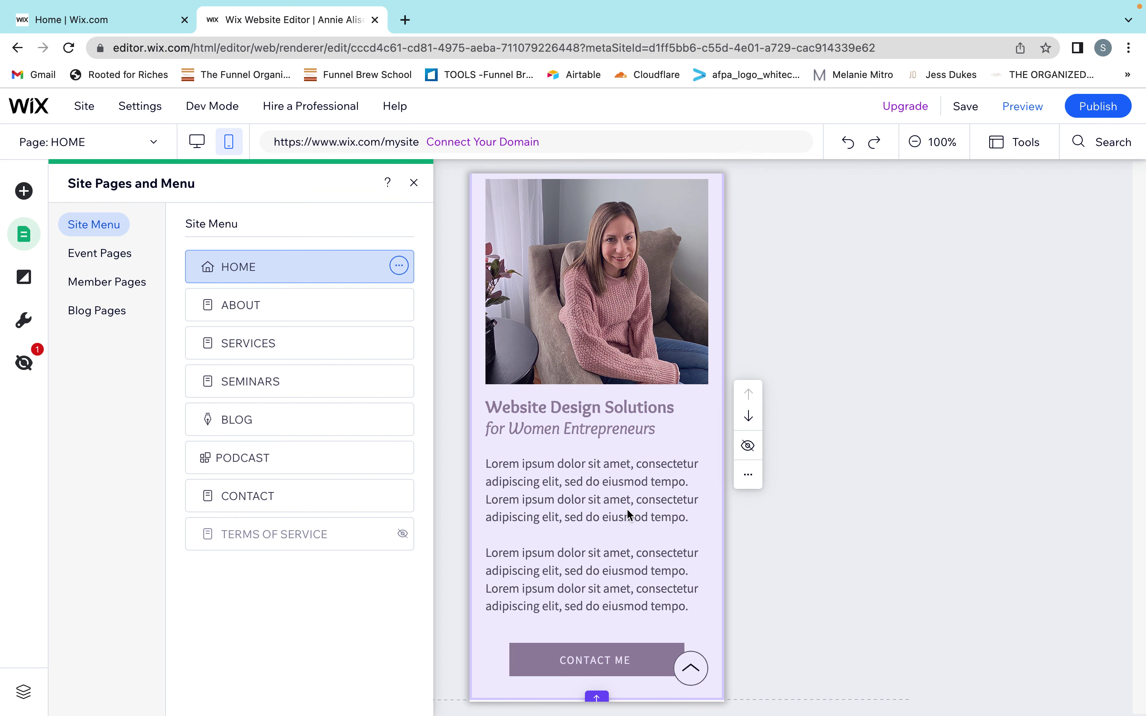
# - Close the site pages list and switch the HOME page back to the desktop editor
pyautogui.click(415, 184)
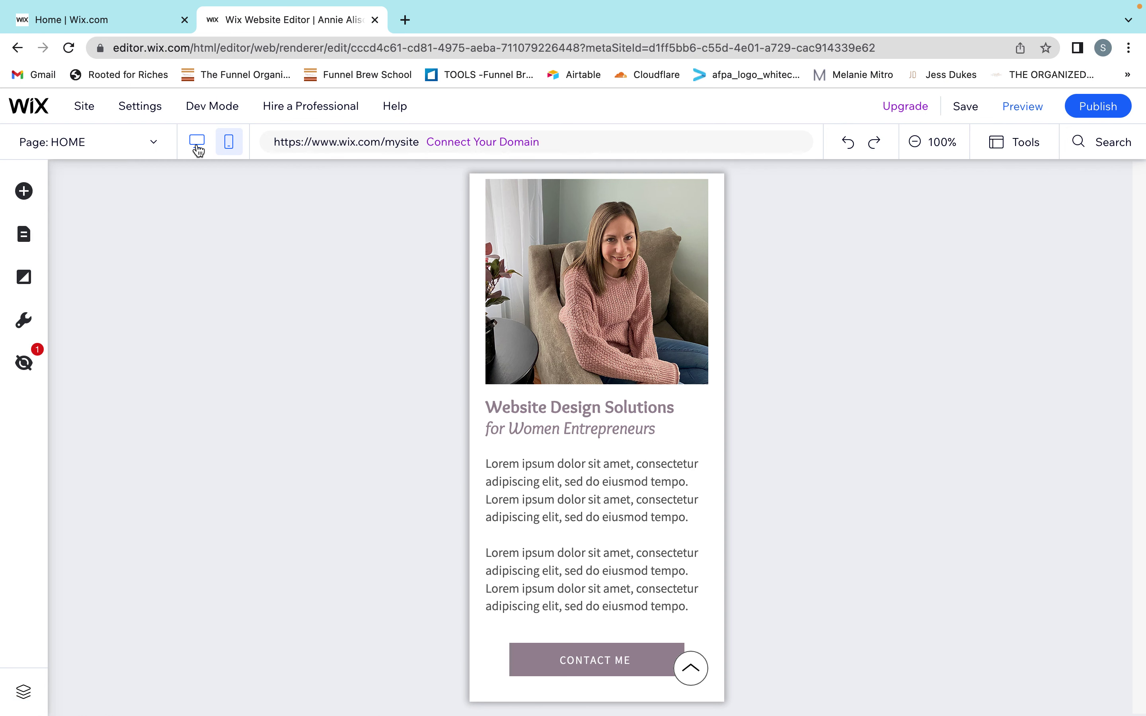
pyautogui.click(198, 147)
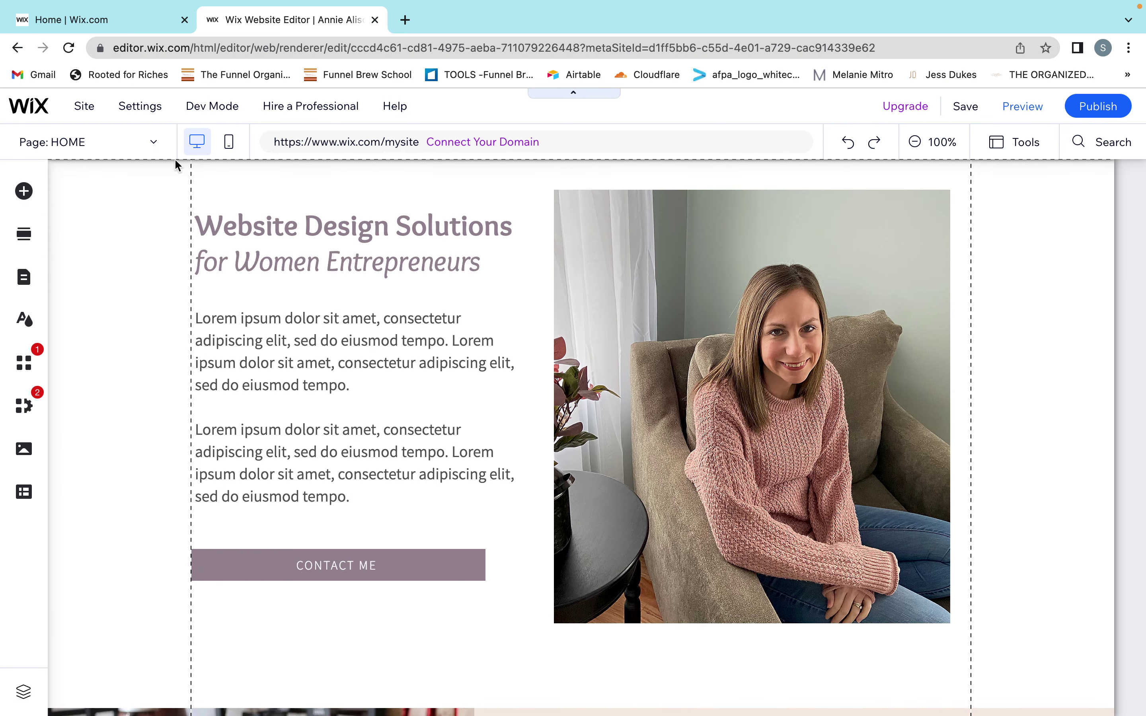
pyautogui.scroll(2, 297, 334)
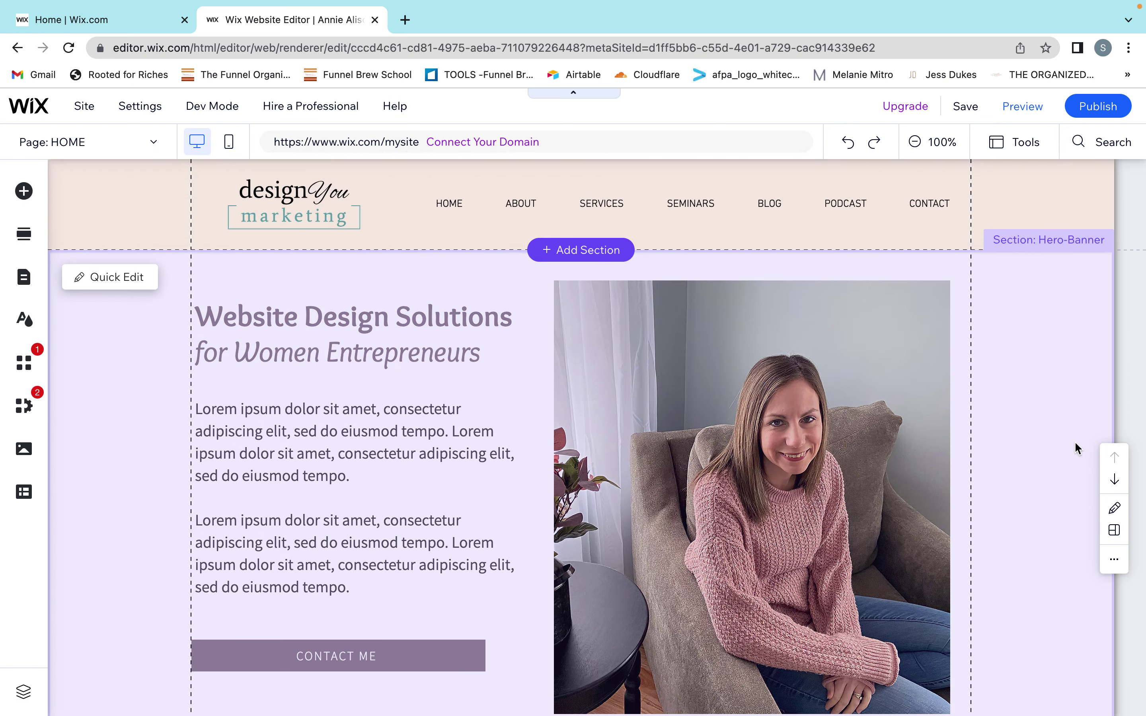
# - Examine the desktop HOME page's hero section, its portrait image and background strip, and the About Your Coaching Business section
pyautogui.click(1031, 409)
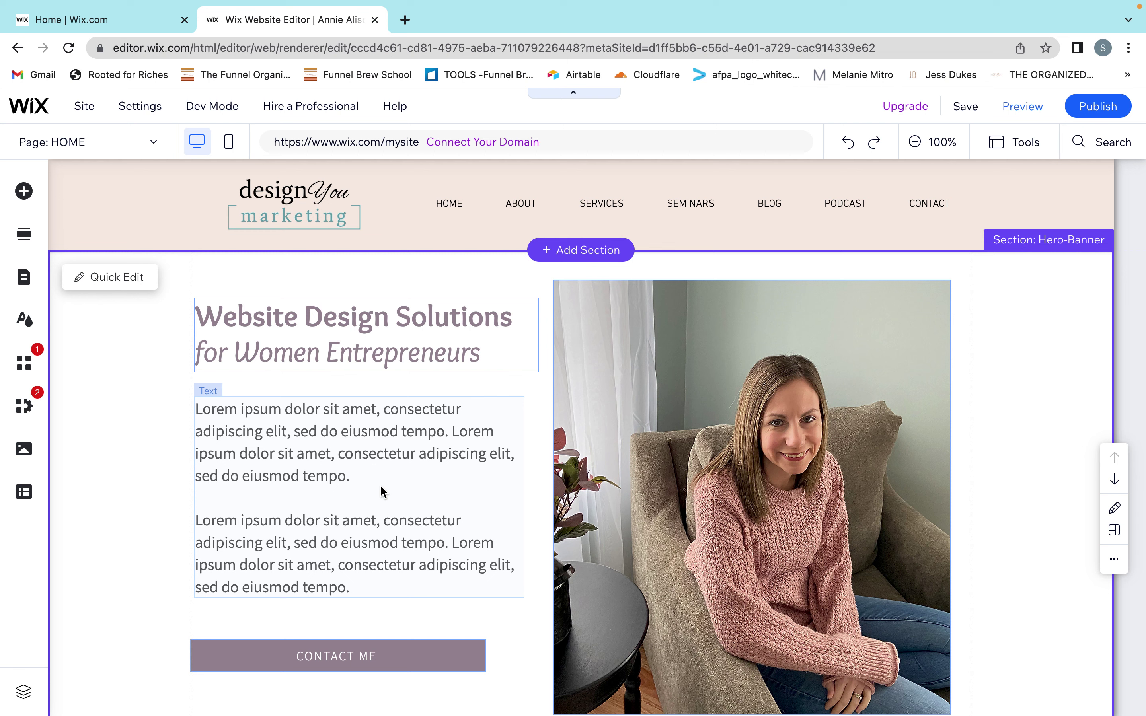
pyautogui.click(720, 485)
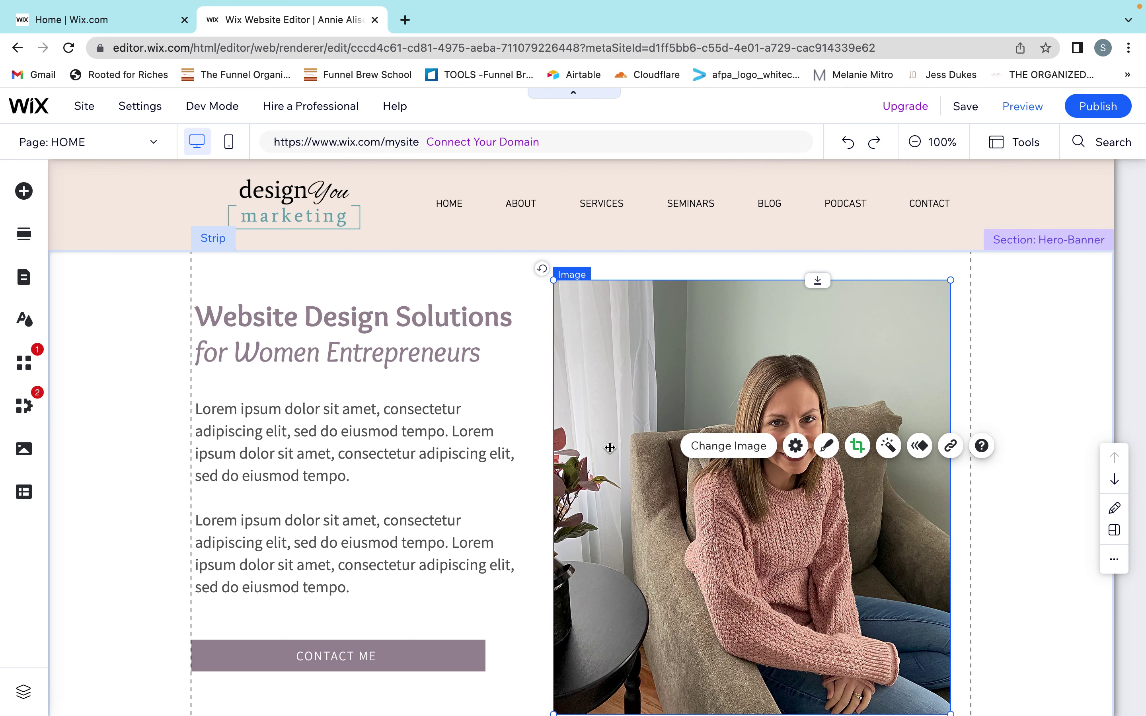
pyautogui.click(1049, 379)
pyautogui.scroll(-6, 1049, 378)
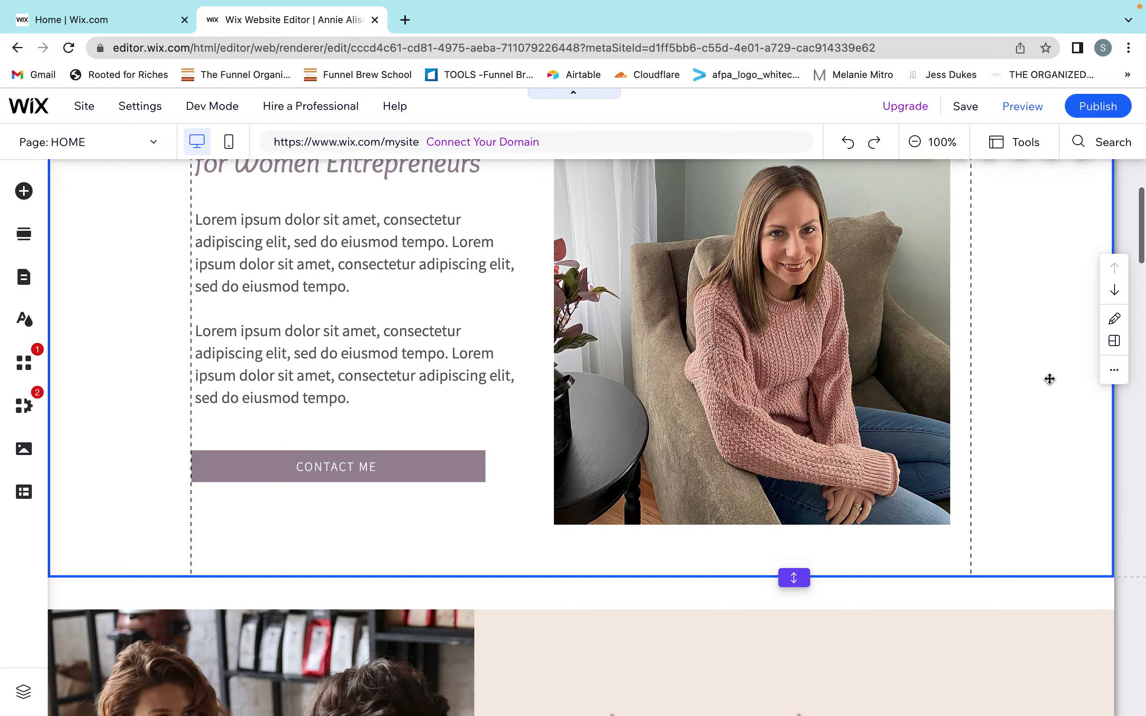
pyautogui.scroll(-10, 1049, 379)
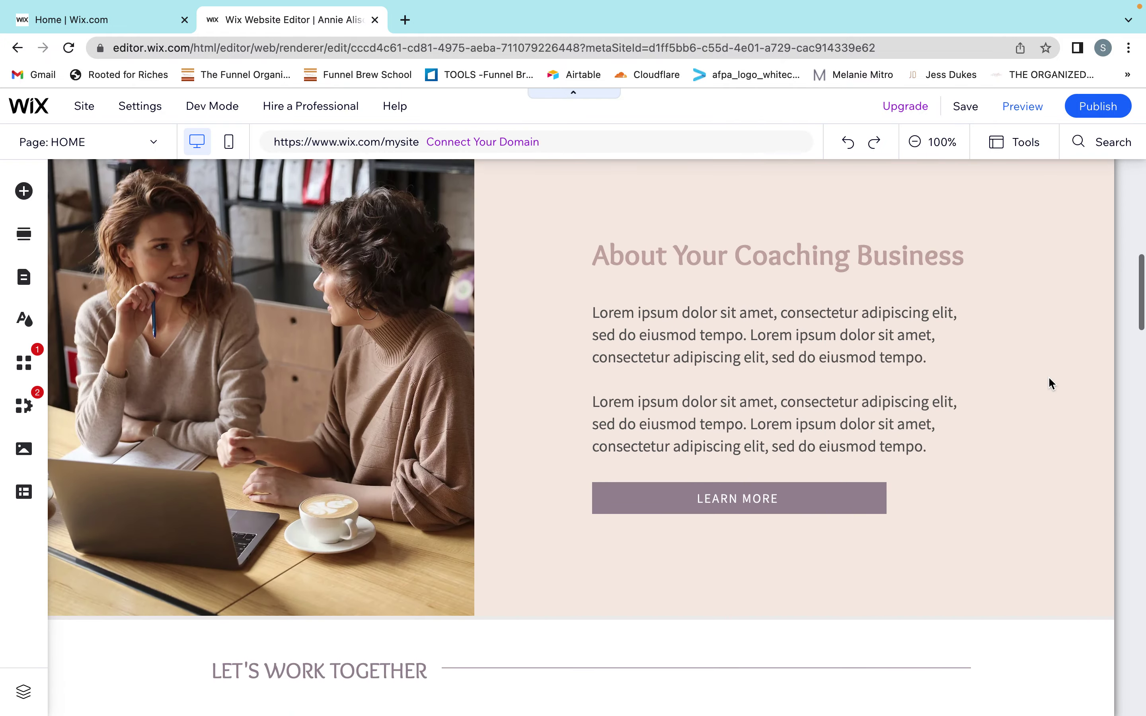
pyautogui.scroll(-3, 1051, 383)
pyautogui.scroll(15, 1049, 383)
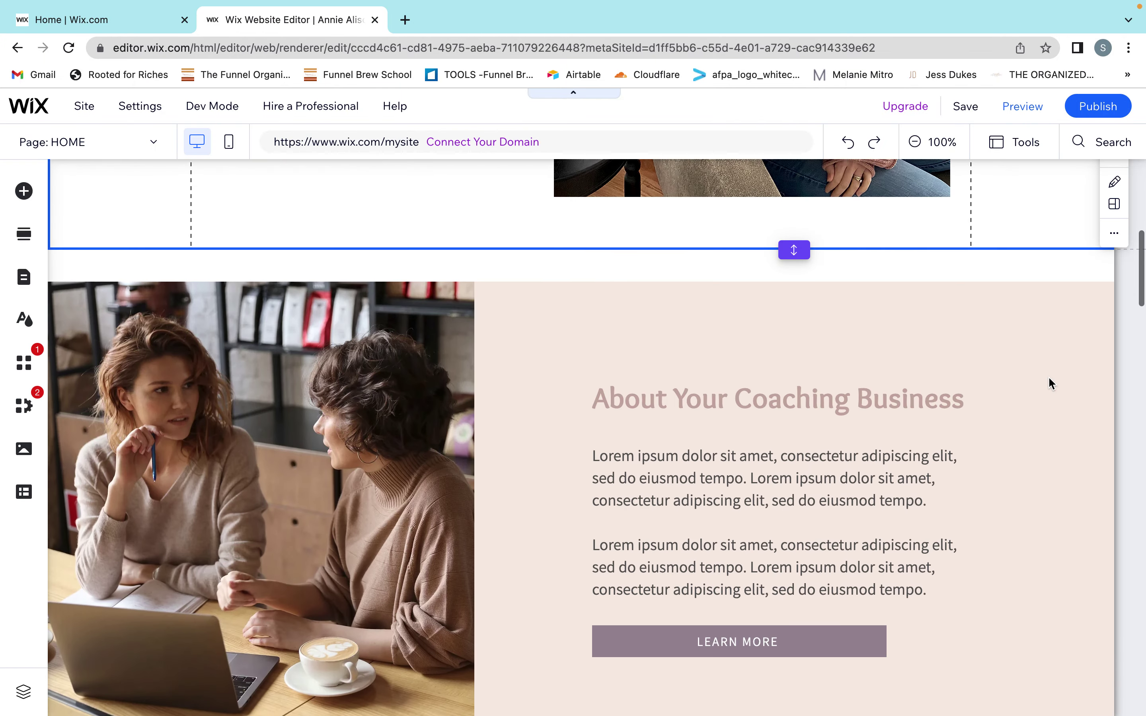